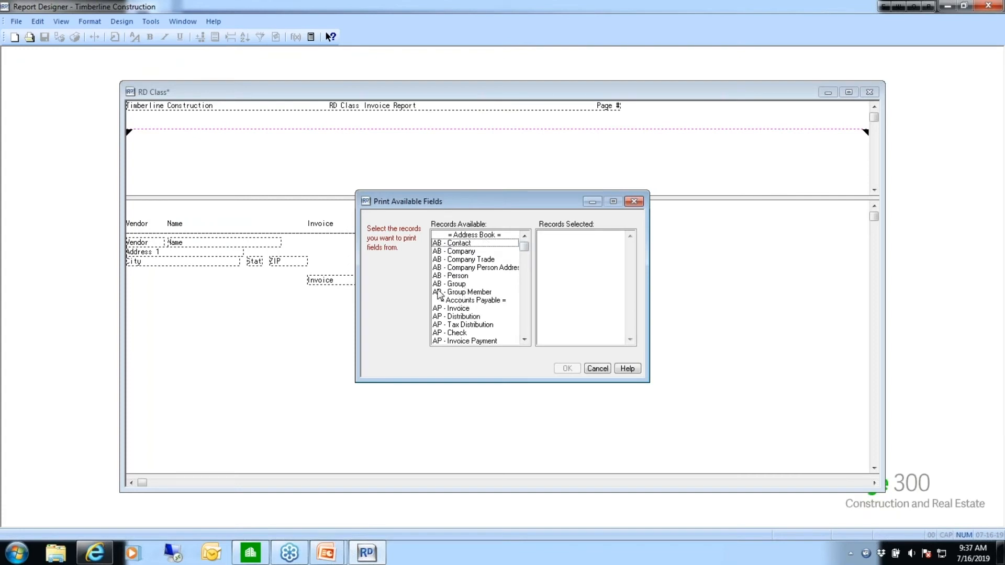
# Choose the AP - Vendor record as the one whose available fields are printed.
pyautogui.click(524, 339)
pyautogui.click(524, 339)
pyautogui.click(524, 339)
pyautogui.click(524, 339)
pyautogui.click(524, 339)
pyautogui.click(524, 339)
pyautogui.click(525, 339)
pyautogui.doubleClick(458, 317)
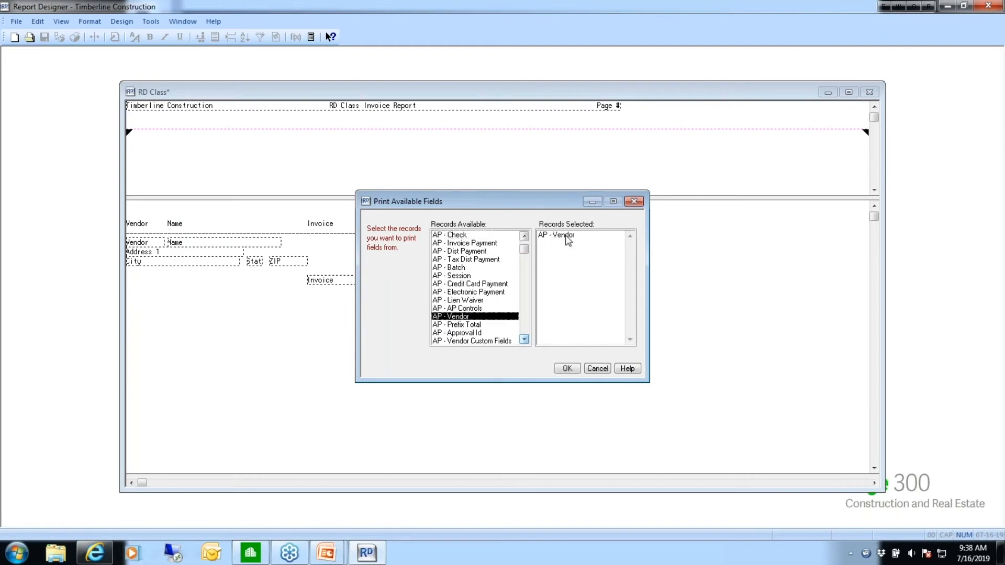
pyautogui.click(568, 370)
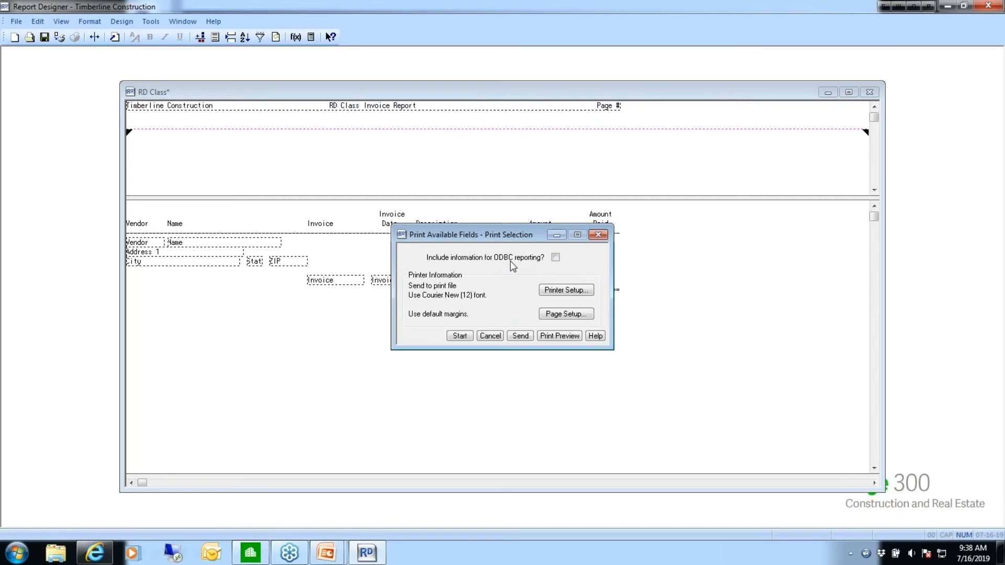
# Include the information for ODBC reporting and open a maximized print preview of the available fields.
pyautogui.click(555, 257)
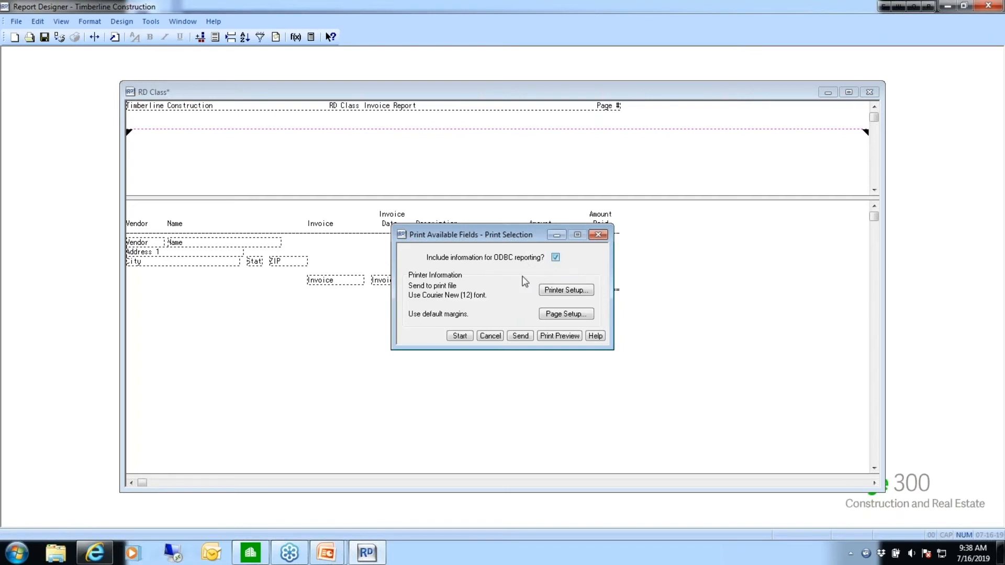
pyautogui.click(554, 336)
pyautogui.click(715, 67)
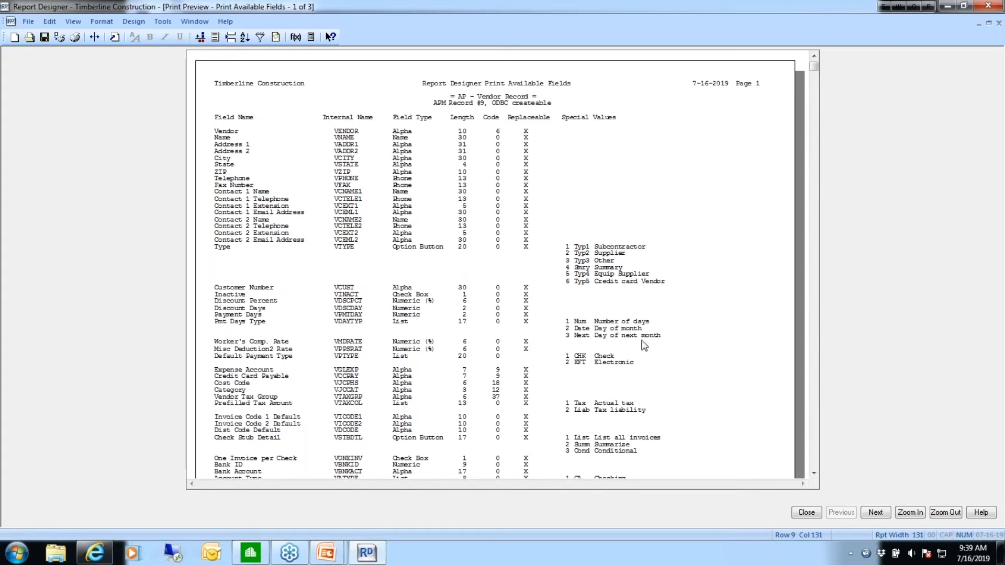
# Look through the AP - Vendor field names, types, lengths and special values in the print preview.
pyautogui.click(814, 473)
pyautogui.click(813, 474)
pyautogui.click(814, 474)
pyautogui.click(813, 475)
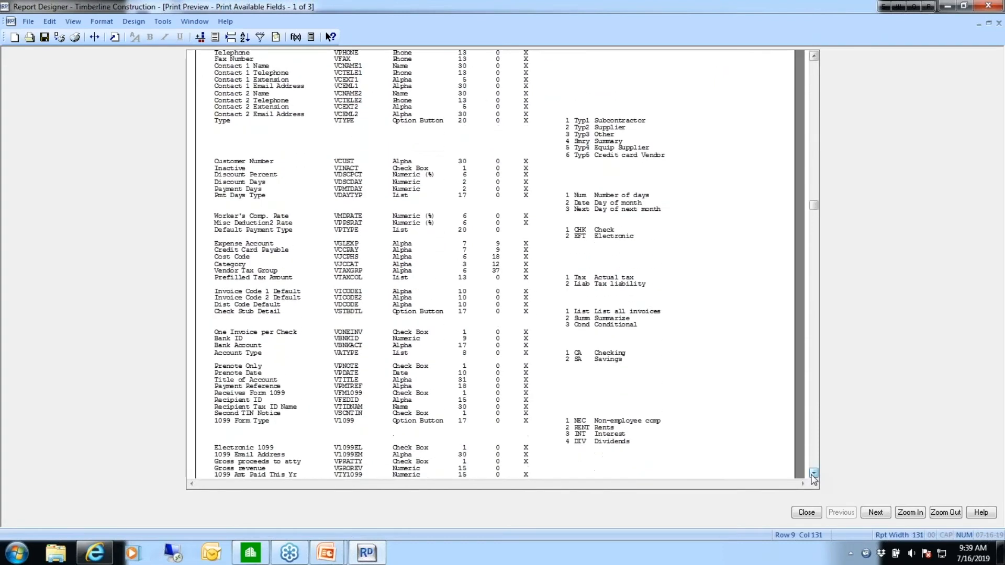
pyautogui.click(813, 475)
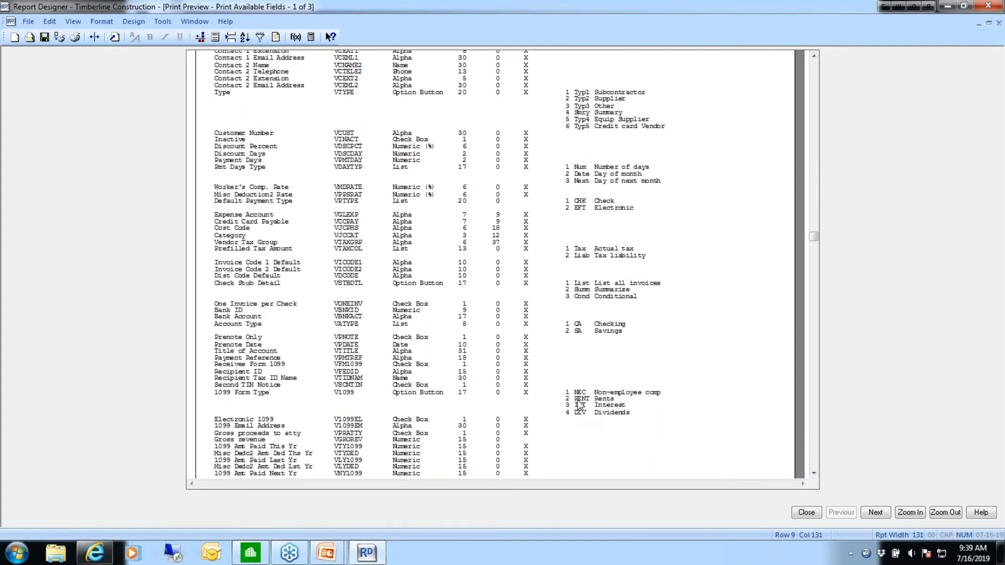
pyautogui.click(814, 474)
pyautogui.moveTo(813, 474); pyautogui.dragTo(814, 478)
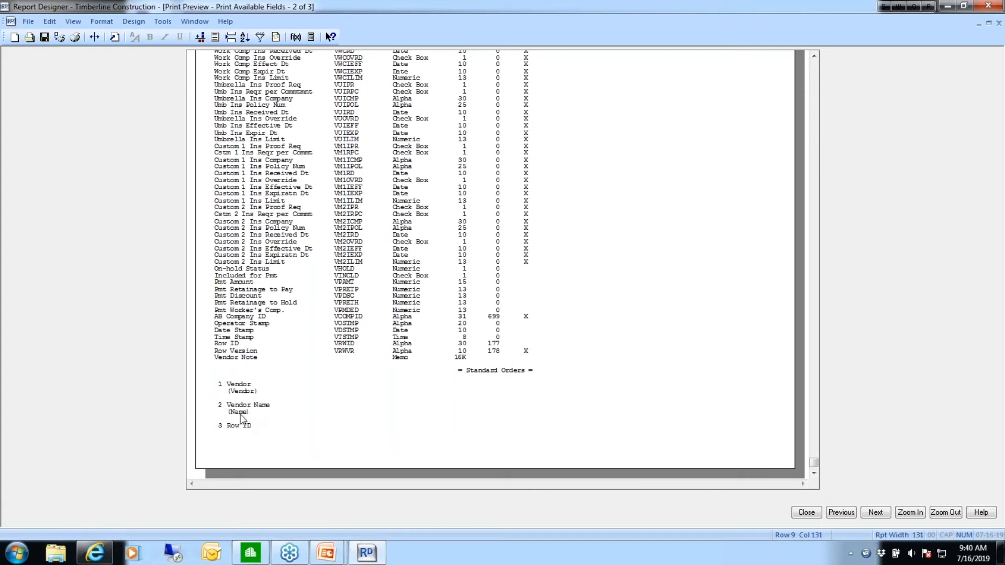
# Review the Standard Orders listed on pages 2 and 3, and close the preview and its print selection.
pyautogui.click(874, 513)
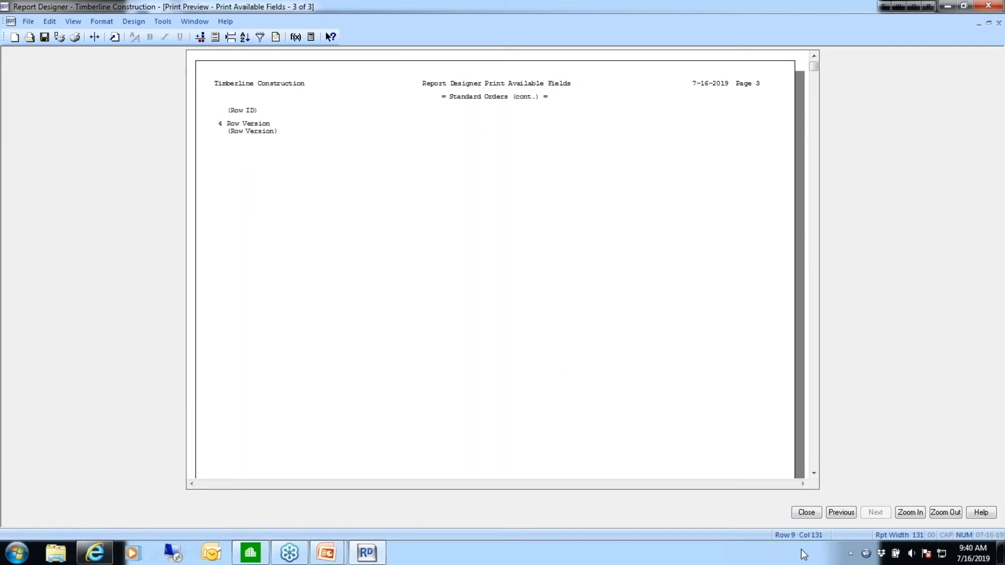
pyautogui.click(842, 513)
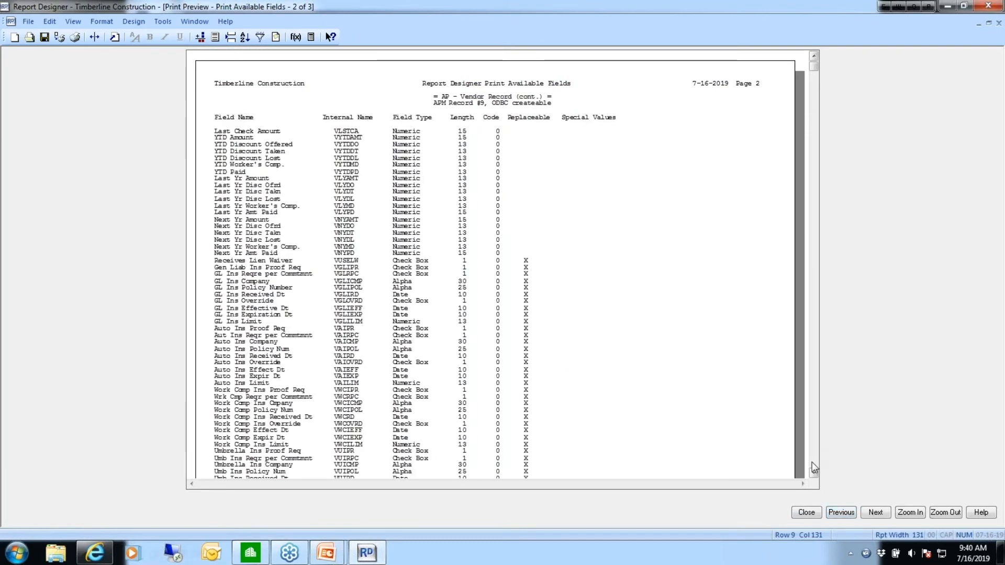
pyautogui.click(813, 462)
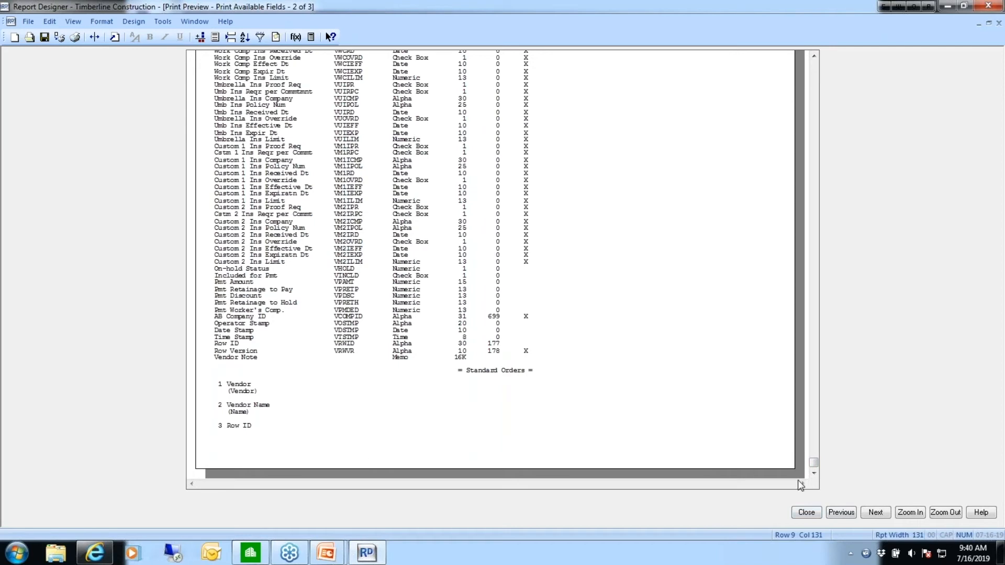
pyautogui.click(876, 513)
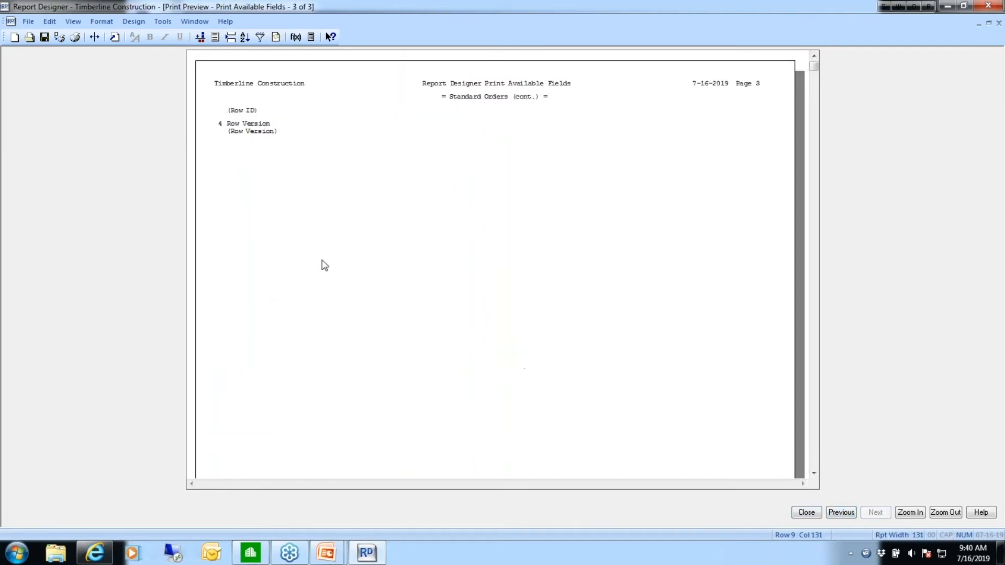
pyautogui.click(841, 513)
pyautogui.click(814, 455)
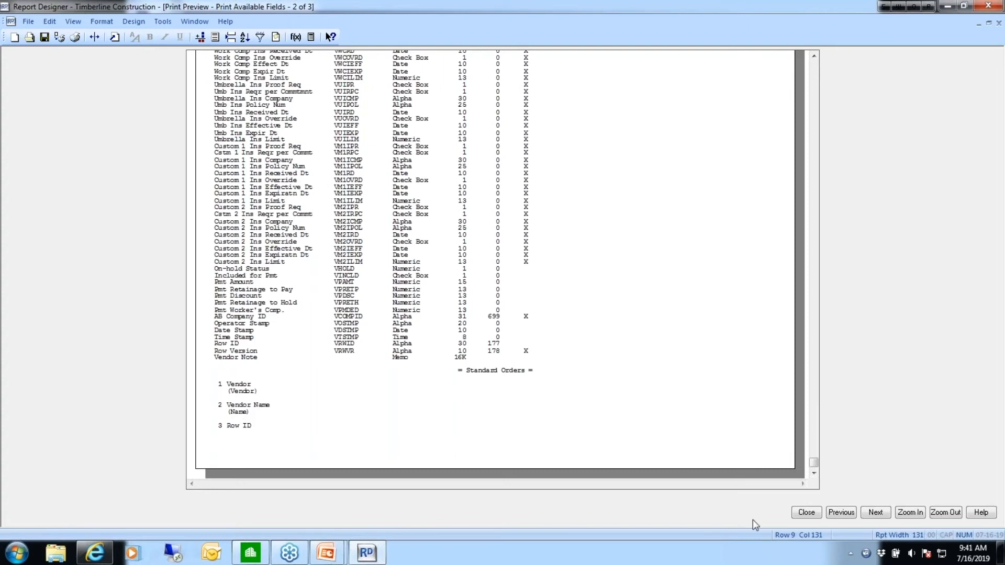
pyautogui.click(809, 513)
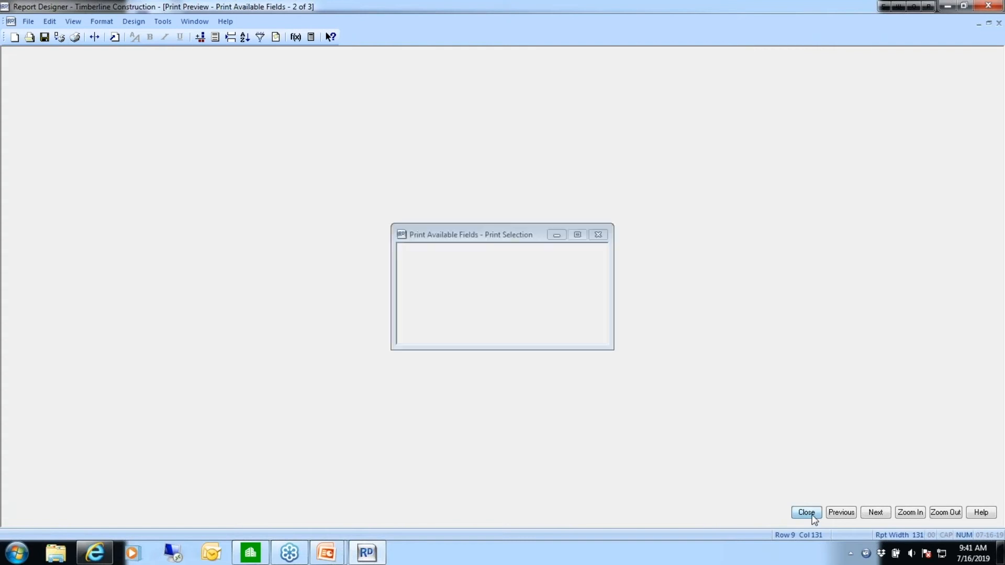
pyautogui.click(489, 335)
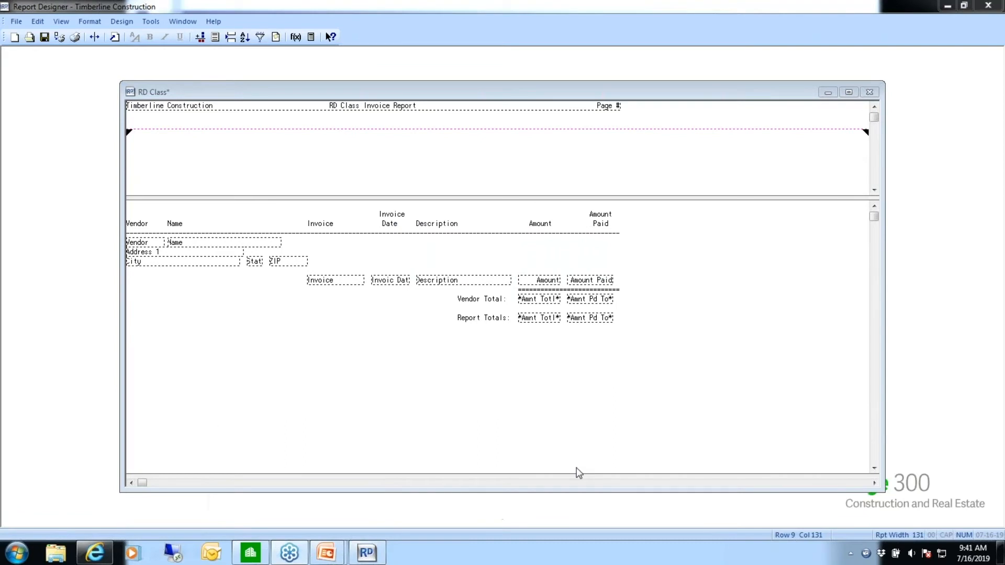
pyautogui.hotkey('alt', 'Tab')
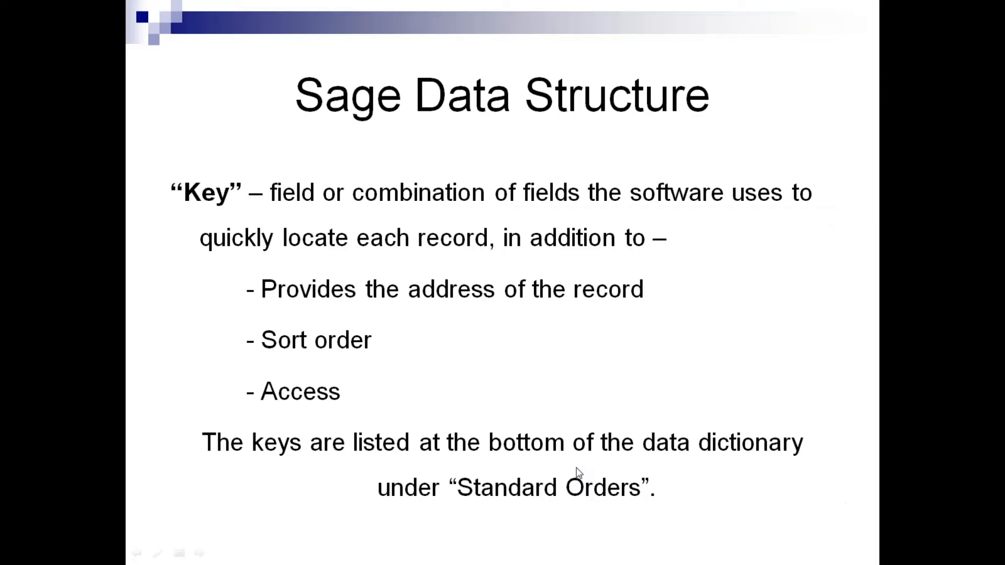
pyautogui.click(591, 480)
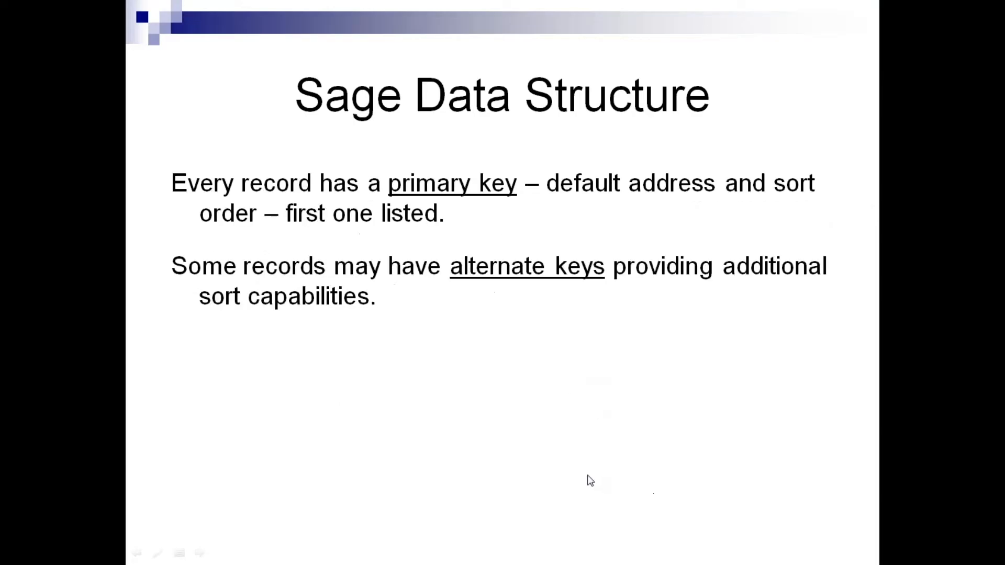
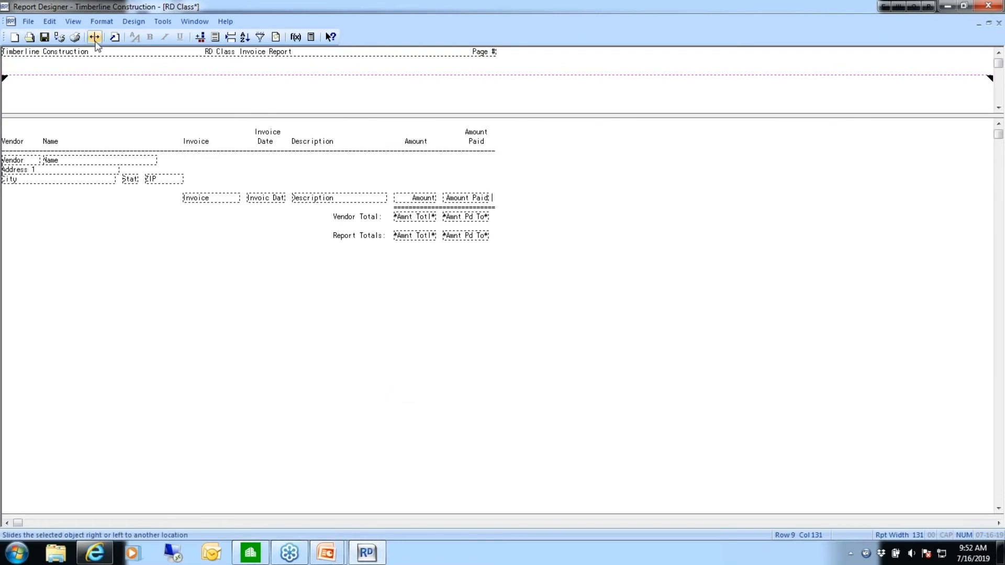
# Show the AP - Invoice field list beside the report design and sort it in alphabetical order.
pyautogui.click(115, 37)
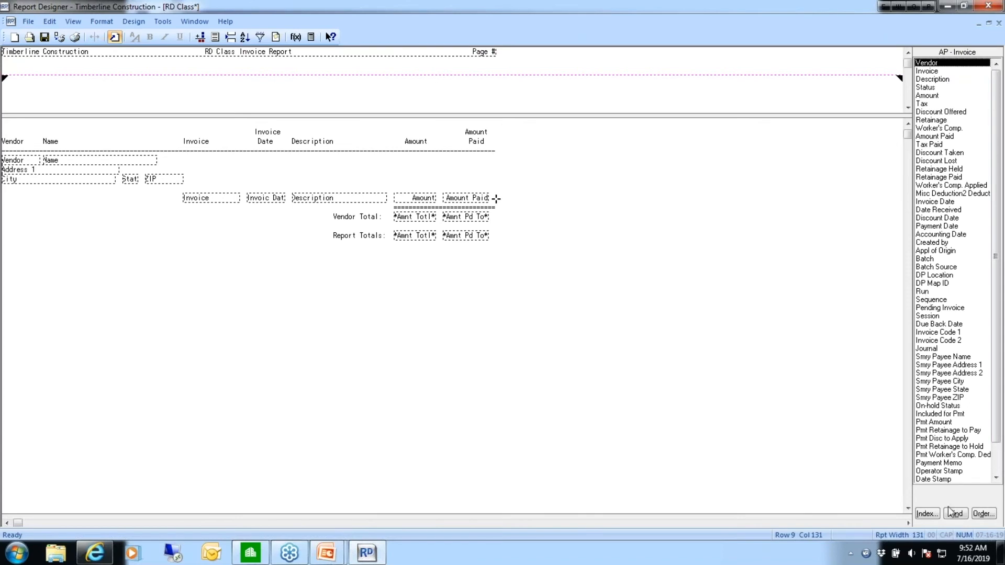
pyautogui.click(984, 515)
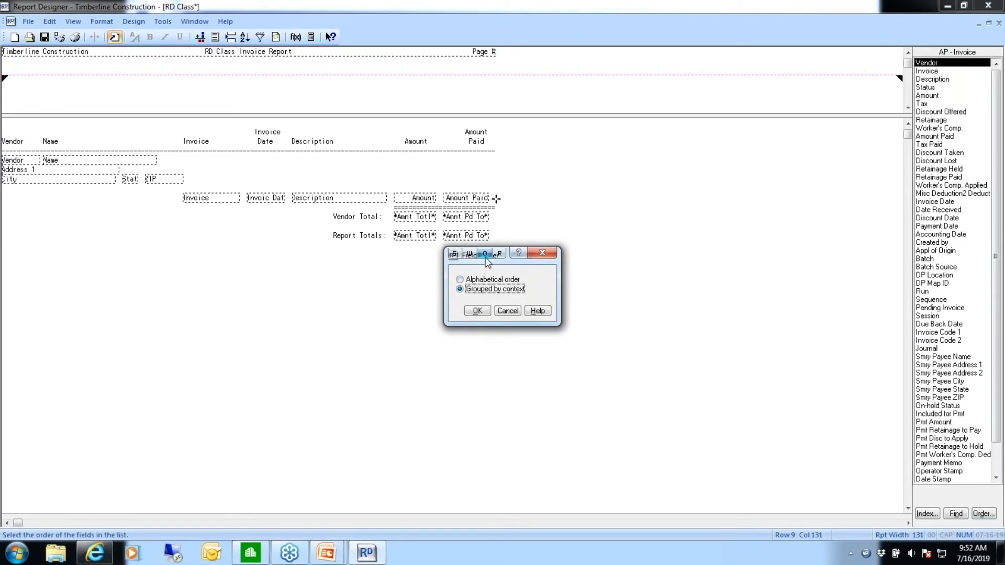
pyautogui.click(492, 281)
pyautogui.click(477, 311)
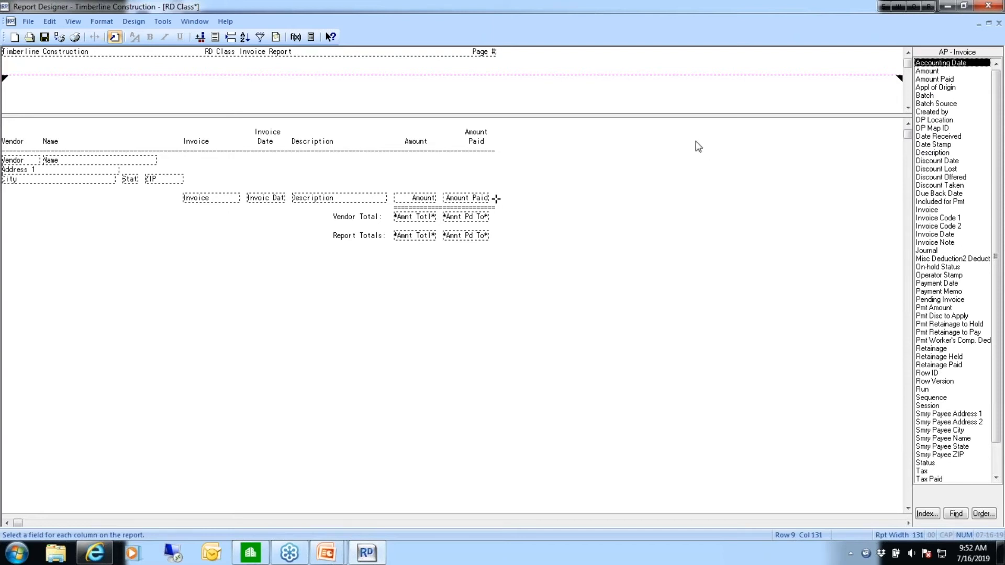
# Start a new design formula and put its AP - Invoice field list in alphabetical order.
pyautogui.click(163, 21)
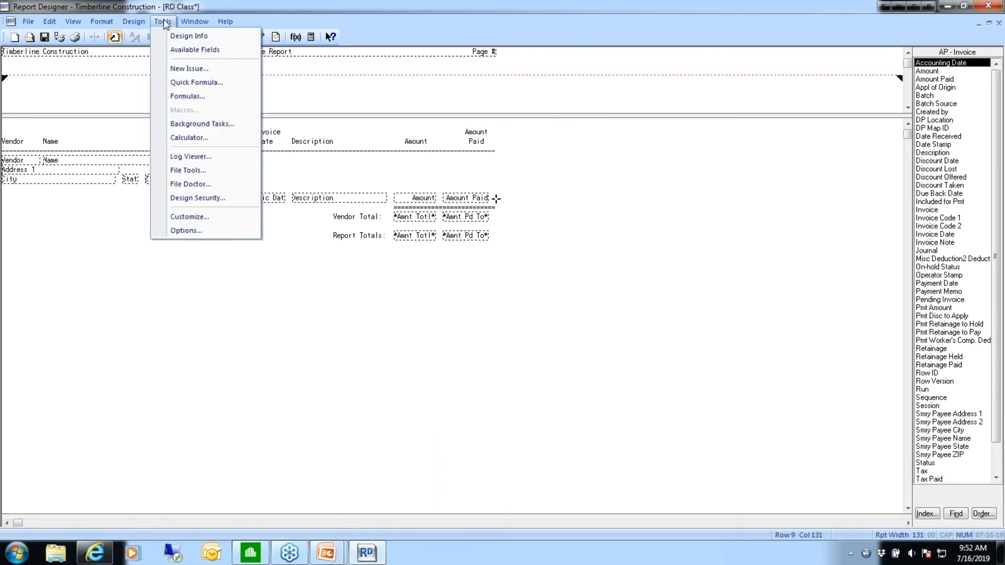
pyautogui.click(174, 96)
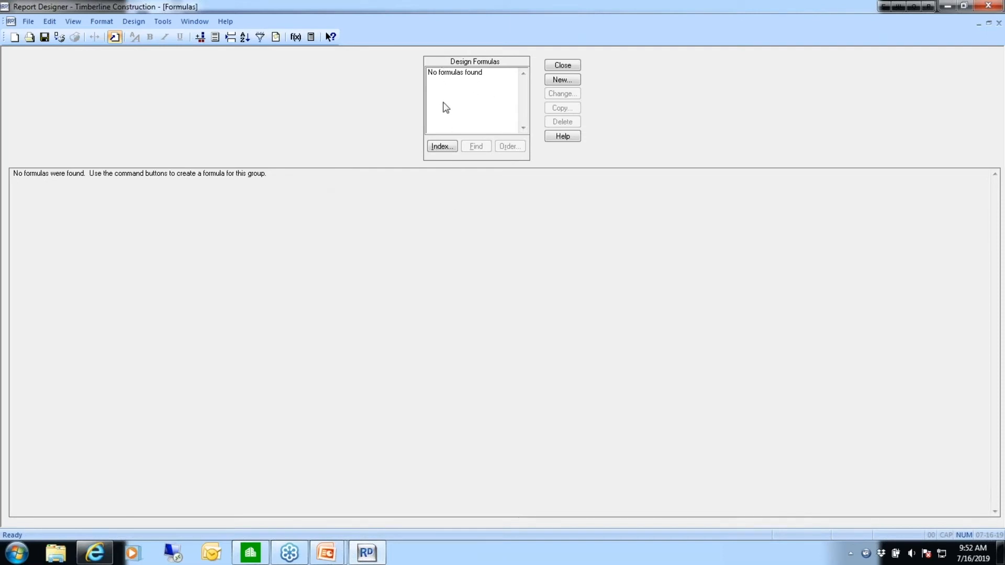
pyautogui.click(560, 80)
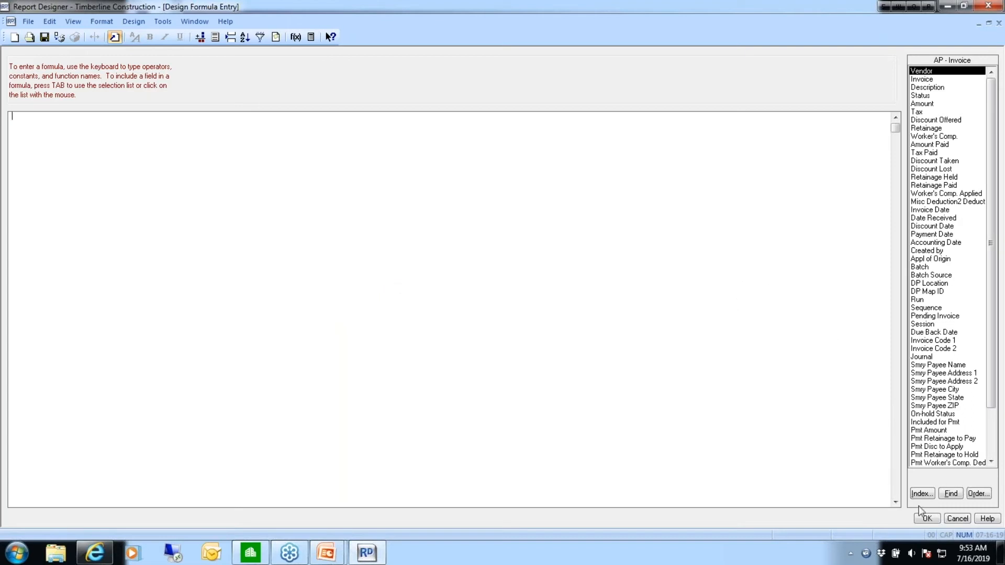
pyautogui.click(977, 494)
pyautogui.click(474, 280)
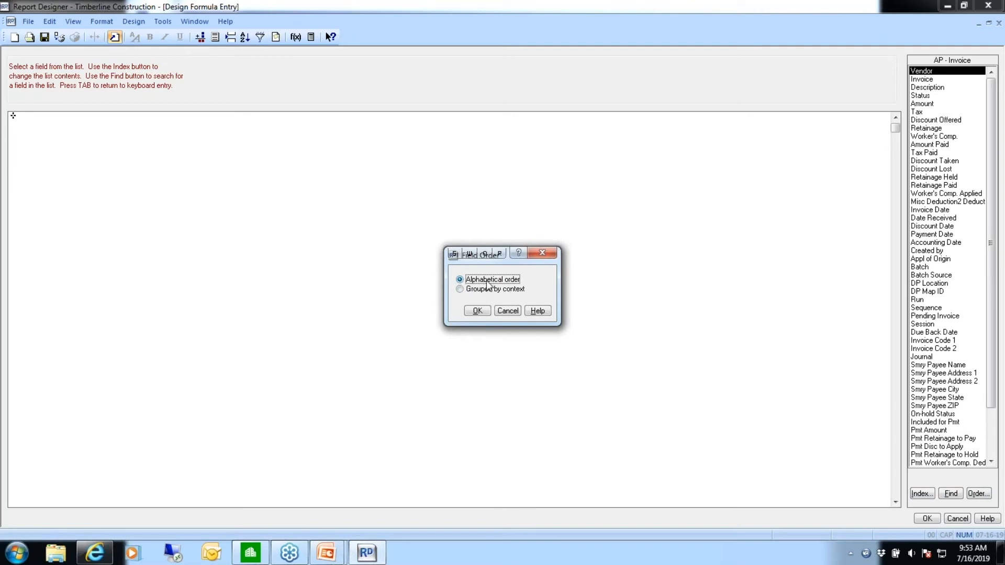
pyautogui.click(478, 311)
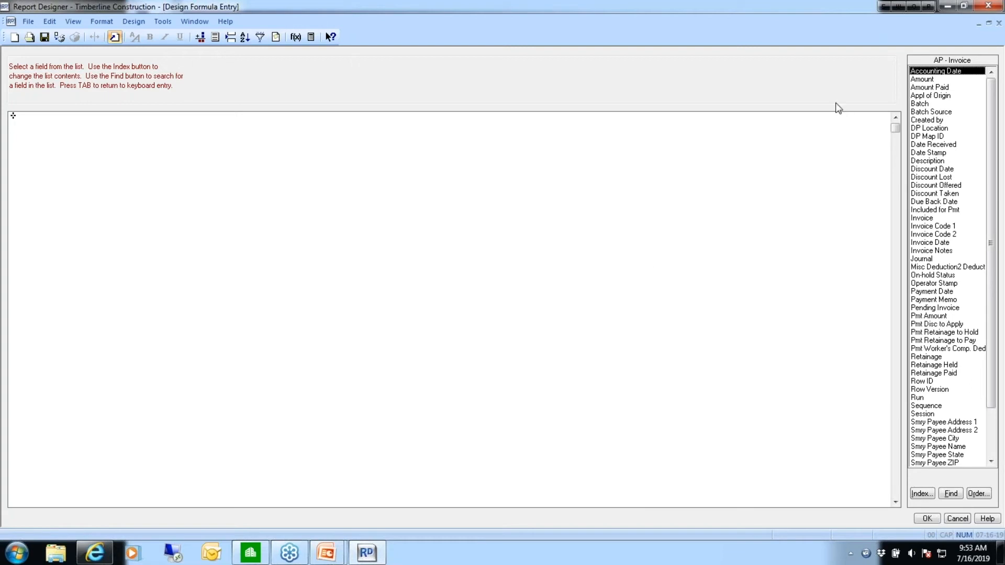
# Build the formula Amount - Amount Paid from the AP - Invoice fields and save it as Balance.
pyautogui.click(924, 79)
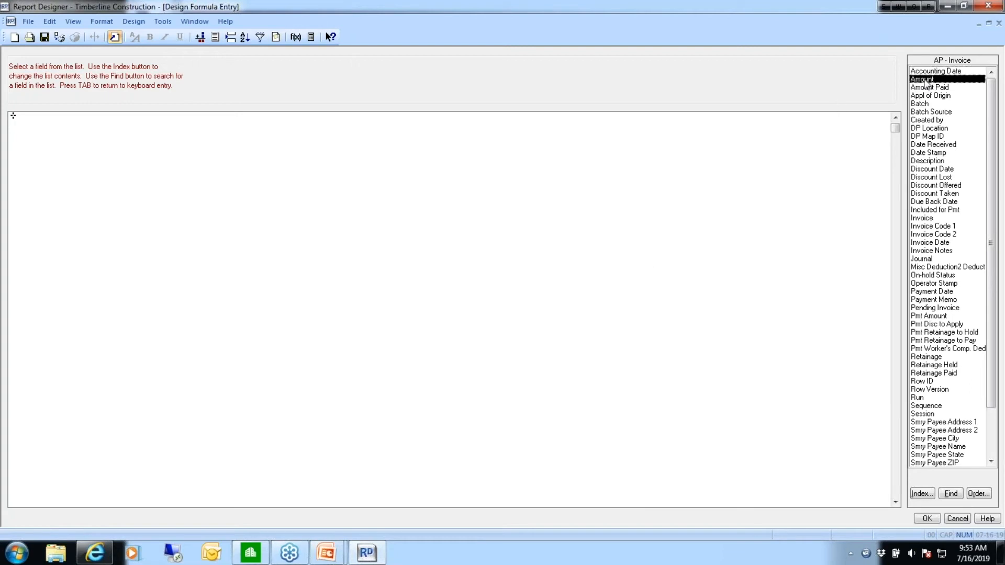
pyautogui.doubleClick(925, 80)
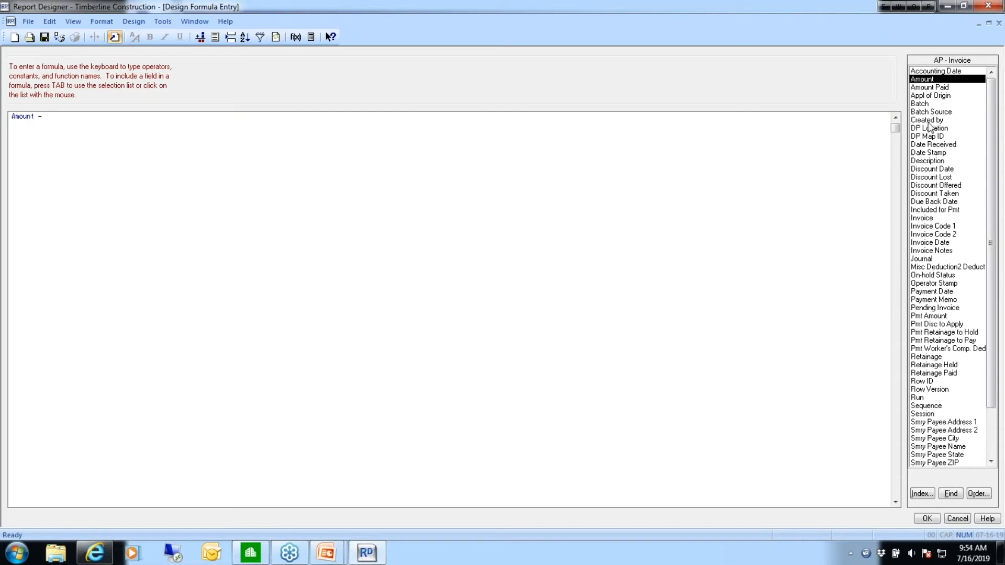
pyautogui.click(932, 88)
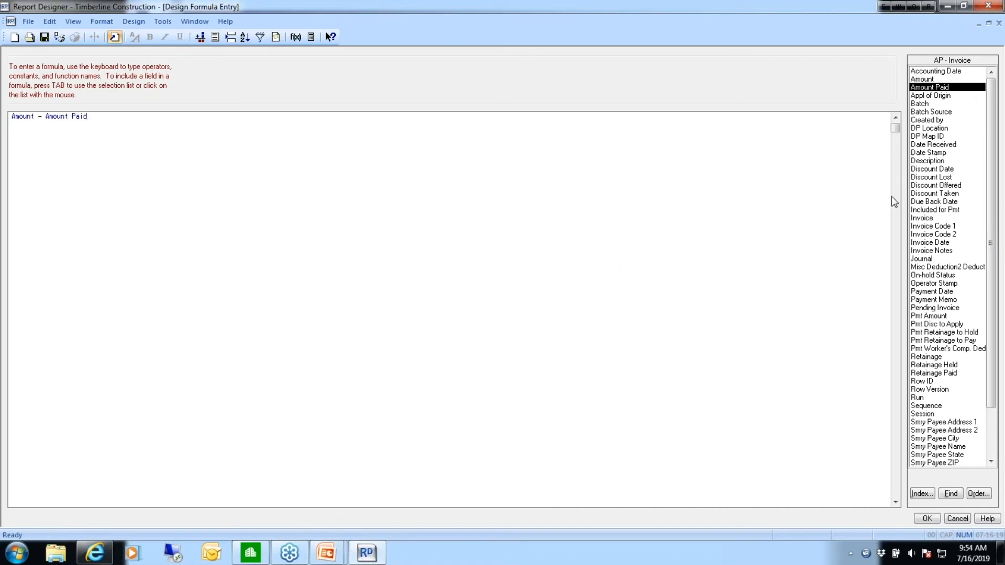
pyautogui.click(927, 518)
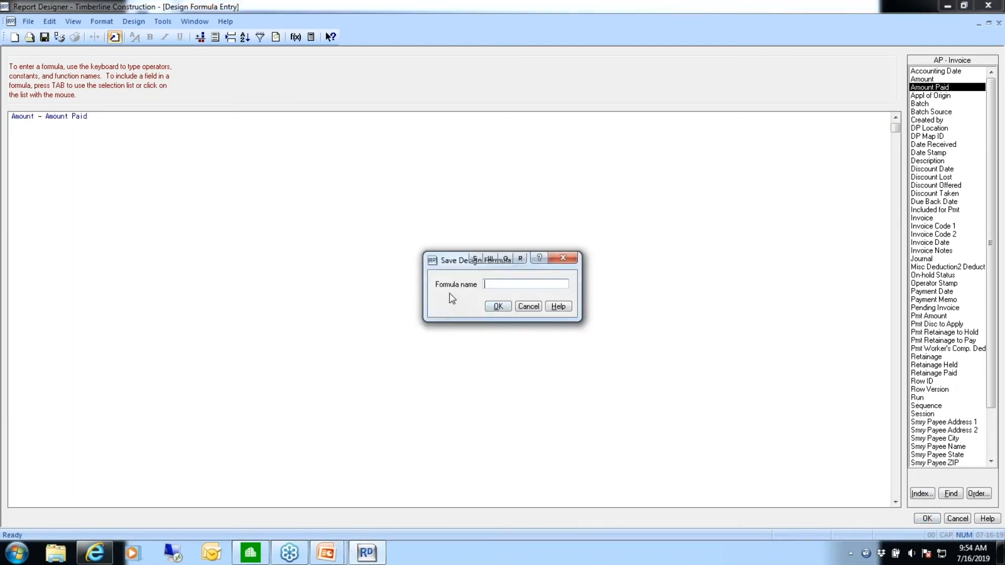
pyautogui.write('Balance')
pyautogui.click(498, 307)
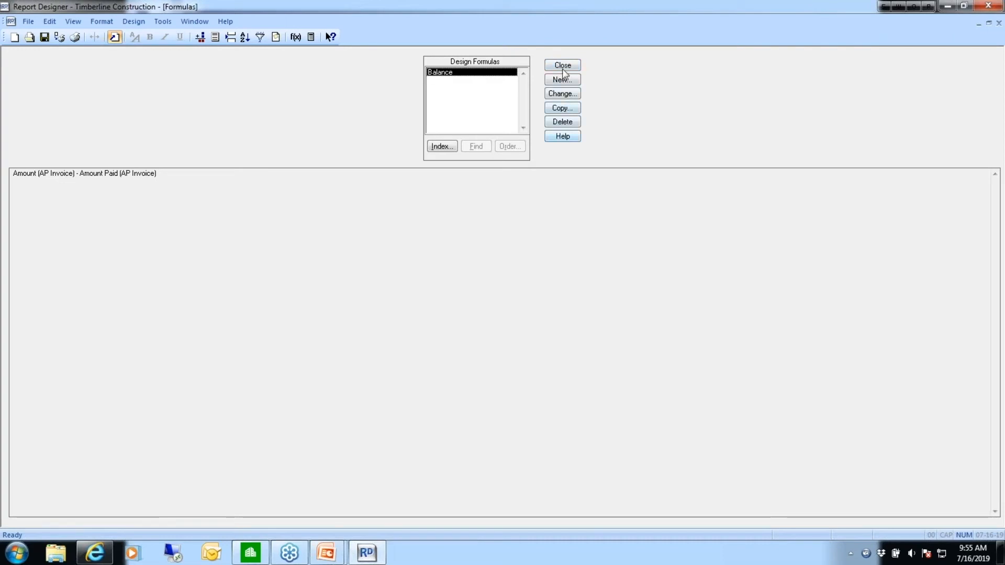
# Open the Balance formula for changes to review its entry, and close it as it is.
pyautogui.click(563, 93)
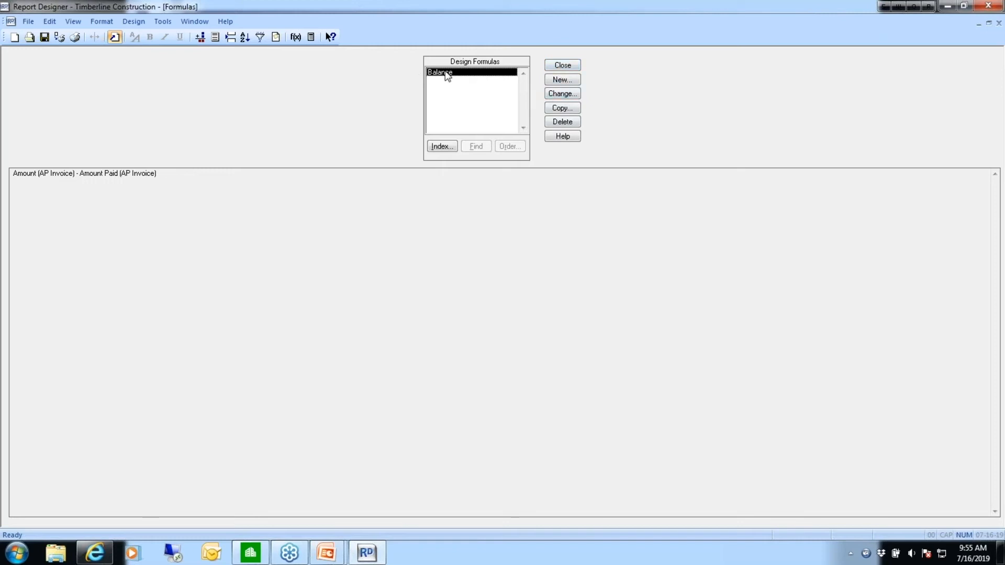
pyautogui.click(558, 95)
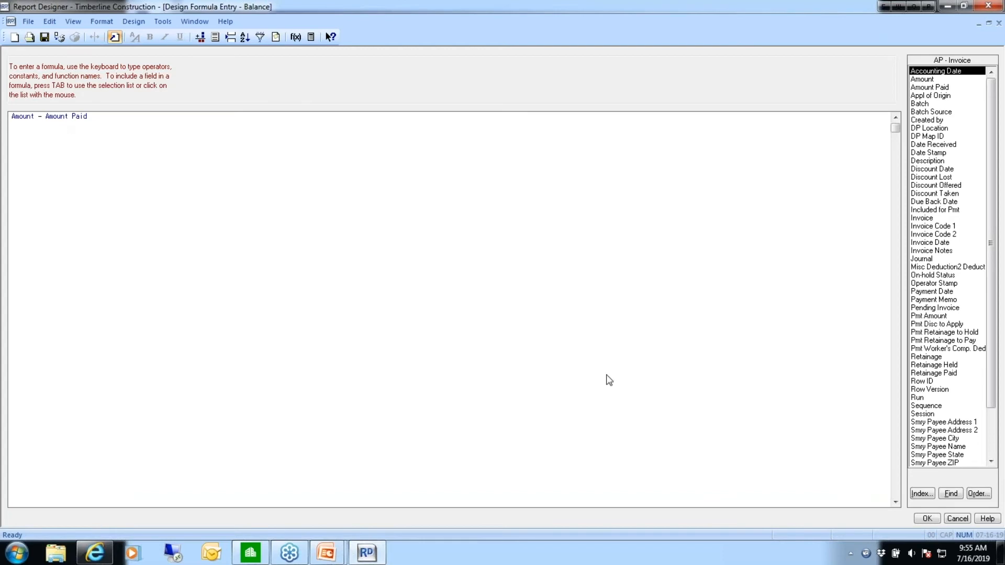
pyautogui.click(925, 519)
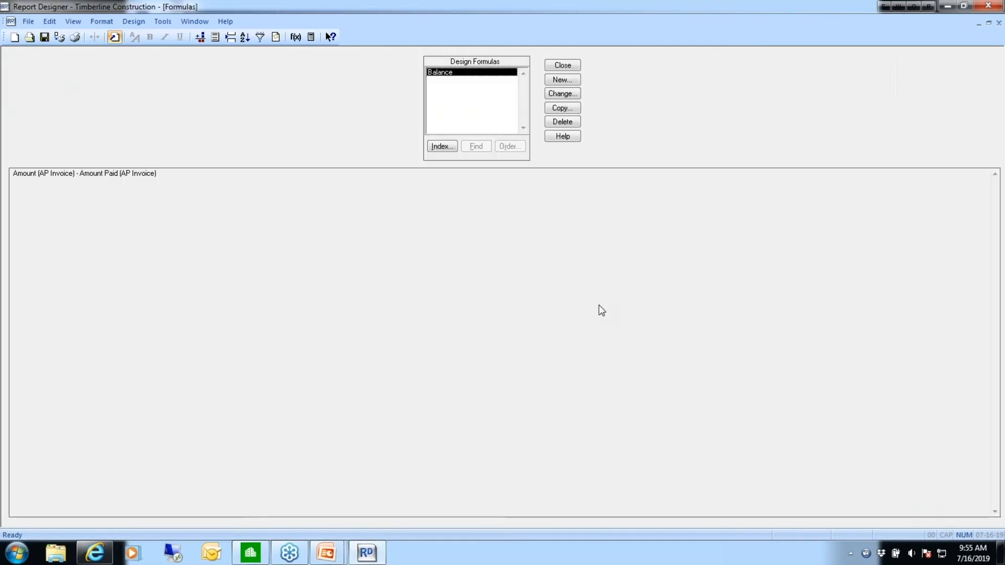
# Review the copy options for the Balance design formula, then leave them without making a copy.
pyautogui.click(559, 108)
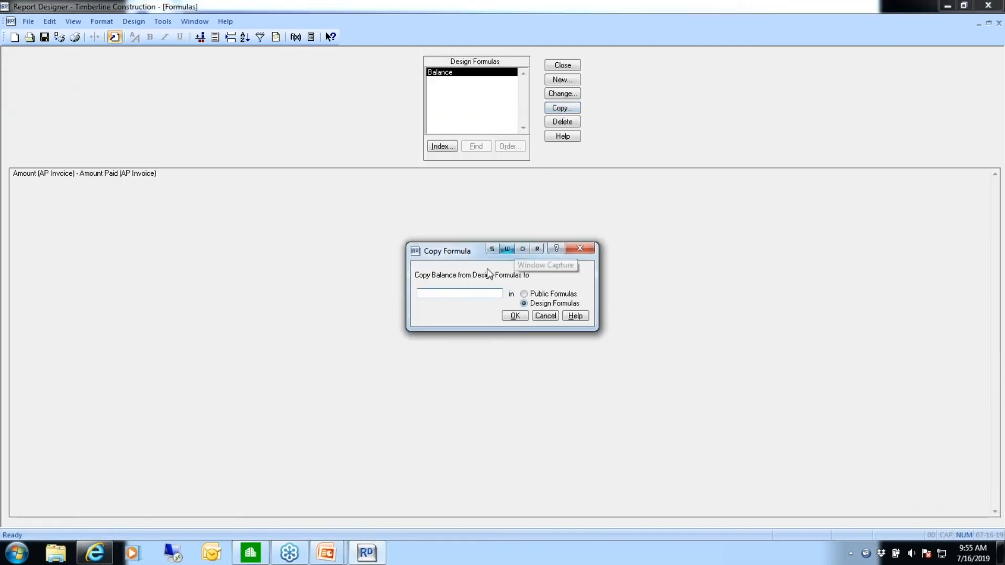
pyautogui.click(525, 303)
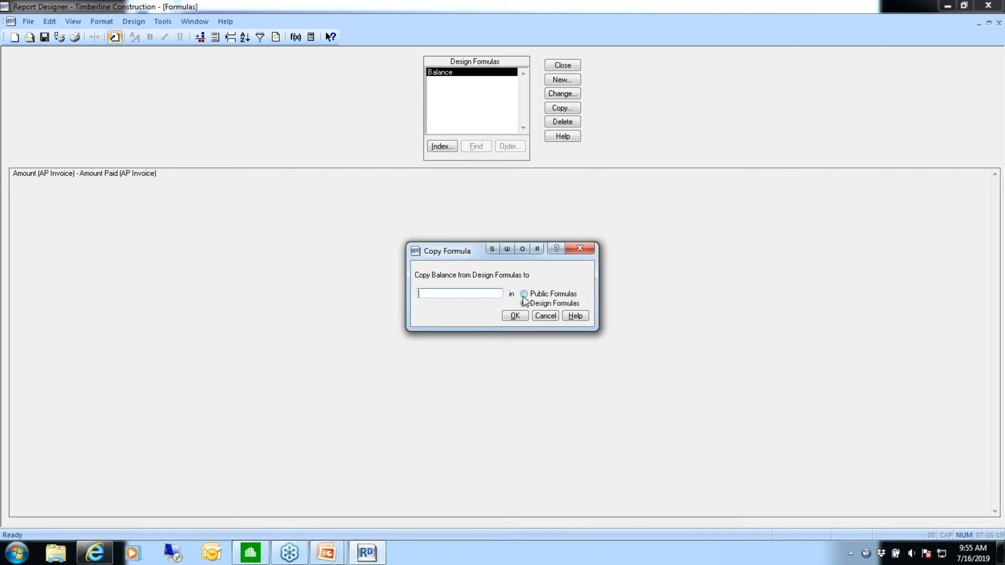
pyautogui.click(536, 318)
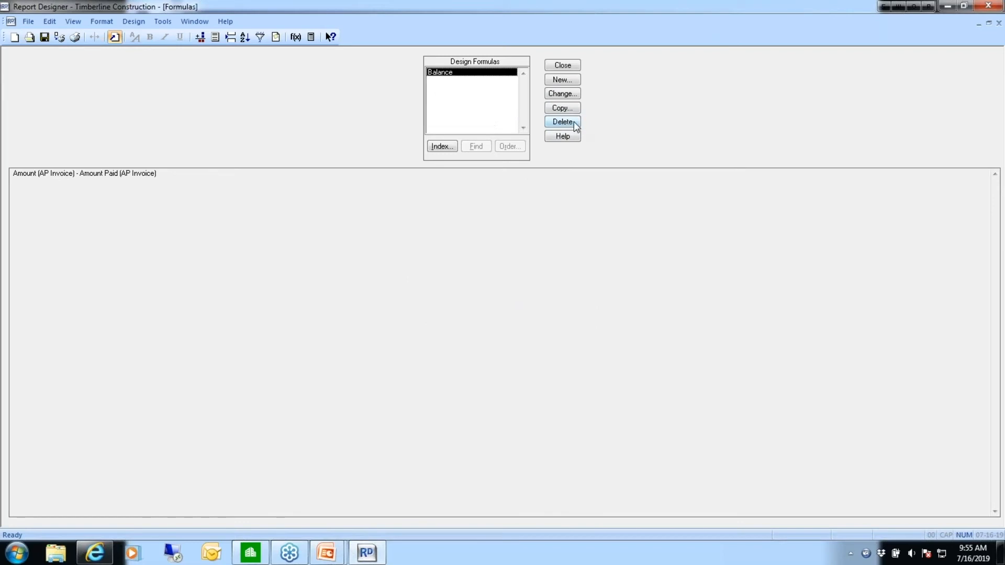
# List the AP - Formulas group and view the definition of the AP City, State, Zip - ven formula.
pyautogui.click(442, 146)
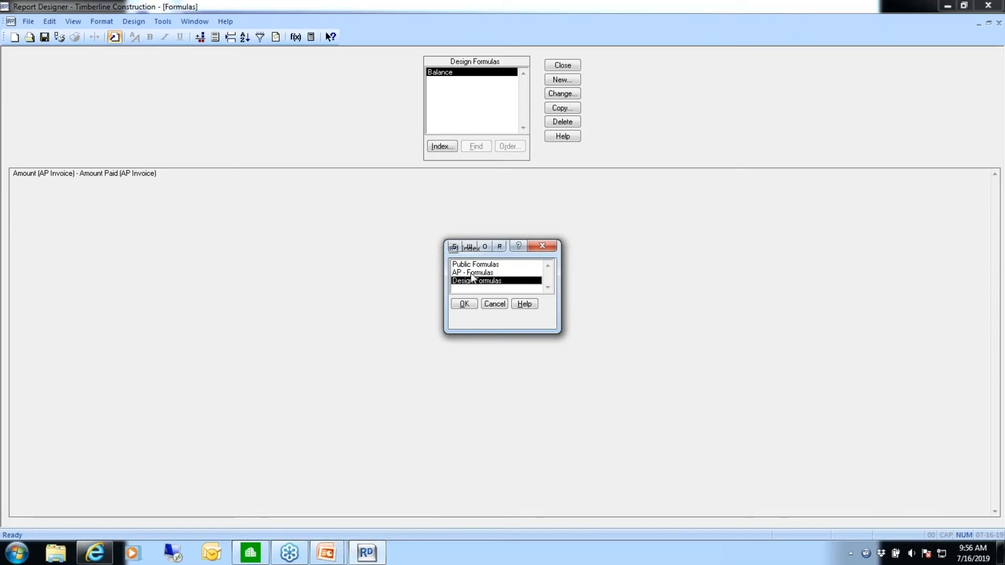
pyautogui.click(473, 273)
pyautogui.click(466, 304)
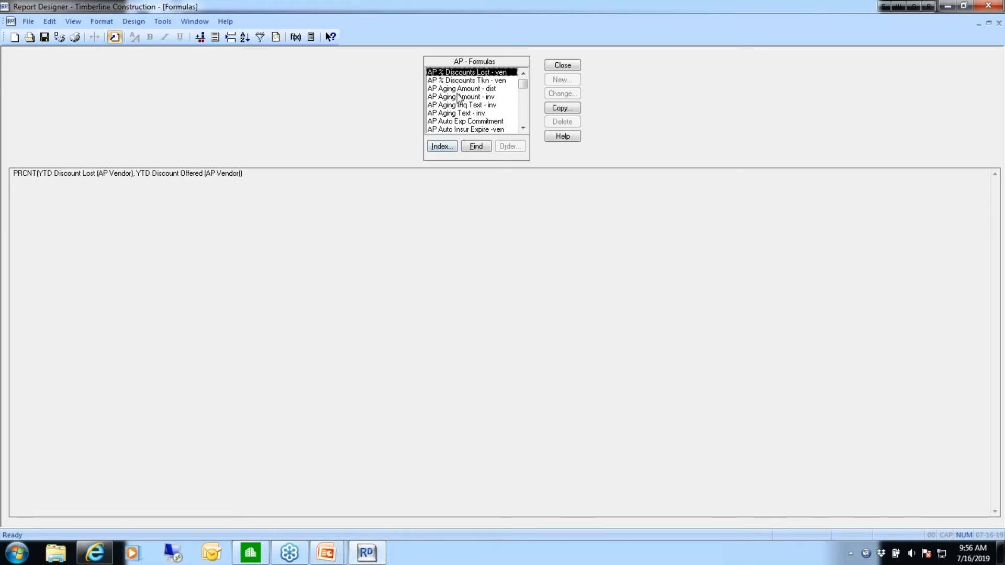
pyautogui.click(523, 128)
pyautogui.click(523, 128)
pyautogui.click(523, 129)
pyautogui.click(523, 128)
pyautogui.click(523, 128)
pyautogui.click(523, 129)
pyautogui.click(524, 128)
pyautogui.click(523, 128)
pyautogui.click(523, 129)
pyautogui.click(523, 128)
pyautogui.click(458, 105)
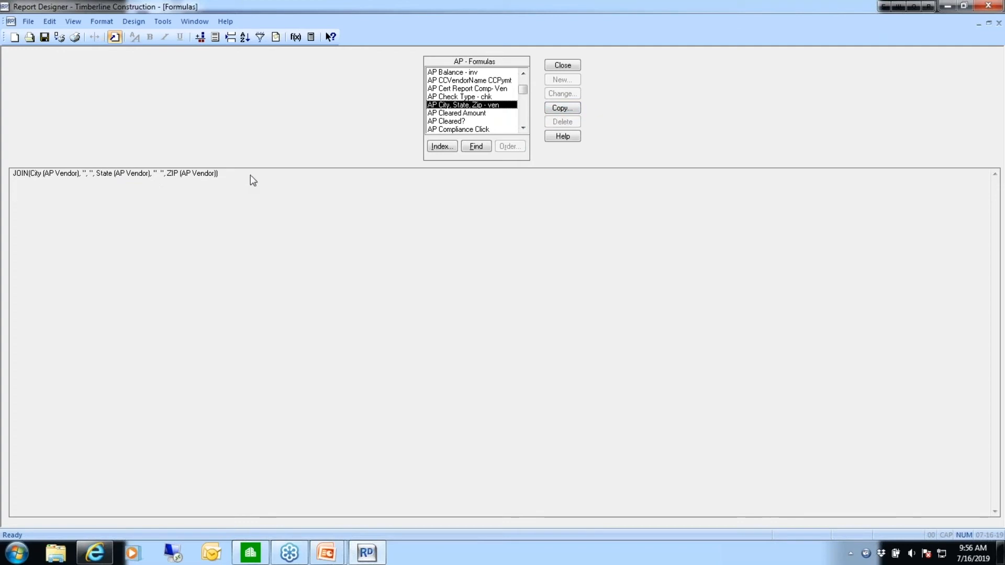
# Check the copy options for AP City, State, Zip - ven without copying it, and return to the report design.
pyautogui.click(554, 109)
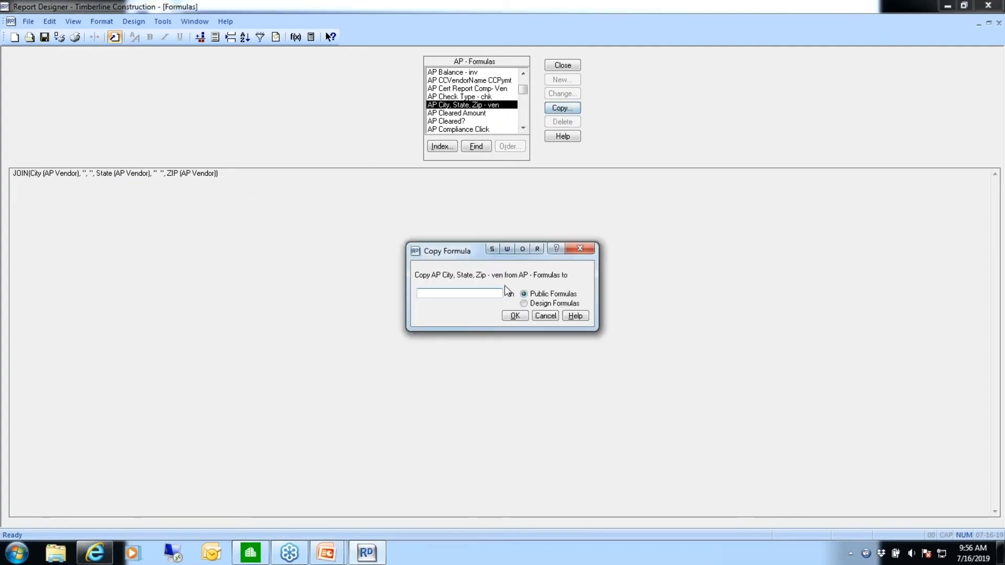
pyautogui.click(545, 316)
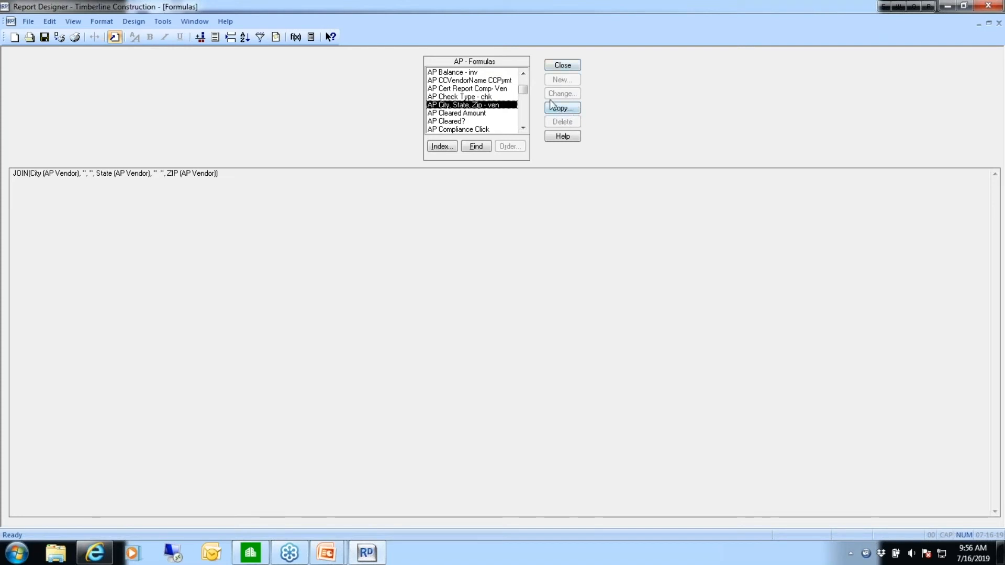
pyautogui.click(559, 65)
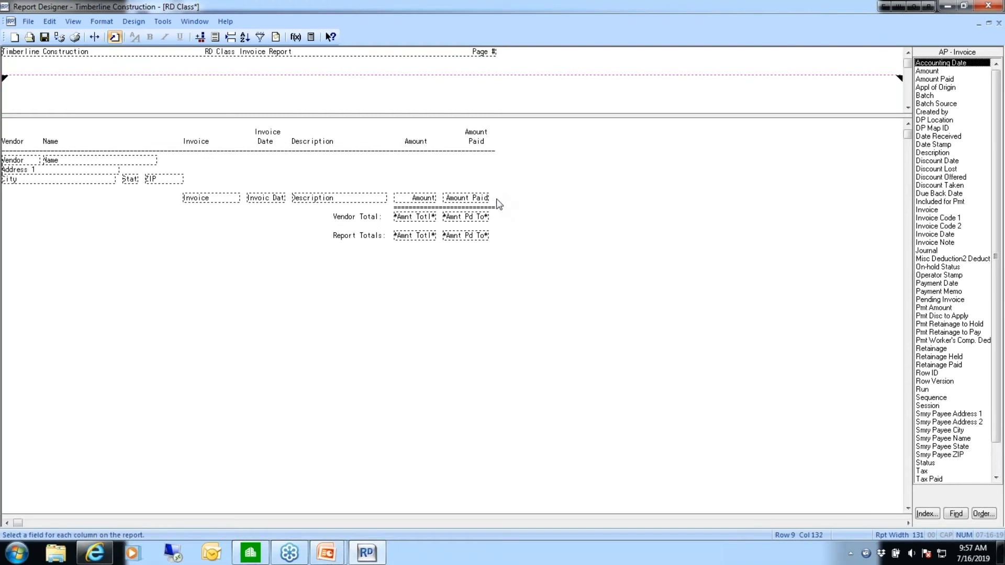
# Show the Design Formulas field list and insert the Balance formula after Amount Paid on the invoice line.
pyautogui.click(928, 514)
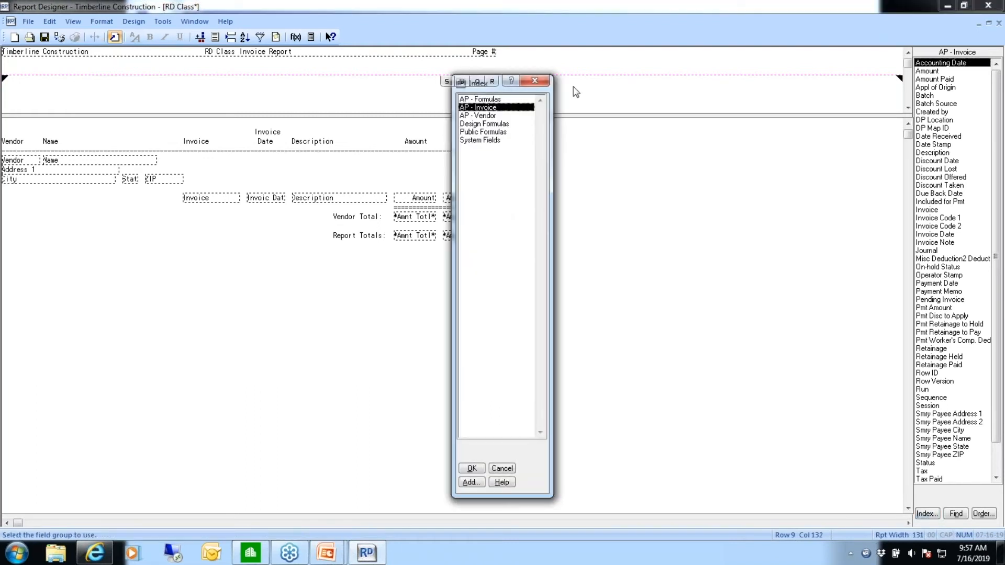
pyautogui.click(479, 125)
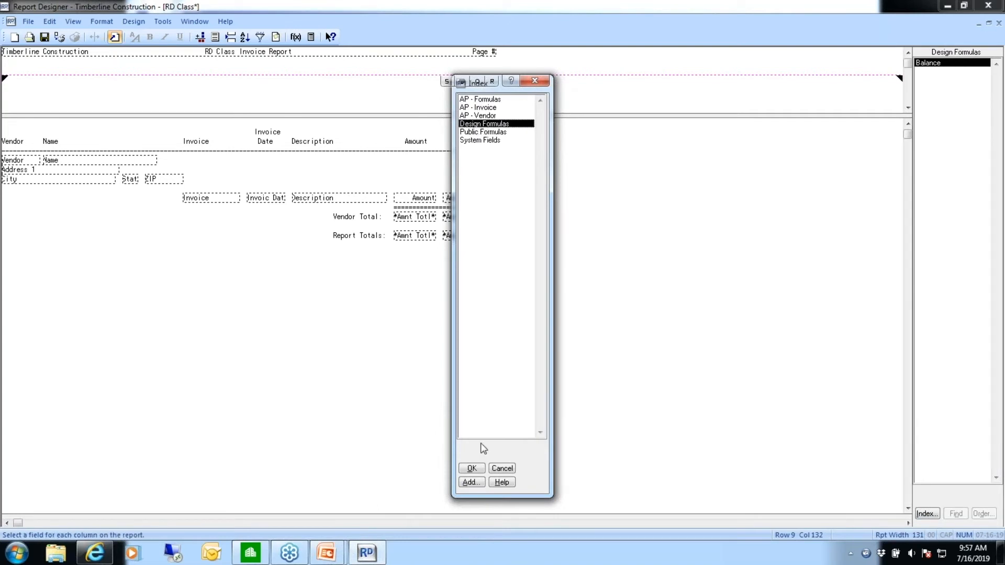
pyautogui.click(472, 468)
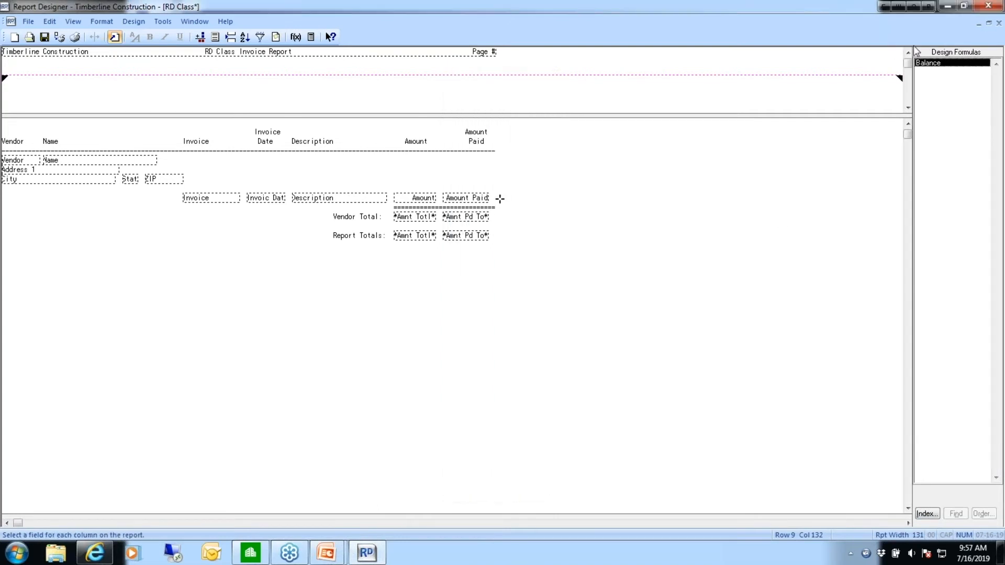
pyautogui.click(499, 199)
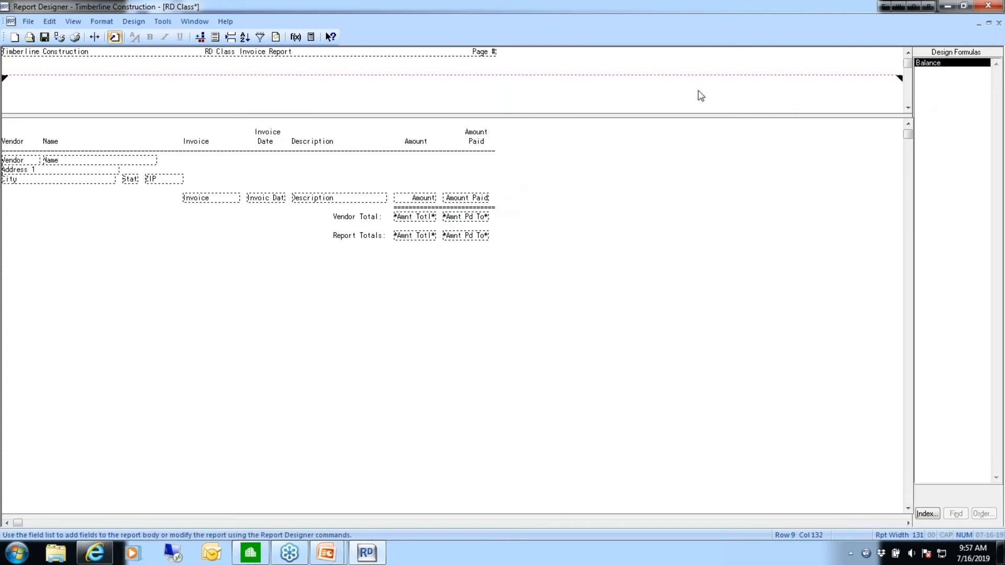
pyautogui.doubleClick(934, 68)
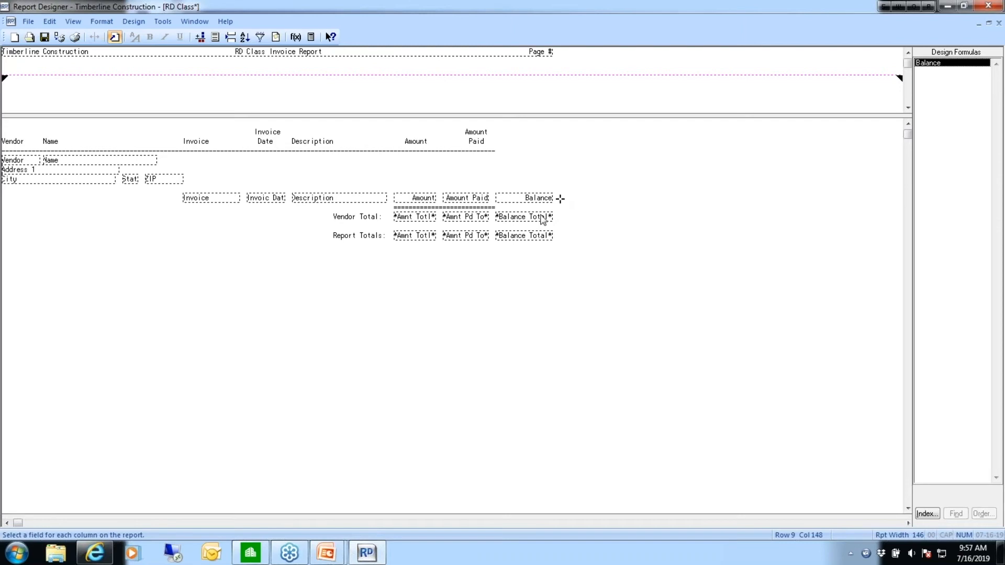
# Add a quick formula after Balance on the invoice line that calculates Retainage Held - Retainage Paid.
pyautogui.click(561, 200)
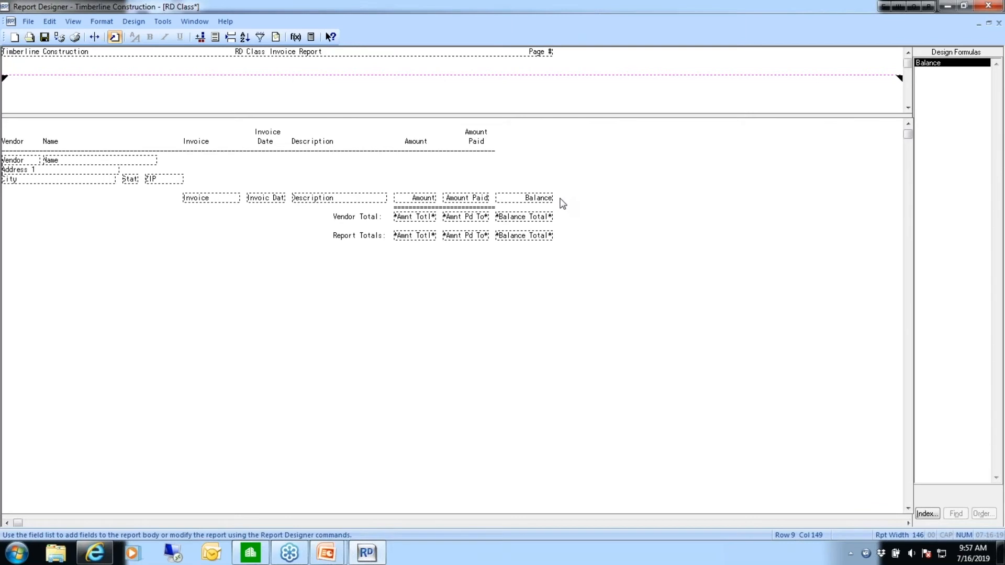
pyautogui.click(165, 22)
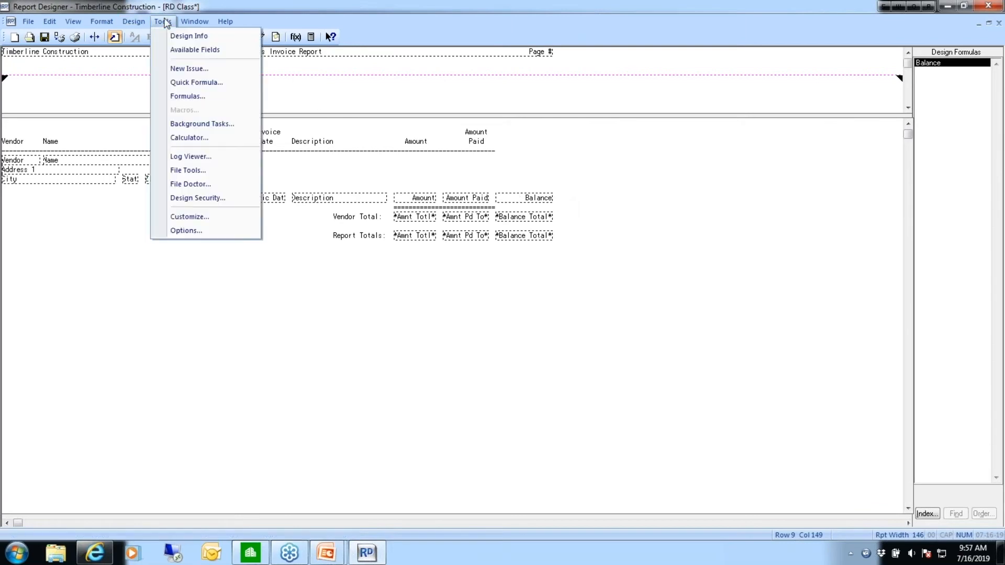
pyautogui.click(193, 82)
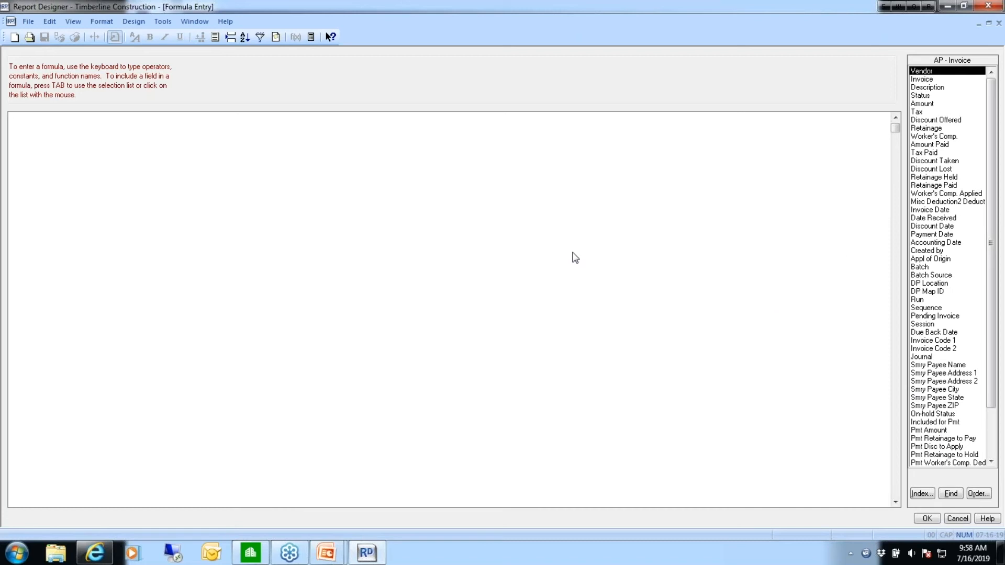
pyautogui.click(933, 178)
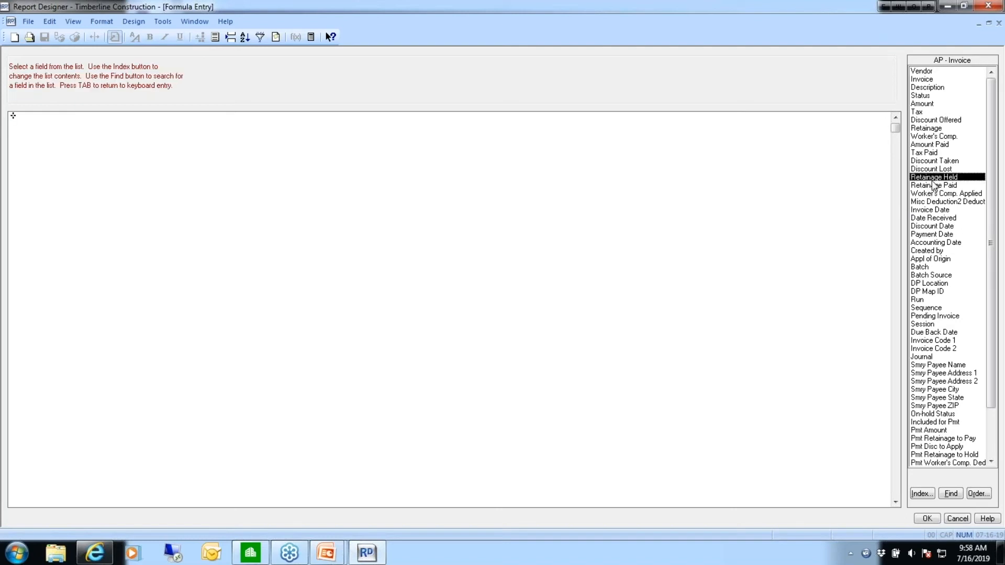
pyautogui.doubleClick(933, 178)
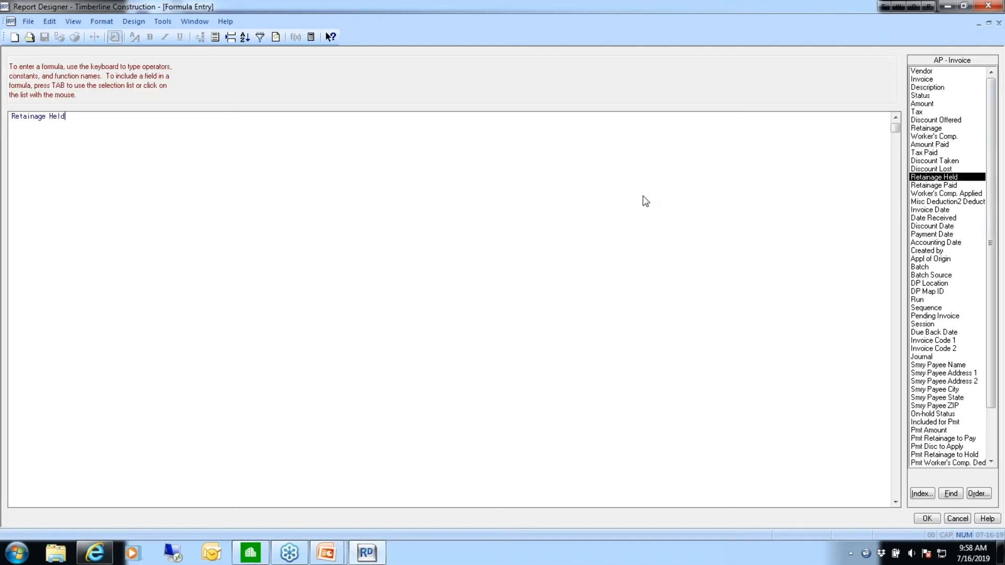
pyautogui.write('-')
pyautogui.doubleClick(923, 186)
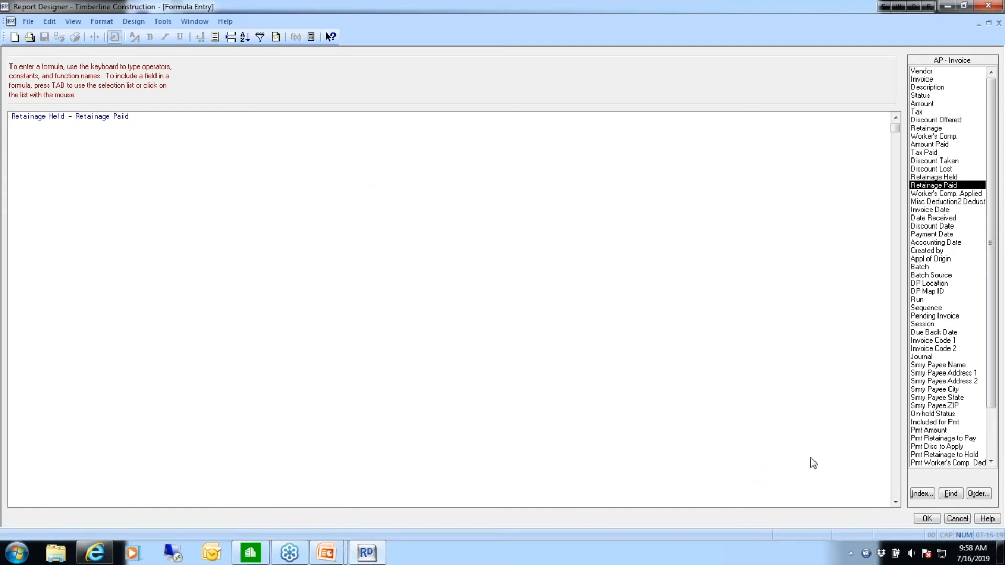
pyautogui.click(928, 520)
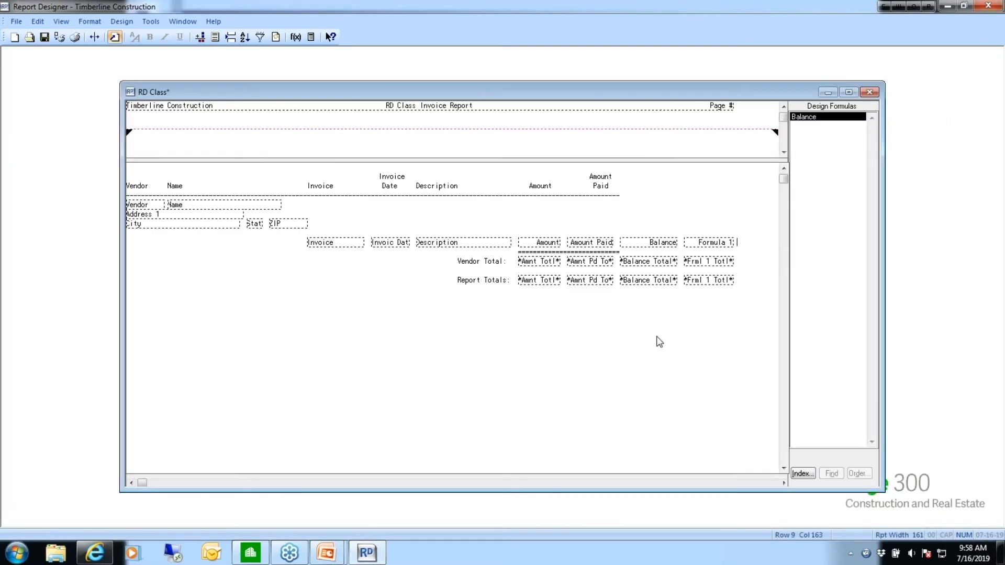
# Reopen the quick formula placed after Balance to review its entry, and cancel without changes.
pyautogui.click(706, 244)
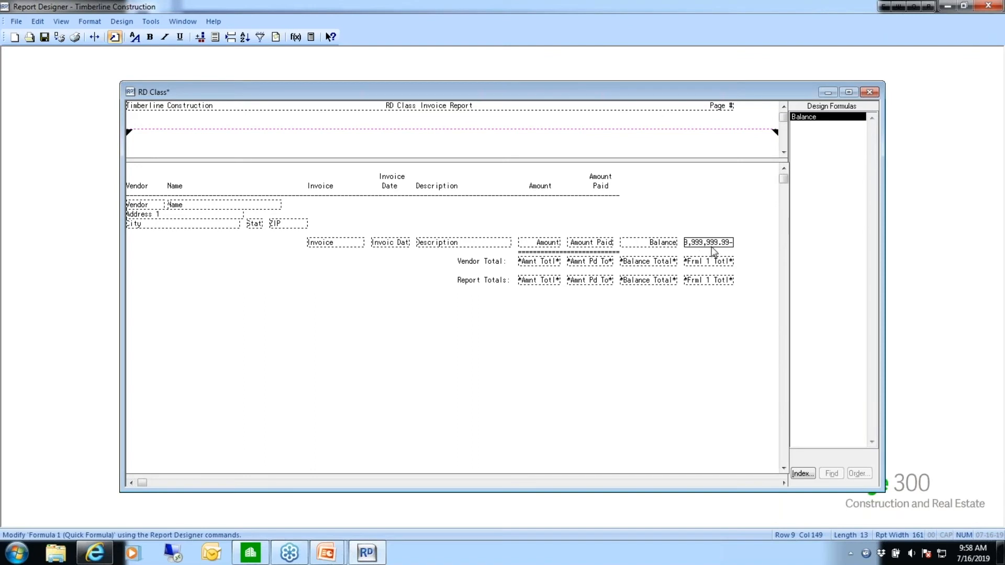
pyautogui.click(151, 21)
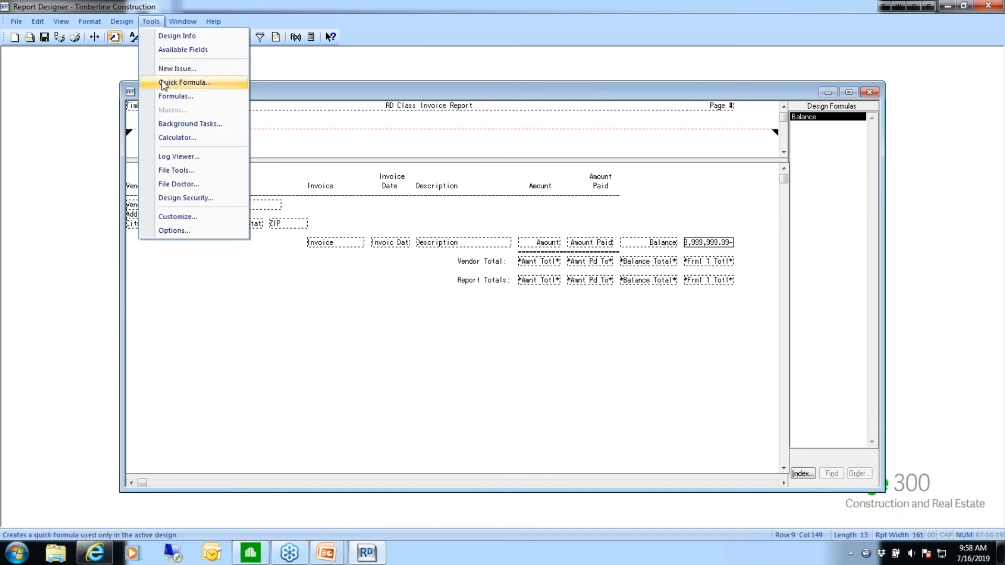
pyautogui.click(163, 82)
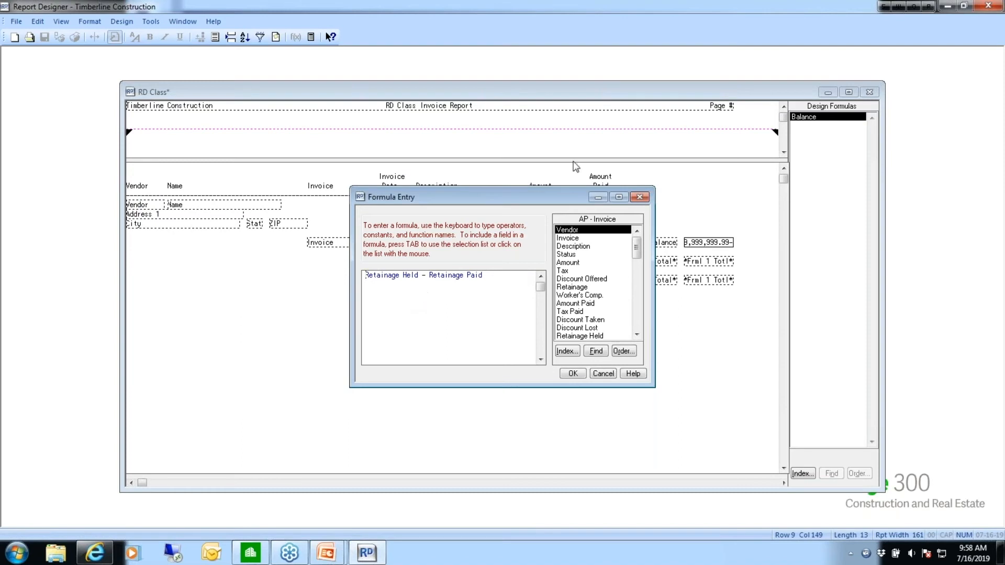
pyautogui.click(604, 374)
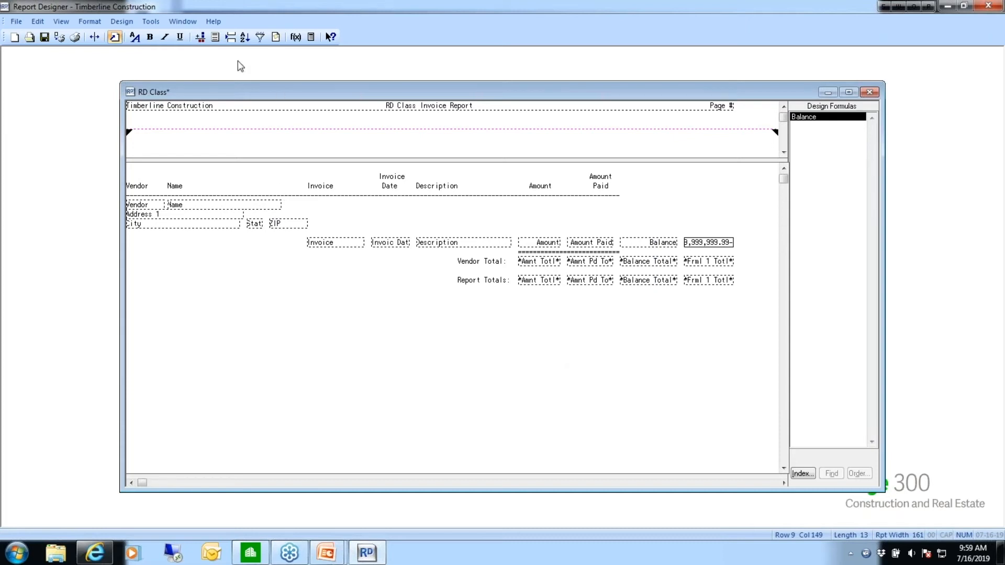
# Inspect the field details of Amount and Amount Paid in the Balance design formula, and close the formulas without changes.
pyautogui.click(152, 23)
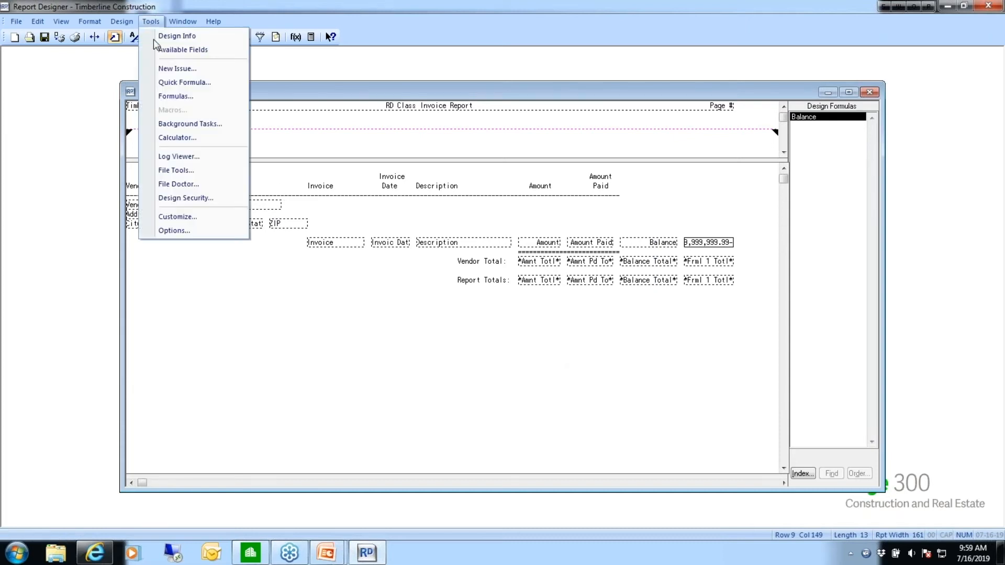
pyautogui.click(167, 97)
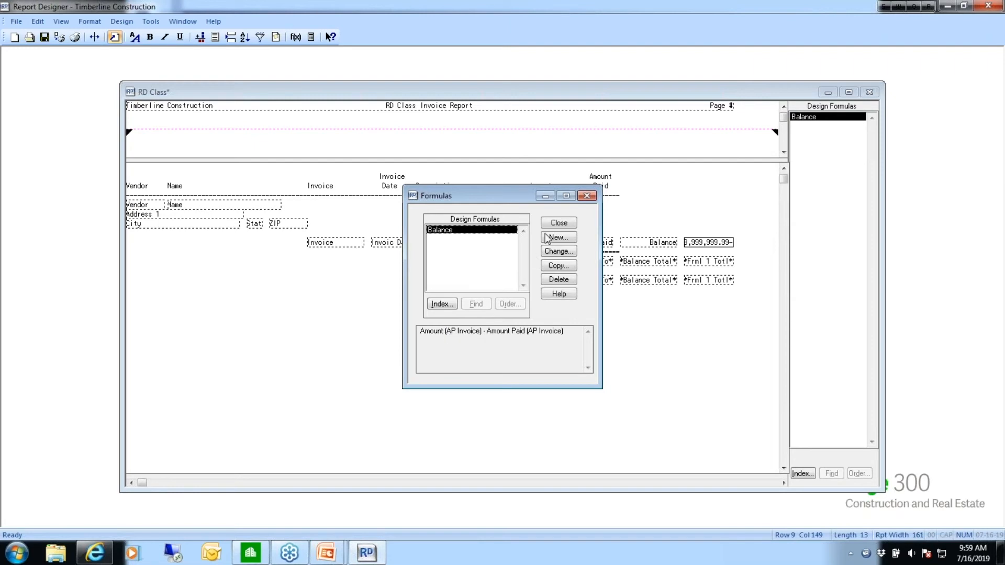
pyautogui.click(555, 253)
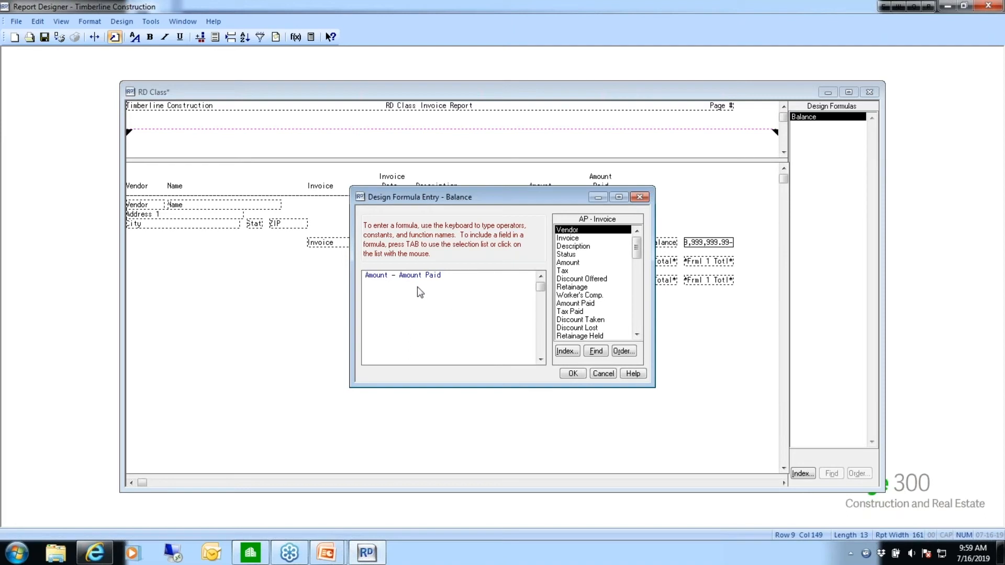
pyautogui.click(379, 281)
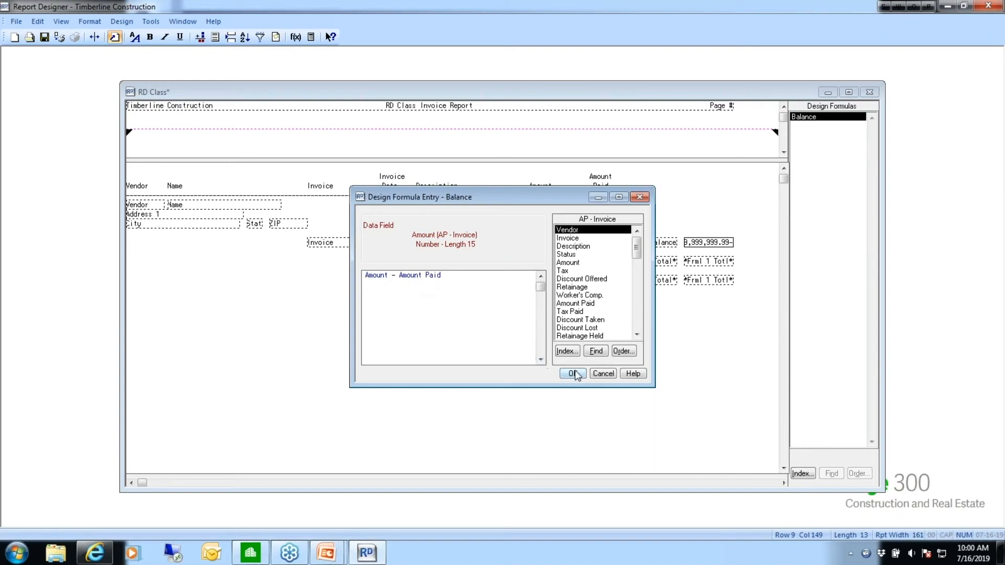
pyautogui.click(574, 373)
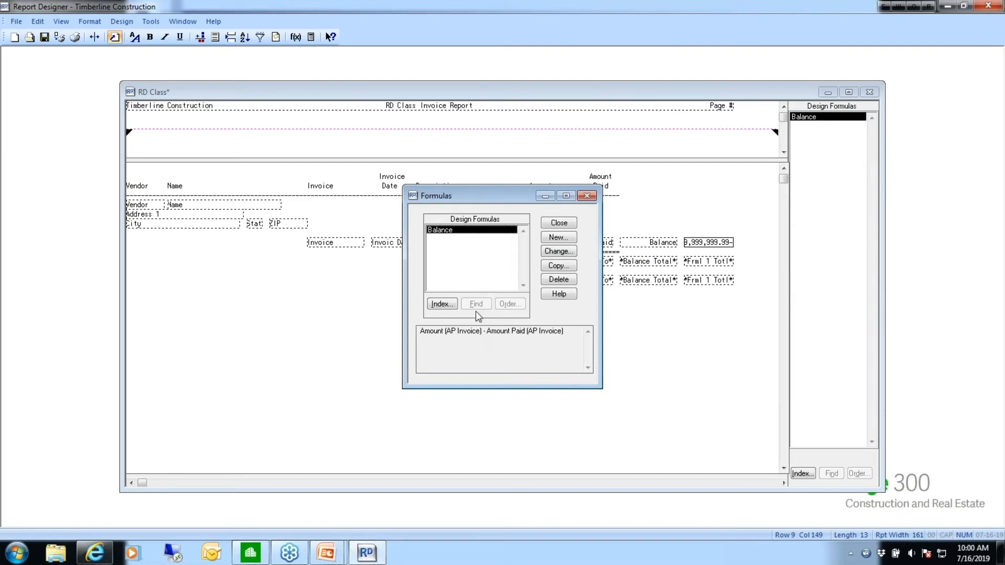
pyautogui.click(558, 252)
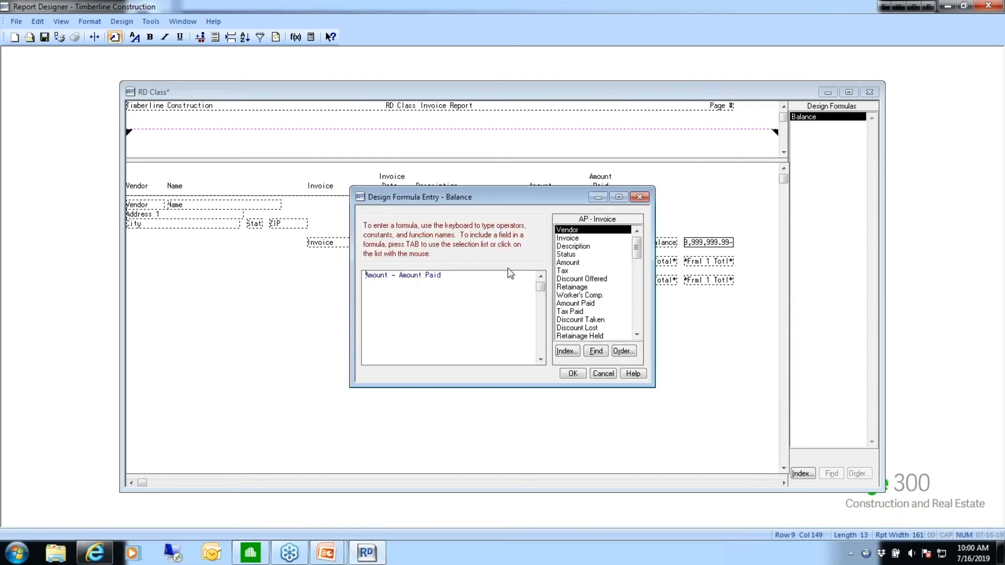
pyautogui.click(414, 277)
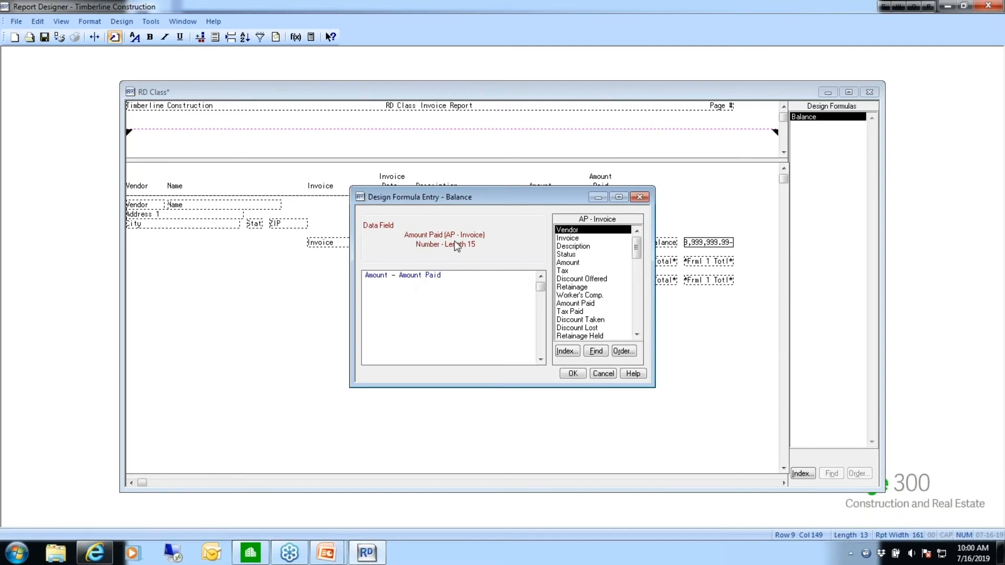
pyautogui.click(603, 373)
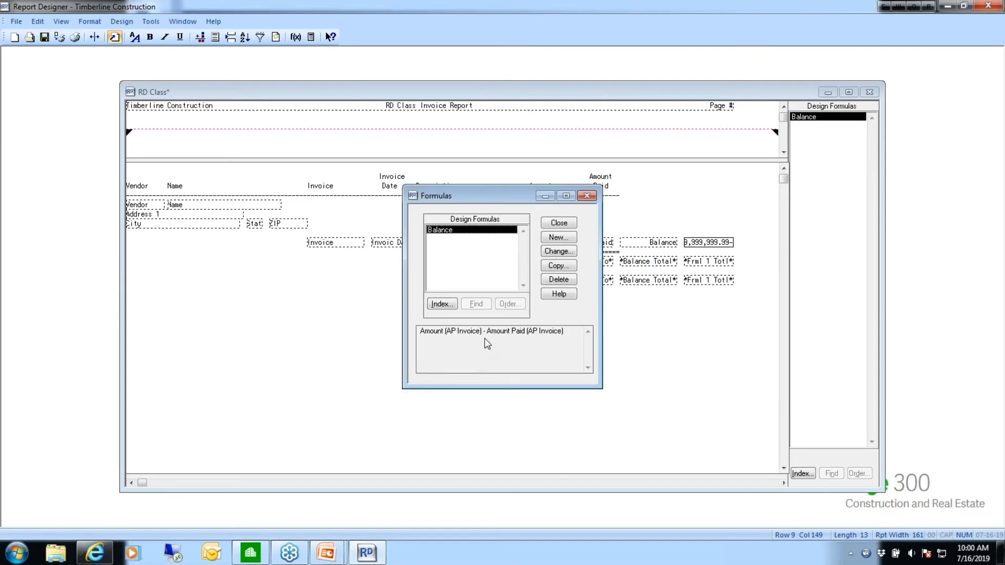
pyautogui.click(558, 224)
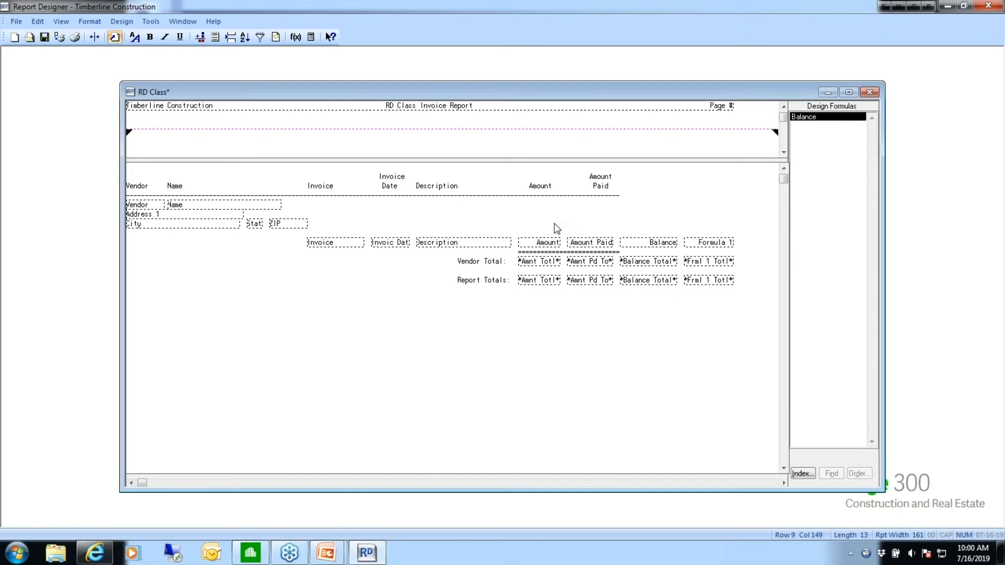
# Switch to the PowerPoint slide show and advance to the Function – Rules slide.
pyautogui.moveTo(326, 553)
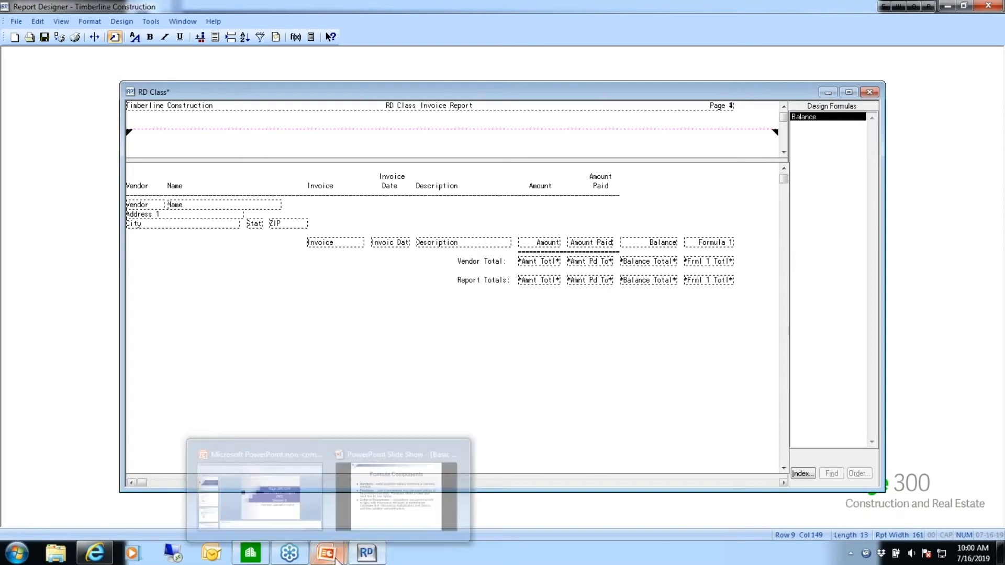
pyautogui.click(376, 492)
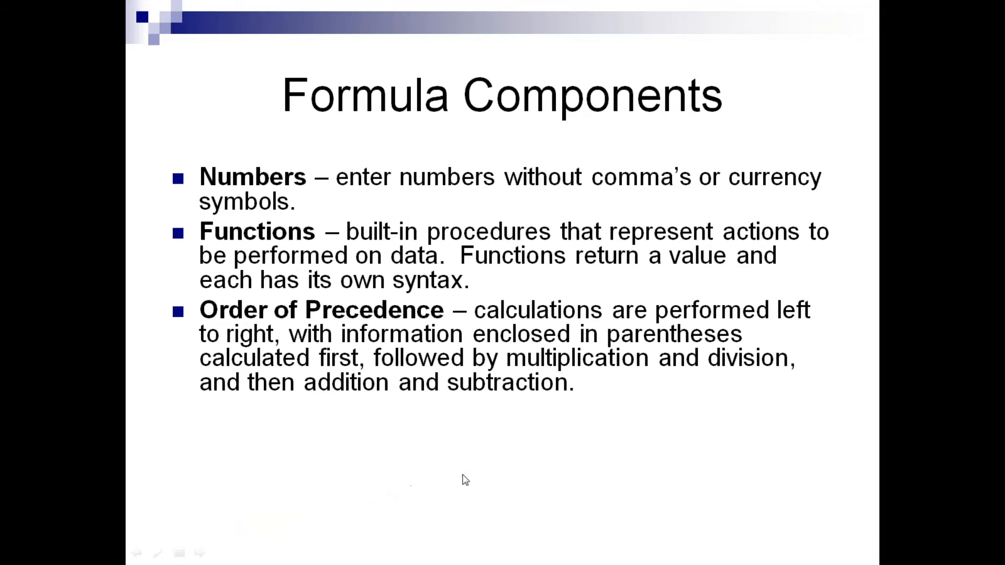
pyautogui.click(411, 481)
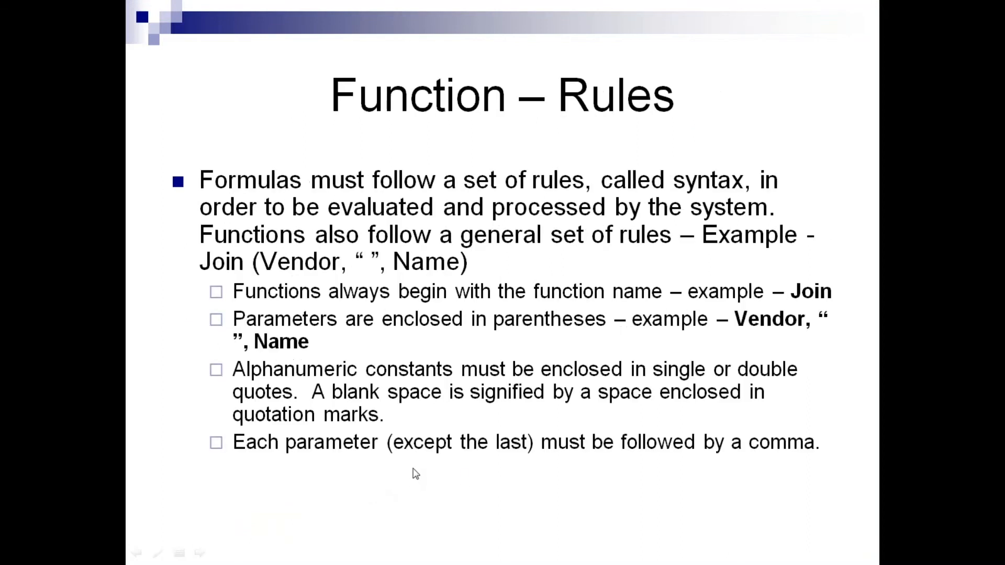
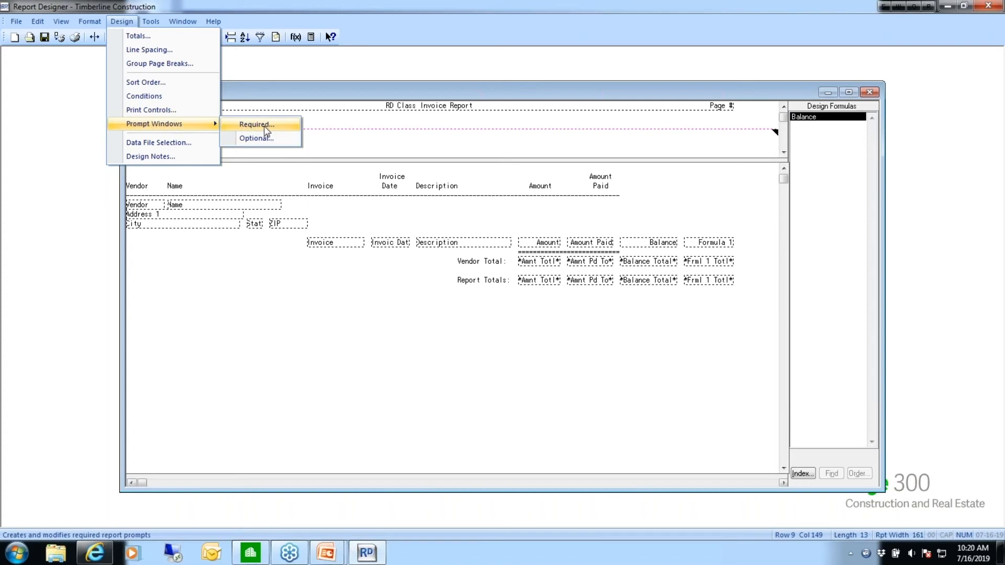
# Create a required prompt window field described "Starting Invoice Date:" with type Date and required entry enabled.
pyautogui.click(263, 126)
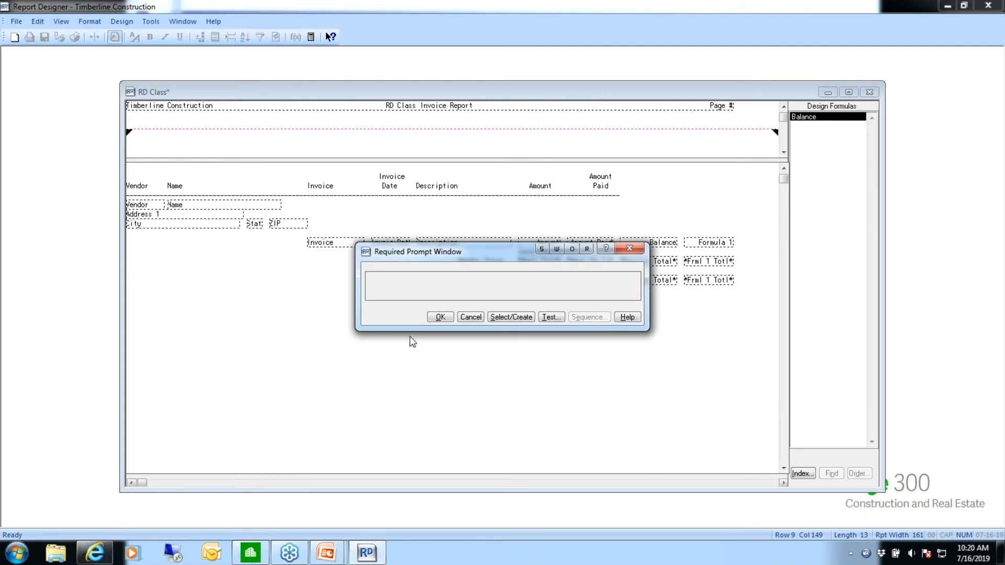
pyautogui.doubleClick(480, 288)
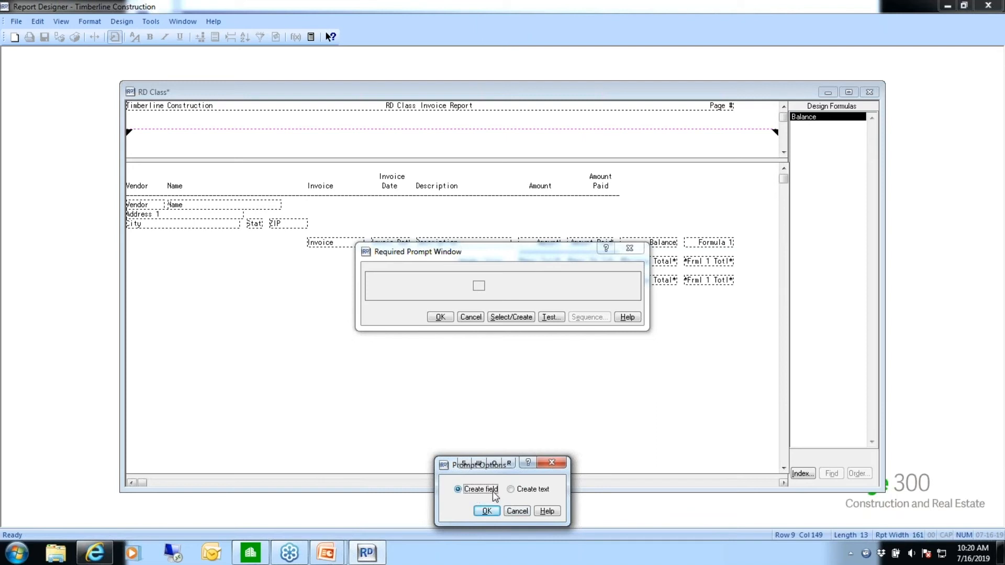
pyautogui.click(487, 513)
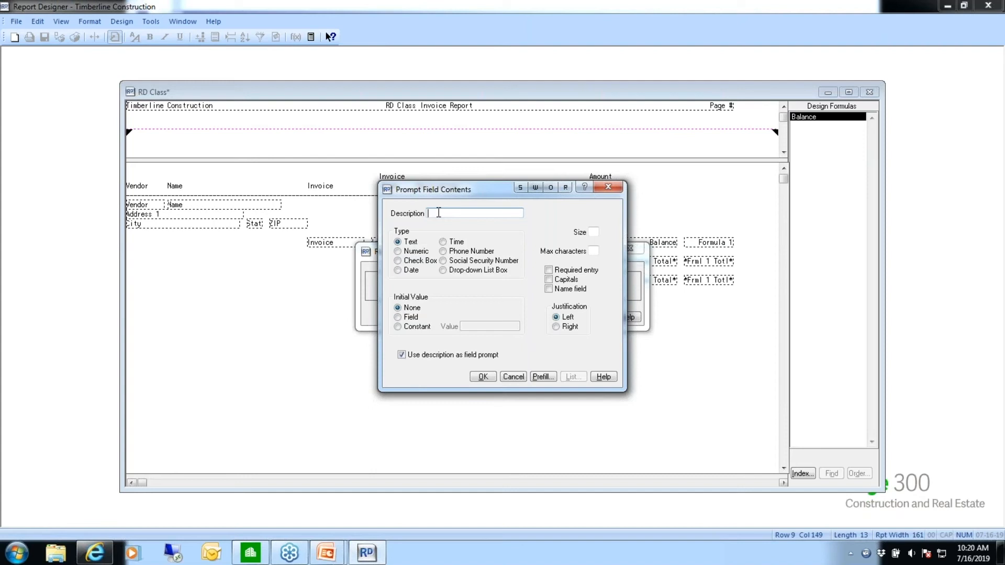
pyautogui.write('Starting Invoice Date:')
pyautogui.click(399, 271)
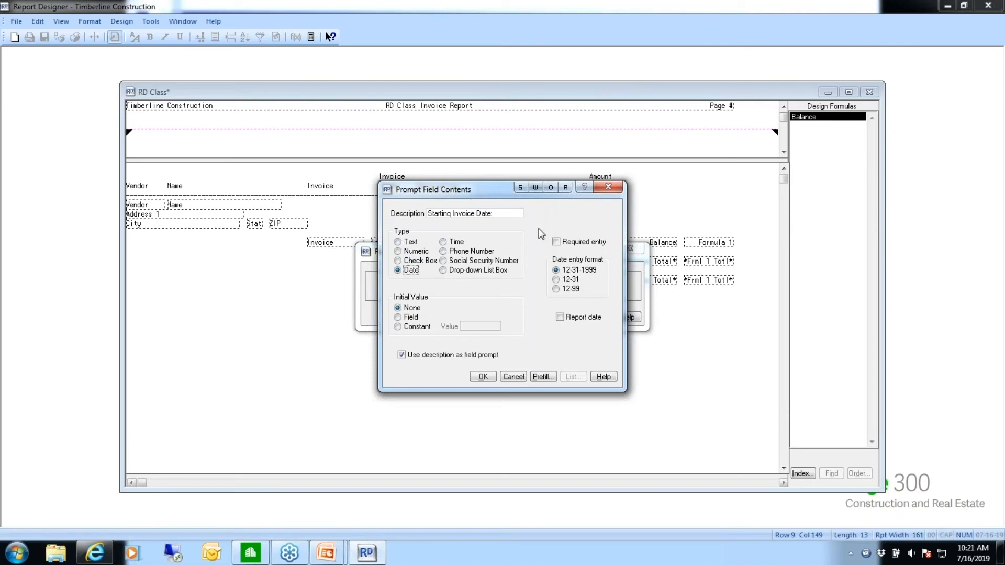
pyautogui.click(556, 242)
pyautogui.click(481, 377)
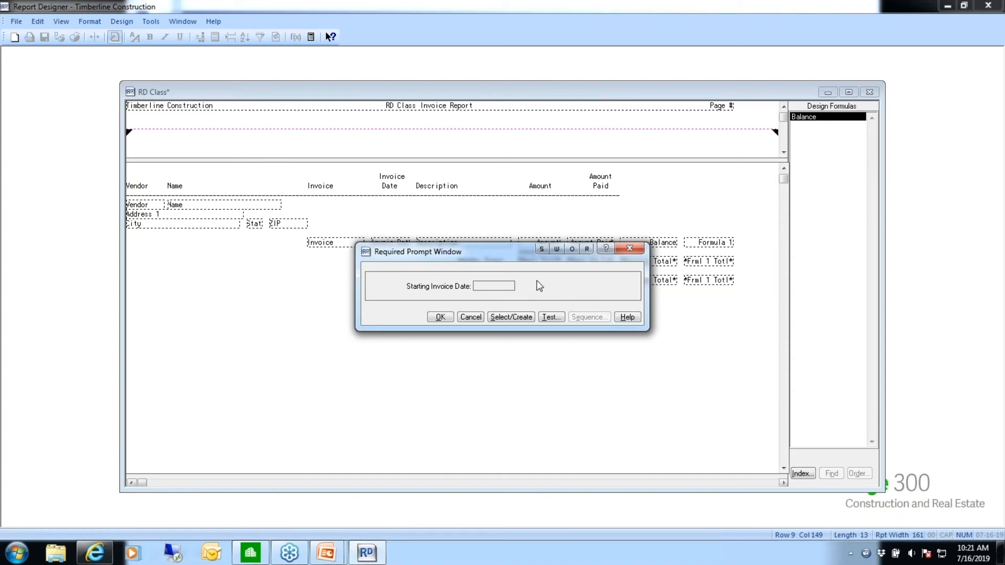
# Add a second prompt field beside the starting date, described "Ending Date:", with type Date and required entry enabled.
pyautogui.click(580, 285)
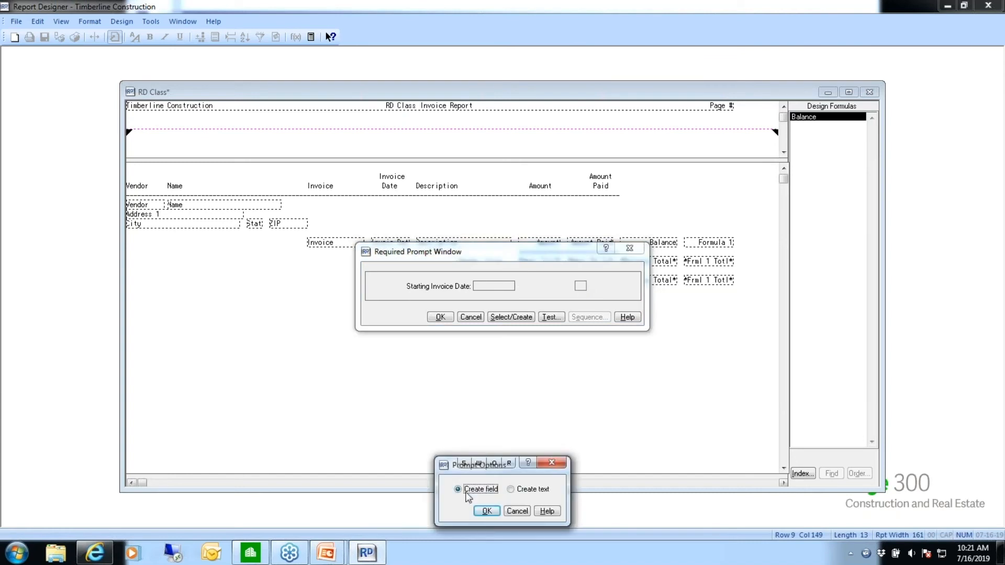
pyautogui.click(485, 511)
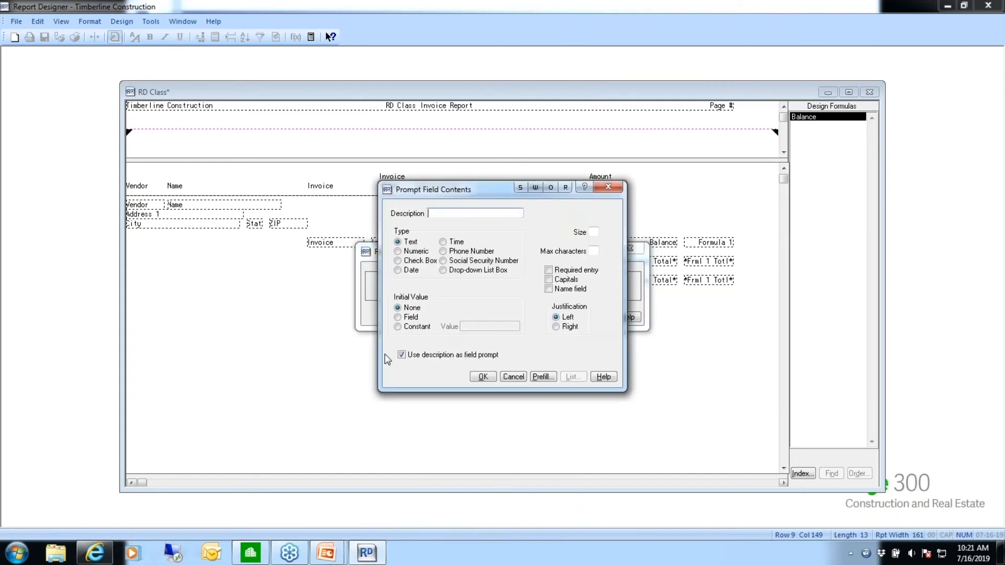
pyautogui.write('Ending Date:')
pyautogui.click(406, 270)
pyautogui.click(556, 245)
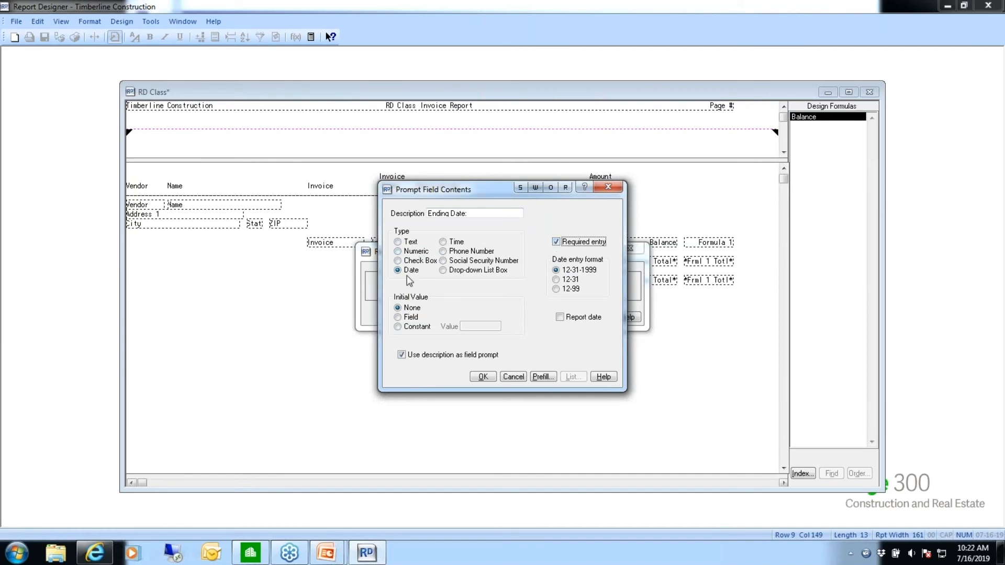
# Review the Check Box and Drop-down List Box options for the ending date prompt, return its type to Date and accept the field.
pyautogui.click(410, 261)
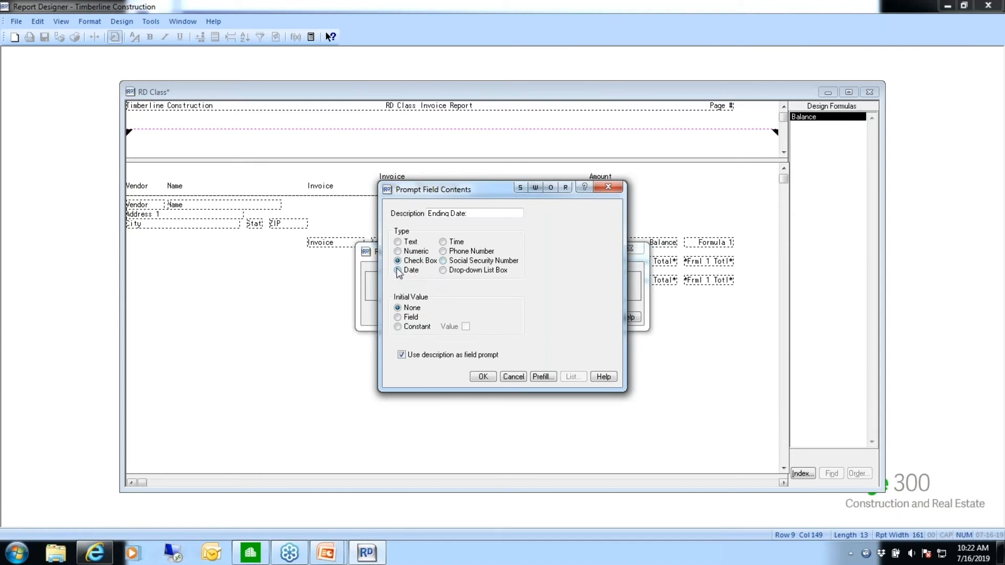
pyautogui.click(398, 271)
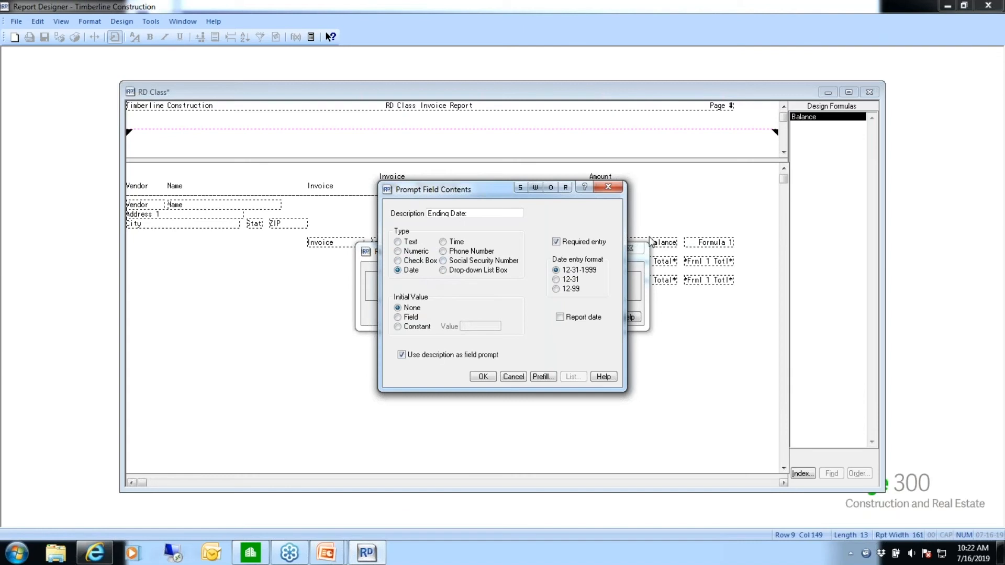
pyautogui.click(443, 270)
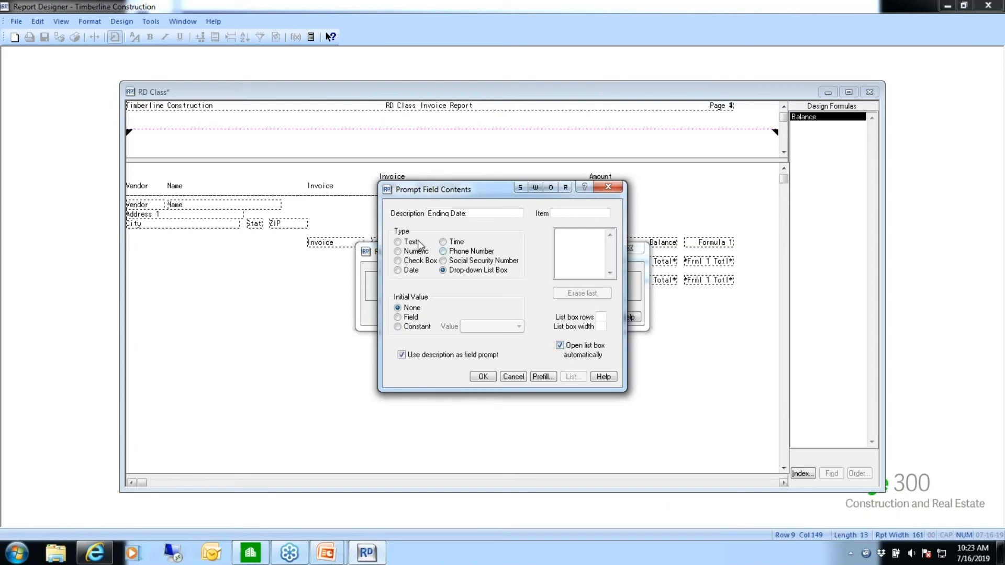
pyautogui.click(398, 271)
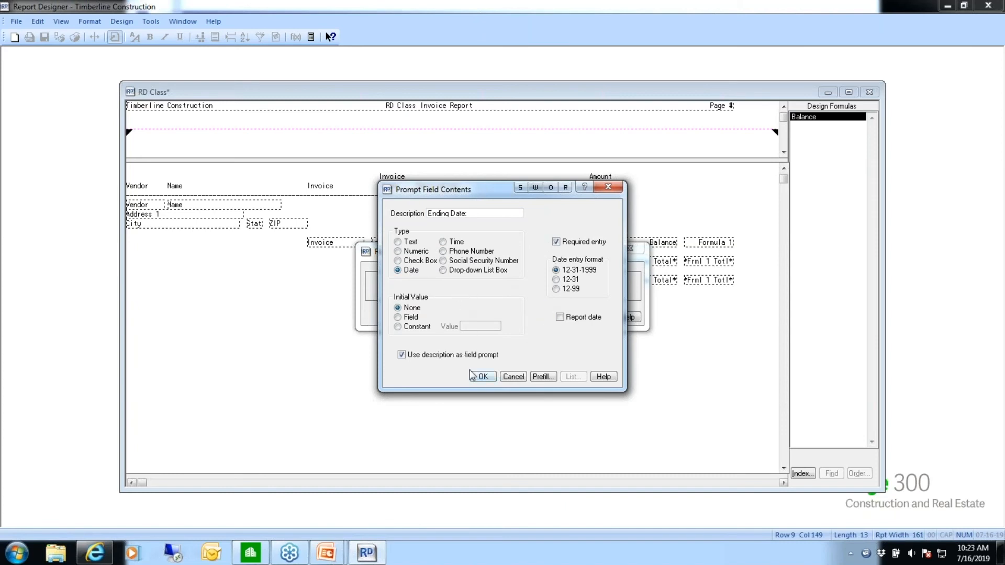
pyautogui.click(482, 377)
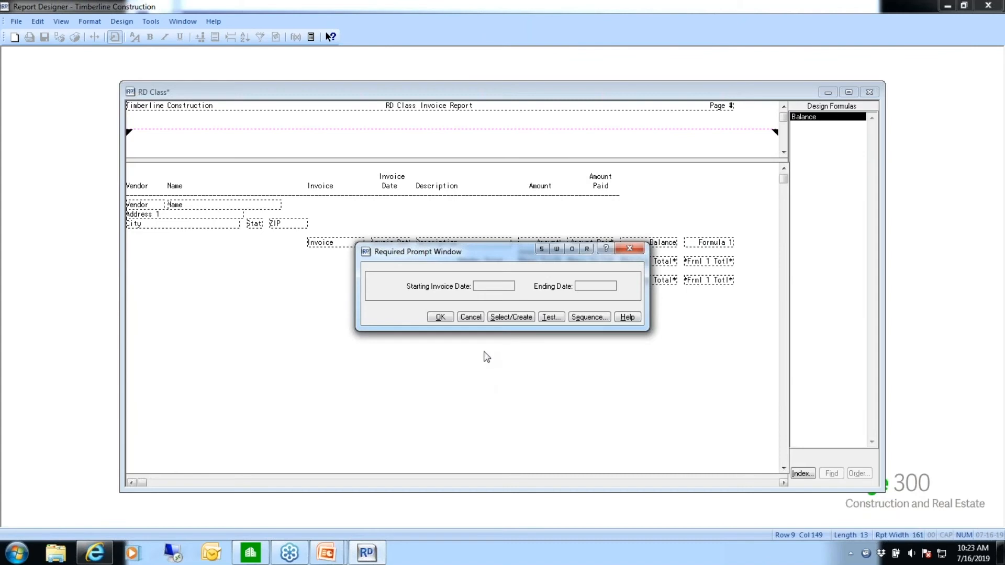
# Widen the required prompt window slightly and shift both date prompts a little to the left.
pyautogui.moveTo(649, 302); pyautogui.dragTo(672, 302)
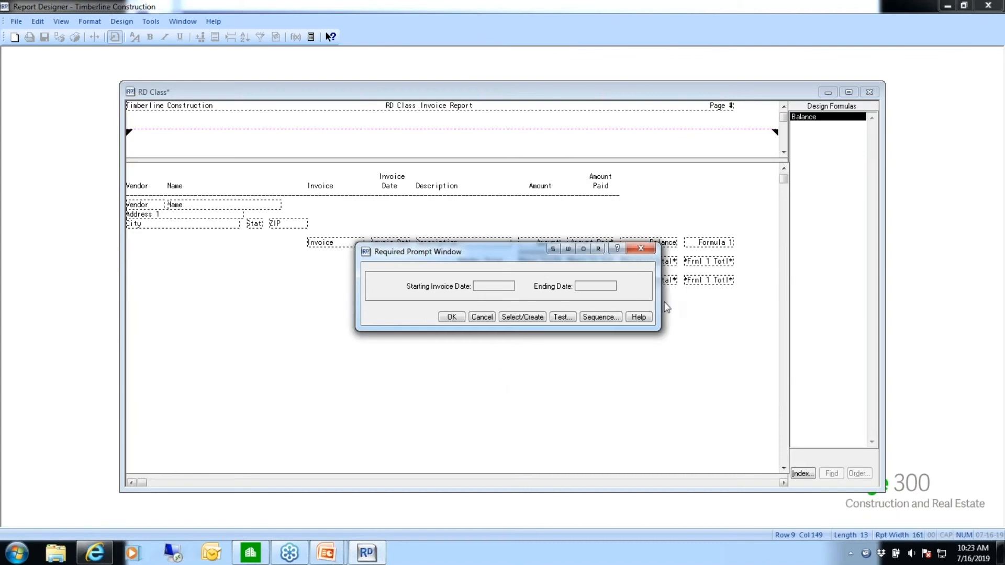
pyautogui.click(483, 289)
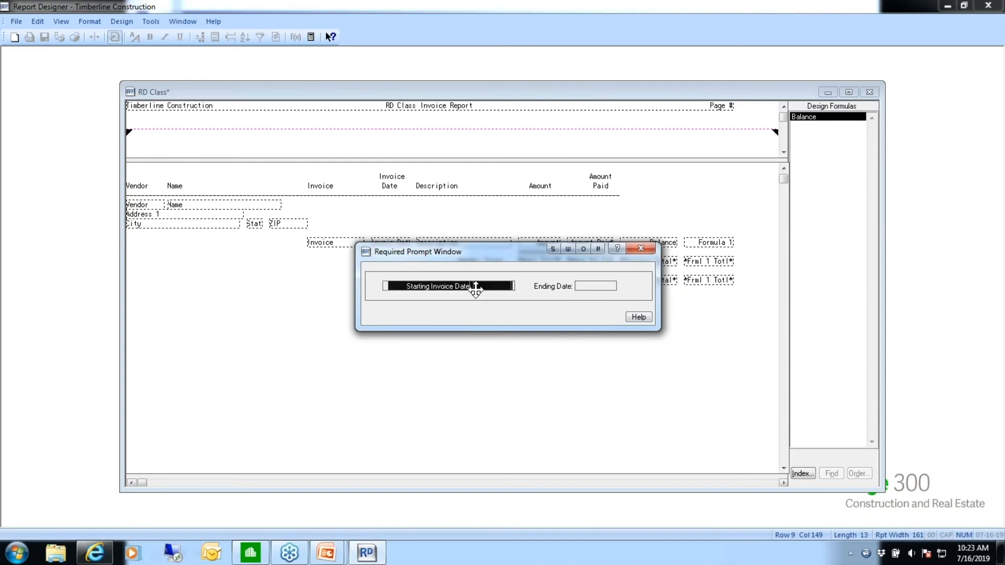
pyautogui.click(470, 289)
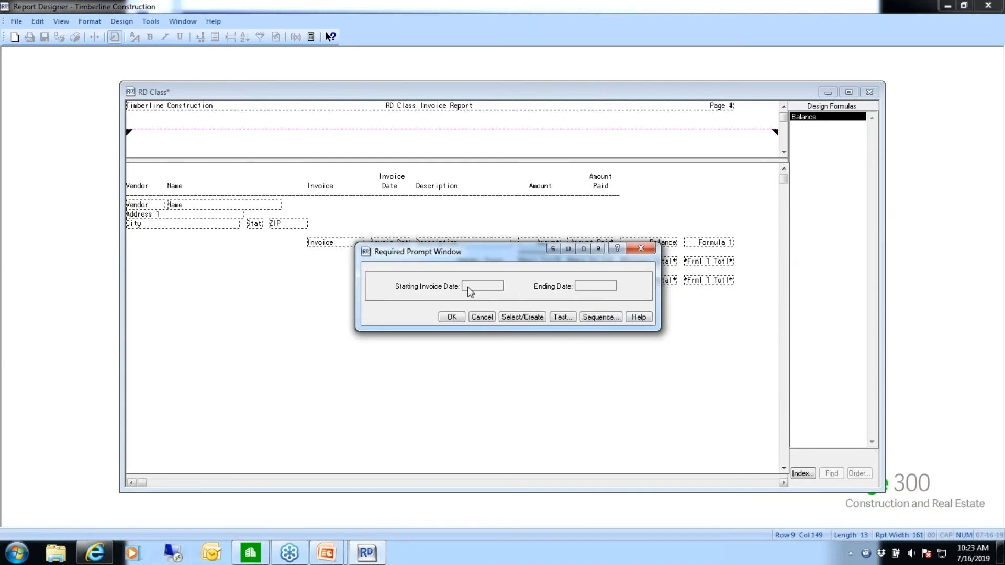
pyautogui.click(583, 294)
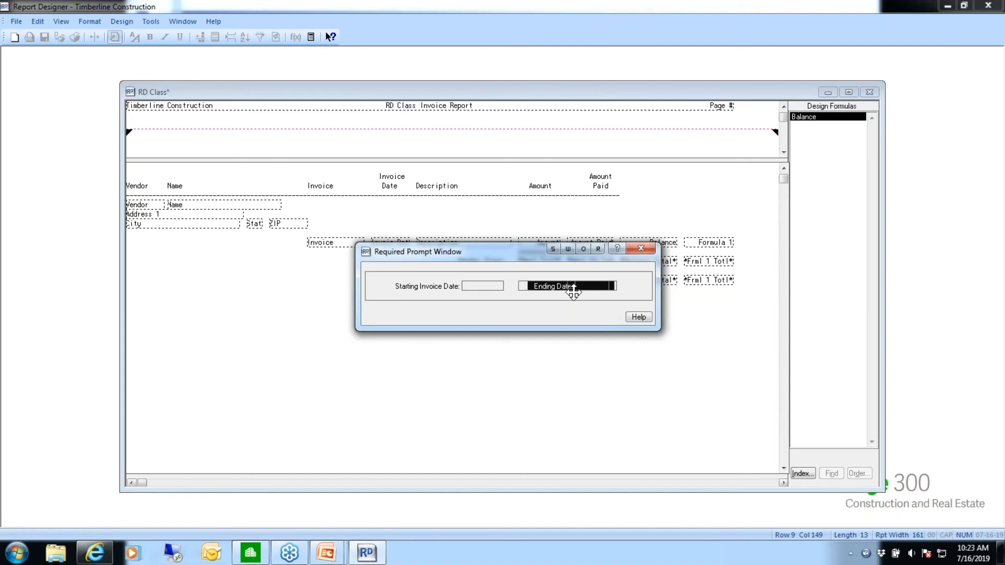
pyautogui.click(560, 295)
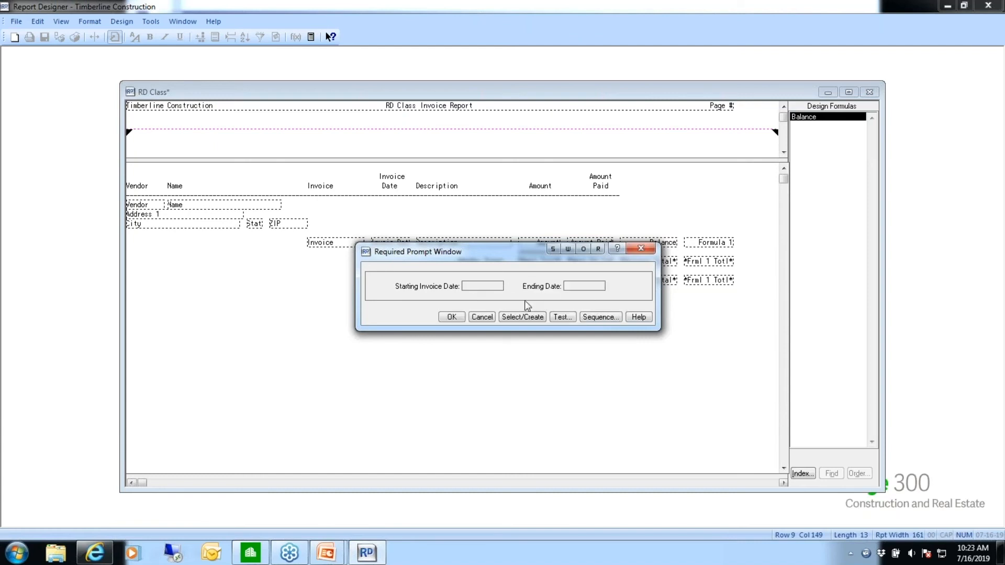
# Make the required prompt window taller and move both date prompts down one row, keeping them aligned.
pyautogui.moveTo(503, 330); pyautogui.dragTo(504, 363)
pyautogui.click(468, 286)
pyautogui.moveTo(468, 289); pyautogui.dragTo(470, 312)
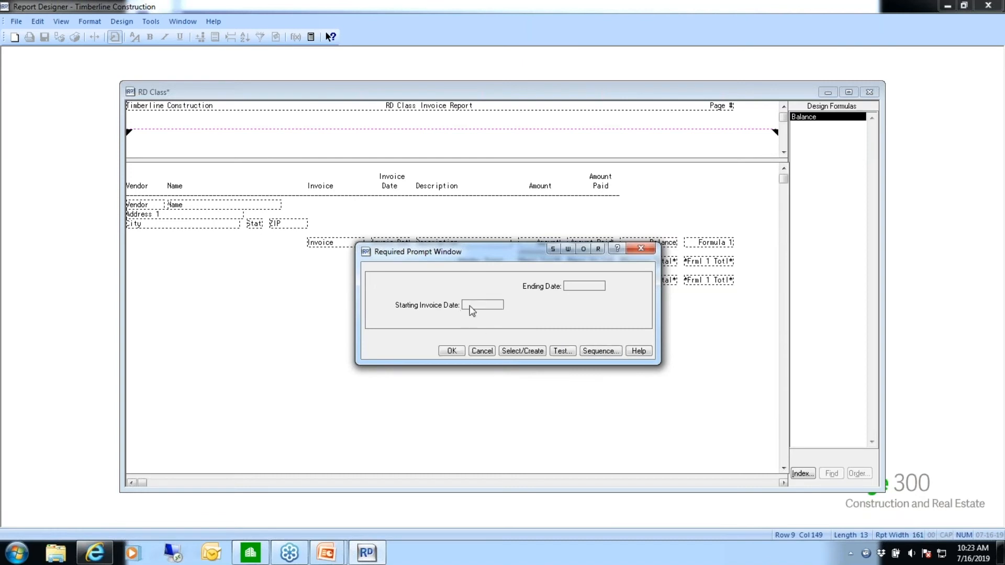
pyautogui.click(586, 283)
pyautogui.moveTo(578, 287); pyautogui.dragTo(580, 306)
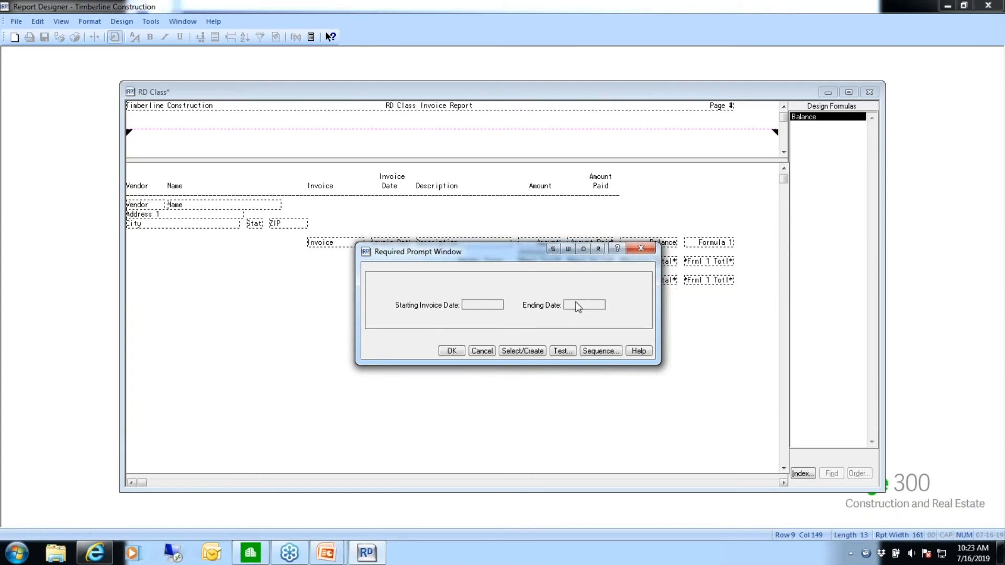
# Add the bold red text "Enter an Invoice Date Range" centred above the date prompts, and accept the prompt window.
pyautogui.click(510, 287)
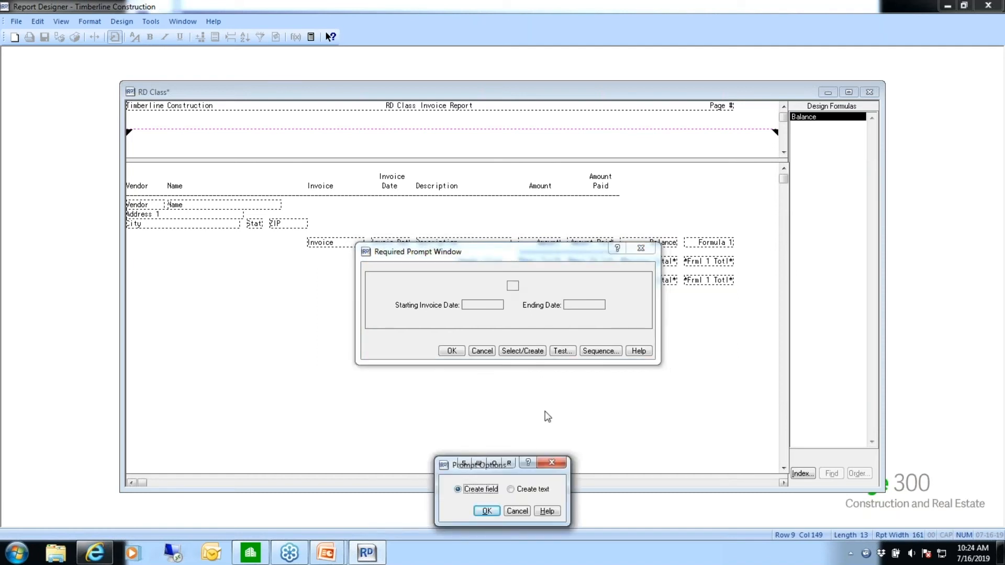
pyautogui.click(516, 491)
pyautogui.click(486, 511)
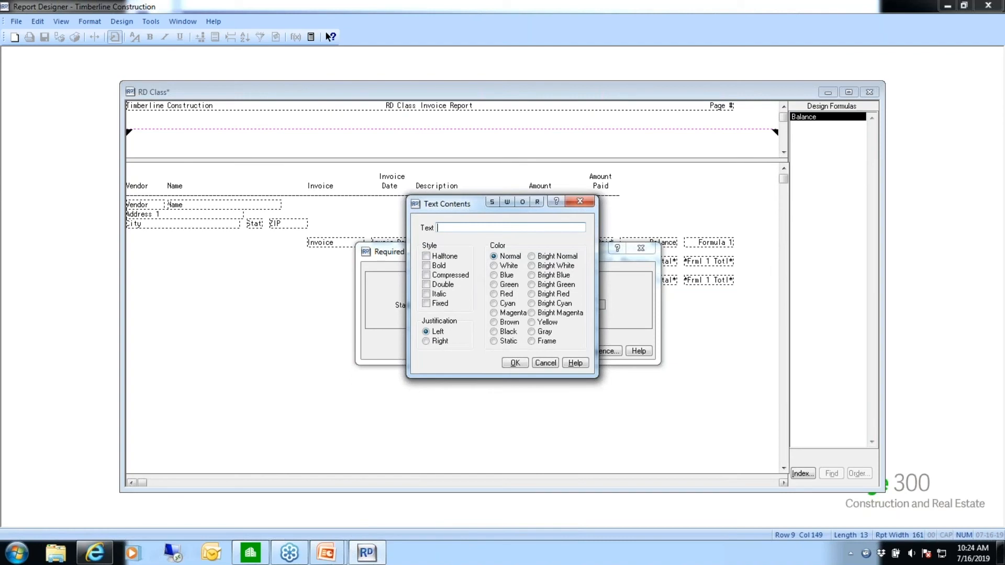
pyautogui.write('Enter an Invoice Date Range')
pyautogui.click(426, 266)
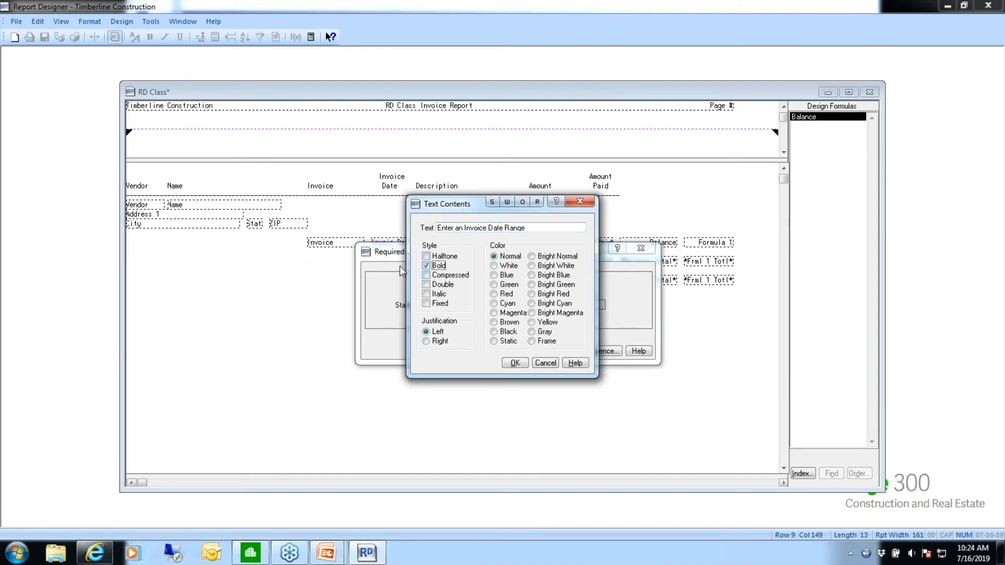
pyautogui.click(504, 294)
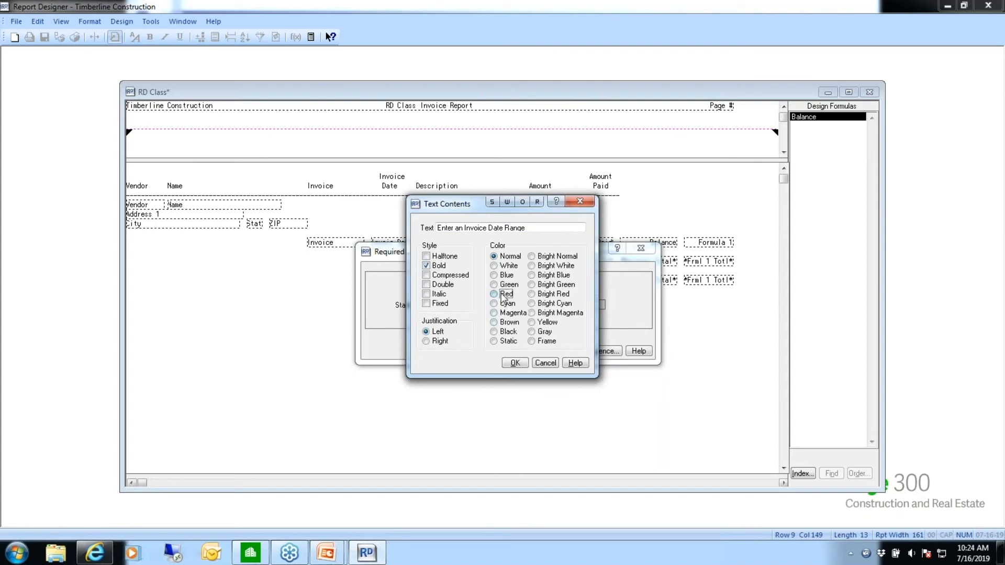
pyautogui.click(515, 363)
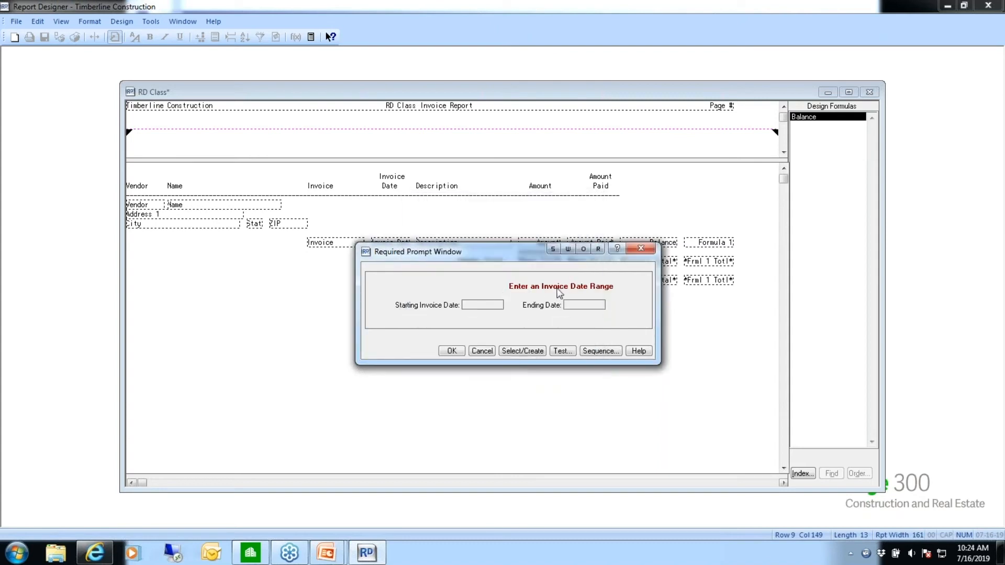
pyautogui.moveTo(562, 289); pyautogui.dragTo(514, 288)
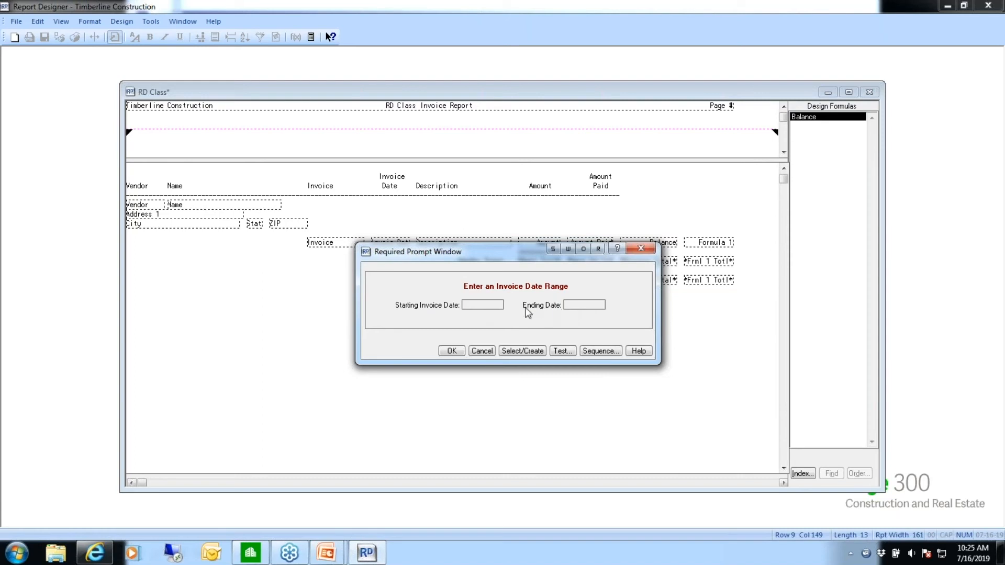
pyautogui.click(450, 351)
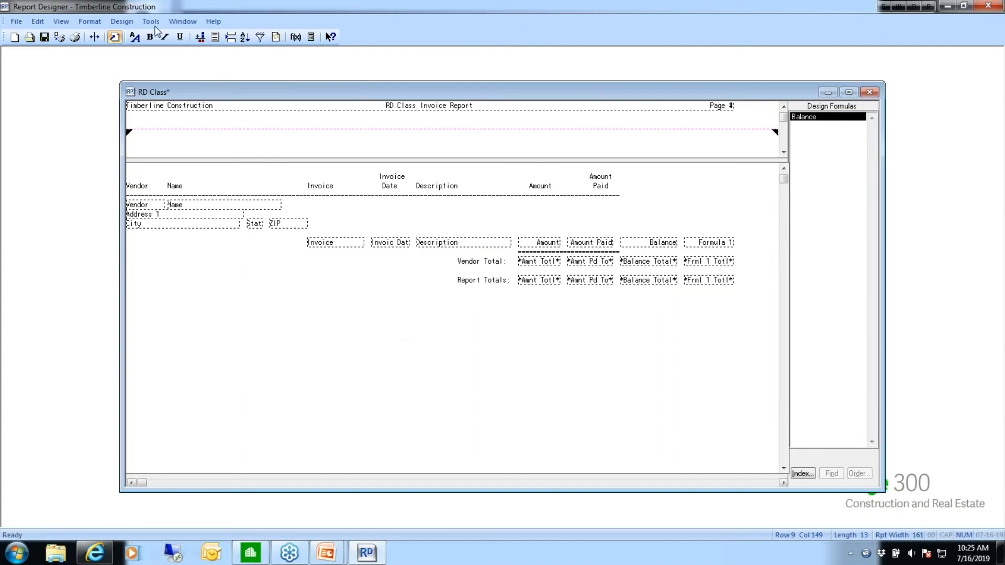
# Start a new design formula and sort its AP - Invoice field list alphabetically.
pyautogui.click(149, 24)
pyautogui.click(176, 96)
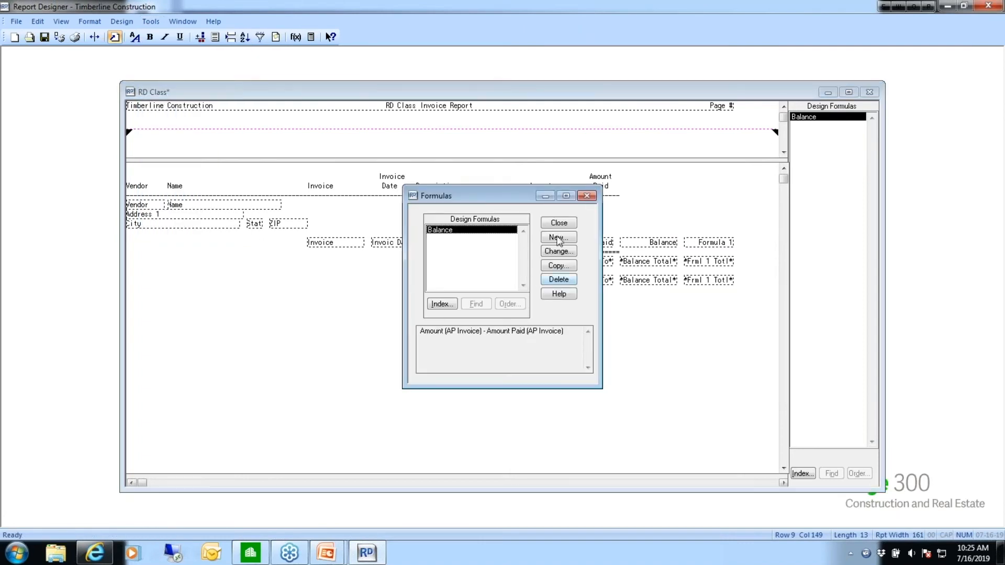
pyautogui.click(561, 238)
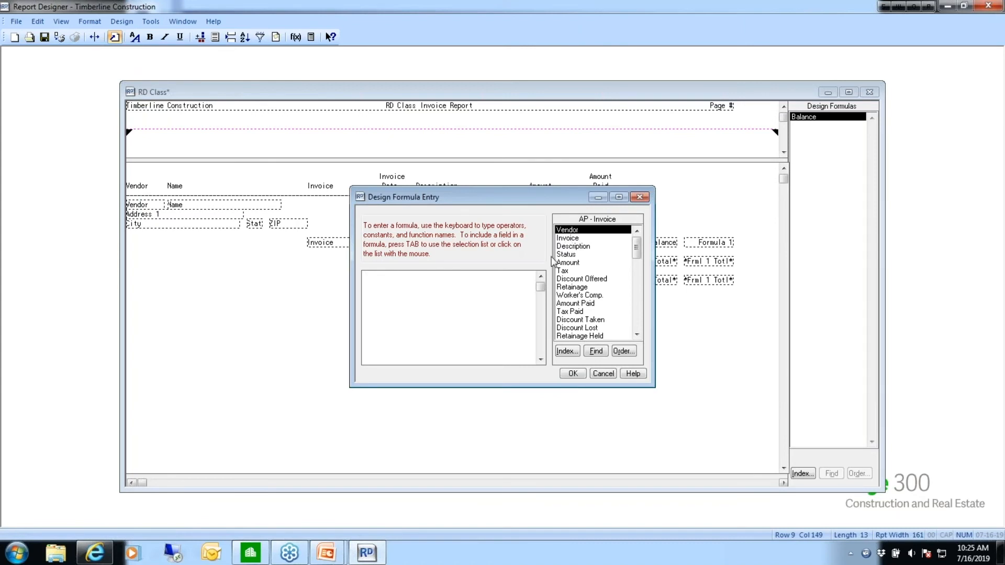
pyautogui.click(623, 351)
pyautogui.click(468, 280)
pyautogui.click(476, 311)
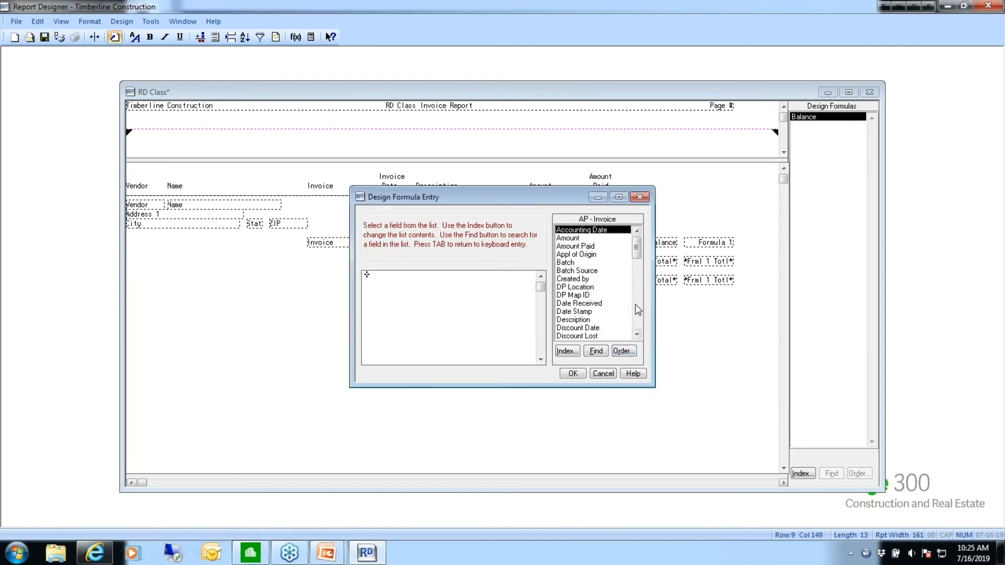
# Enter the formula's first comparison: the Invoice Date field, ge, and the Starting Invoice Date prompt field.
pyautogui.click(637, 313)
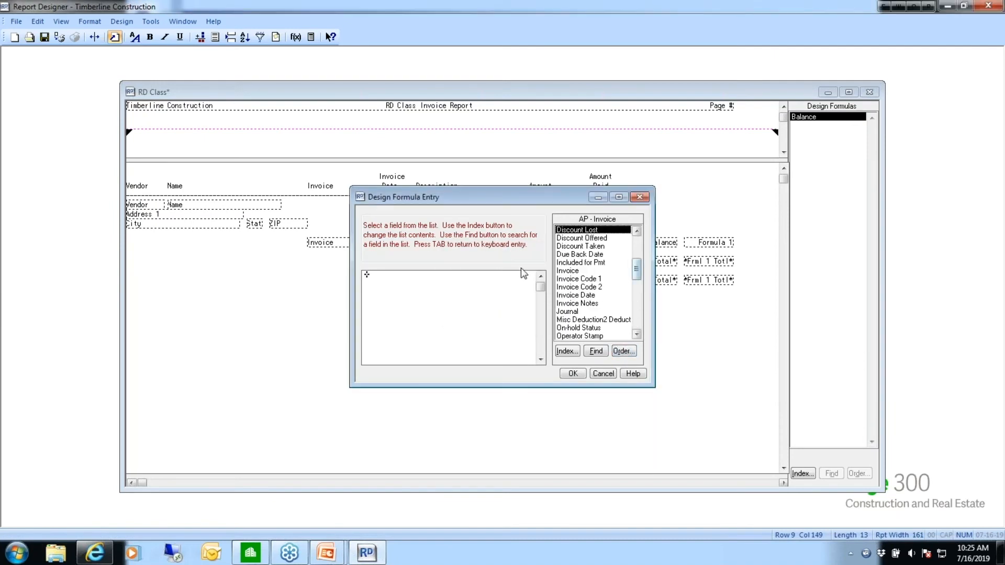
pyautogui.click(569, 296)
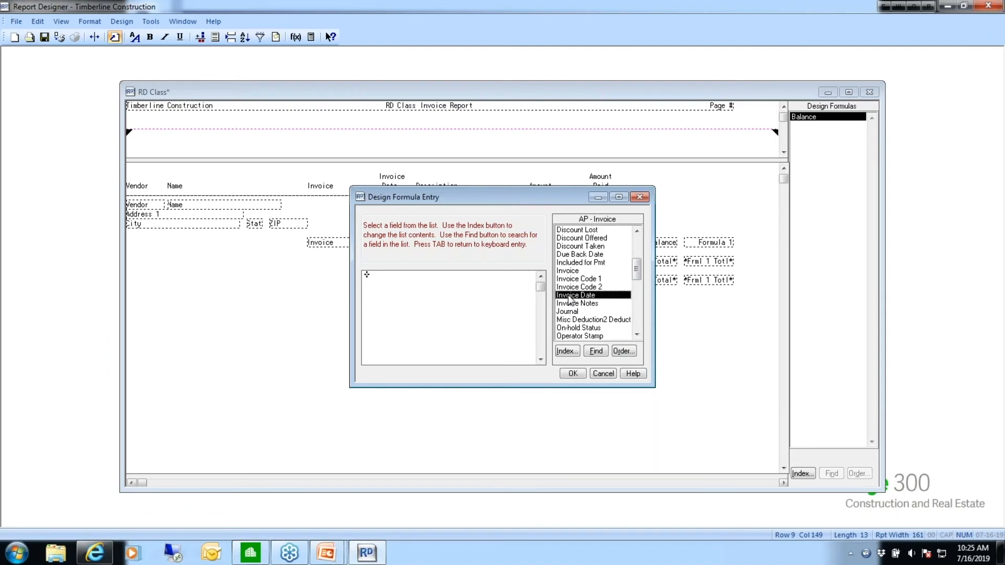
pyautogui.doubleClick(569, 295)
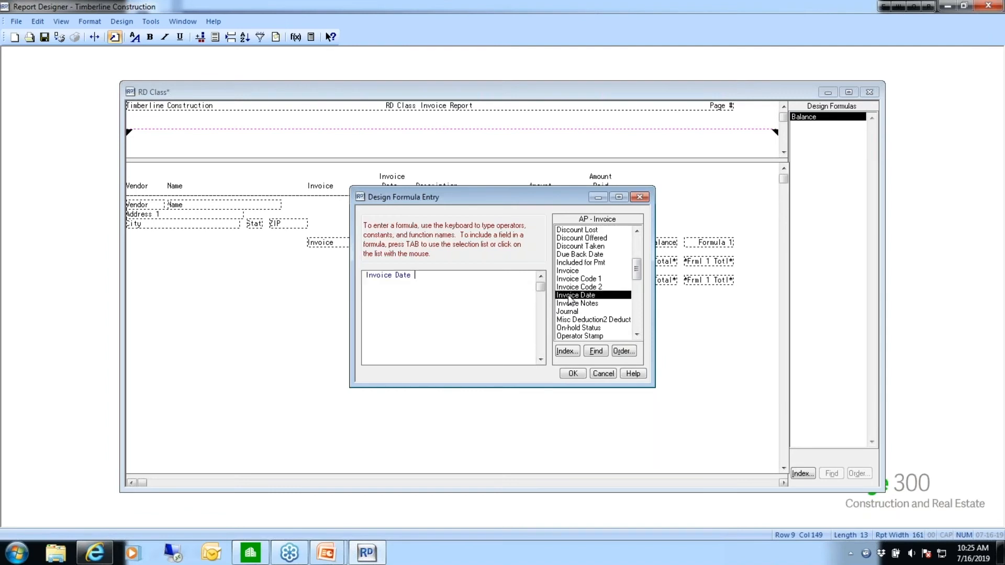
pyautogui.write('ge')
pyautogui.click(567, 352)
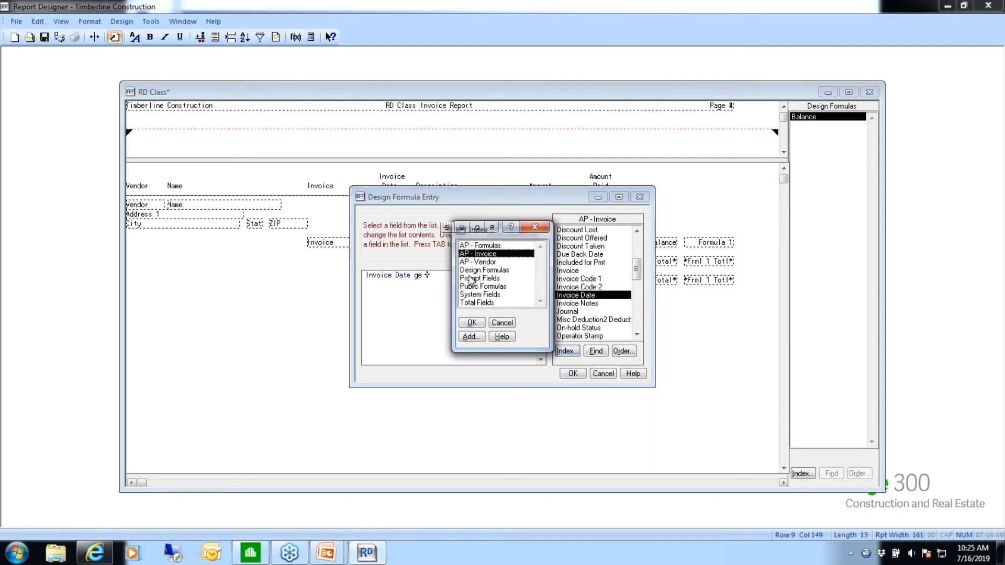
pyautogui.doubleClick(481, 278)
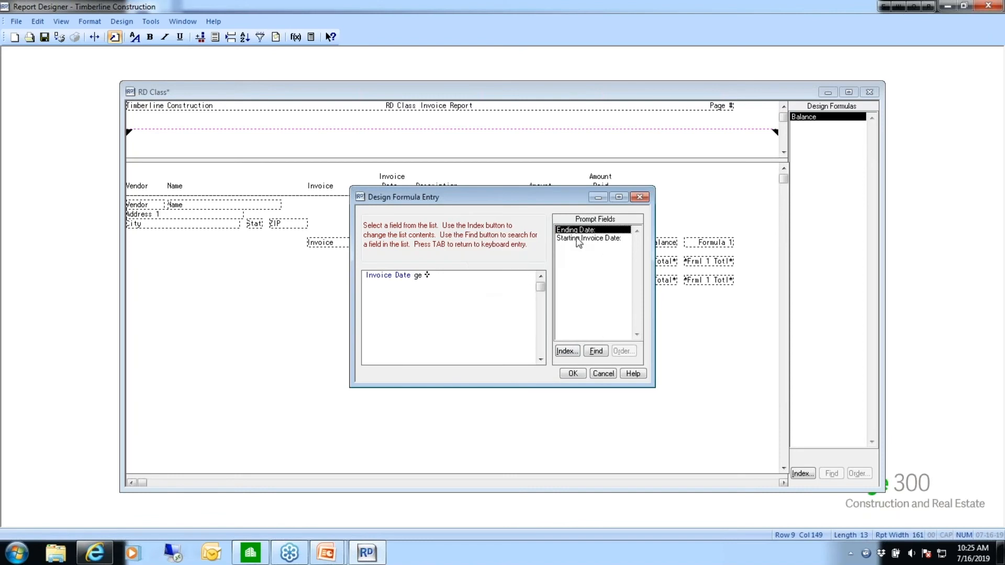
pyautogui.doubleClick(578, 239)
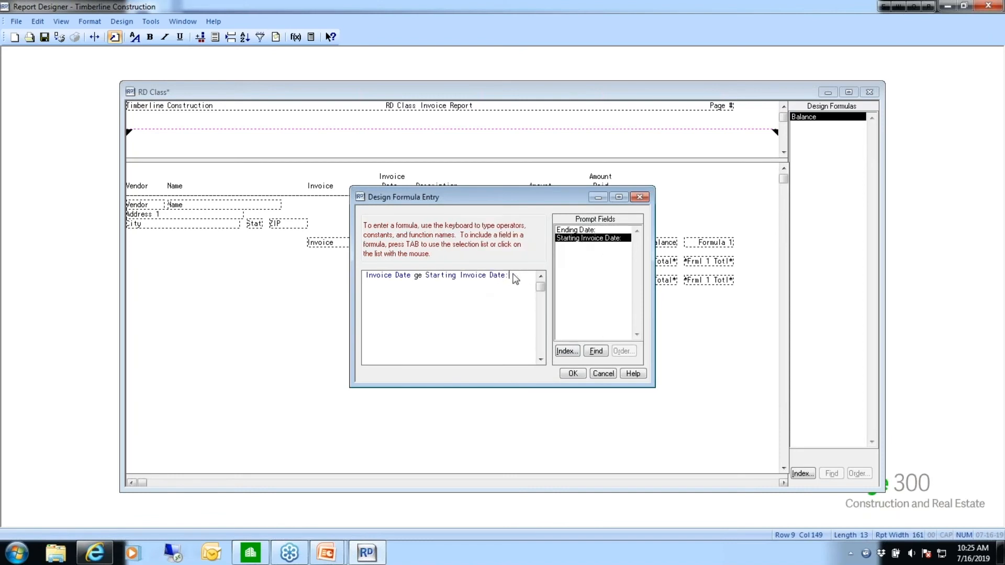
# Extend the formula with "and", the AP - Invoice field Invoice Date, "le", and the Ending Date prompt field.
pyautogui.write('and')
pyautogui.click(569, 351)
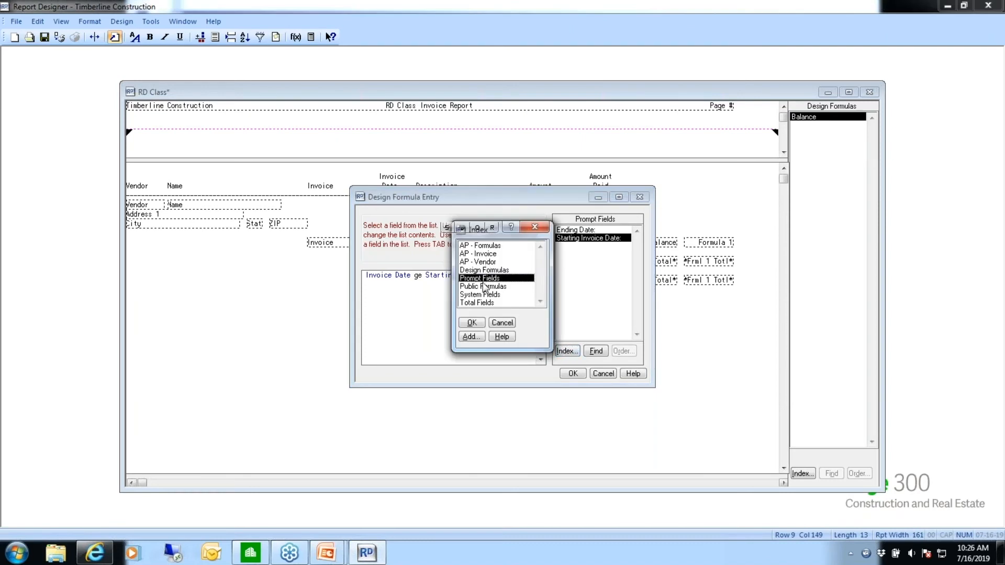
pyautogui.doubleClick(483, 253)
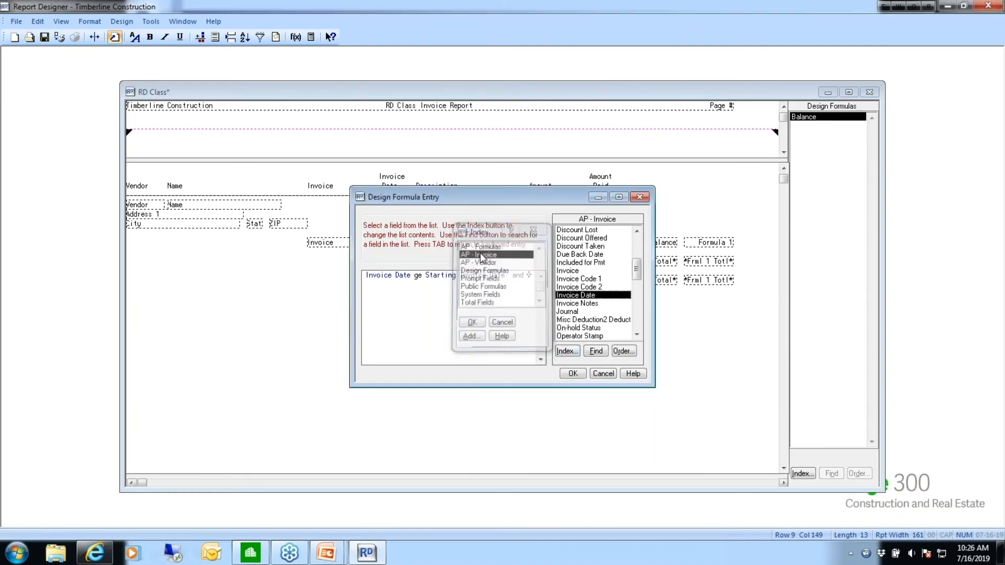
pyautogui.doubleClick(585, 297)
pyautogui.write('le')
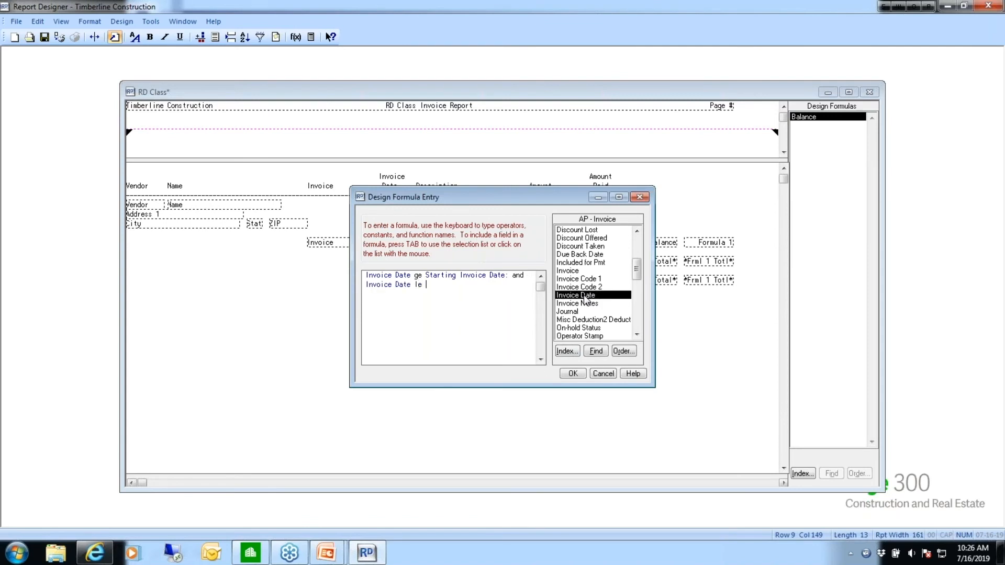
pyautogui.click(567, 351)
pyautogui.doubleClick(479, 278)
pyautogui.click(573, 231)
pyautogui.doubleClick(573, 231)
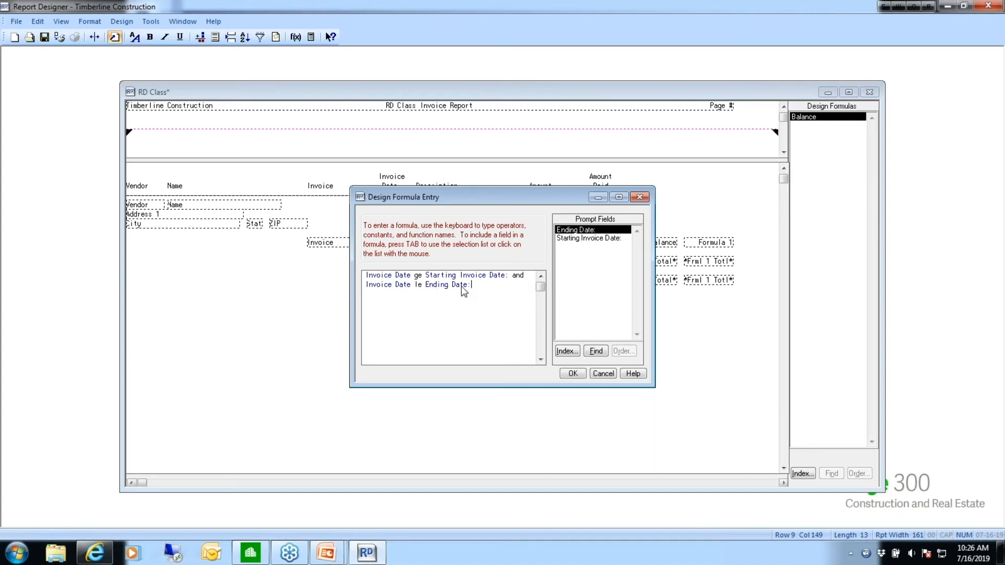
# Save the design formula as "Date CND" and close the formula list.
pyautogui.click(570, 373)
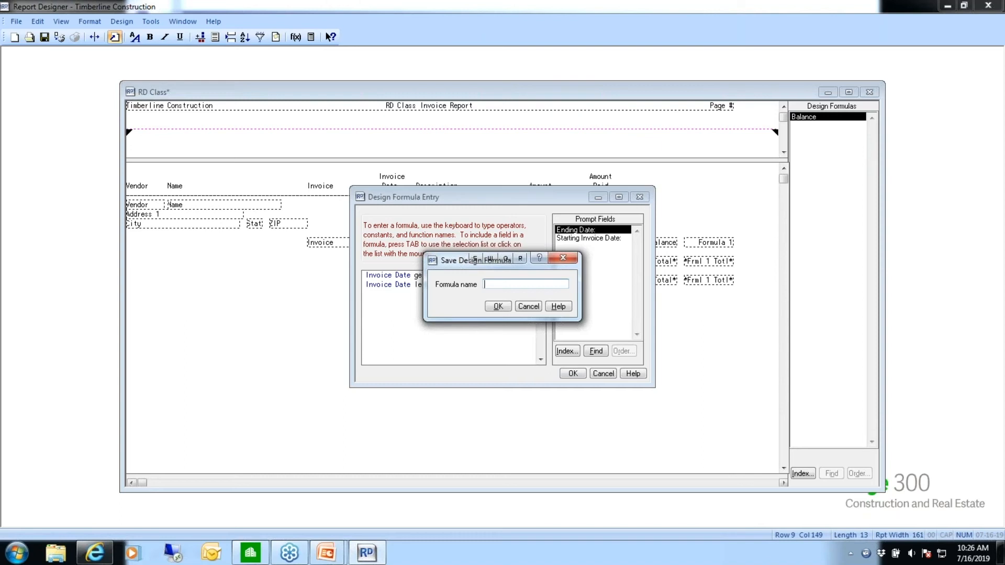
pyautogui.write('Date CND')
pyautogui.click(497, 307)
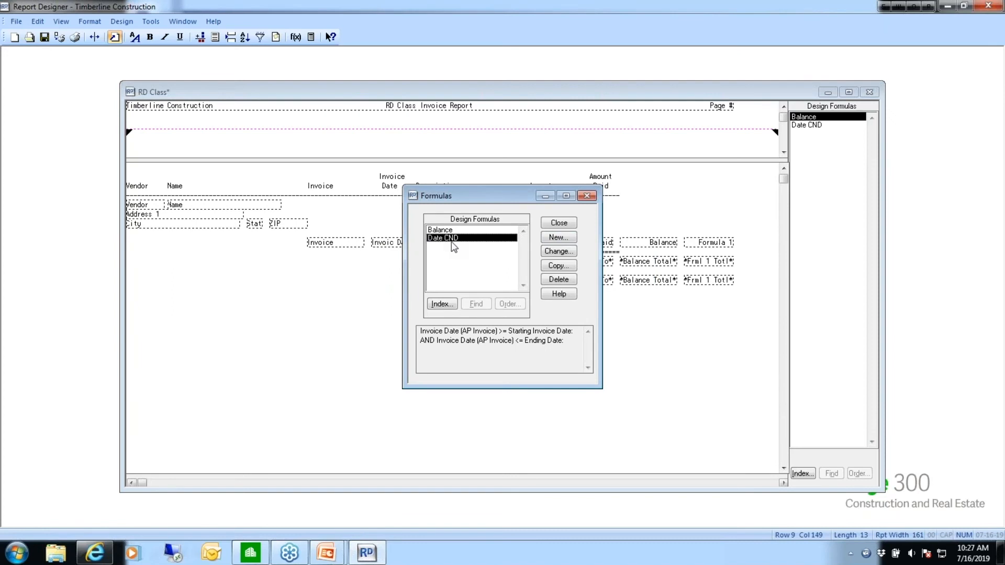
pyautogui.click(558, 223)
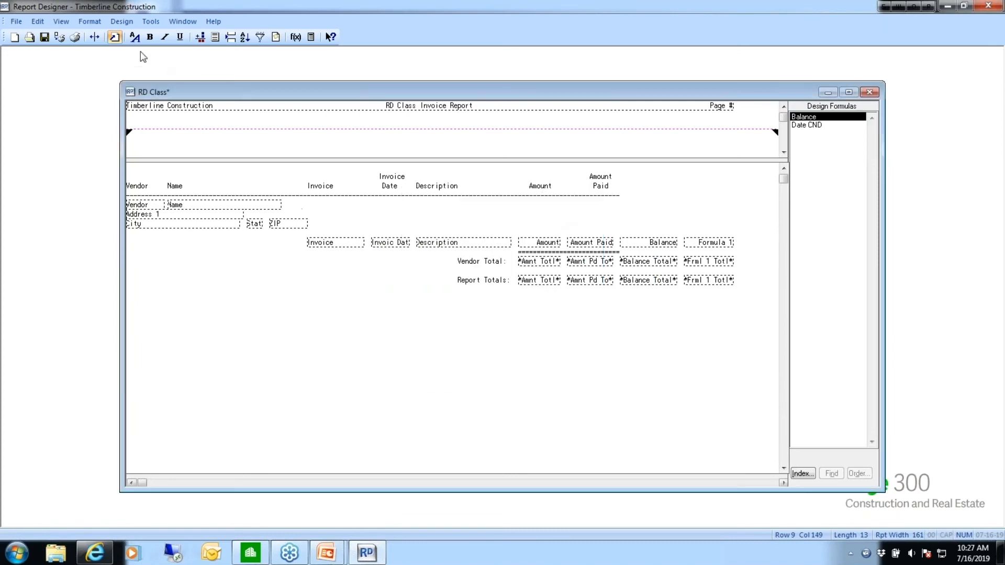
# Add an AND condition after the Status condition requiring the Date CND design formula to equal a checked value, and accept the conditions.
pyautogui.click(119, 22)
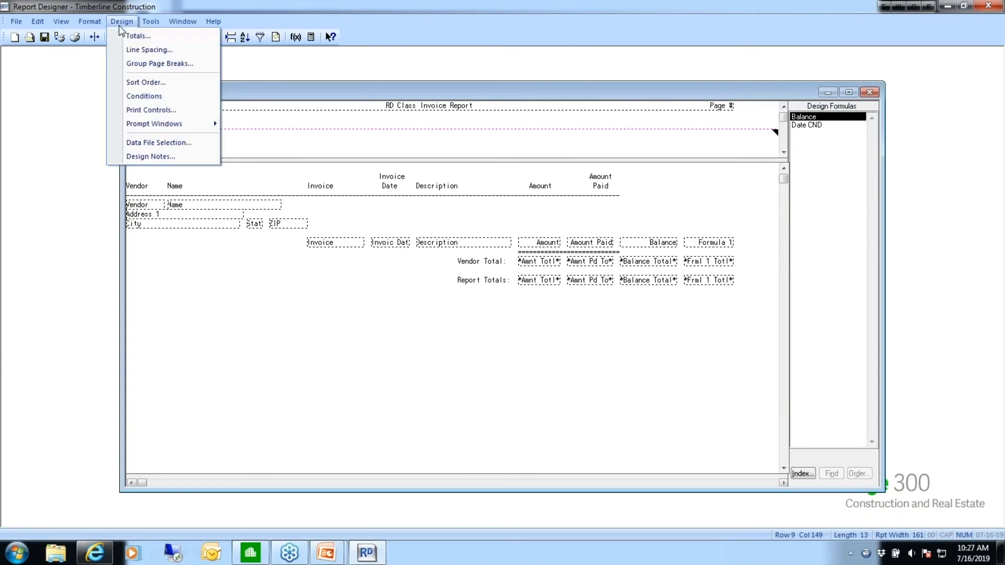
pyautogui.click(140, 98)
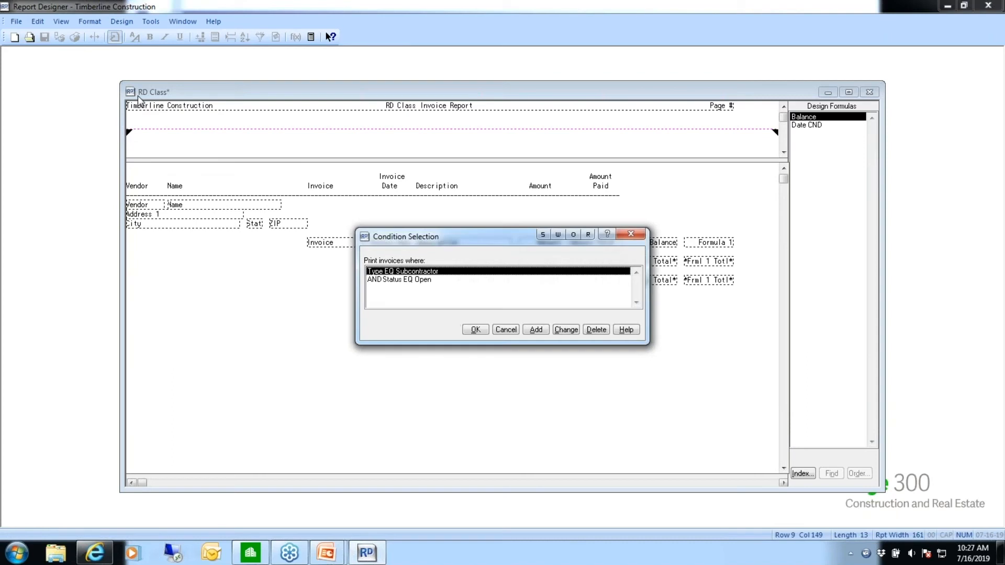
pyautogui.click(397, 281)
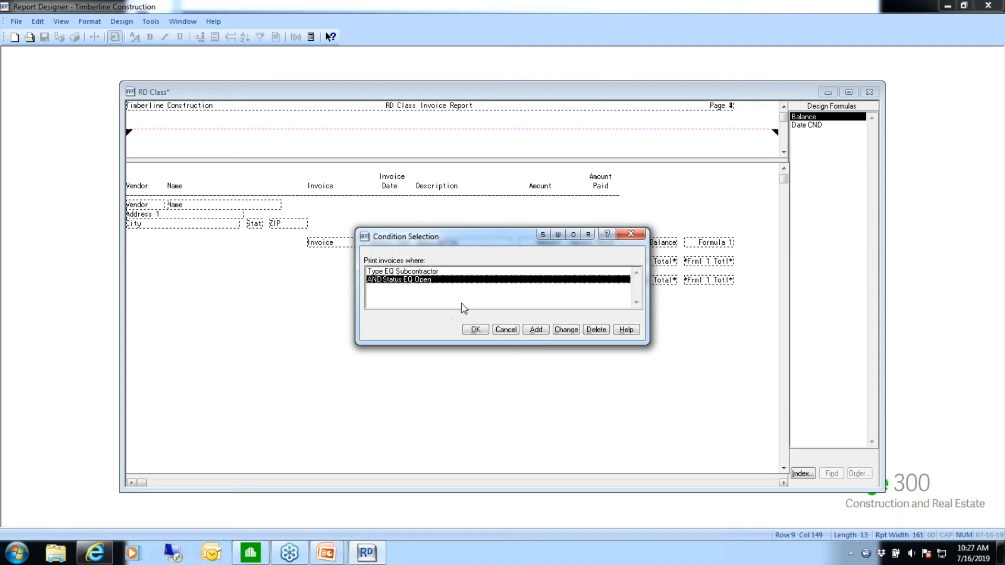
pyautogui.click(536, 330)
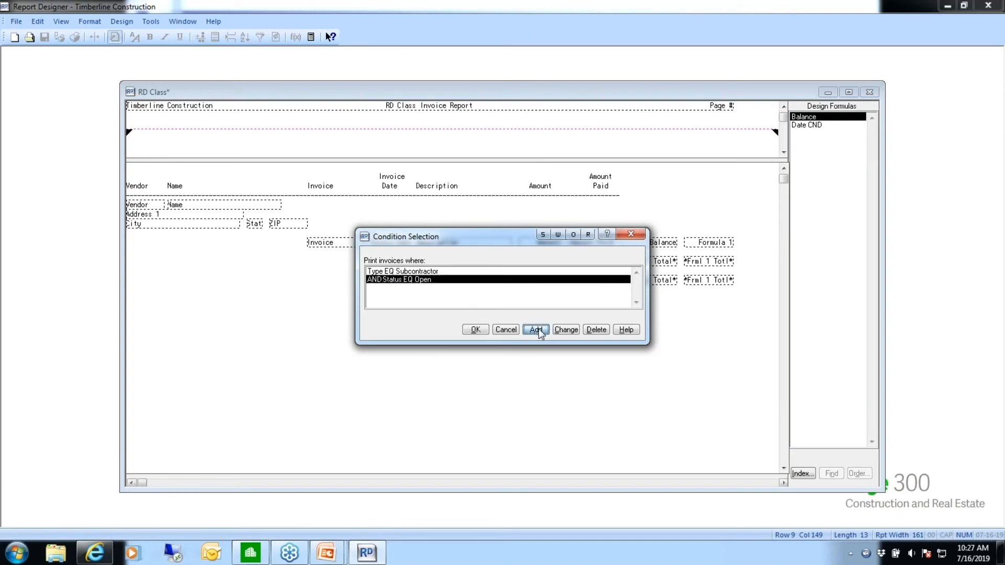
pyautogui.click(380, 354)
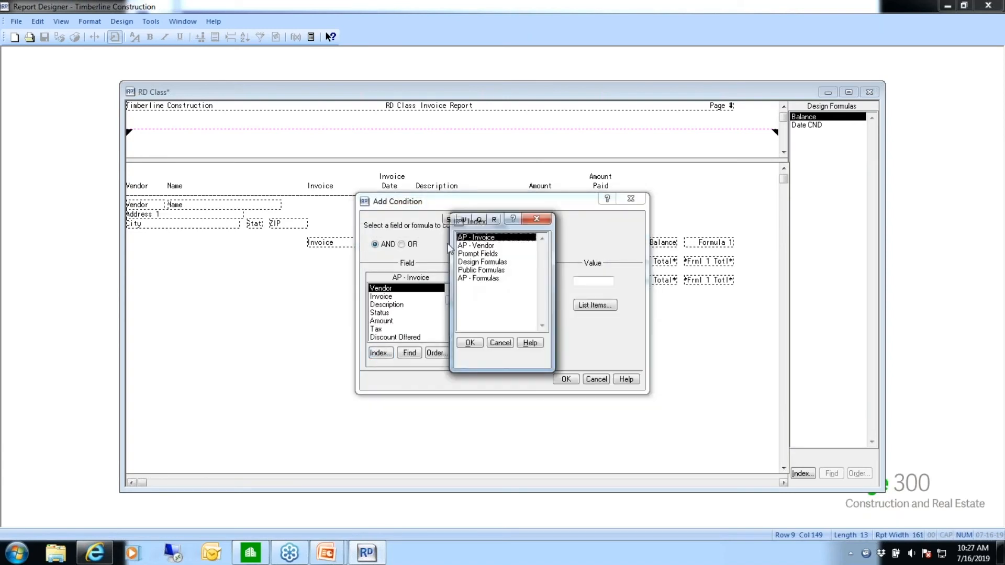
pyautogui.doubleClick(482, 262)
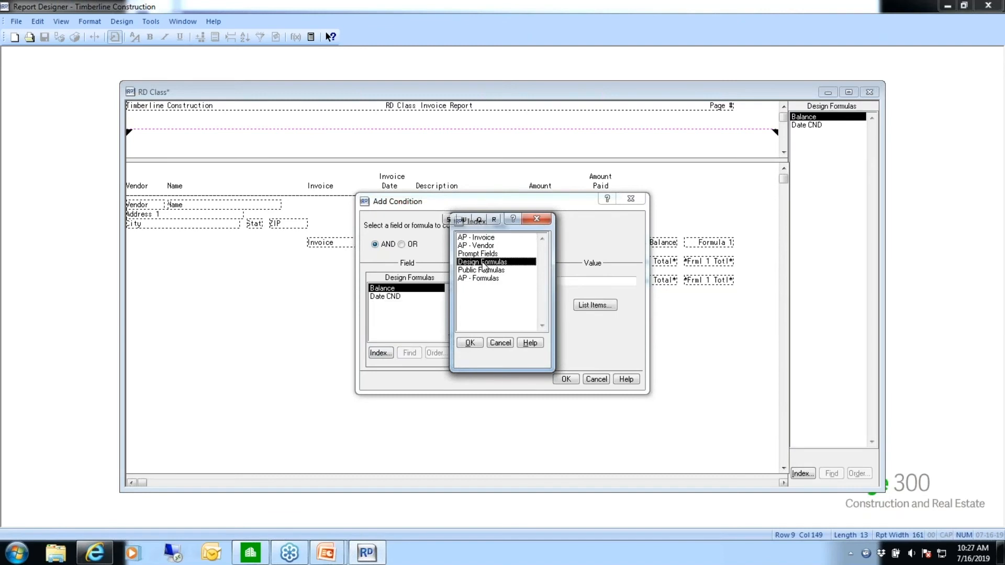
pyautogui.click(386, 298)
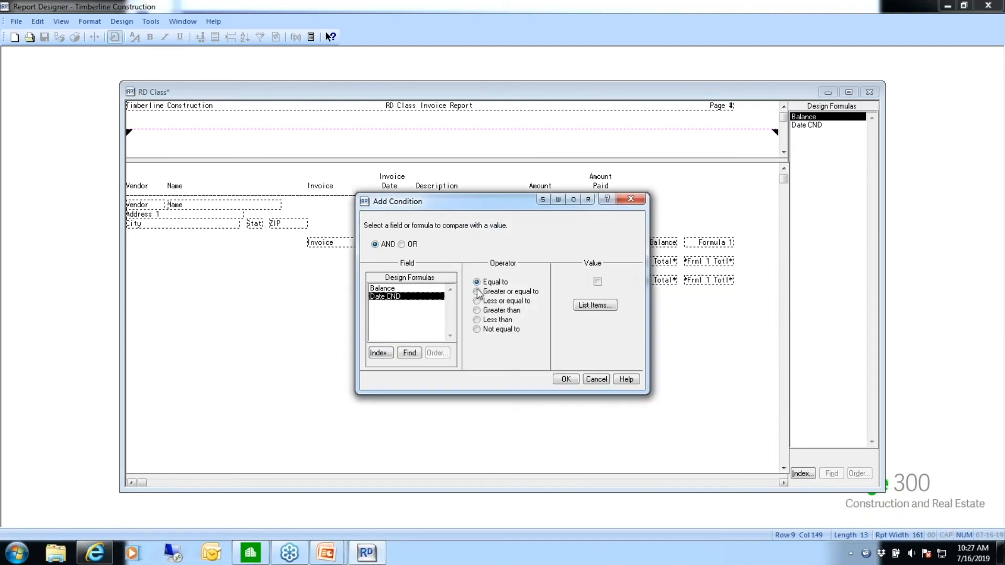
pyautogui.click(598, 282)
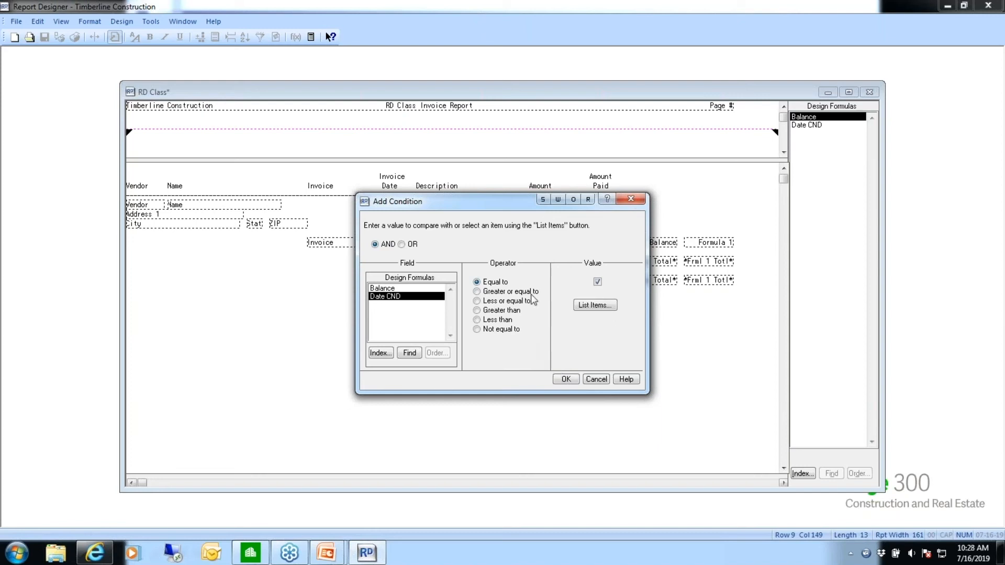
pyautogui.click(565, 383)
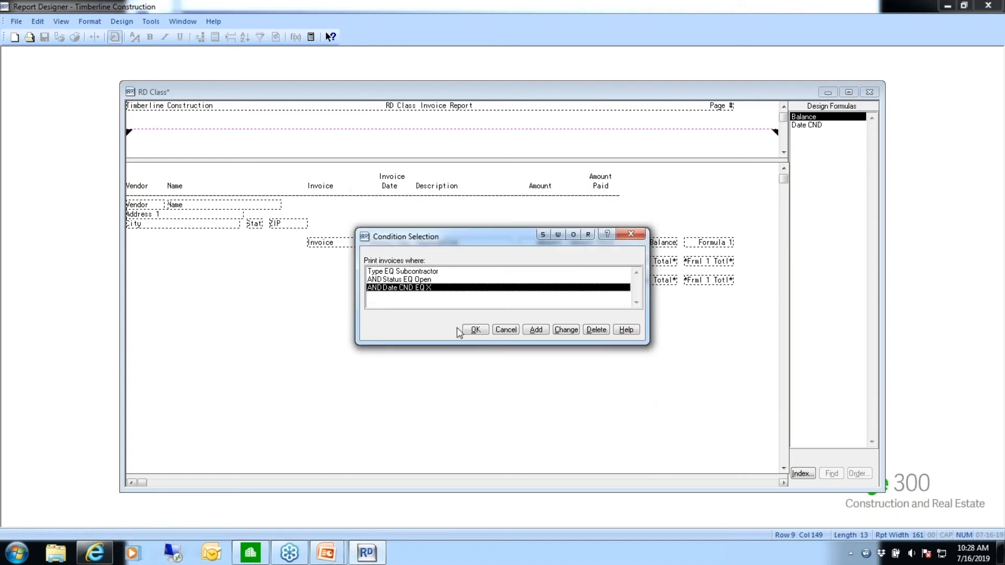
pyautogui.click(476, 330)
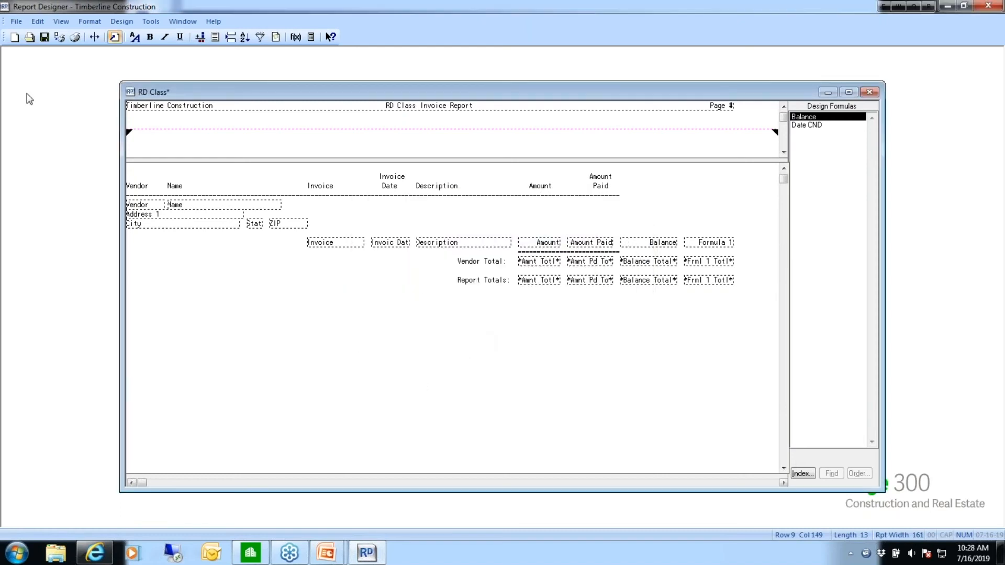
# Save the report design and start printing it with AP Master as the data file for the AP - Invoice record.
pyautogui.click(45, 36)
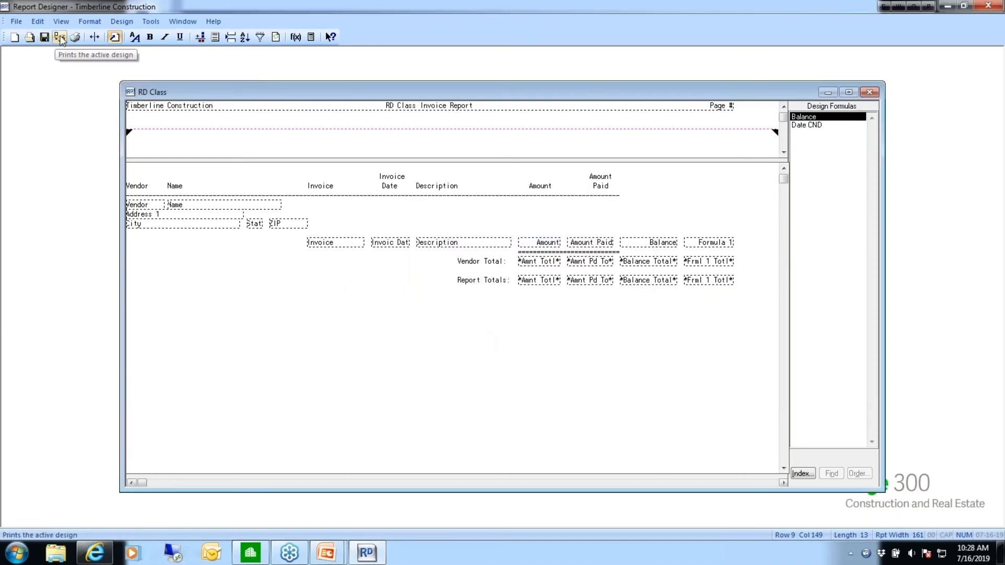
pyautogui.click(60, 39)
pyautogui.click(518, 288)
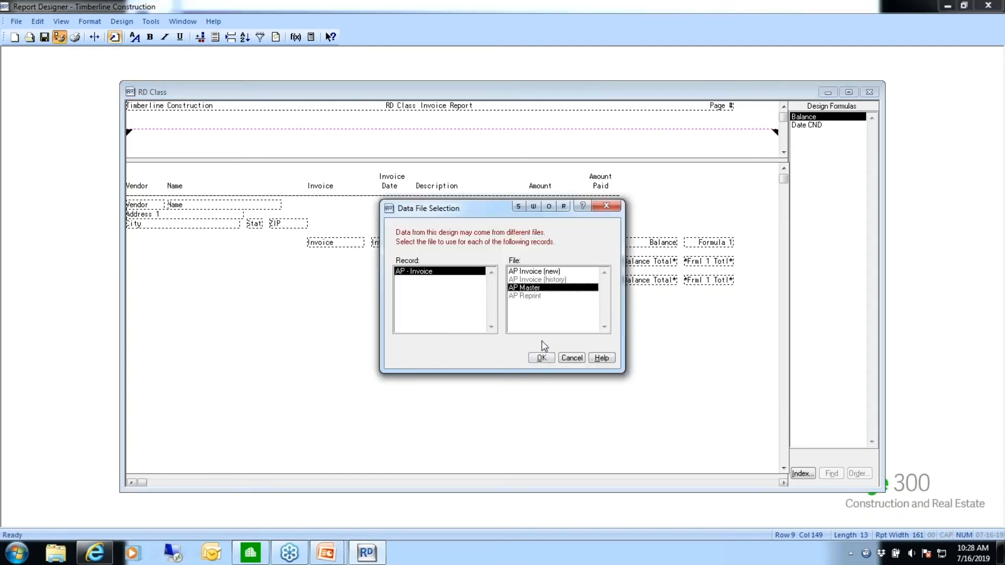
pyautogui.click(542, 358)
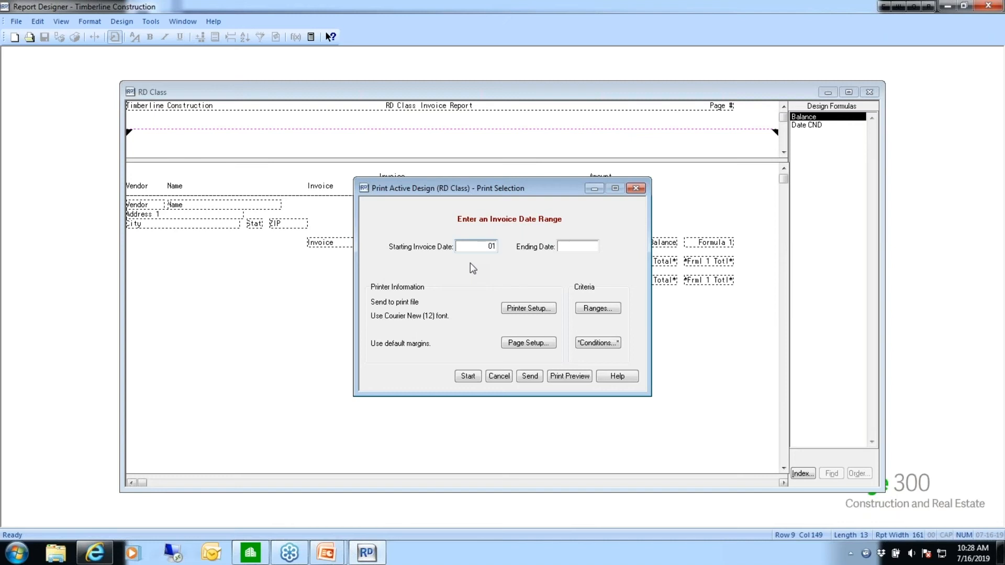
# Enter the invoice date range 1-01-2015 to 1-31-2015, preview the report and close the preview.
pyautogui.write('2015')
pyautogui.press('Tab')
pyautogui.write('013115')
pyautogui.hotkey('shift', 'Tab')
pyautogui.click(574, 378)
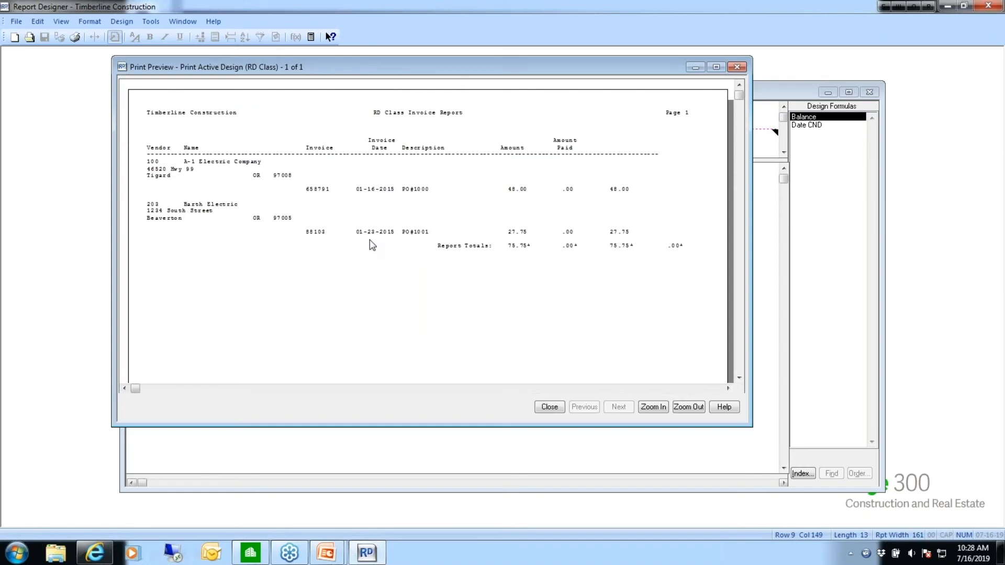
pyautogui.click(550, 408)
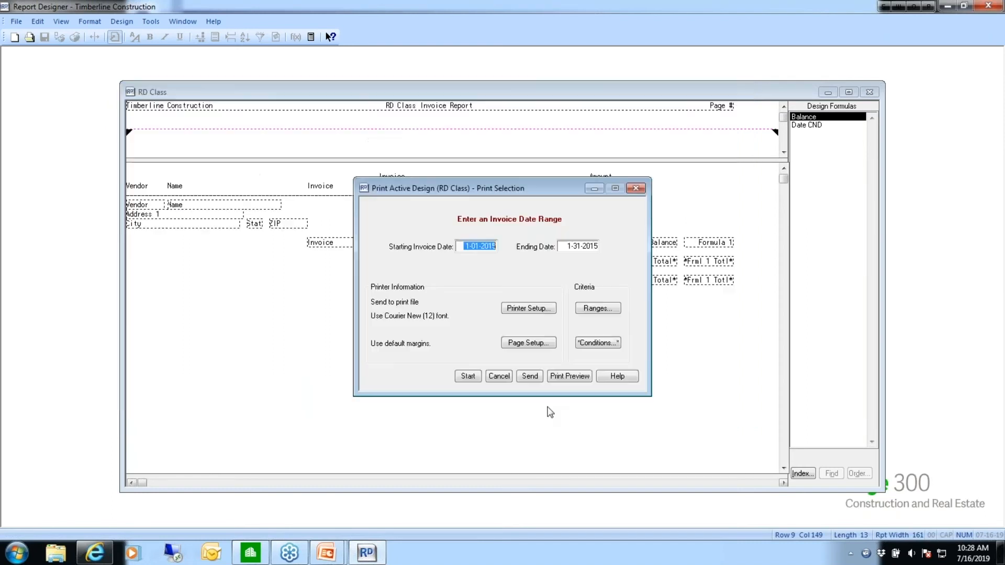
# Set the ending date to 3-31-2015 and preview the report again.
pyautogui.press('Tab')
pyautogui.write('63312015')
pyautogui.hotkey('shift', 'Tab')
pyautogui.click(559, 376)
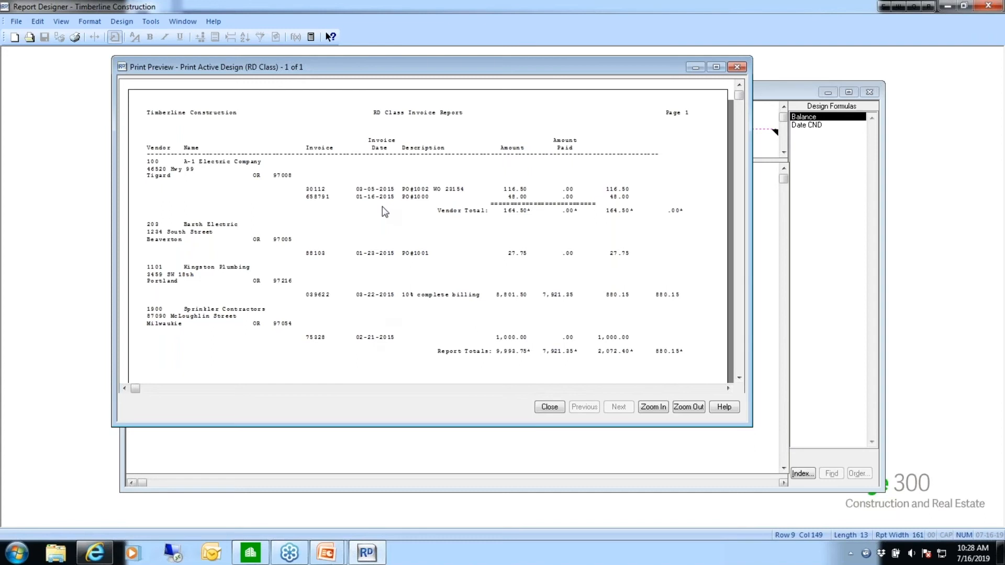
# Close the preview and review the report's print conditions, leaving them without edits.
pyautogui.click(551, 408)
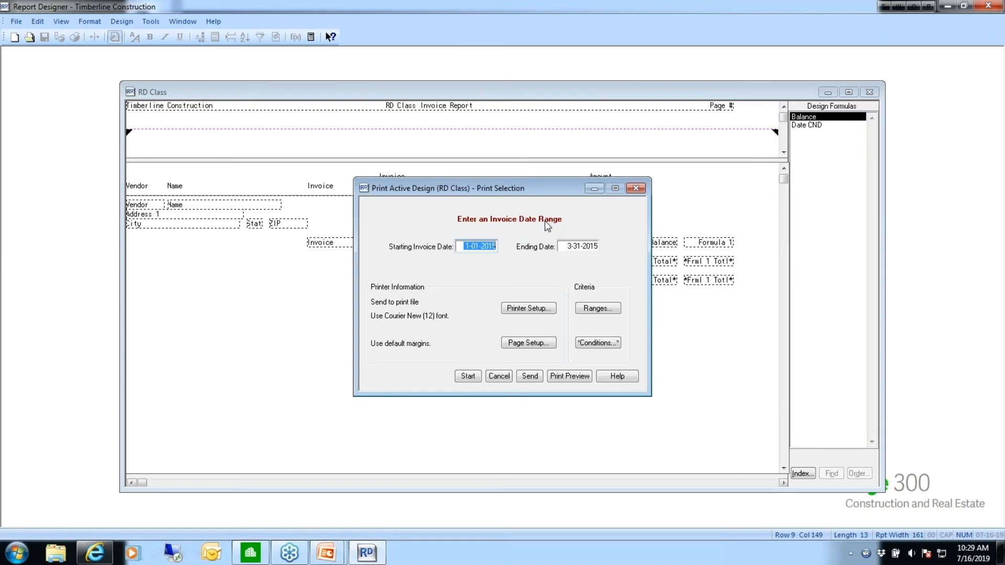
pyautogui.click(589, 339)
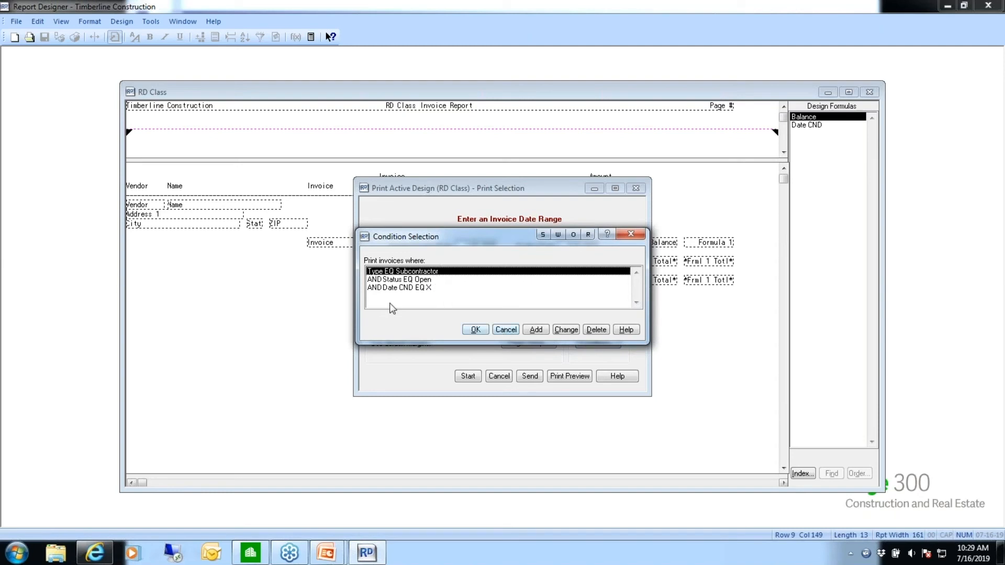
pyautogui.click(506, 329)
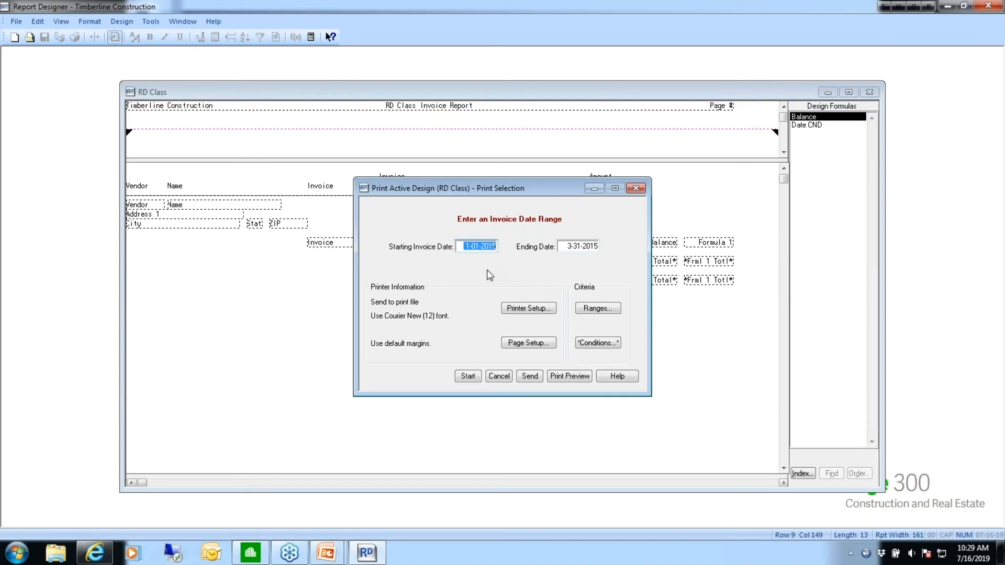
# Cancel printing, switch to the PowerPoint slides to view the Design Options - Suppress slide, and return to Report Designer.
pyautogui.click(500, 377)
pyautogui.moveTo(321, 561)
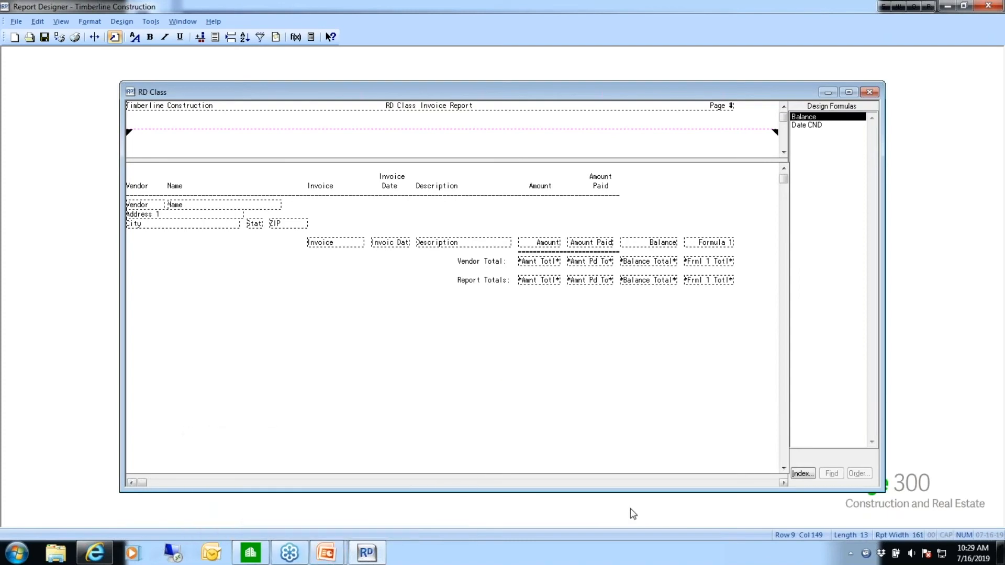
pyautogui.hotkey('alt', 'Tab')
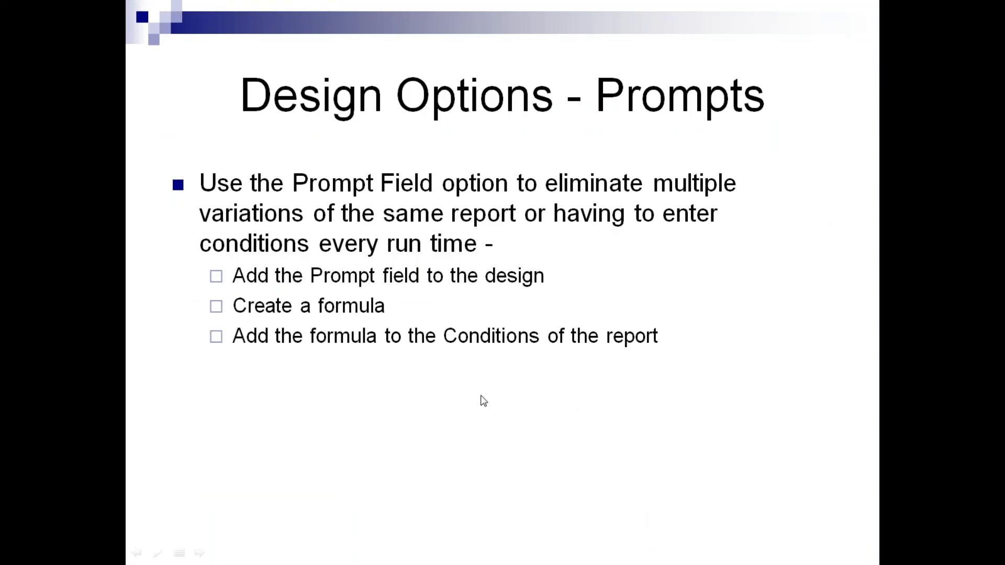
pyautogui.press('Right')
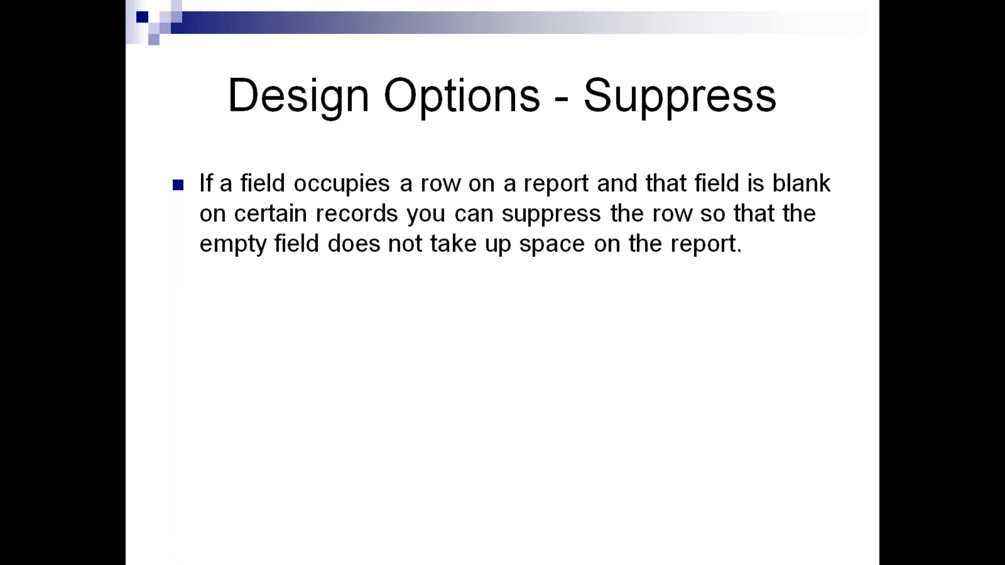
pyautogui.hotkey('alt', 'Tab')
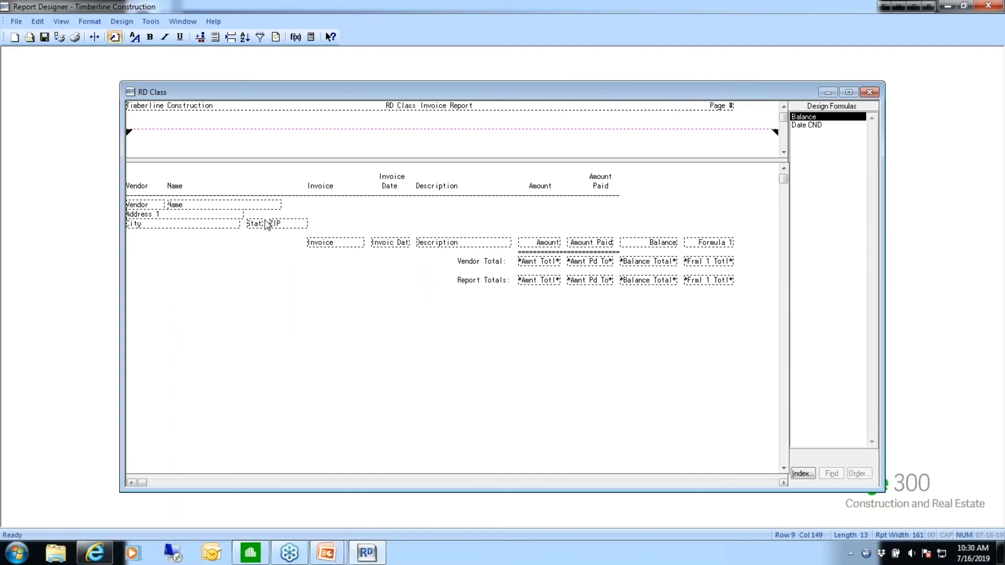
# Move the City, State and ZIP fields down one row to free the row below Address 1.
pyautogui.click(128, 213)
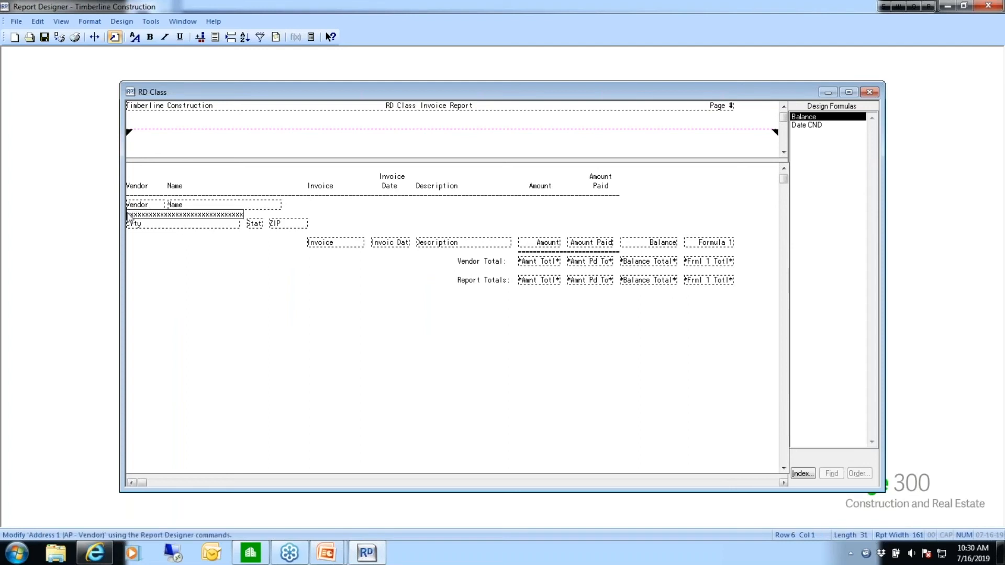
pyautogui.click(249, 214)
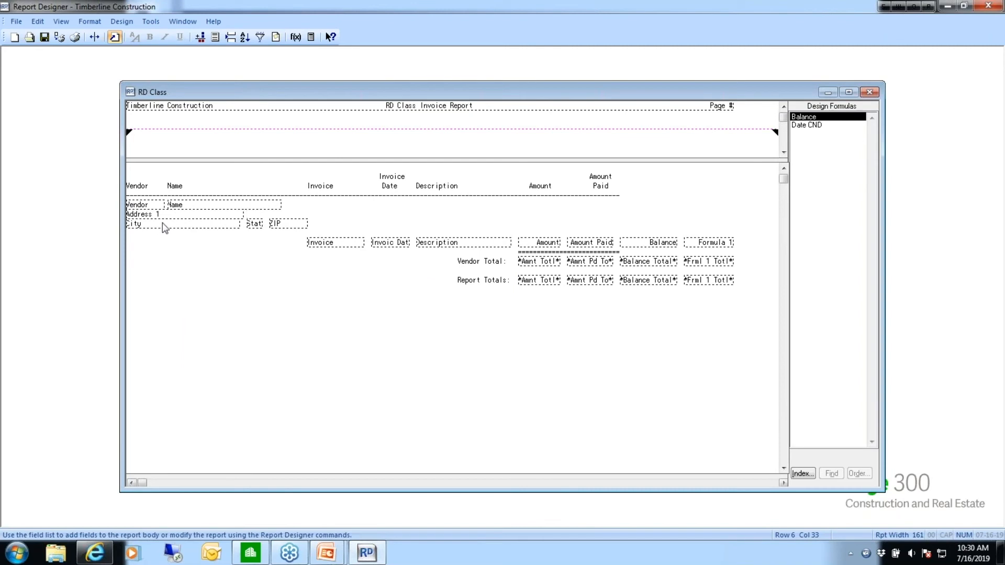
pyautogui.moveTo(313, 224); pyautogui.dragTo(141, 234)
# Insert the Address 2 field from the AP - Vendor record in the blank row between Address 1 and City.
pyautogui.click(131, 225)
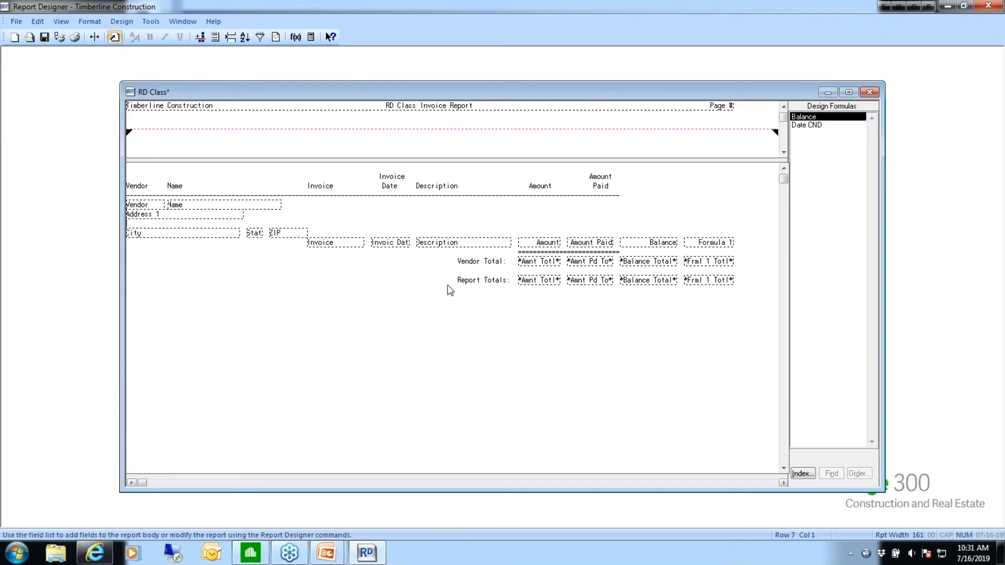
pyautogui.click(803, 474)
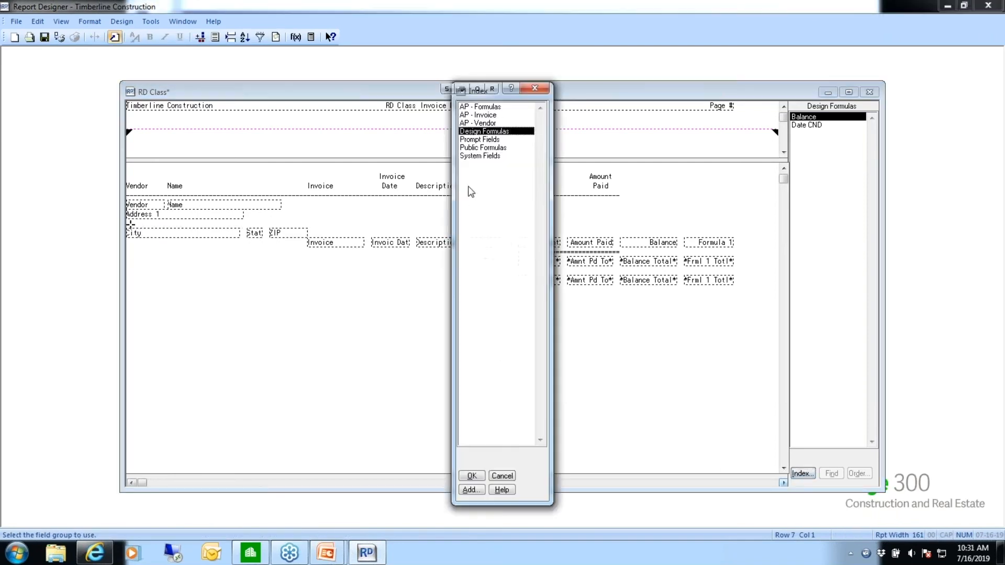
pyautogui.doubleClick(487, 124)
pyautogui.doubleClick(807, 141)
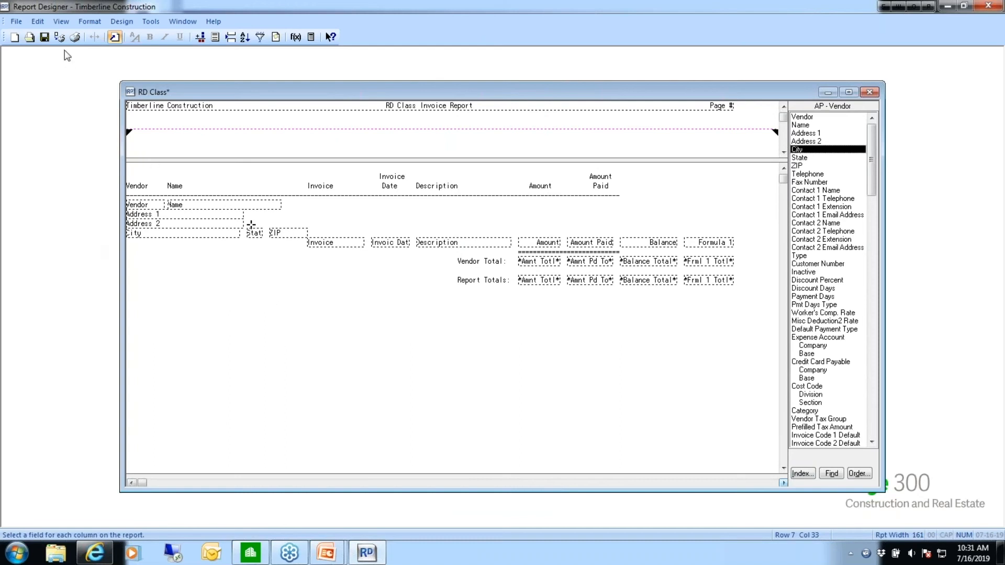
# Preview the report with AP Master as the data file and an invoice date range of 1-01-2015 to 5-31-2015.
pyautogui.click(59, 37)
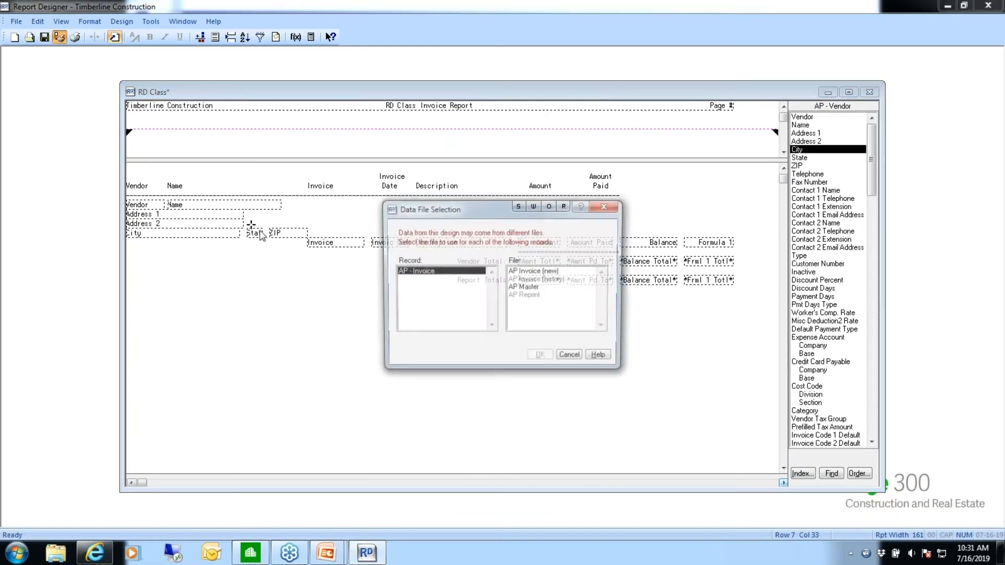
pyautogui.click(516, 288)
pyautogui.click(541, 358)
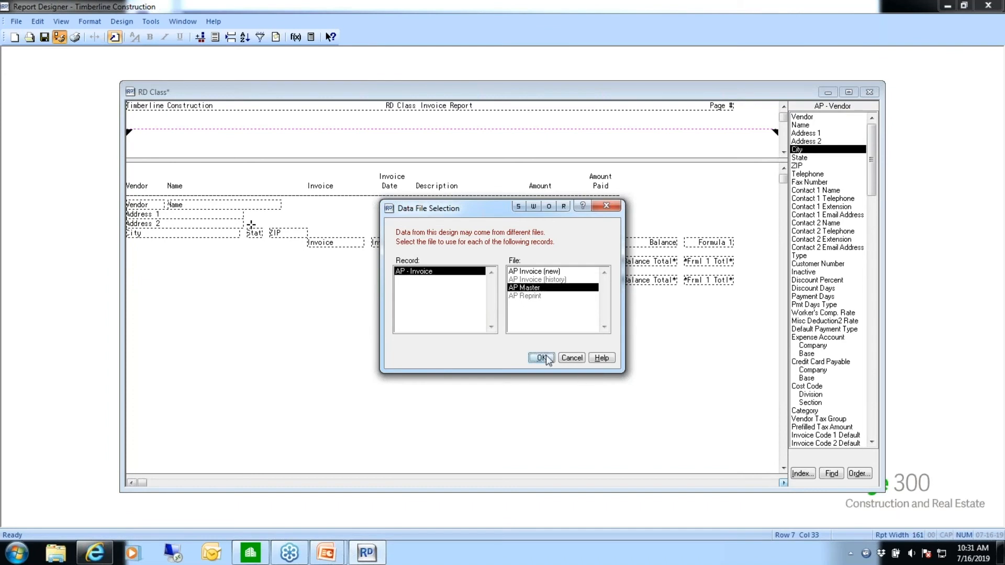
pyautogui.write('0101')
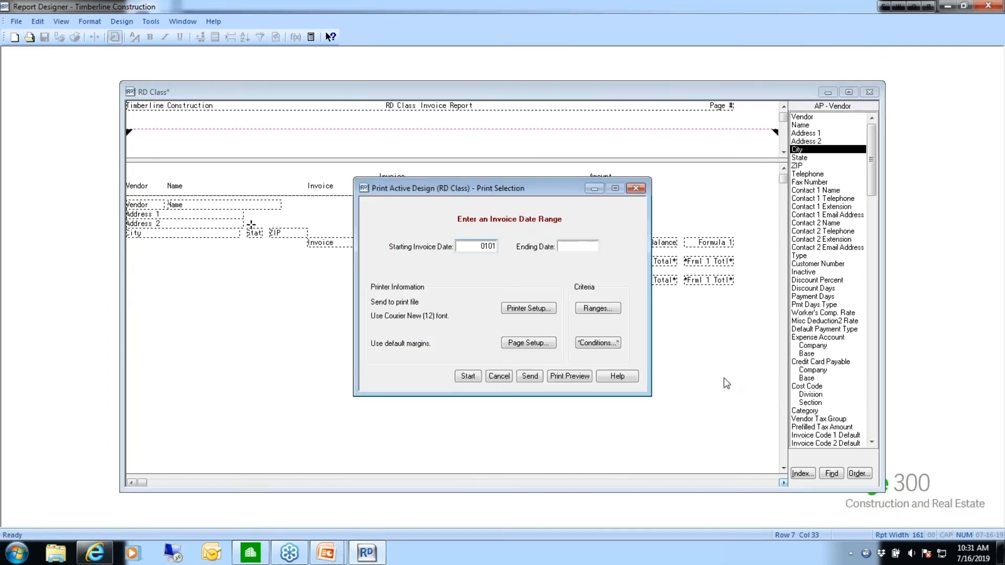
pyautogui.write('2015')
pyautogui.press('Tab')
pyautogui.write('05312015')
pyautogui.press('Tab')
pyautogui.click(572, 376)
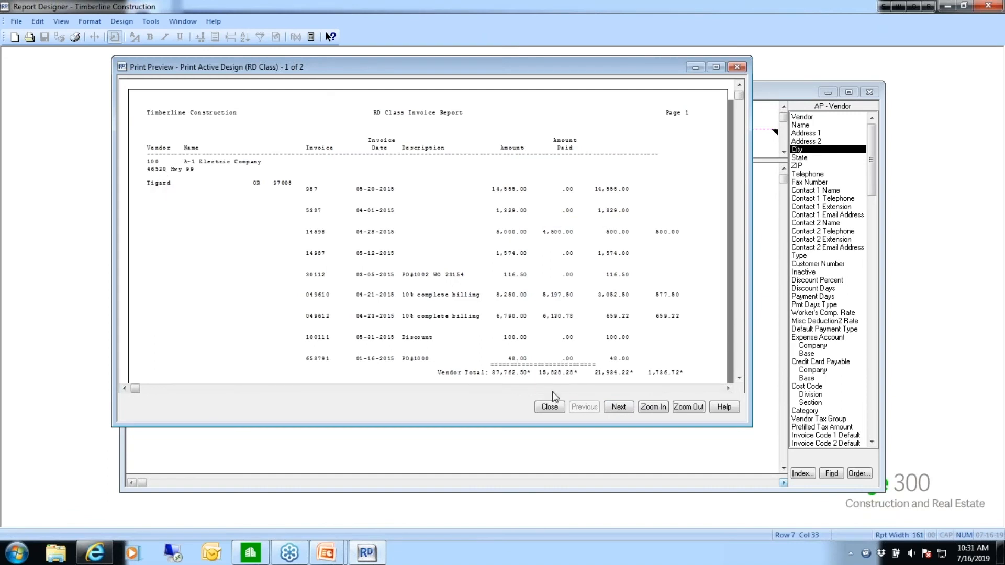
# Check the vendor addresses on the preview's second page, then close the preview and cancel printing.
pyautogui.click(618, 408)
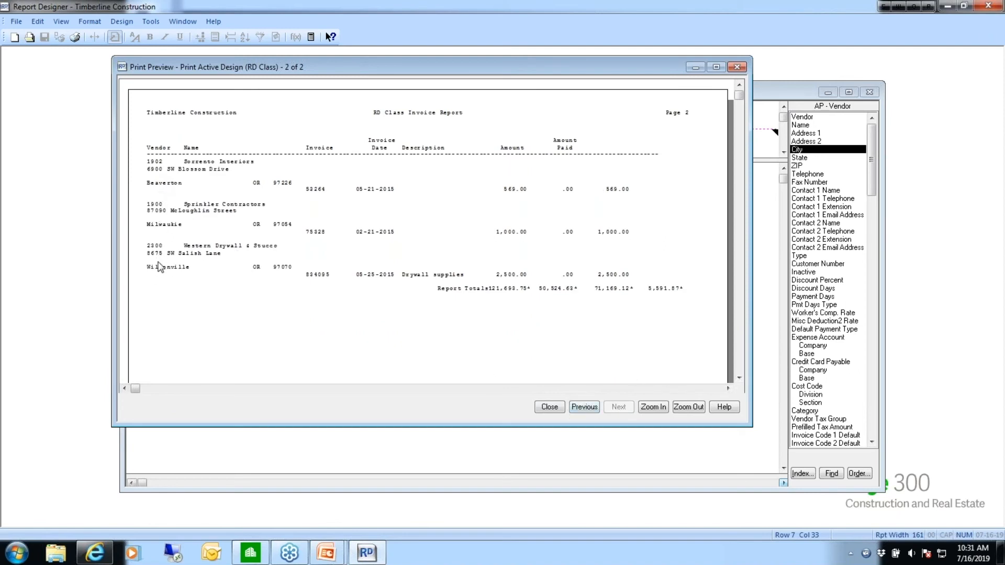
pyautogui.click(549, 408)
pyautogui.click(501, 379)
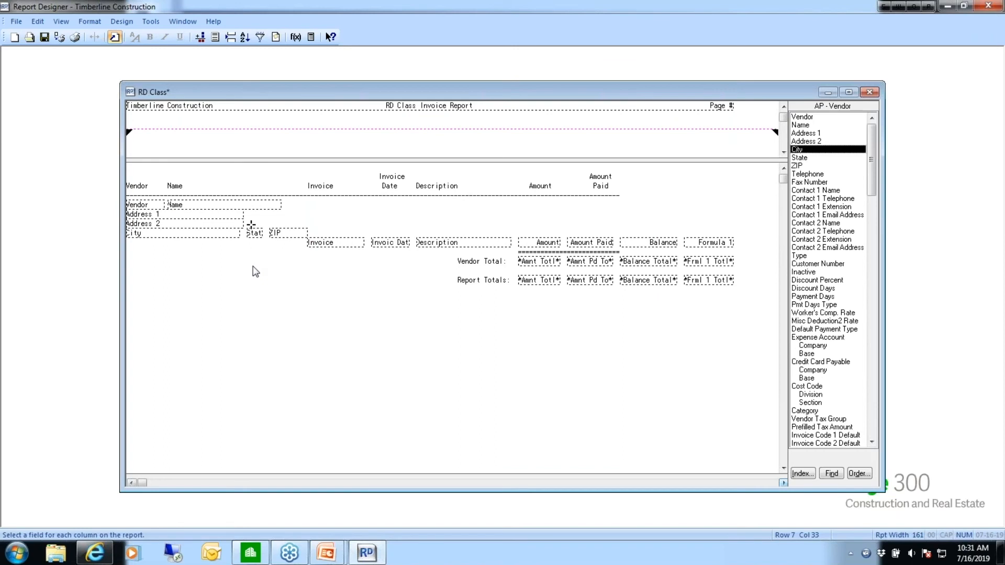
# Show the print controls in the design and set the Address 2 field to print once per Name.
pyautogui.click(62, 22)
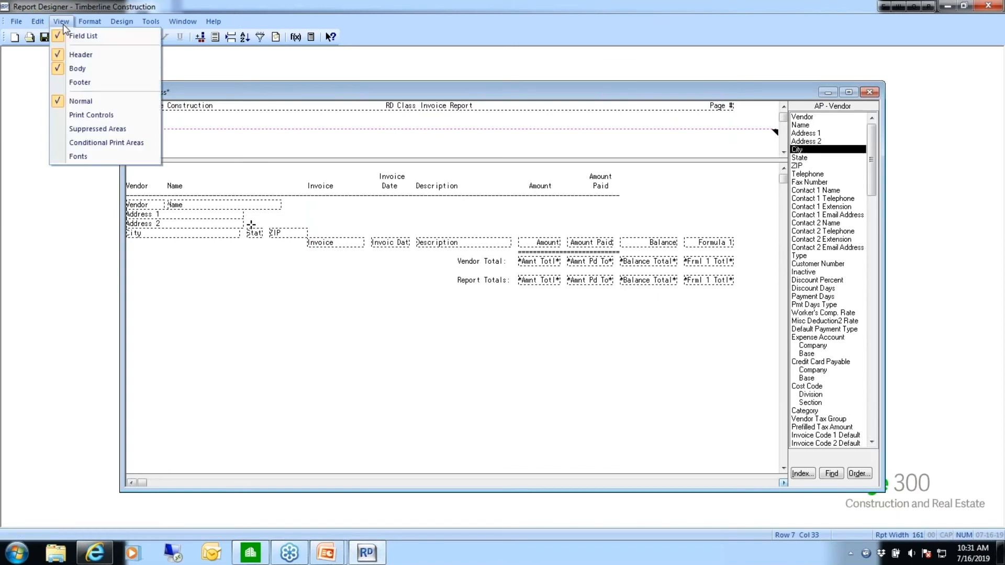
pyautogui.click(93, 114)
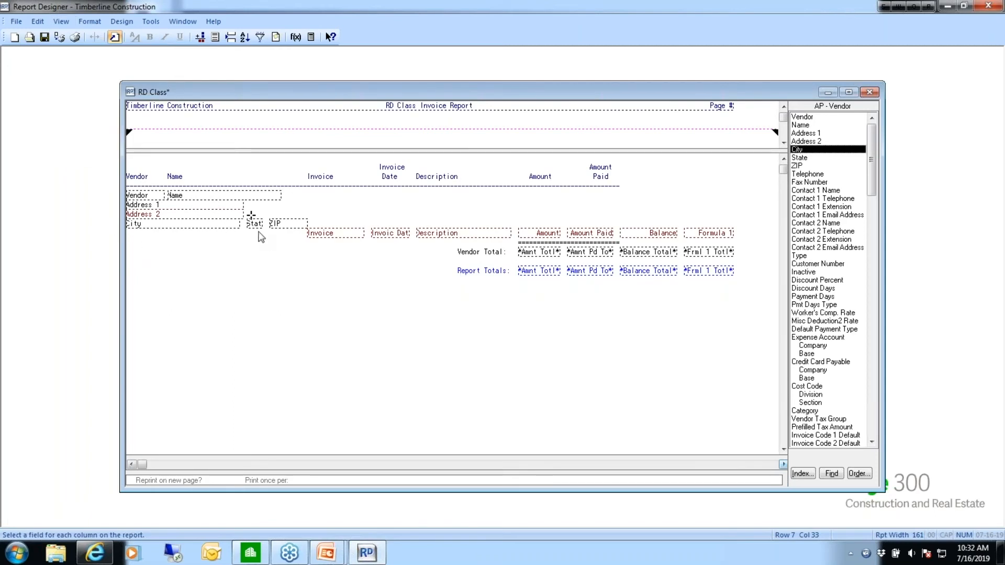
pyautogui.click(156, 215)
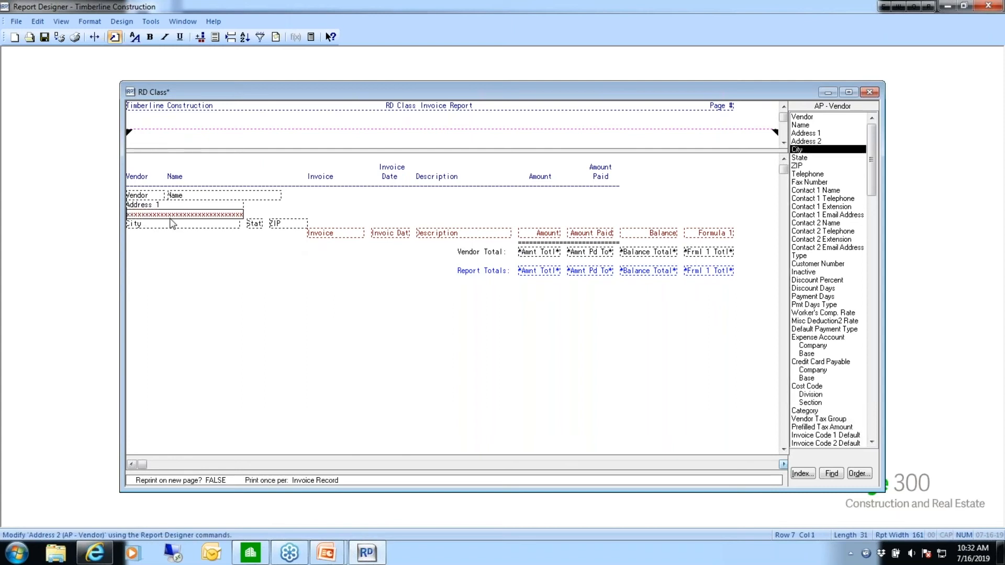
pyautogui.doubleClick(332, 480)
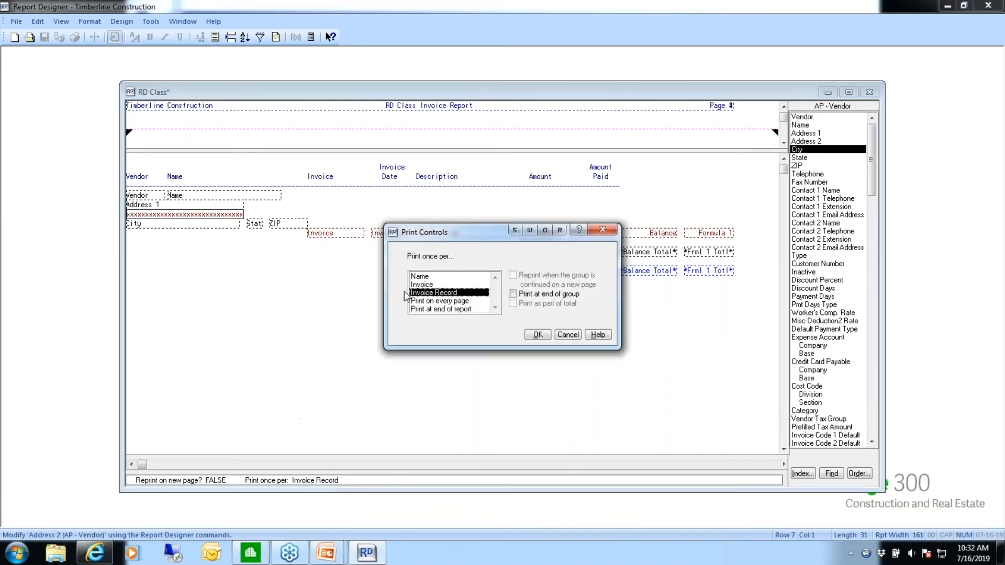
pyautogui.click(421, 276)
pyautogui.click(537, 335)
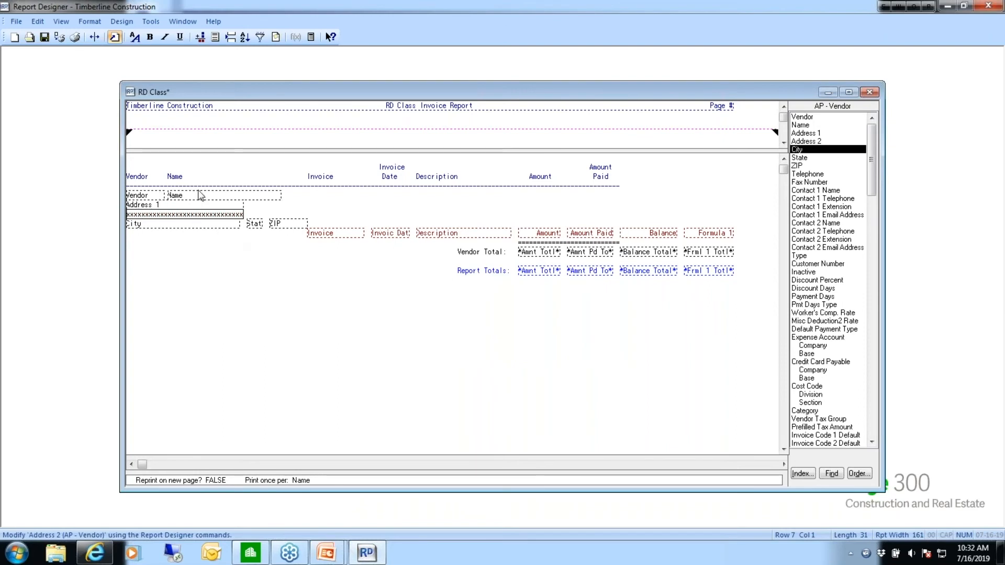
# Check the print controls of the Invoice and Invoice Date fields in the detail row.
pyautogui.click(341, 233)
pyautogui.click(384, 235)
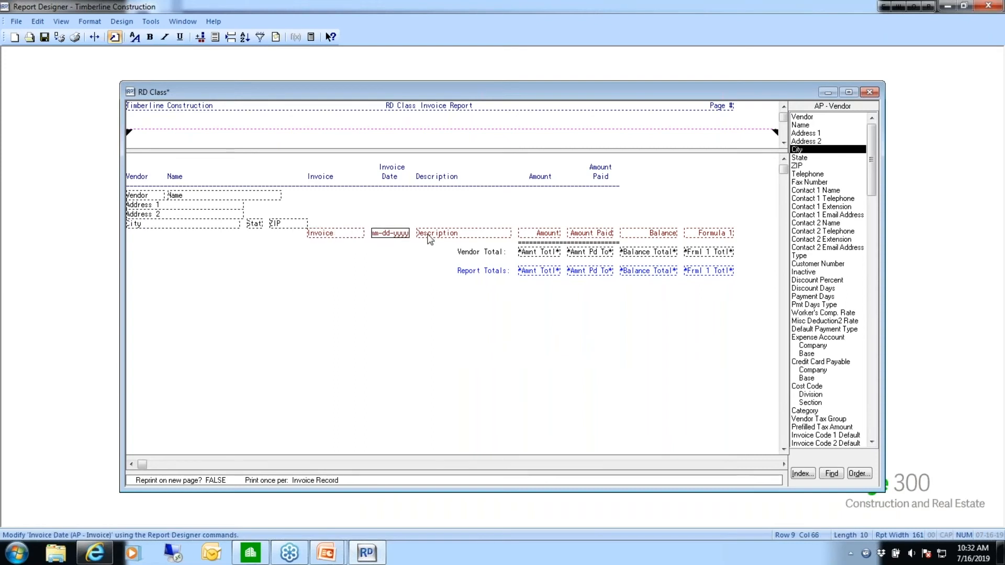
pyautogui.click(332, 235)
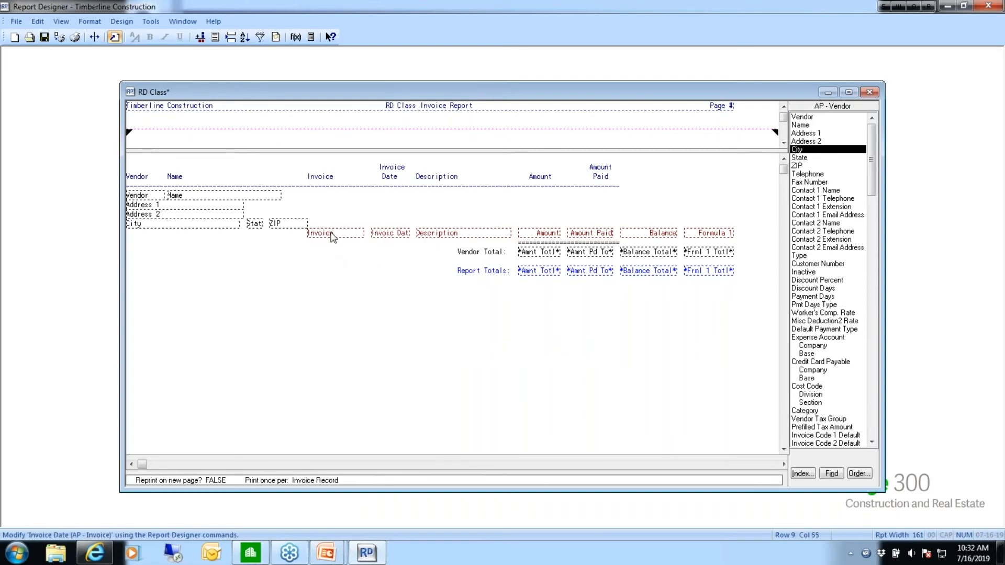
# Show the suppressed areas and apply Suppress blank rows to the whole Address 2 row.
pyautogui.click(60, 21)
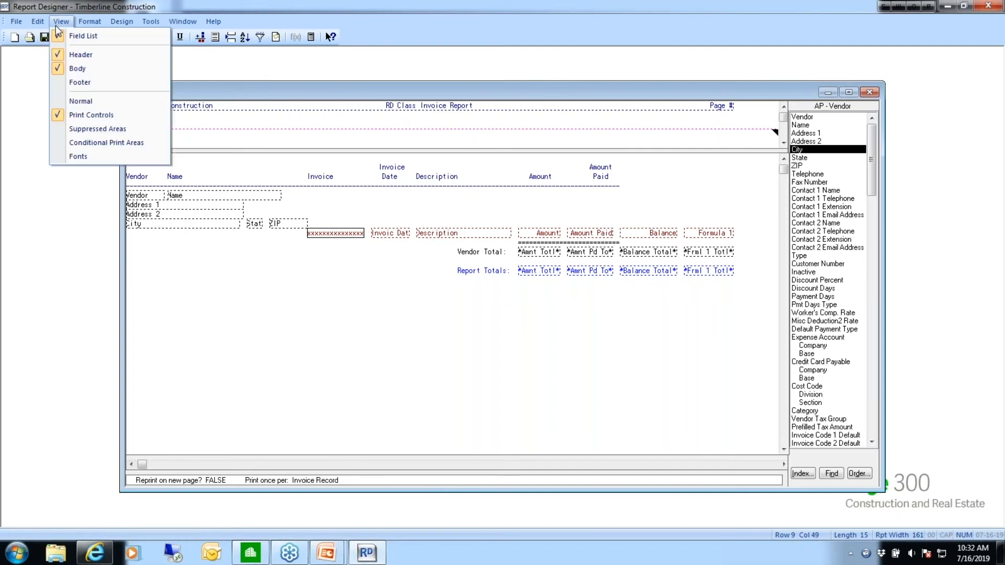
pyautogui.click(79, 129)
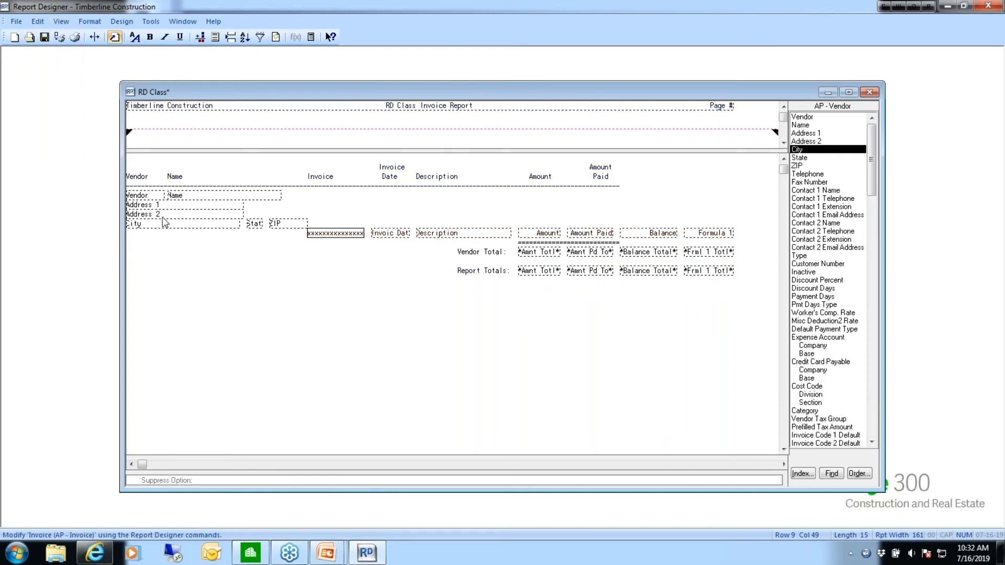
pyautogui.moveTo(249, 216); pyautogui.dragTo(127, 215)
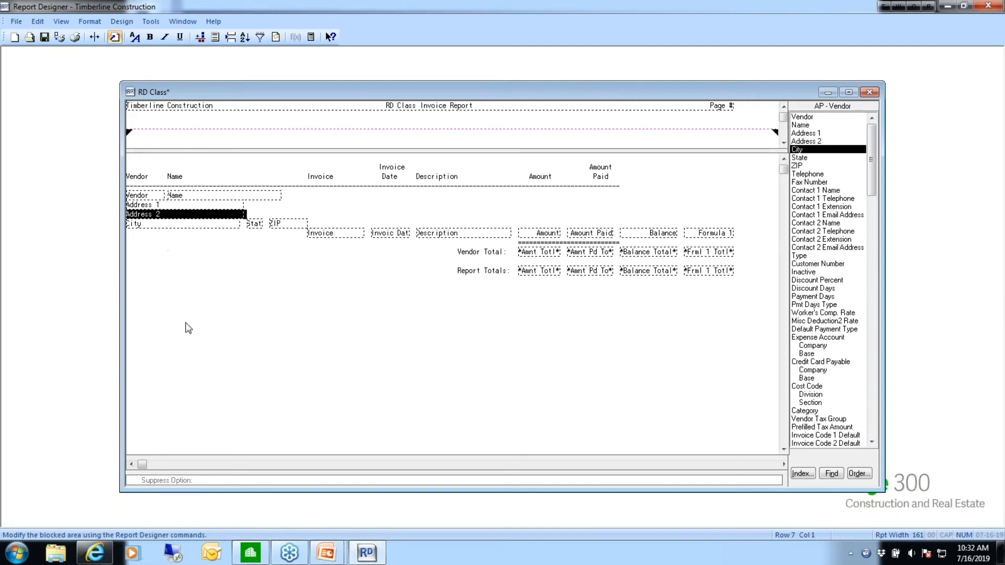
pyautogui.click(248, 480)
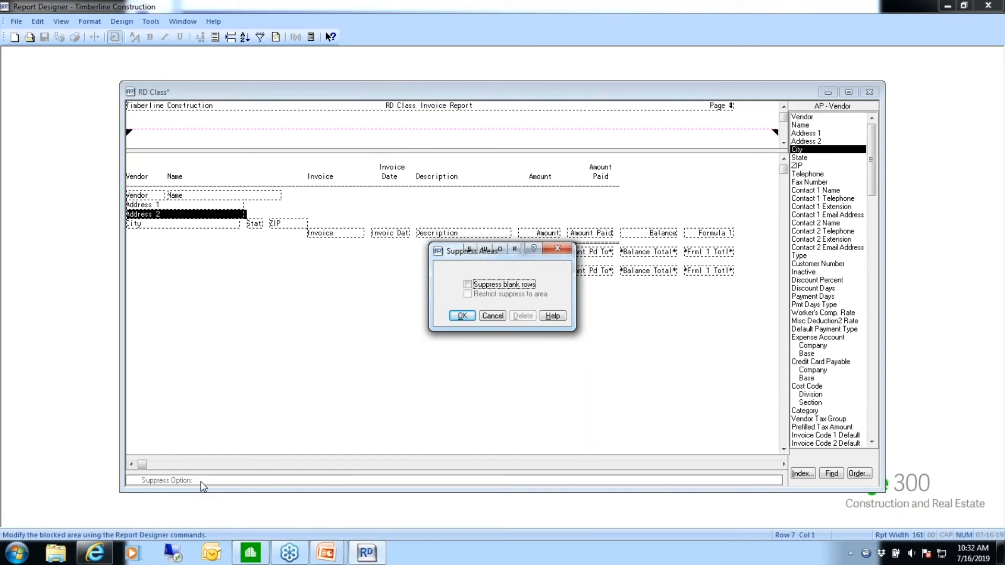
pyautogui.click(467, 285)
pyautogui.click(462, 316)
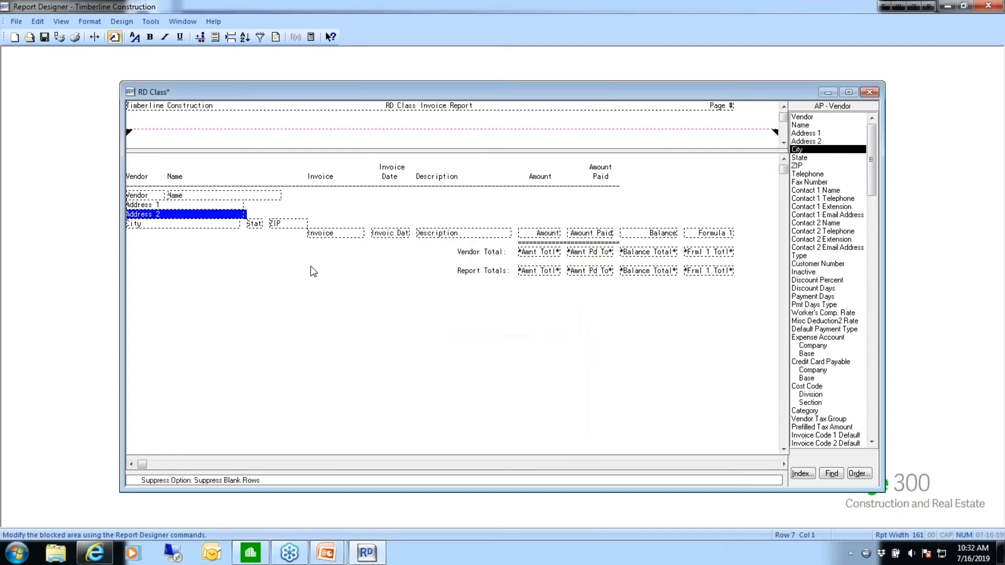
pyautogui.click(194, 226)
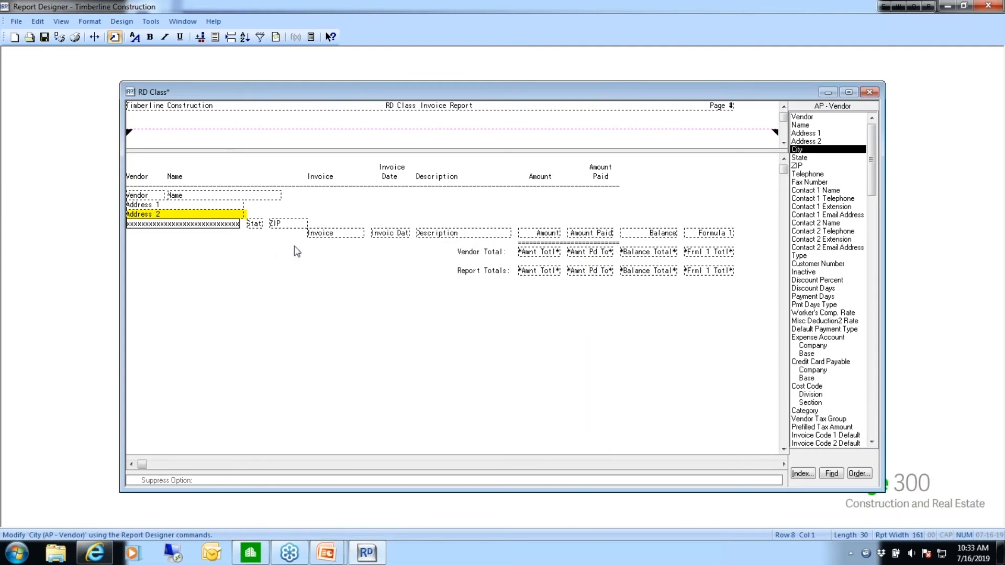
# Save the report design and start printing it with AP Master as the AP - Invoice data file.
pyautogui.click(60, 22)
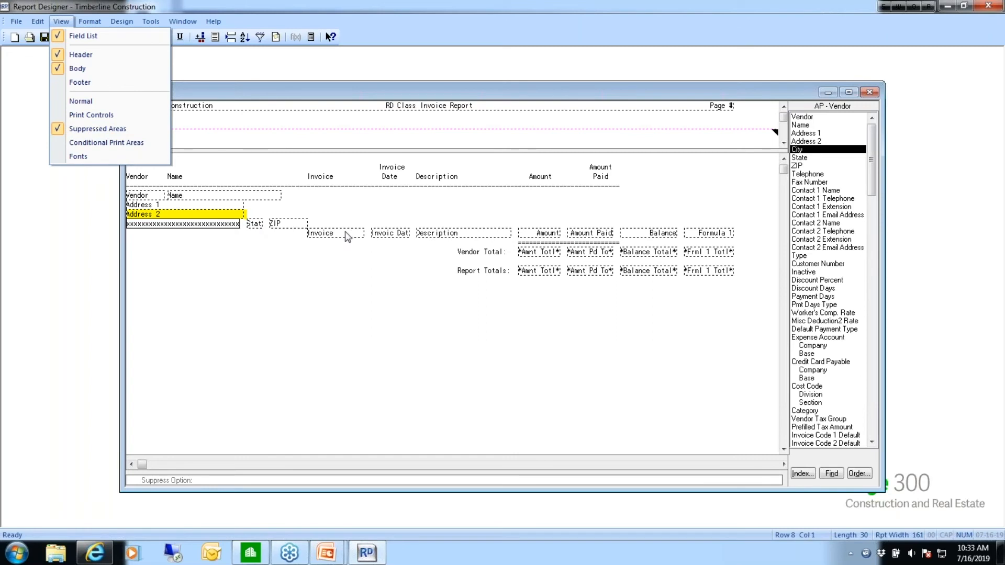
pyautogui.click(201, 261)
pyautogui.click(44, 37)
pyautogui.click(59, 38)
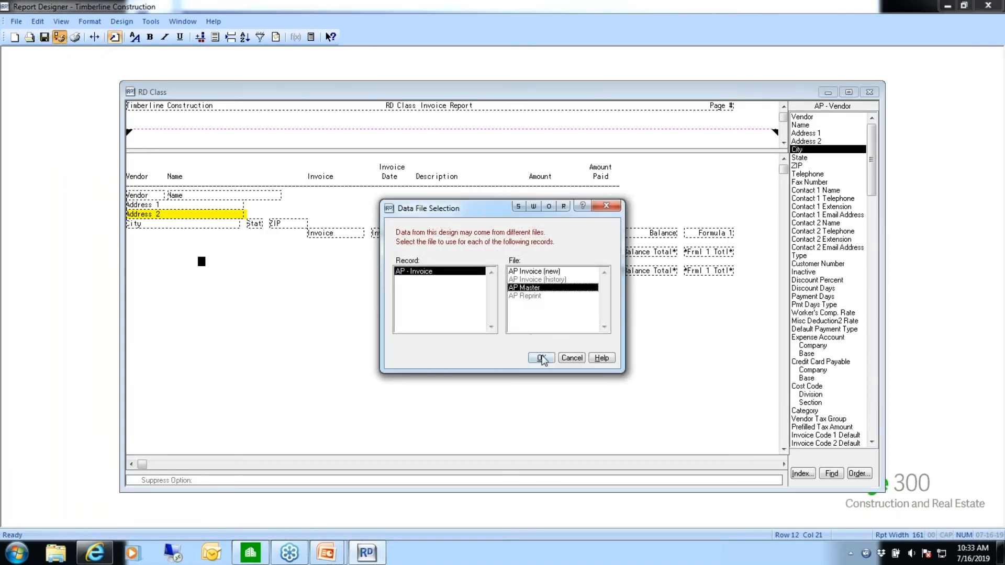
pyautogui.click(541, 358)
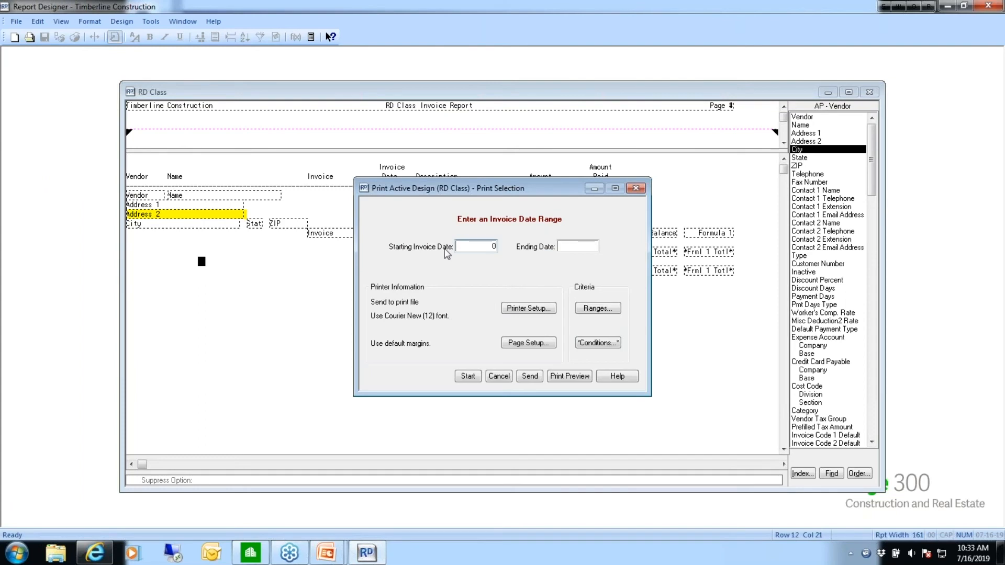
# Enter the invoice date range 1-01-2015 to 5-31-2015, preview the report to check the address rows, and cancel printing.
pyautogui.write('01012015')
pyautogui.press('Tab')
pyautogui.write('05312015')
pyautogui.press('Tab')
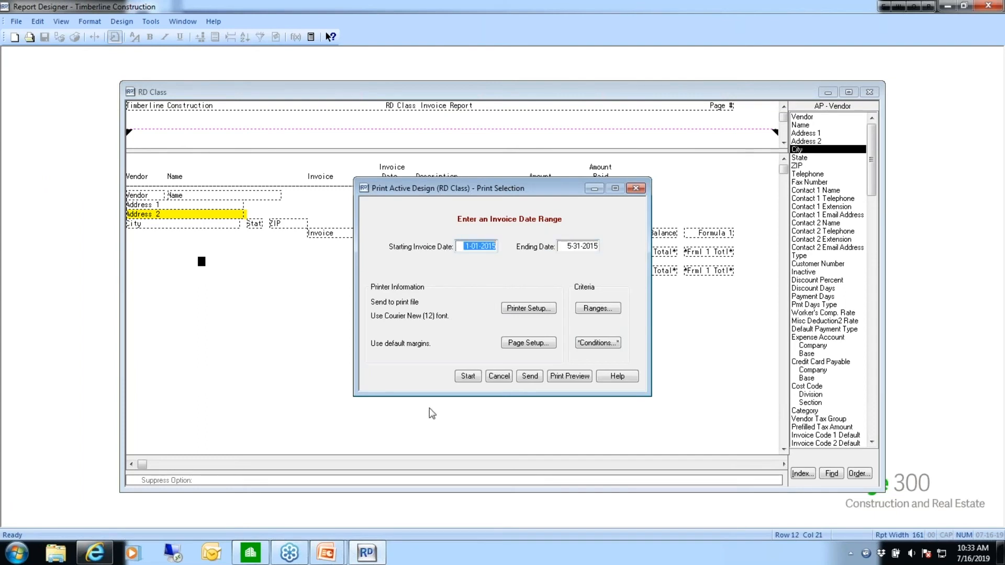
pyautogui.click(567, 379)
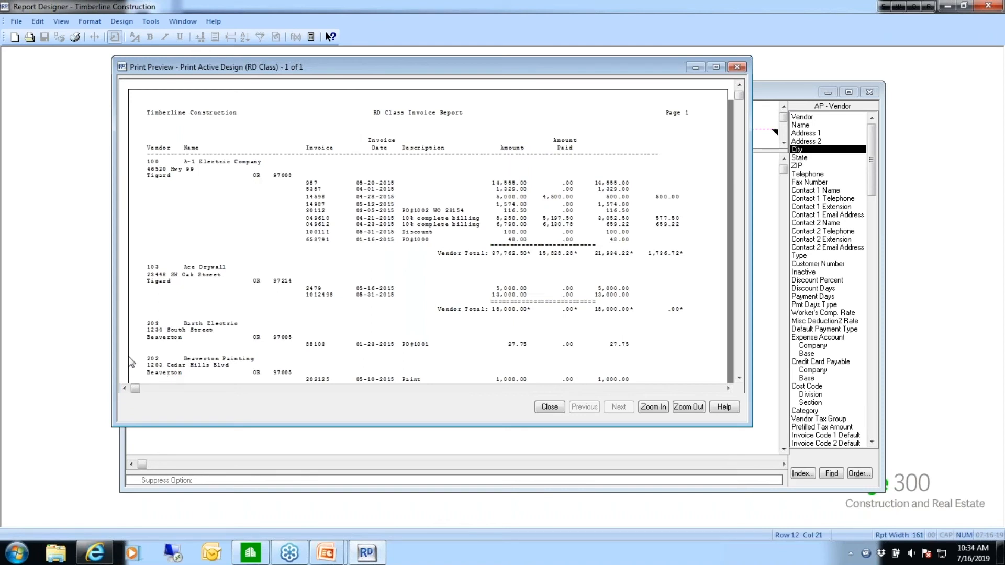
pyautogui.click(549, 407)
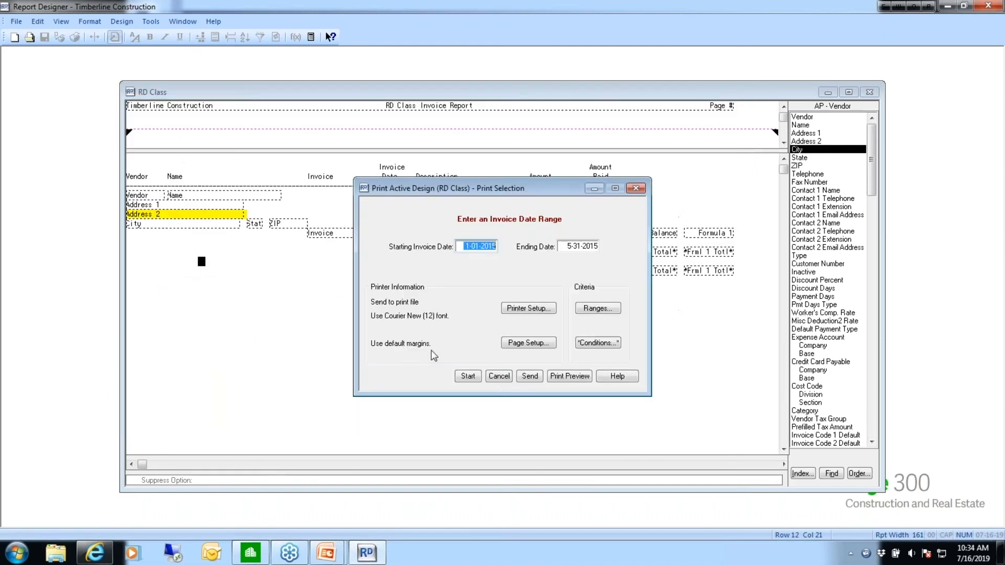
pyautogui.click(501, 376)
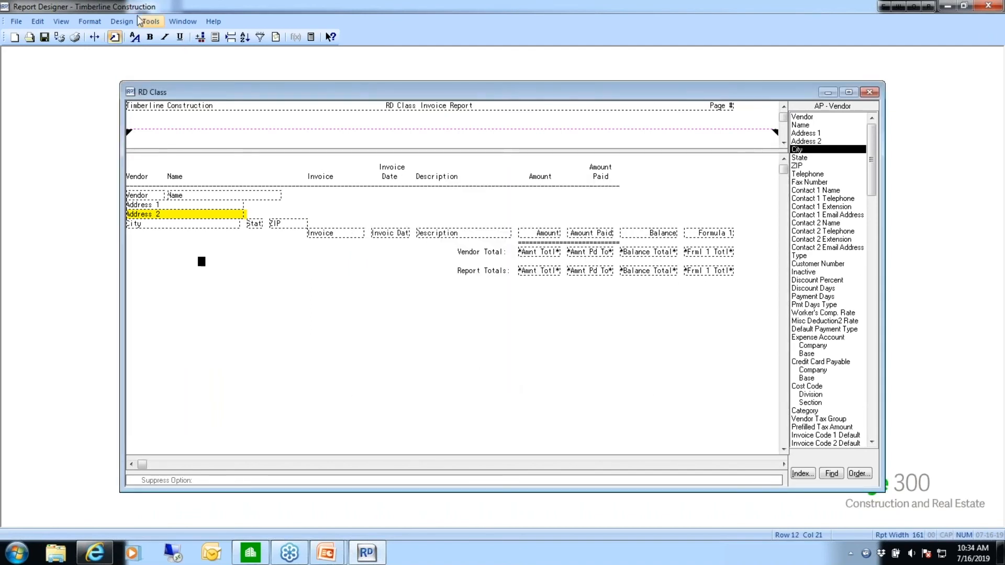
# Show the conditional print areas and check the Invoice and Invoice Date fields for print conditions.
pyautogui.click(63, 23)
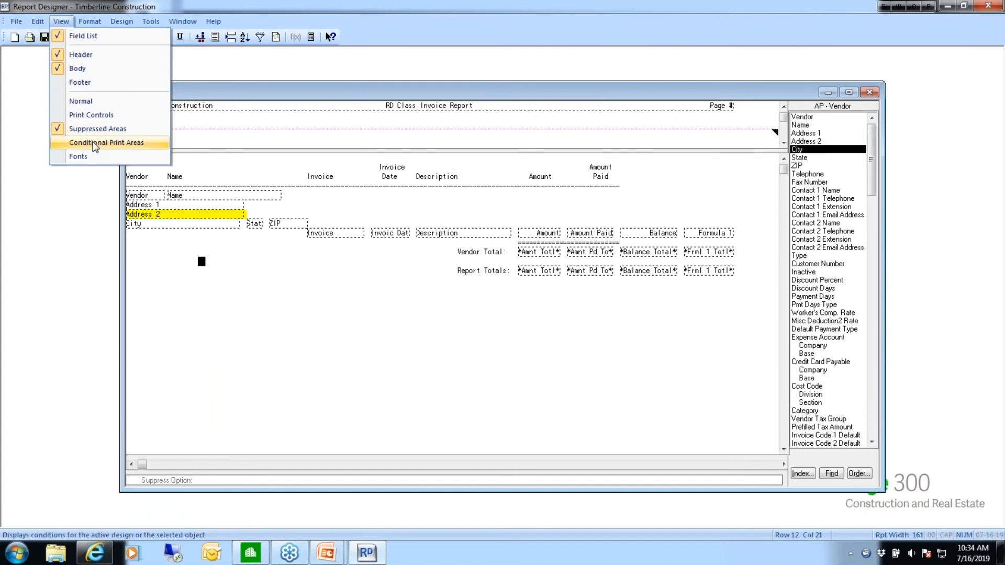
pyautogui.click(95, 144)
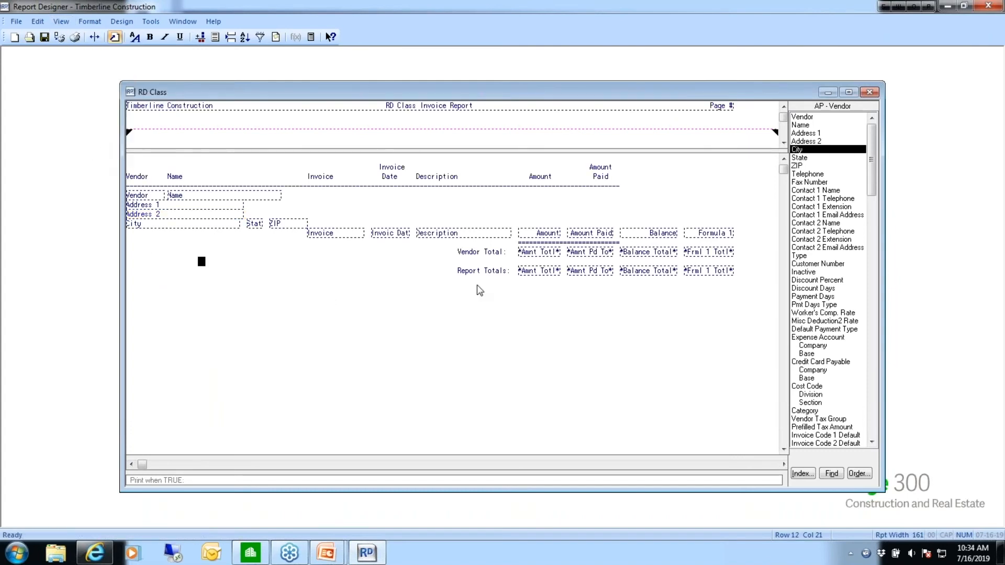
pyautogui.click(288, 196)
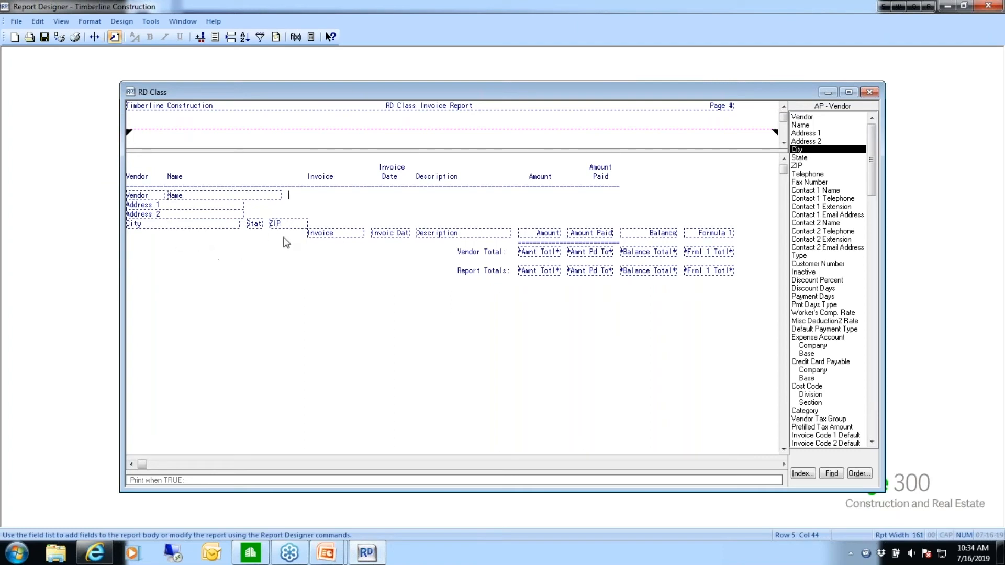
pyautogui.click(338, 234)
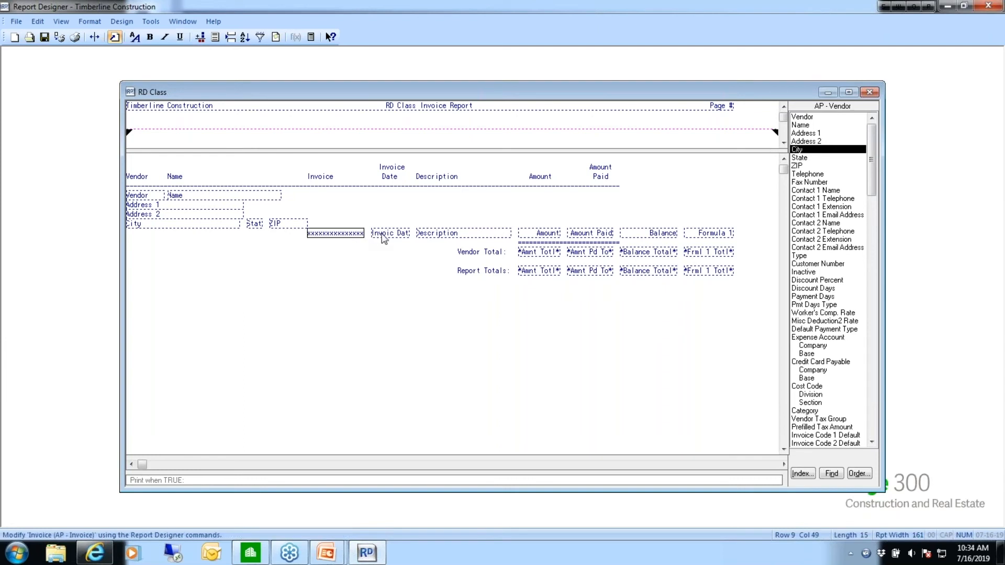
pyautogui.click(380, 234)
# Set the detail row's Invoice field to print when Date CND is true, with blank lines suppressed if false.
pyautogui.click(325, 234)
pyautogui.click(325, 234)
pyautogui.click(222, 479)
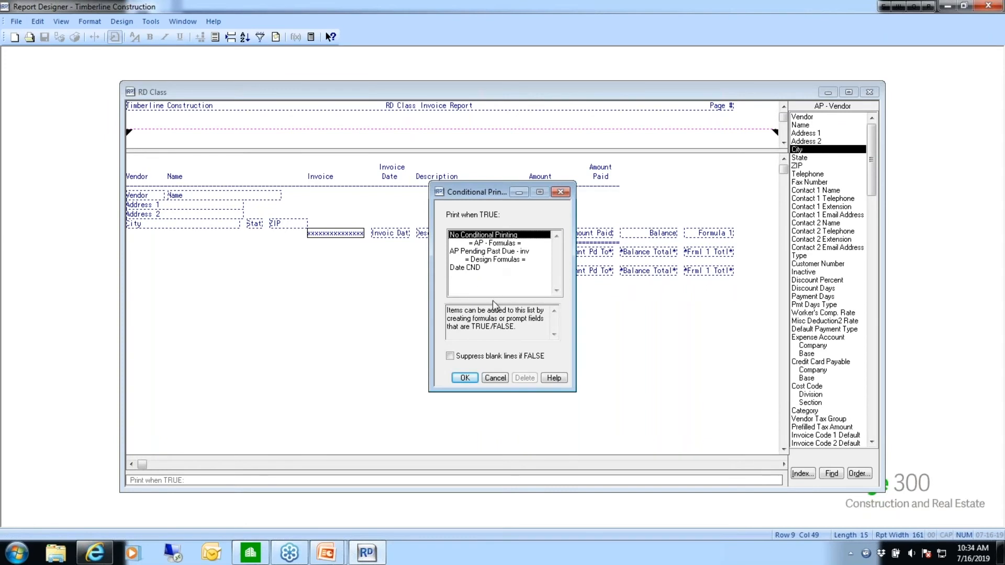
pyautogui.click(465, 267)
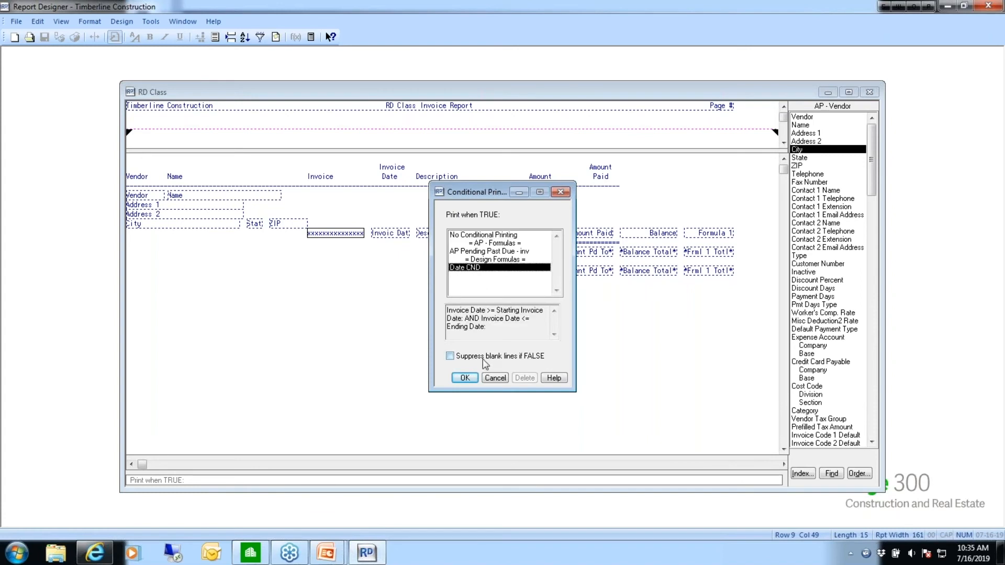
pyautogui.click(450, 357)
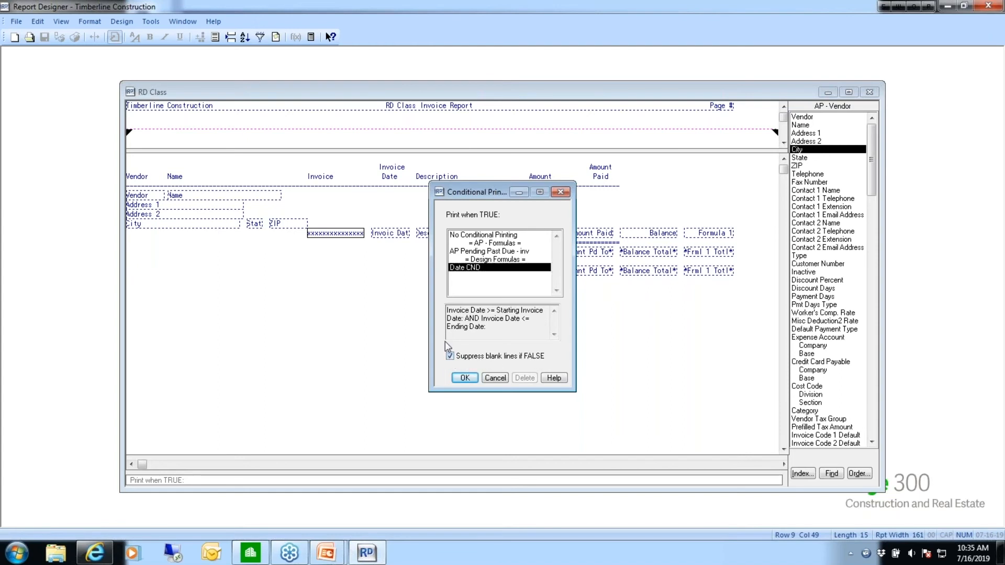
pyautogui.click(464, 378)
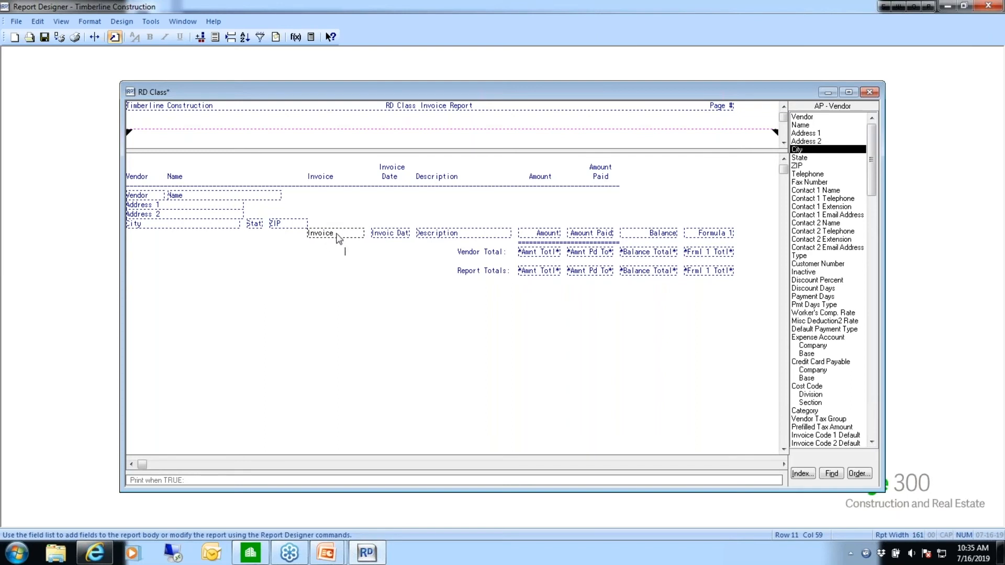
# Remove the Date CND conditional printing from the Invoice field.
pyautogui.click(338, 236)
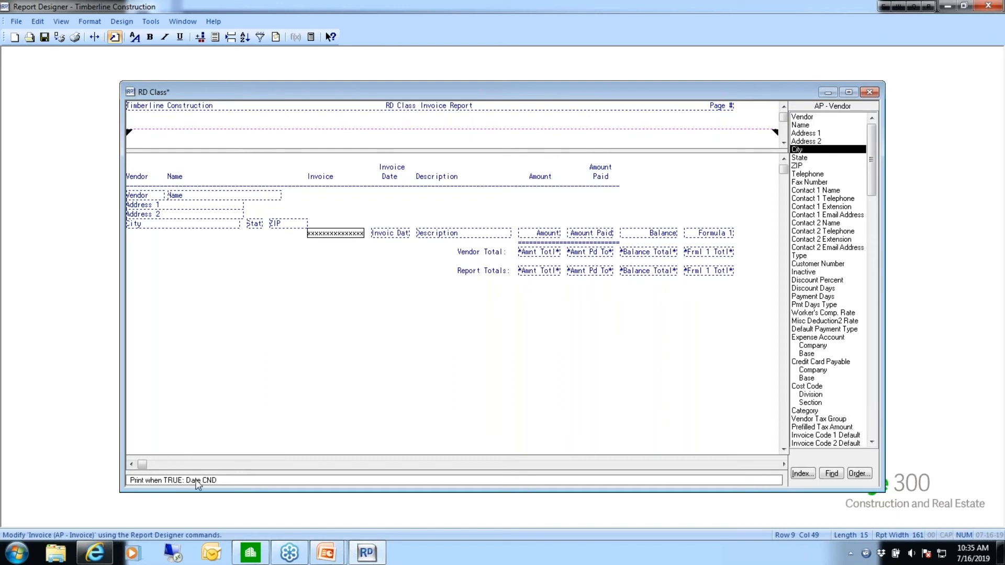
pyautogui.doubleClick(227, 481)
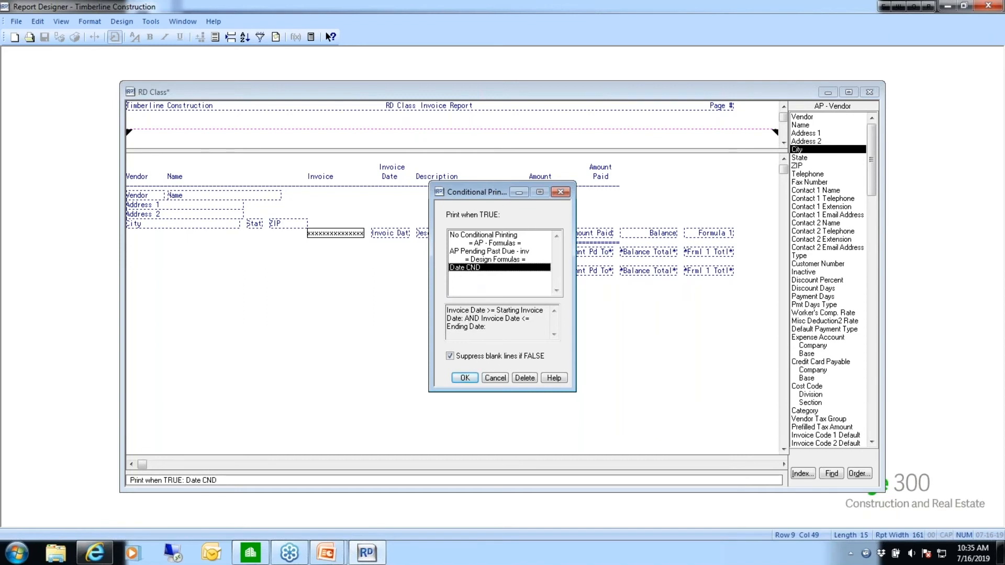
pyautogui.click(521, 377)
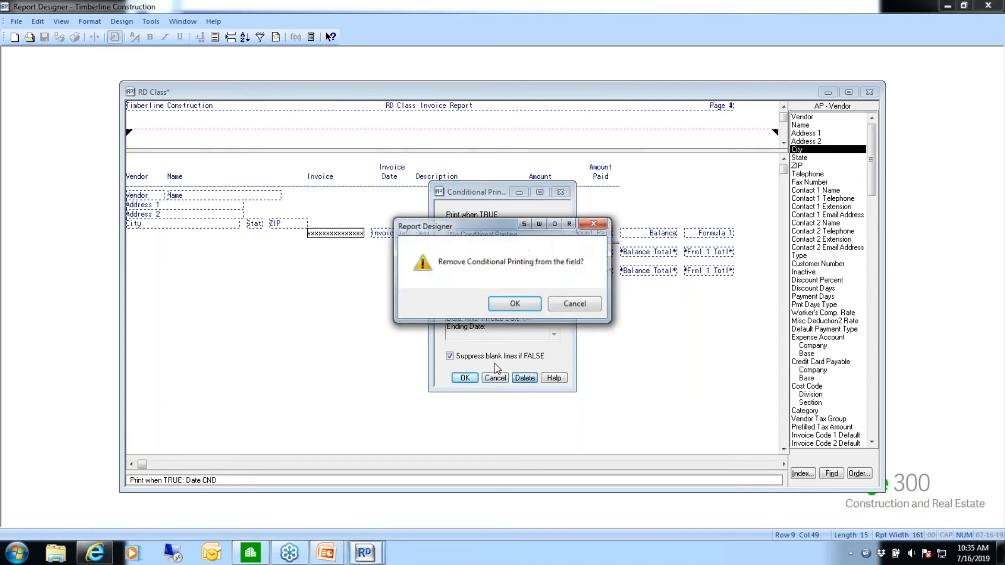
pyautogui.click(514, 306)
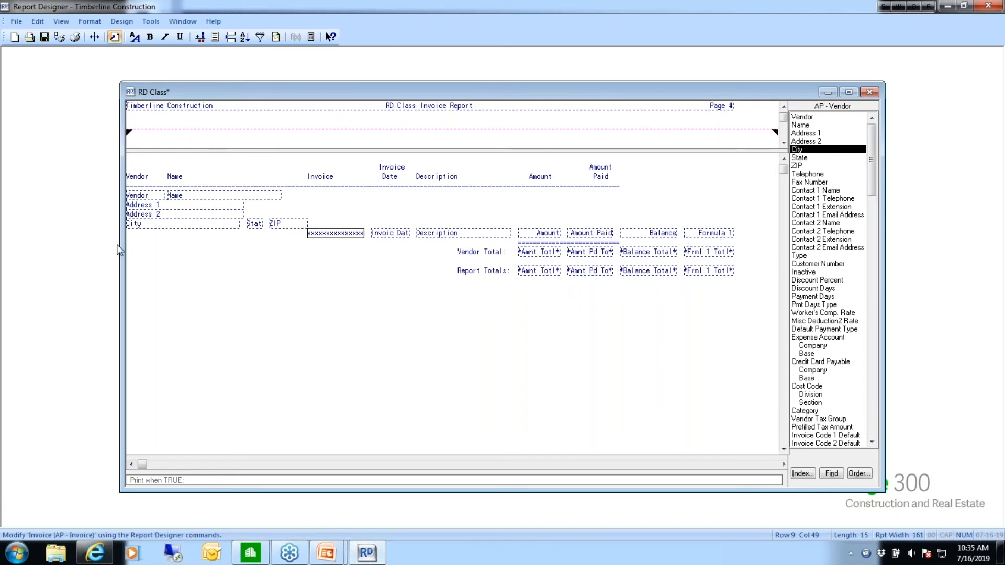
# Start opening a design and browse from TIMBERLINE OFFICE to the Report folder inside ACCOUNTING.
pyautogui.click(16, 21)
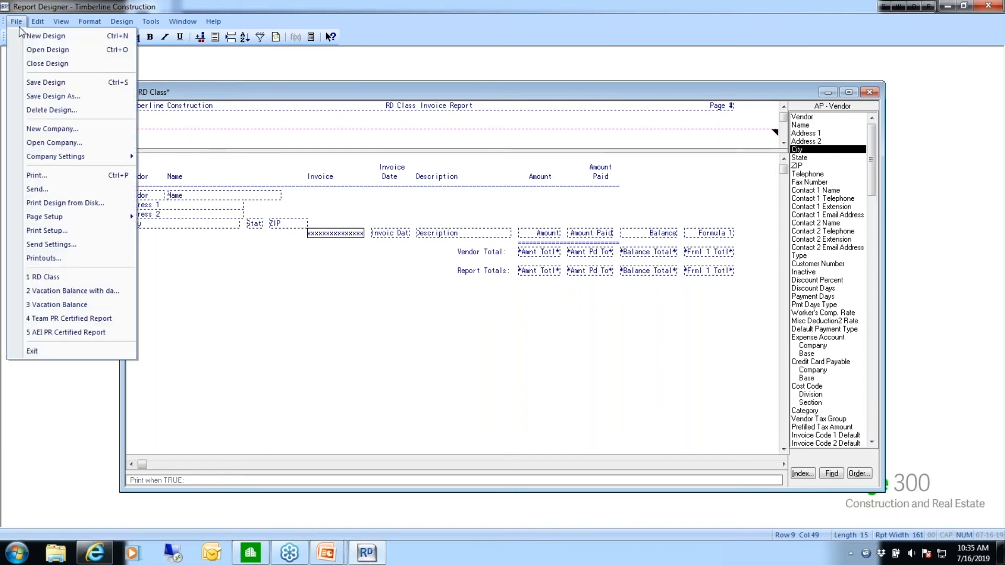
pyautogui.click(23, 51)
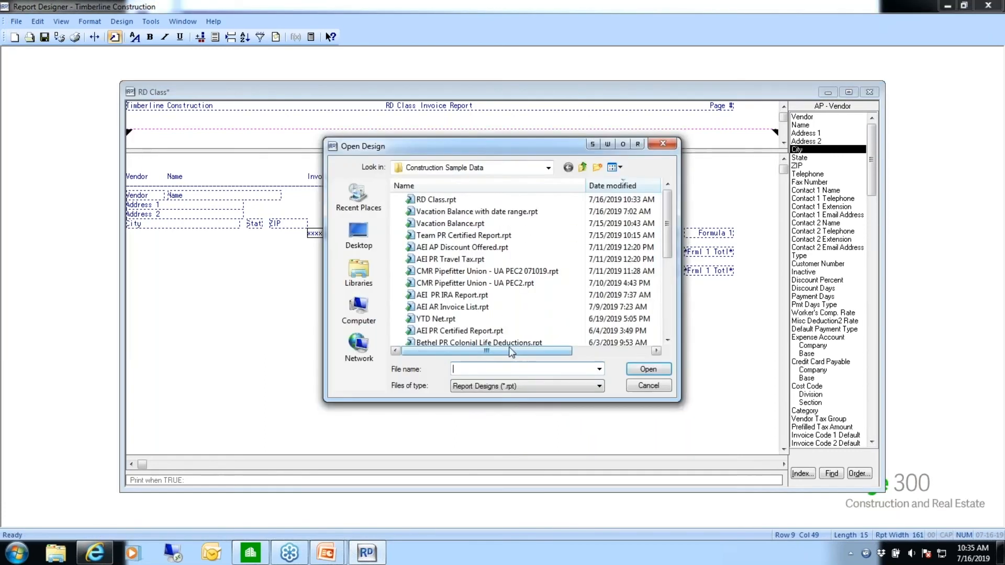
pyautogui.click(549, 168)
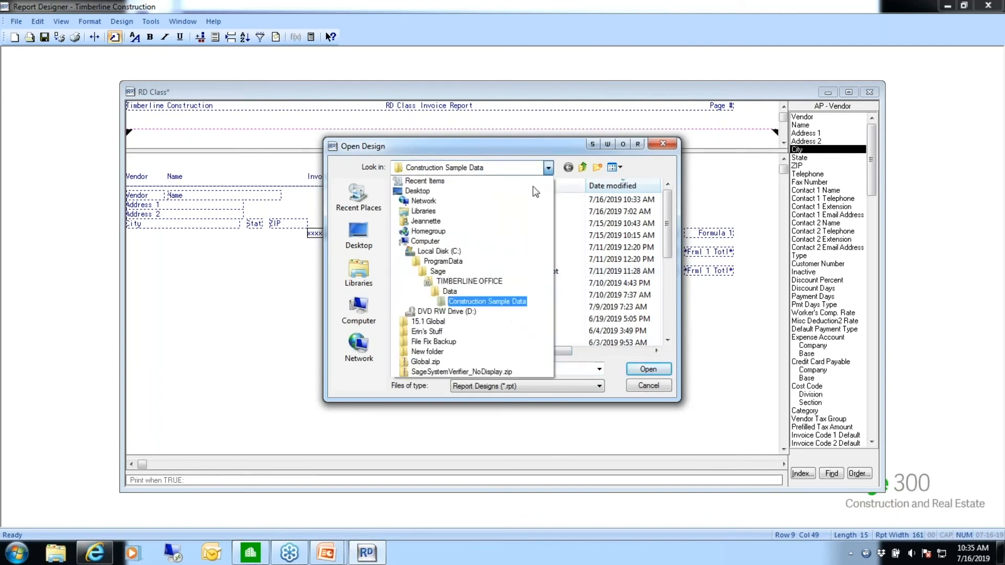
pyautogui.click(481, 282)
pyautogui.doubleClick(425, 212)
pyautogui.doubleClick(438, 200)
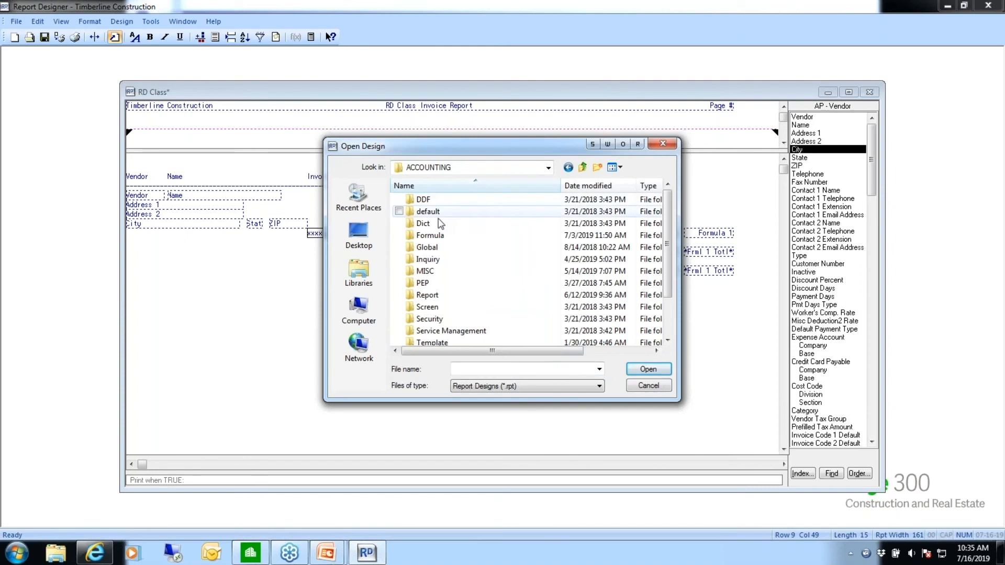
pyautogui.click(428, 295)
pyautogui.click(429, 296)
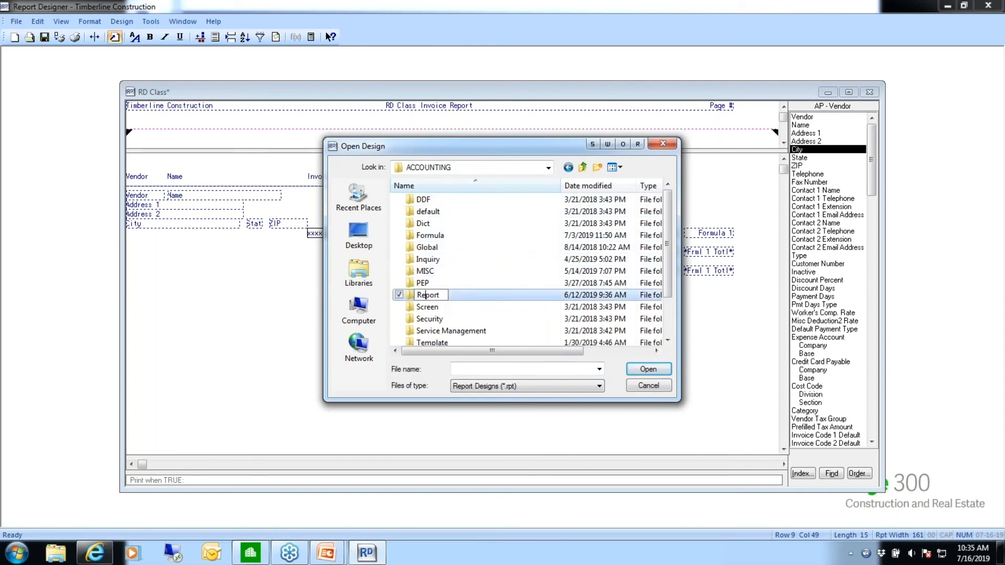
pyautogui.doubleClick(439, 294)
# Sort the report designs by name and open AP Invoice Aging with Cut-off Date.rpt.
pyautogui.moveTo(668, 195)
pyautogui.mouseDown()
pyautogui.moveTo(668, 252)
pyautogui.moveTo(655, 198)
pyautogui.mouseUp()
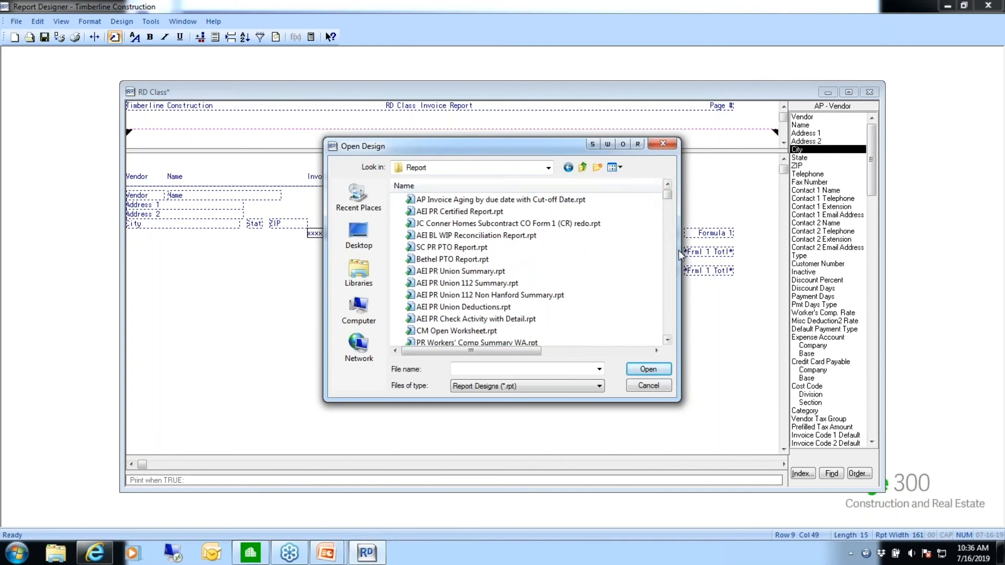
pyautogui.click(464, 186)
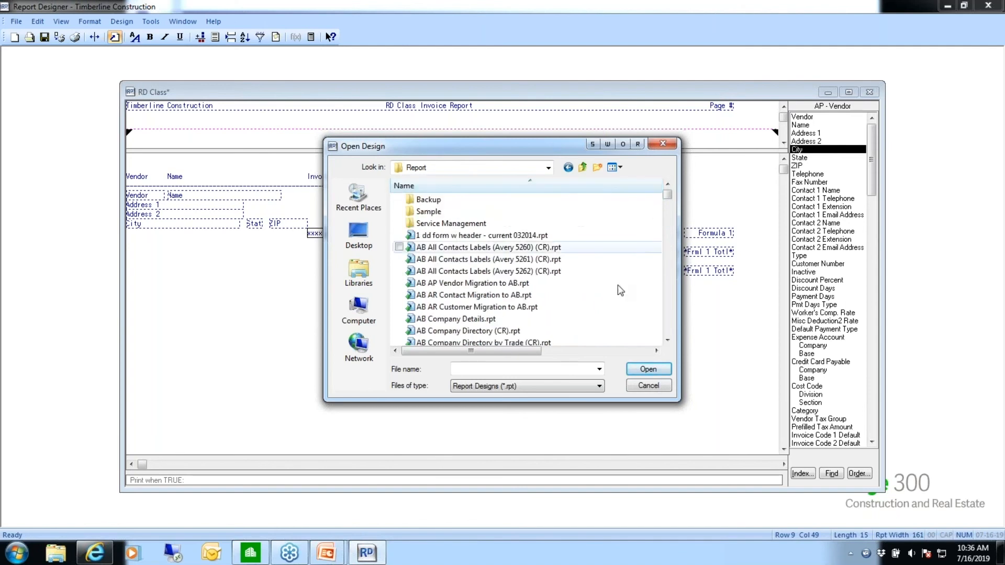
pyautogui.click(670, 315)
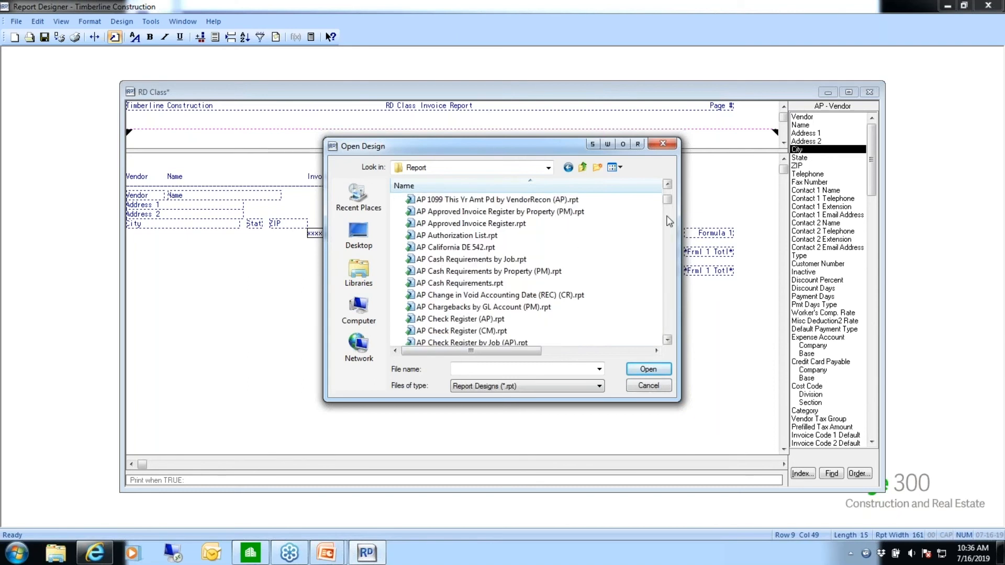
pyautogui.click(668, 185)
pyautogui.click(668, 186)
pyautogui.click(668, 341)
pyautogui.click(668, 341)
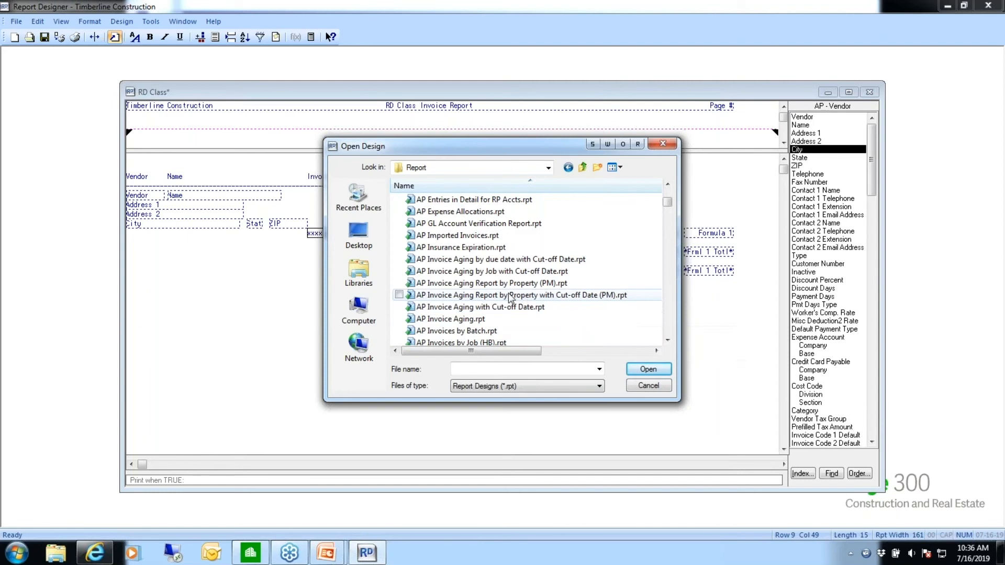
pyautogui.doubleClick(476, 308)
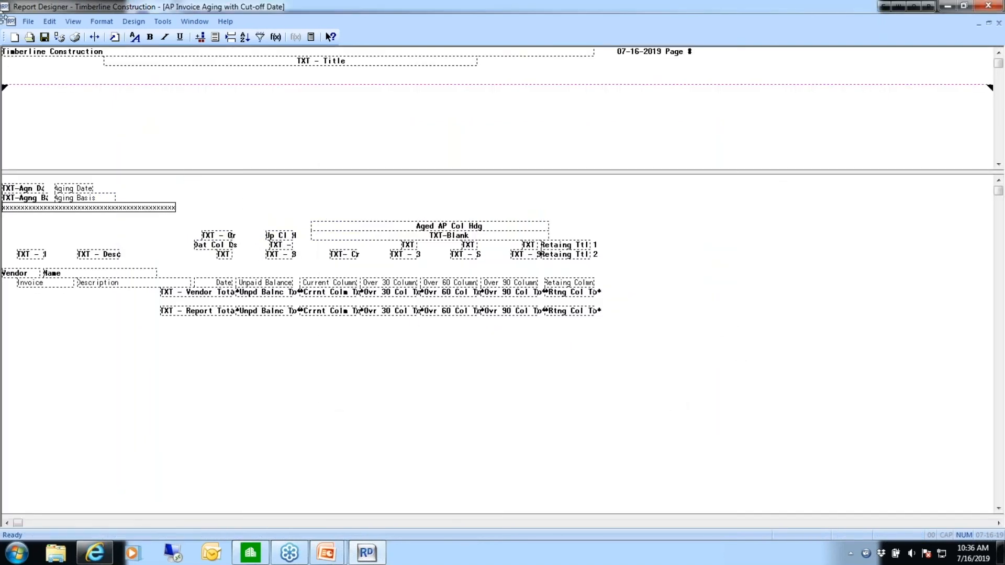
# Show the aging report's conditional print areas and examine the print condition on the Current Column field.
pyautogui.click(73, 21)
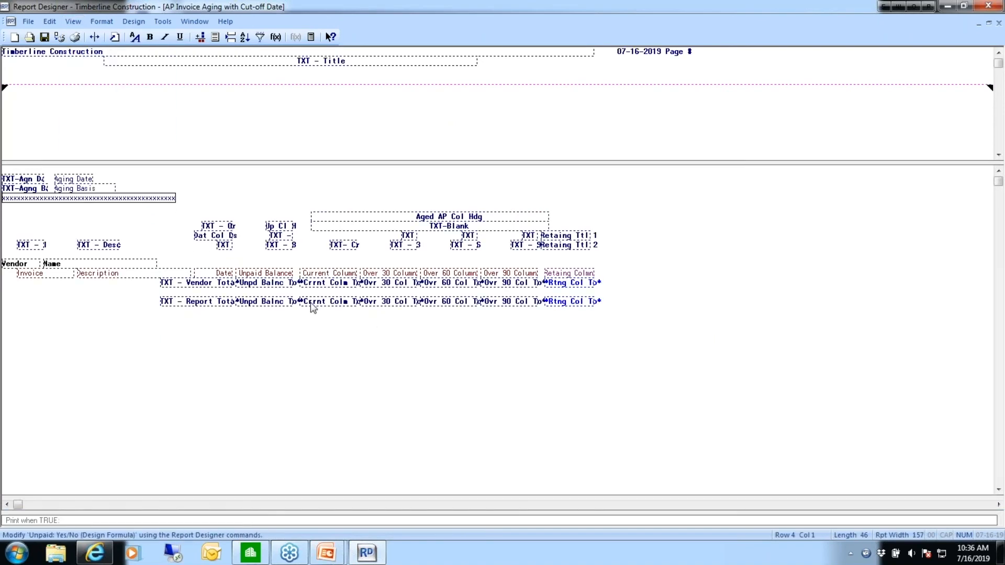
pyautogui.click(323, 278)
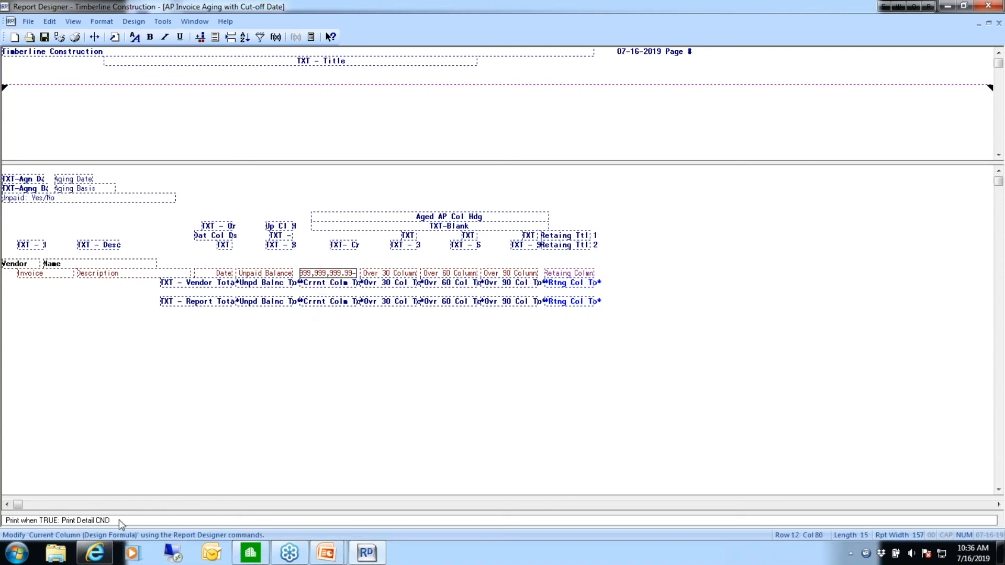
pyautogui.doubleClick(156, 520)
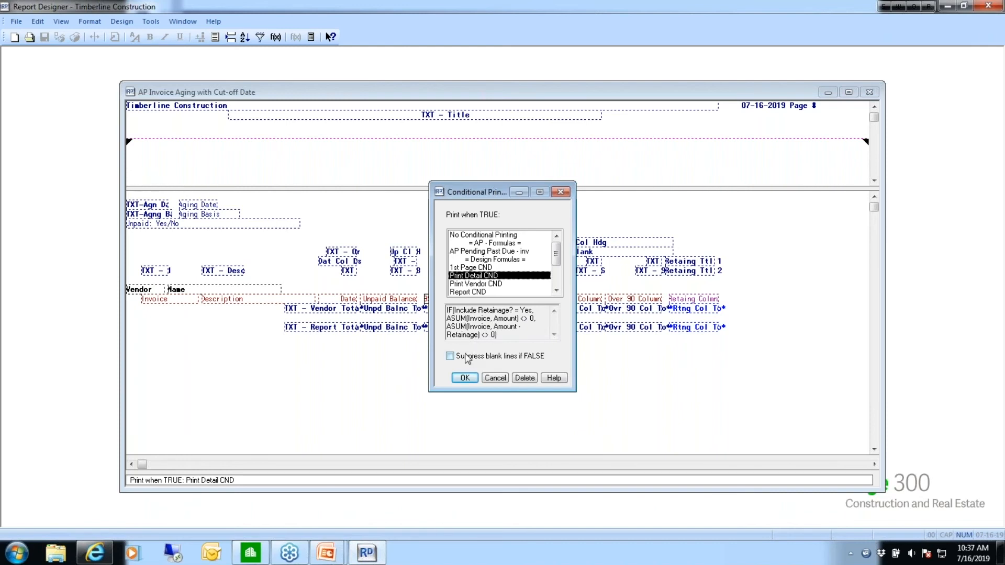
pyautogui.moveTo(496, 195); pyautogui.dragTo(736, 161)
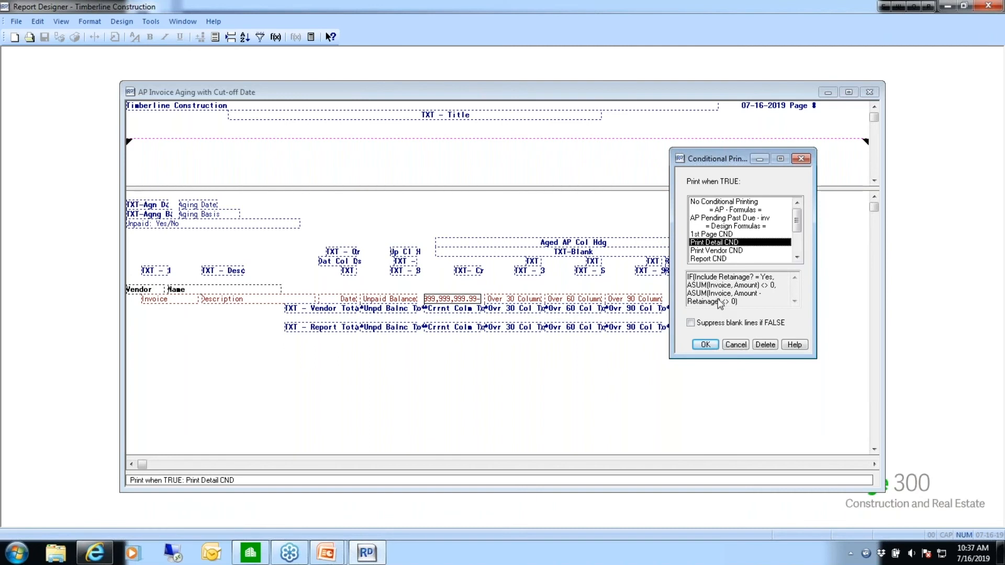
pyautogui.click(705, 344)
# Examine the print condition on the vendor Name field without changing it.
pyautogui.click(197, 289)
pyautogui.click(230, 290)
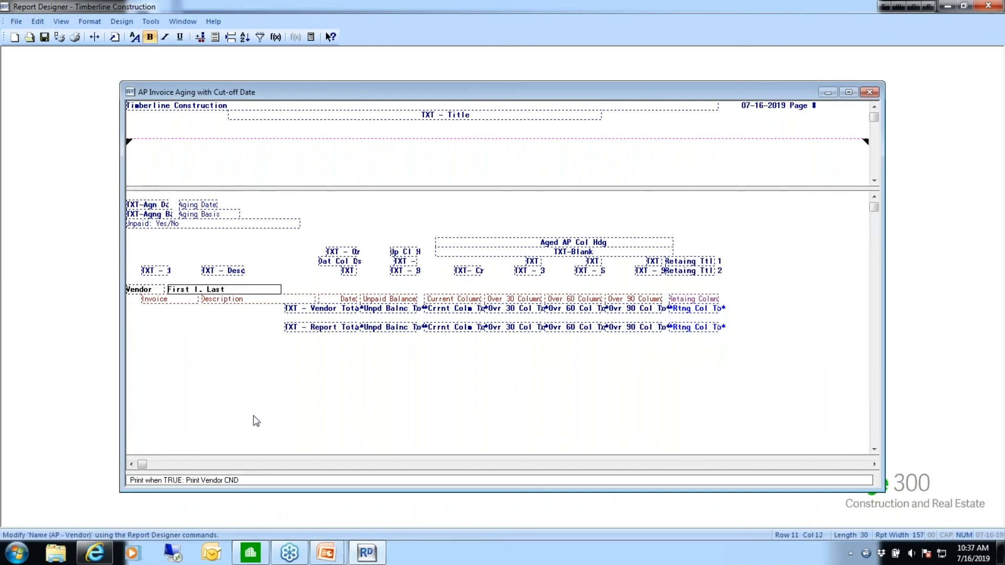
pyautogui.doubleClick(294, 480)
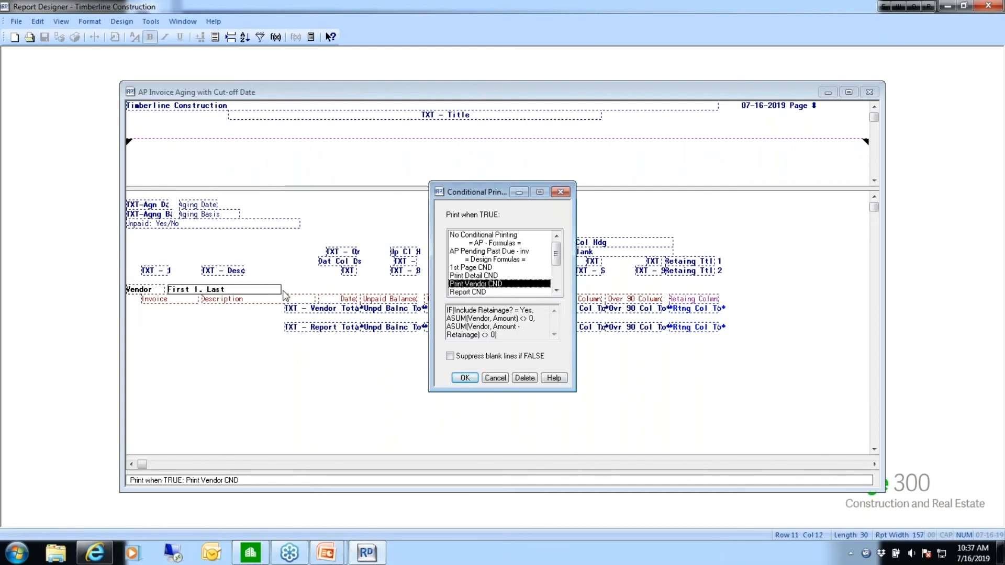
pyautogui.click(489, 379)
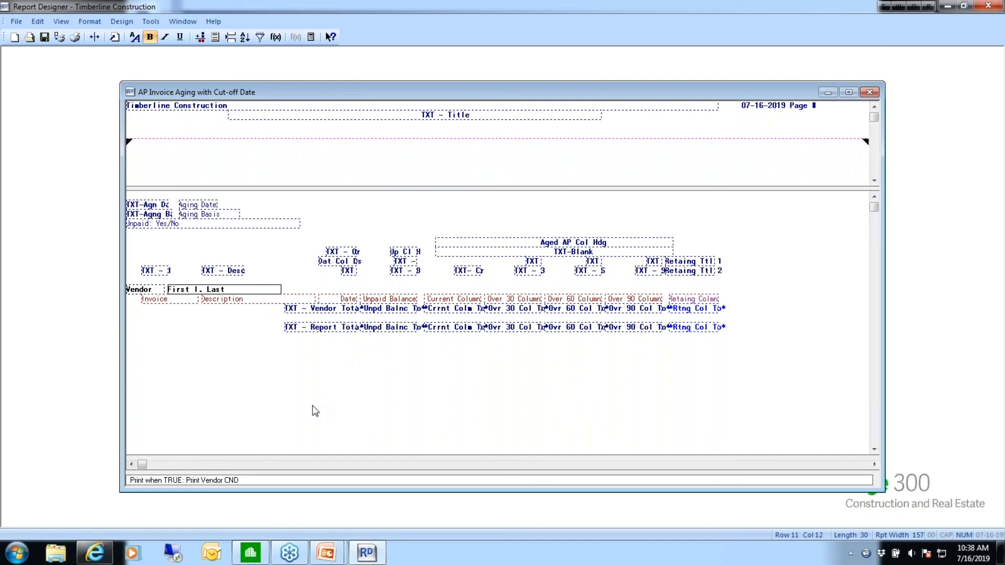
# Review the aging report's transaction conditions and close them unchanged.
pyautogui.click(121, 21)
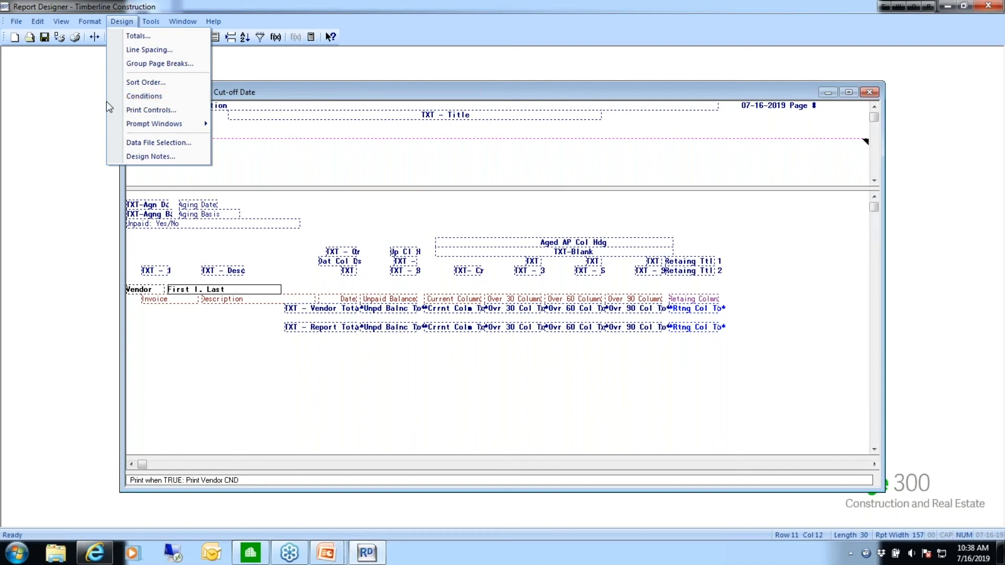
pyautogui.click(141, 95)
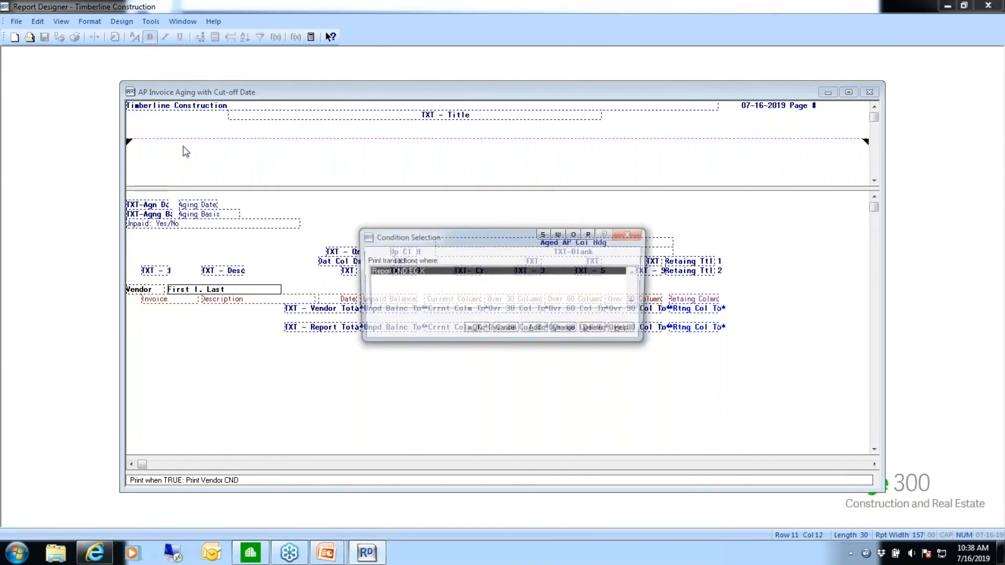
pyautogui.click(506, 330)
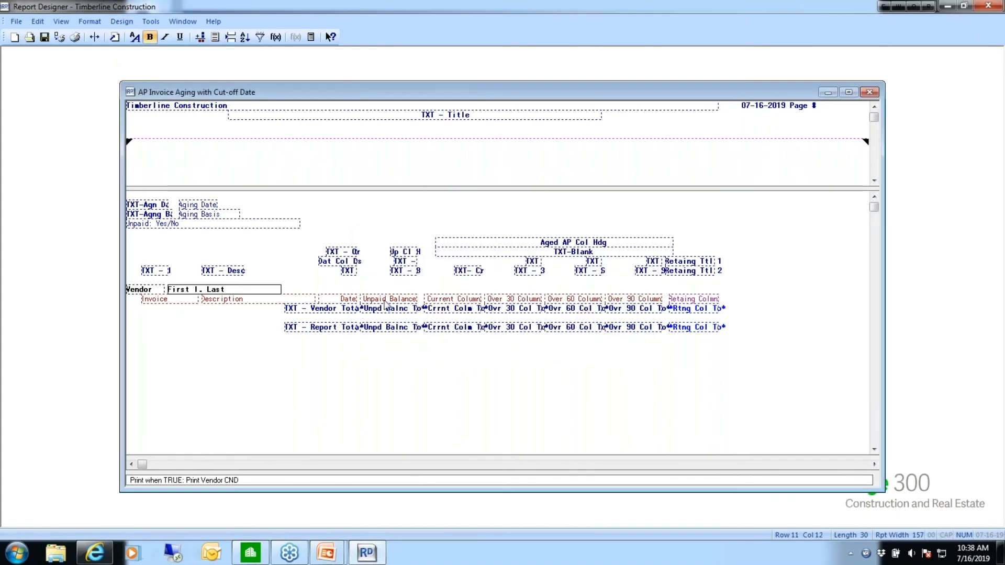
# Show the print controls in the AP Invoice Aging with Cut-off Date report.
pyautogui.click(60, 22)
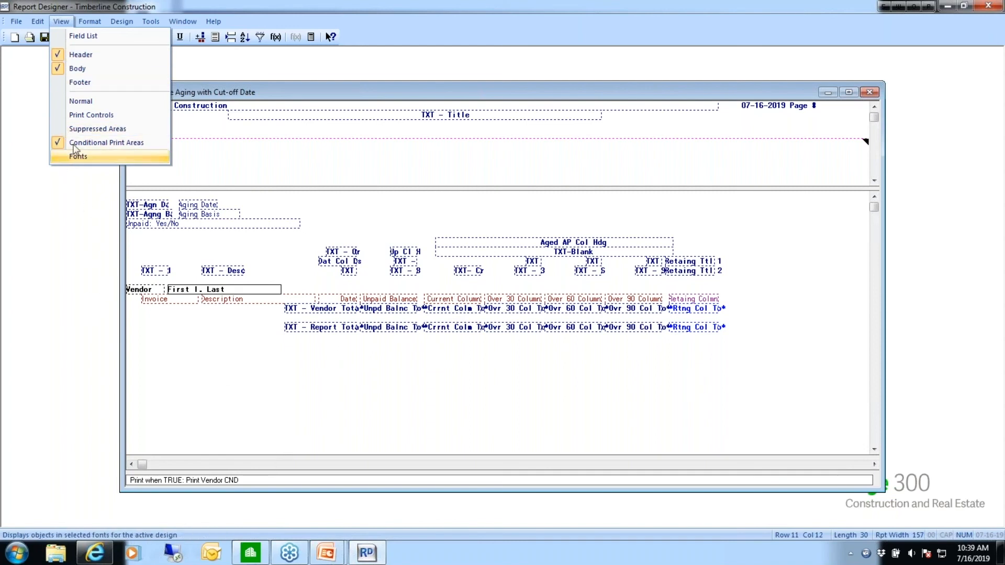
pyautogui.click(92, 115)
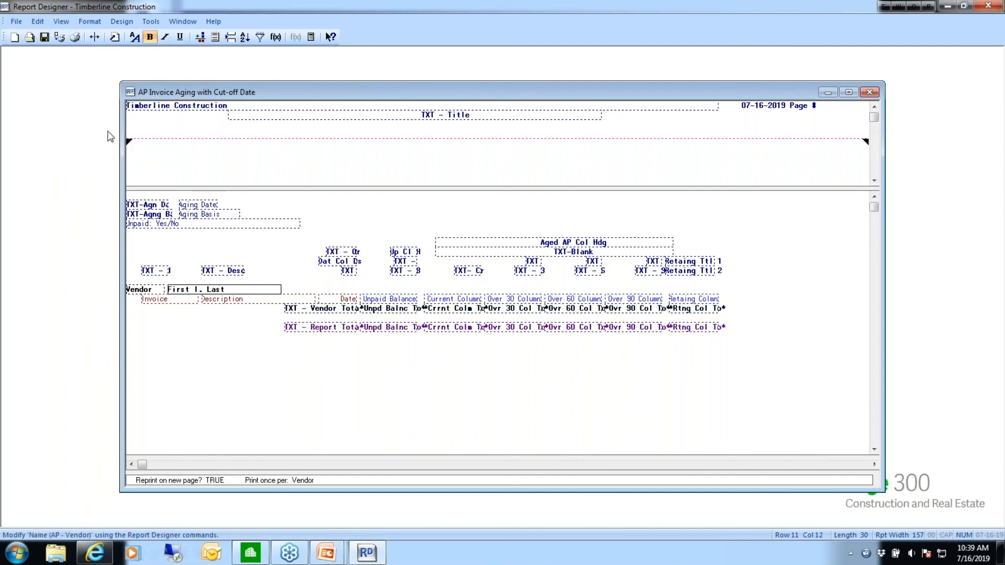
pyautogui.click(61, 22)
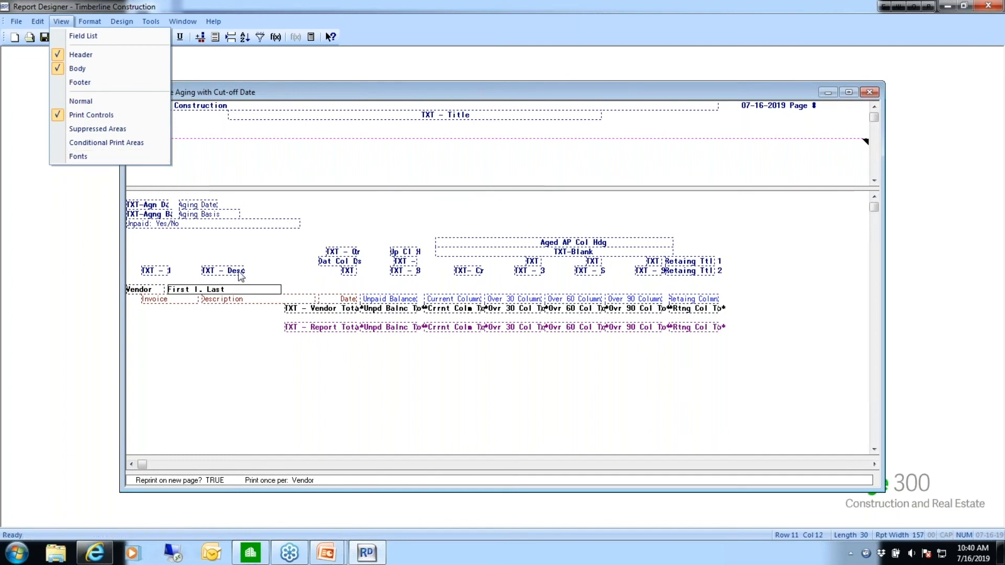
# Review the character formatting and font options for the invoice Description field in the aging report, accepting the font settings as they are.
pyautogui.click(229, 303)
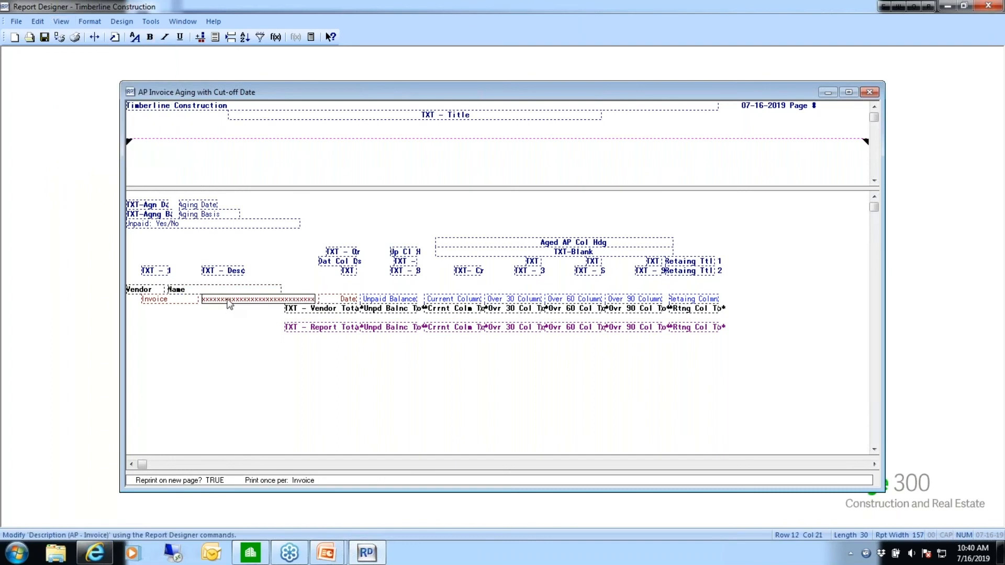
pyautogui.click(85, 25)
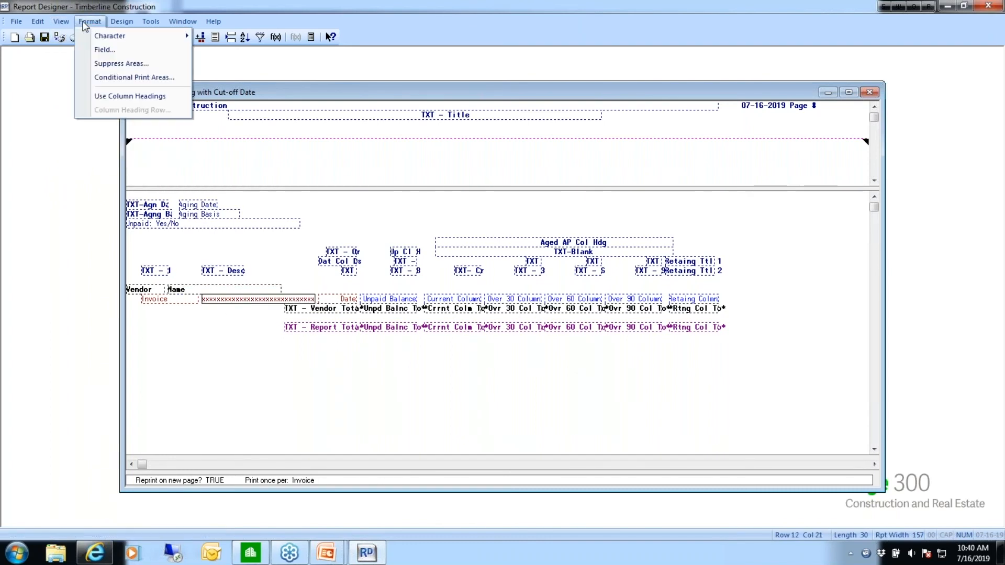
pyautogui.moveTo(58, 25)
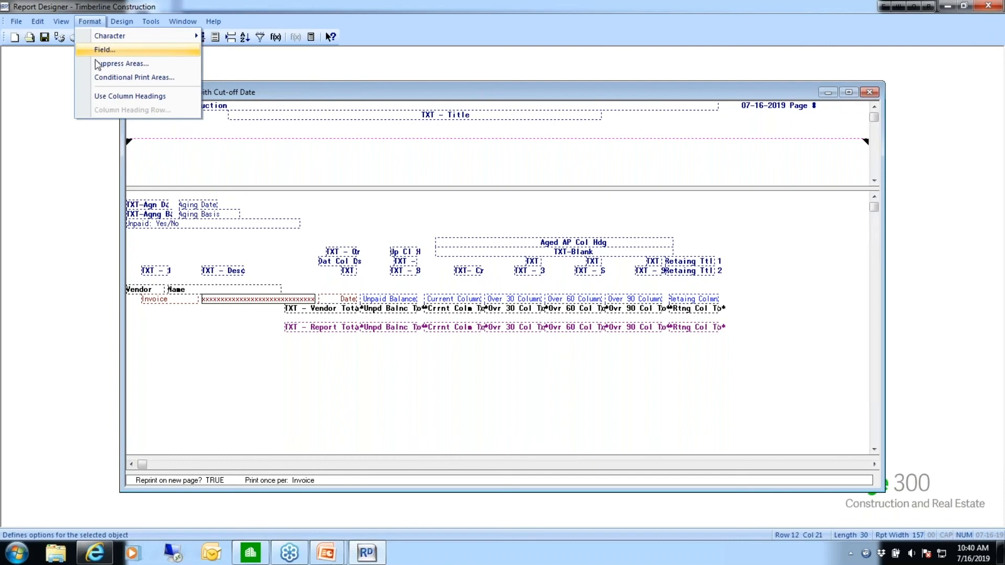
pyautogui.moveTo(101, 39)
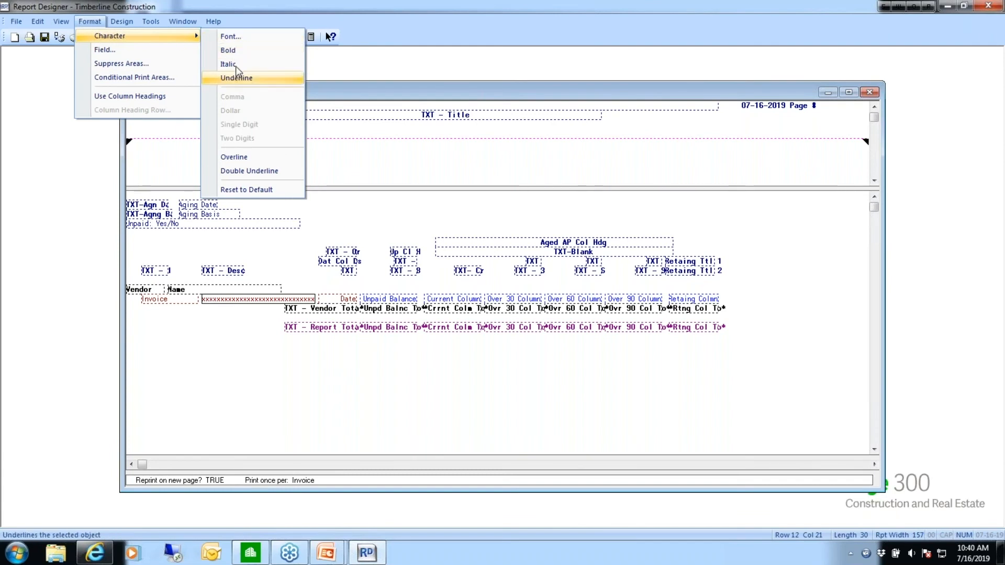
pyautogui.click(238, 35)
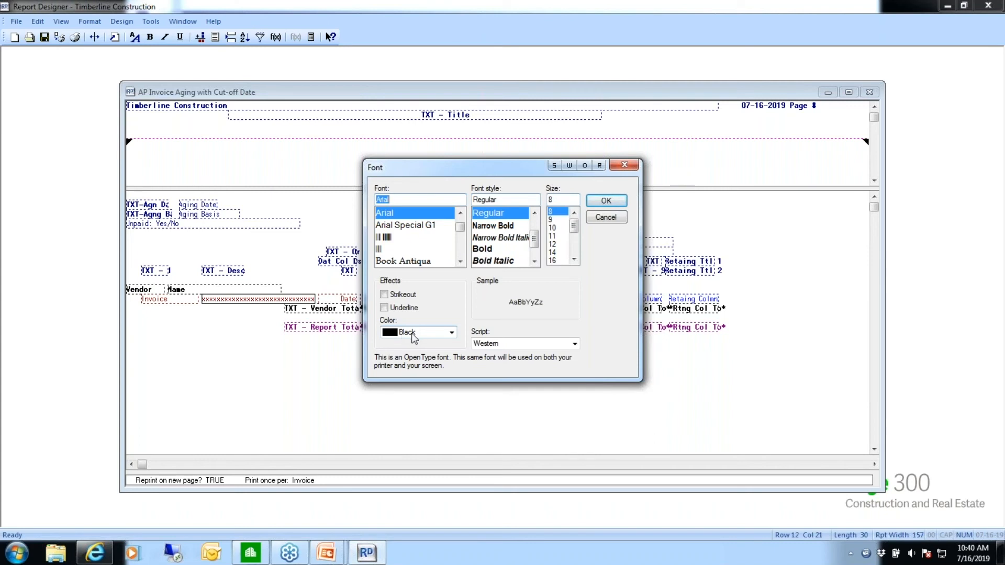
pyautogui.click(606, 200)
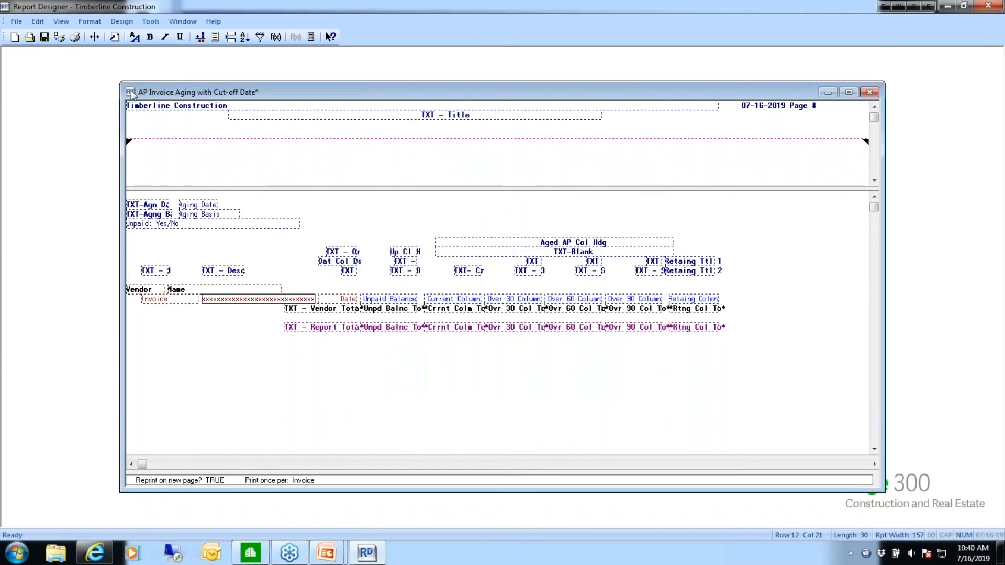
# Close the AP Invoice Aging with Cut-off Date report without saving changes.
pyautogui.click(16, 21)
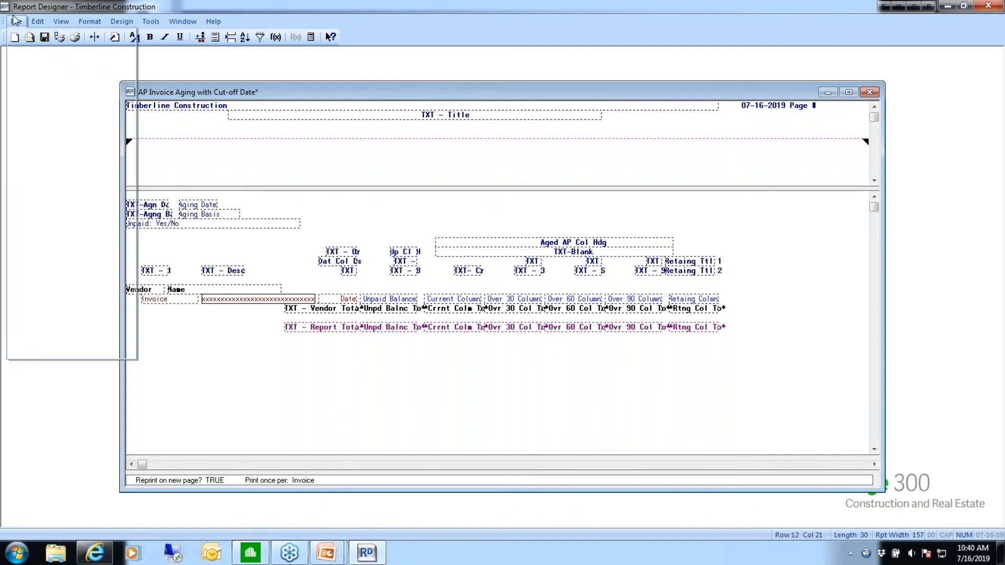
pyautogui.click(23, 64)
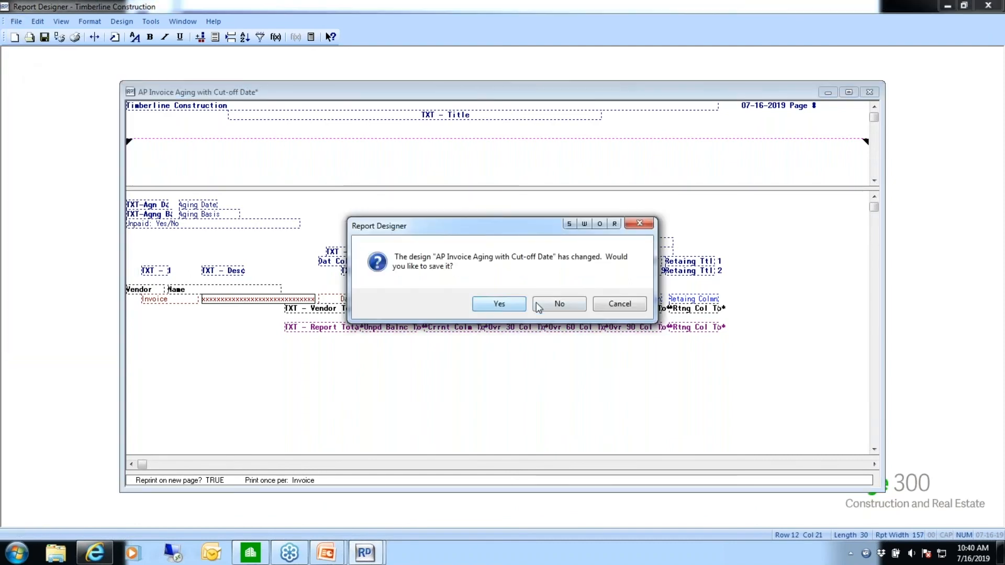
pyautogui.click(556, 307)
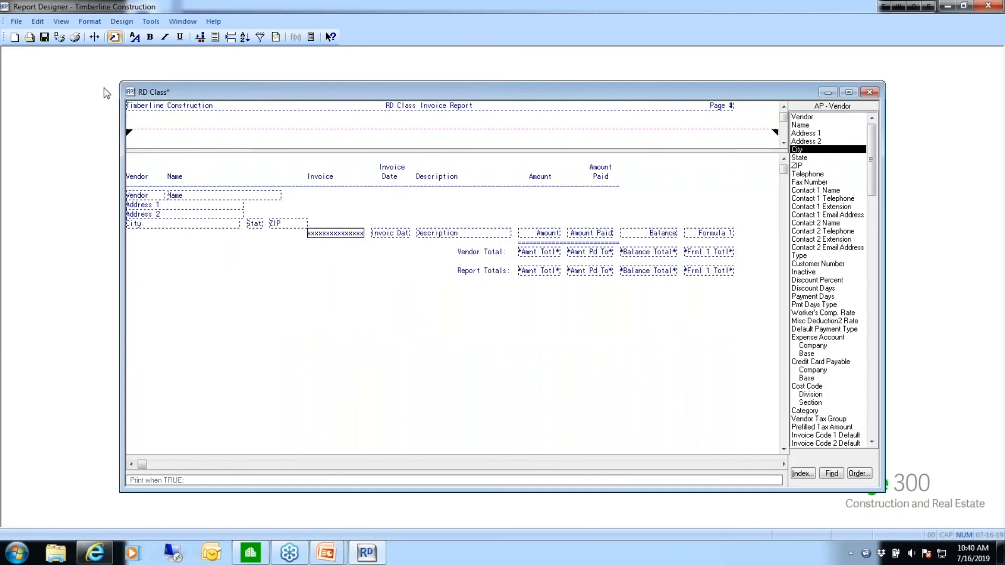
# Show the print controls in the RD Class design and set the Invoice field's font colour to Red.
pyautogui.click(61, 22)
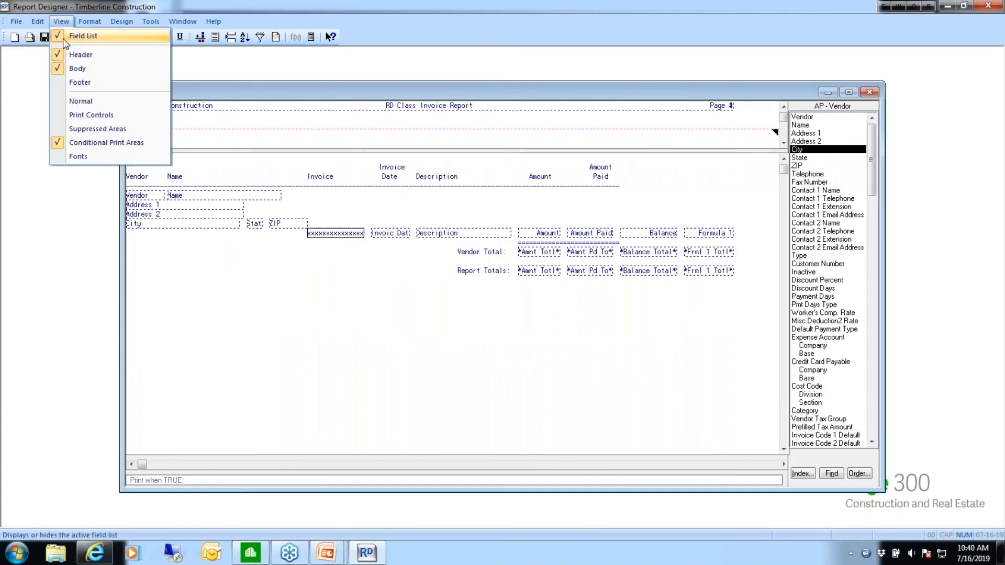
pyautogui.click(76, 116)
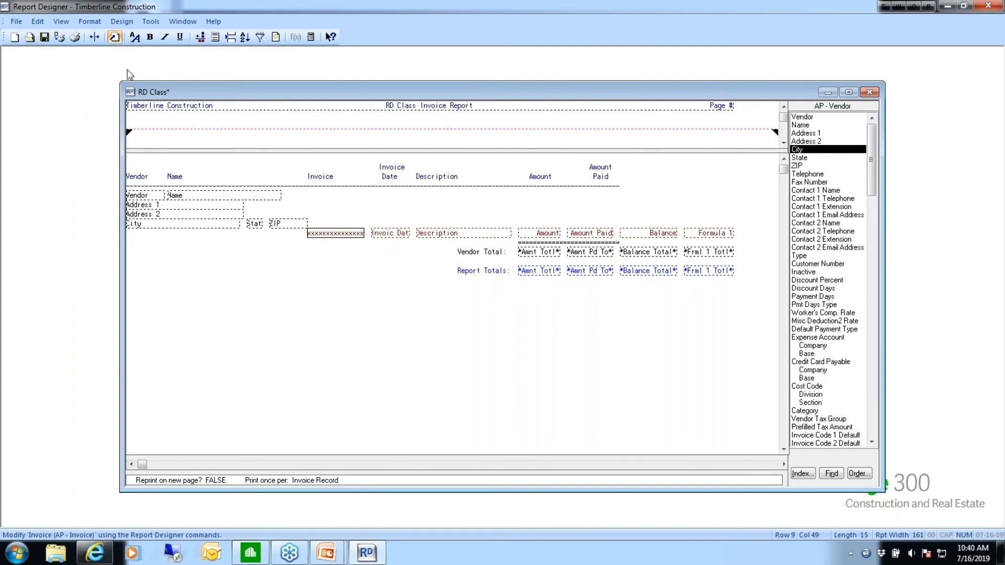
pyautogui.click(122, 22)
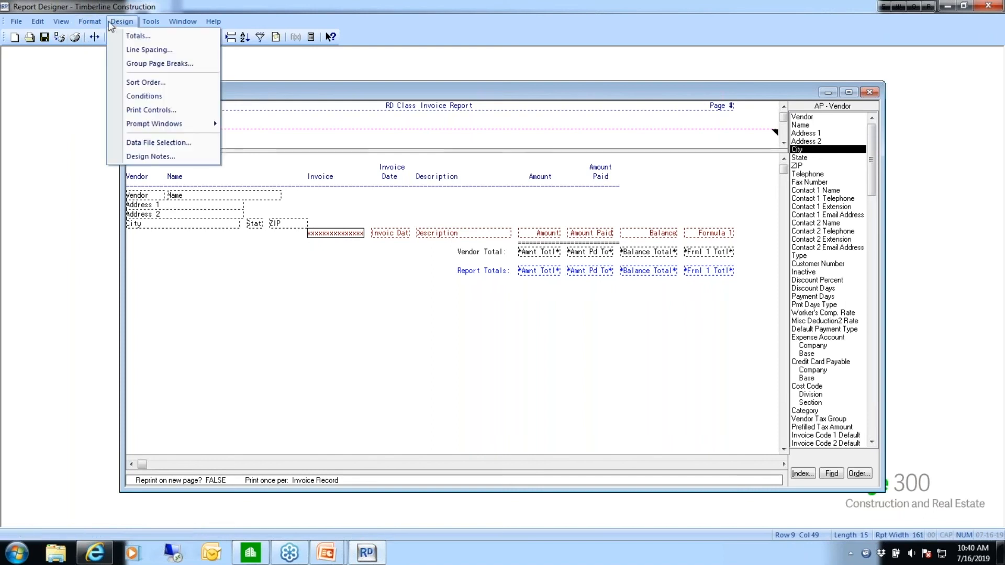
pyautogui.moveTo(96, 21)
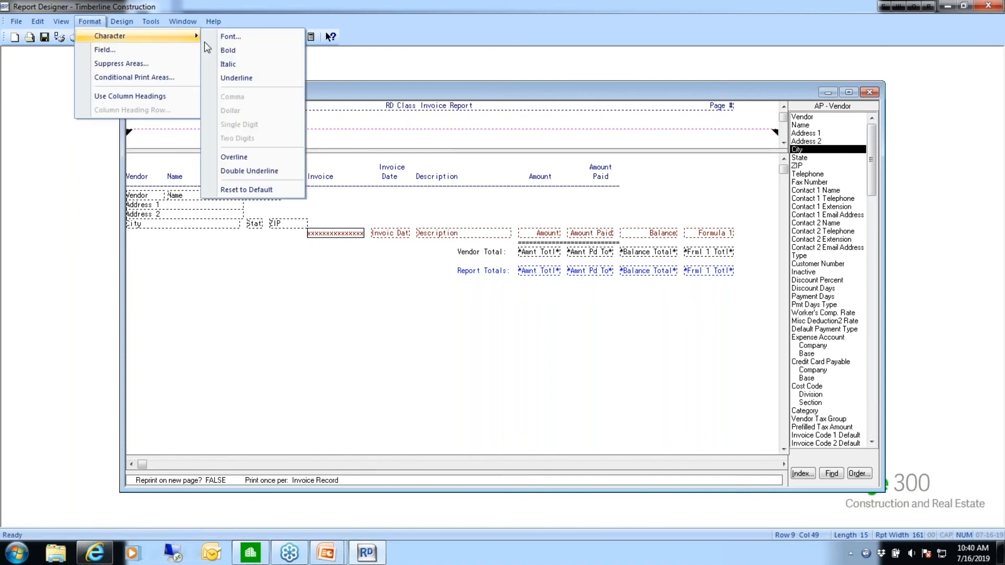
pyautogui.click(233, 36)
pyautogui.click(452, 333)
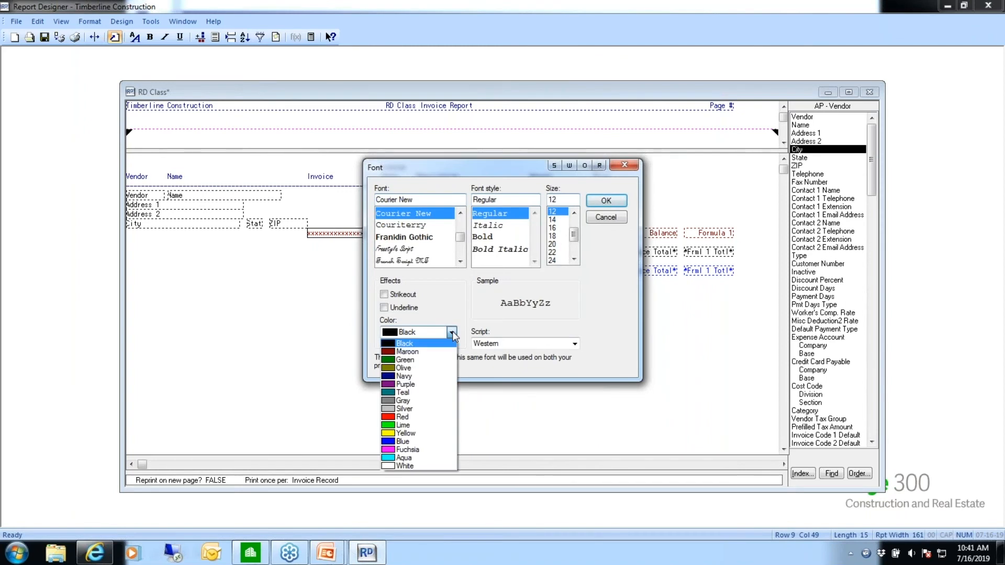
pyautogui.click(423, 418)
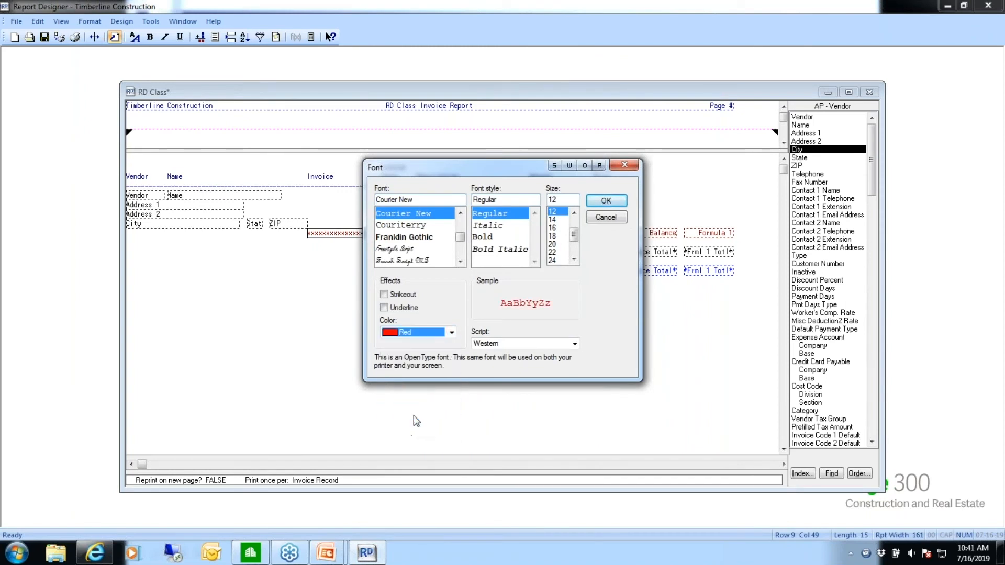
pyautogui.click(603, 204)
# Preview the RD Class report from the AP Master file for invoice dates 1-01-2015 to 5-31-2015, then close the preview and print selection.
pyautogui.click(60, 38)
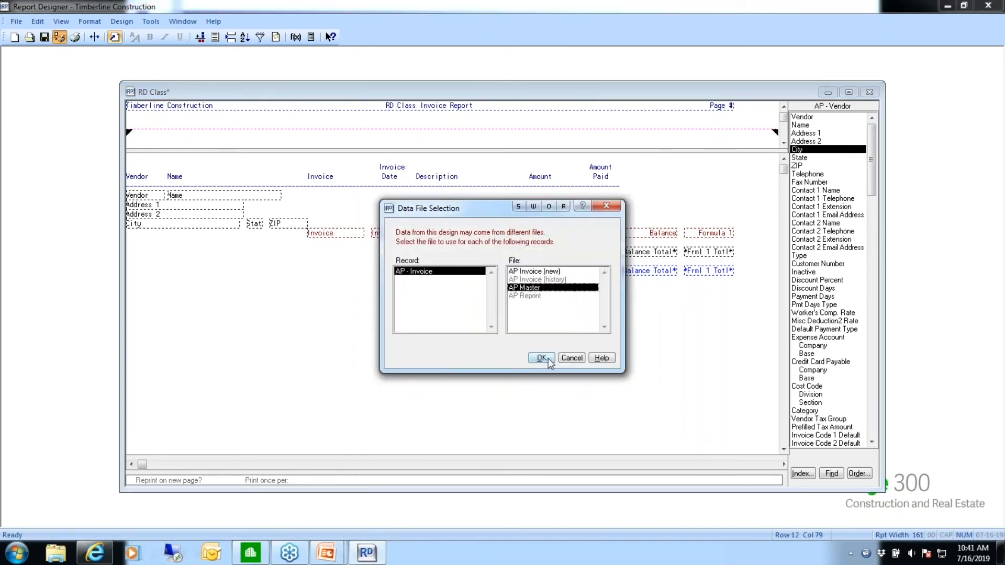
pyautogui.click(549, 361)
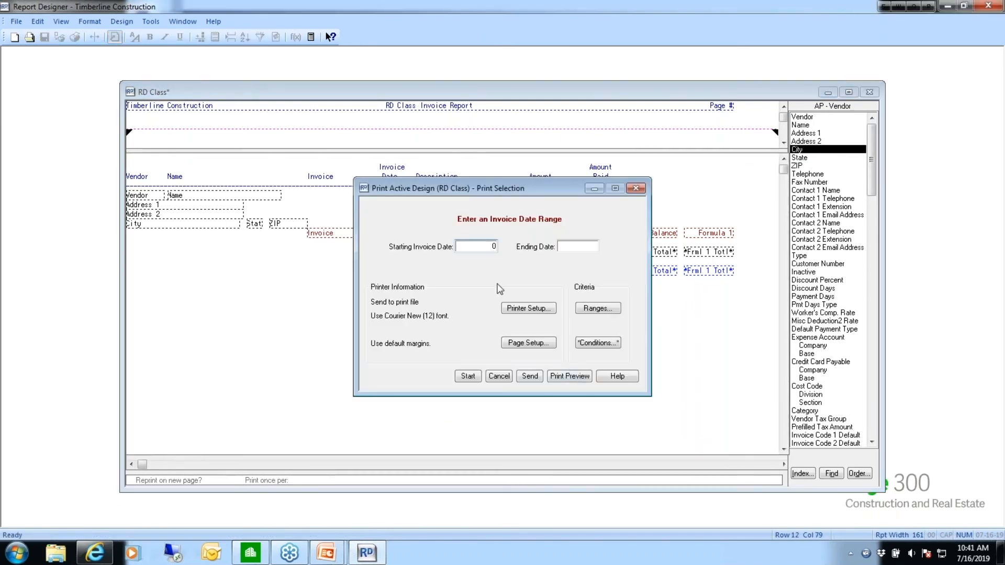
pyautogui.write('010115')
pyautogui.press('Tab')
pyautogui.write('053115')
pyautogui.press('Tab')
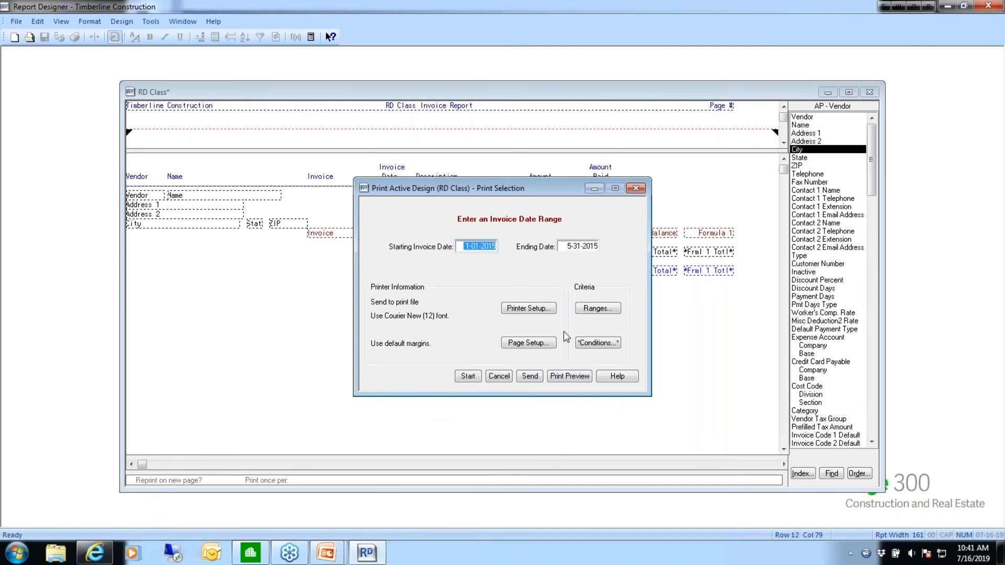
pyautogui.click(560, 378)
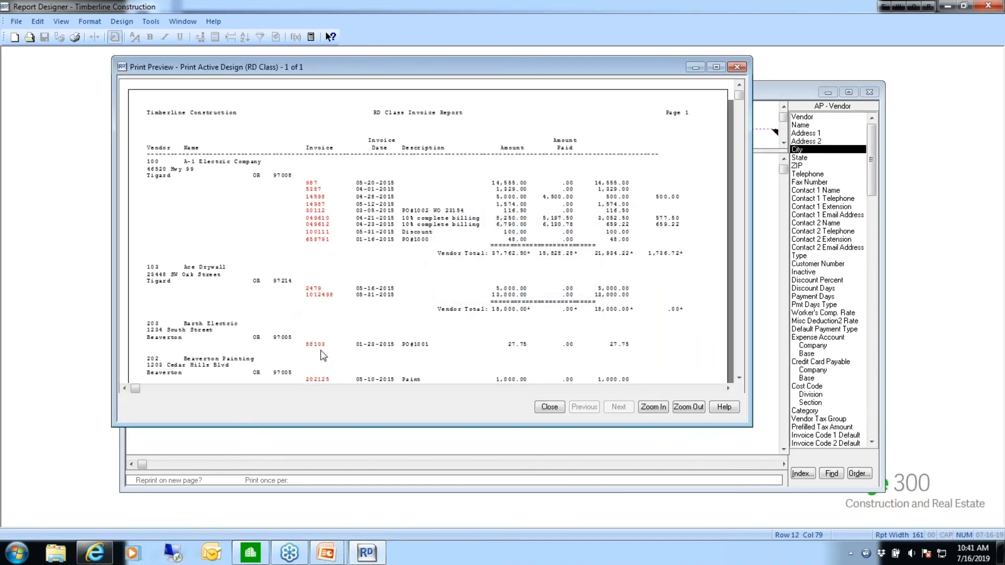
pyautogui.click(550, 408)
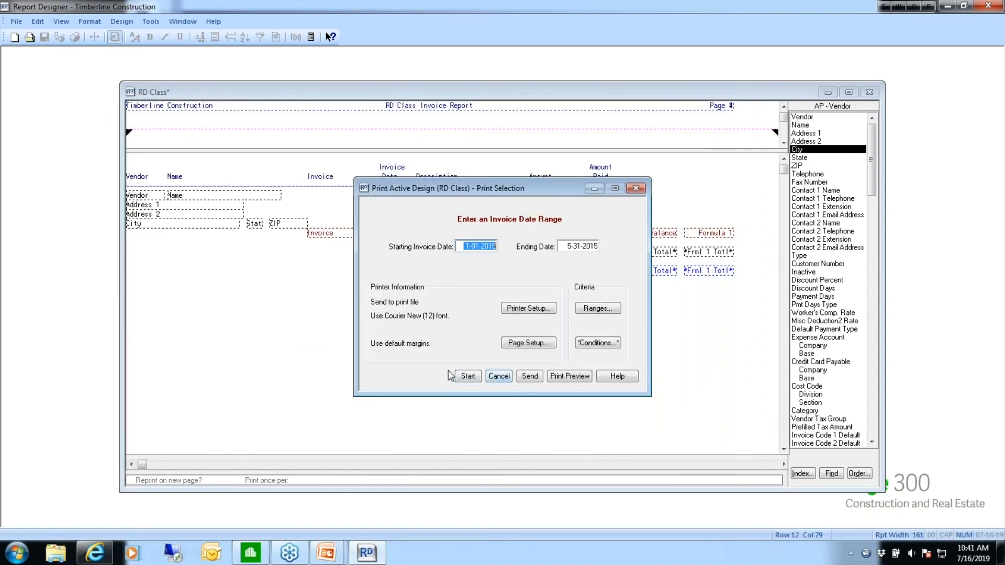
pyautogui.click(499, 376)
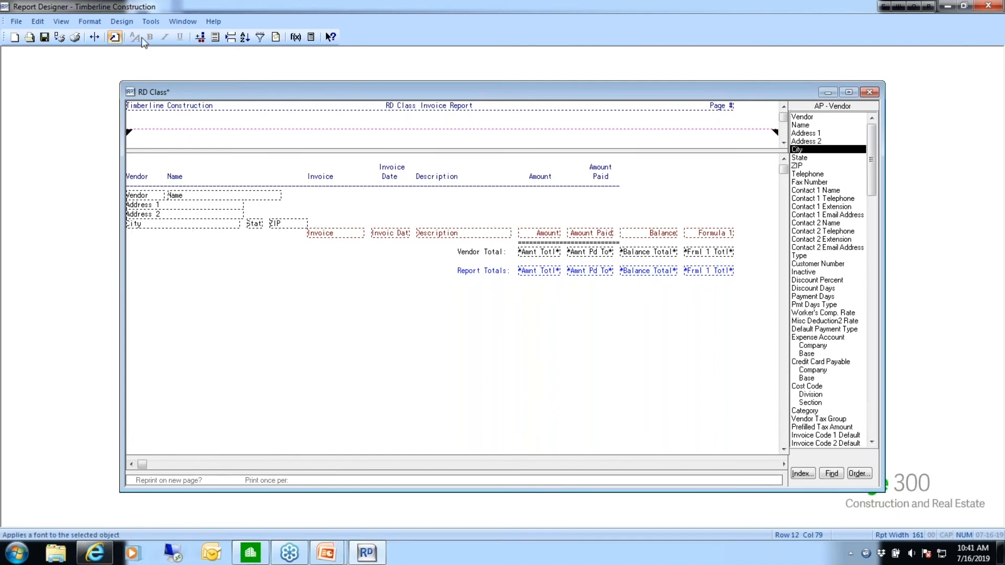
# Create a new design formula from the AP - Vendor fields: Join (City, ", ", State, " ",ZIP).
pyautogui.click(151, 21)
pyautogui.click(173, 94)
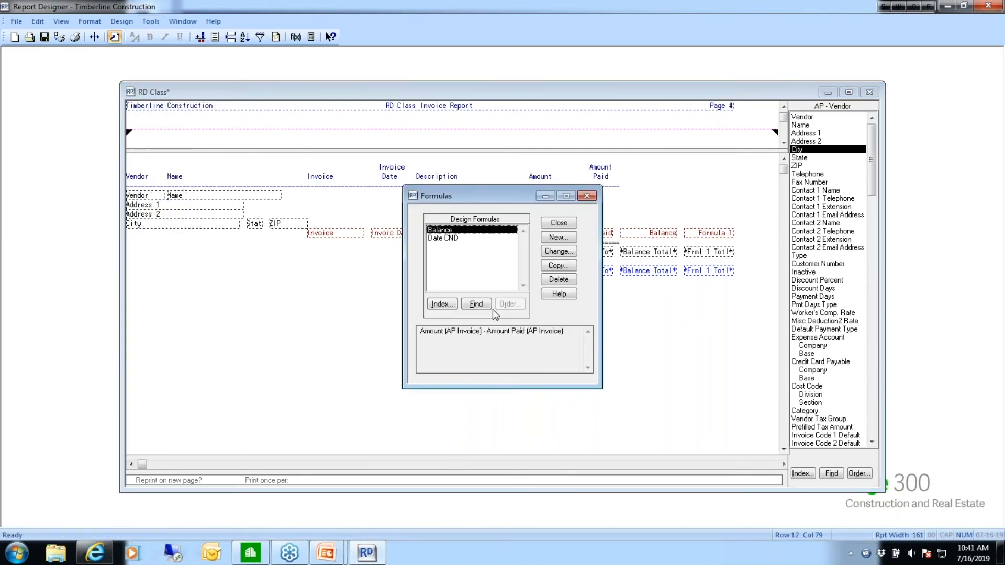
pyautogui.click(559, 237)
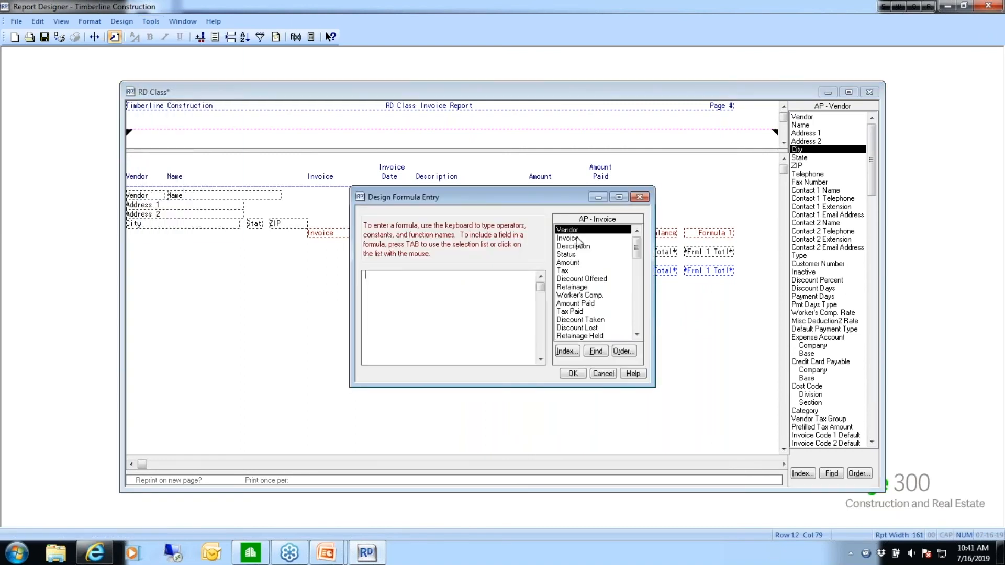
pyautogui.click(566, 351)
pyautogui.doubleClick(485, 262)
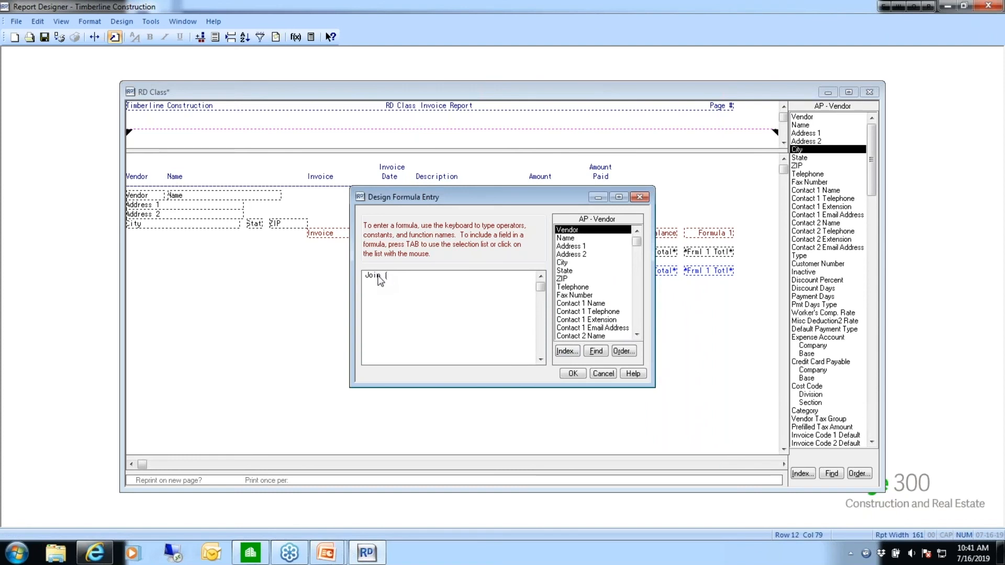
pyautogui.click(562, 262)
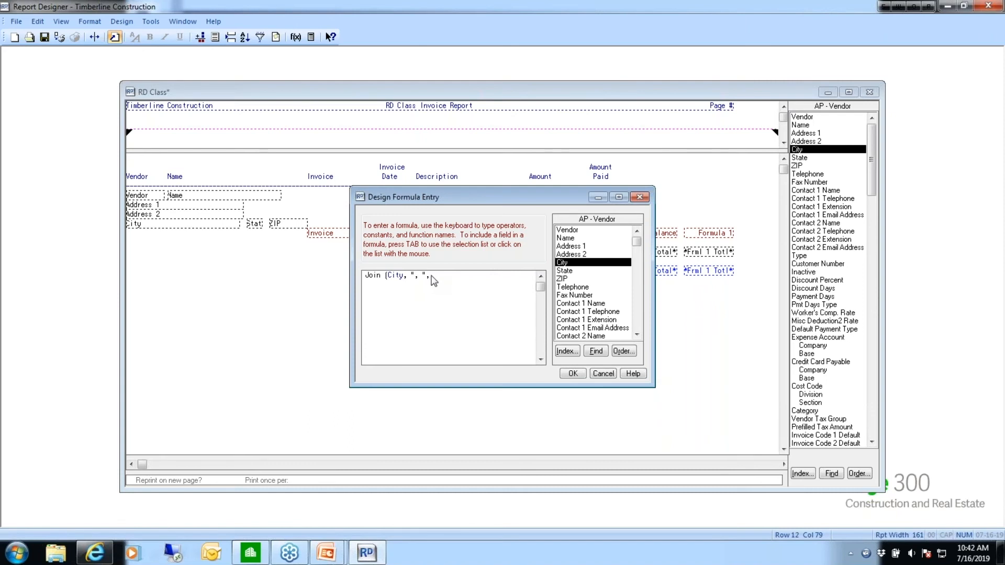
pyautogui.click(565, 271)
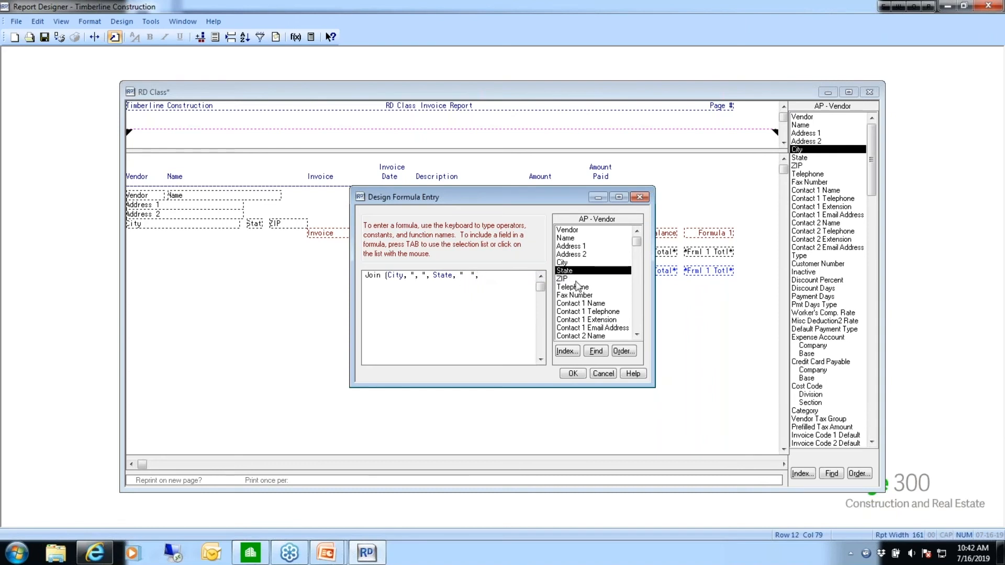
pyautogui.click(563, 279)
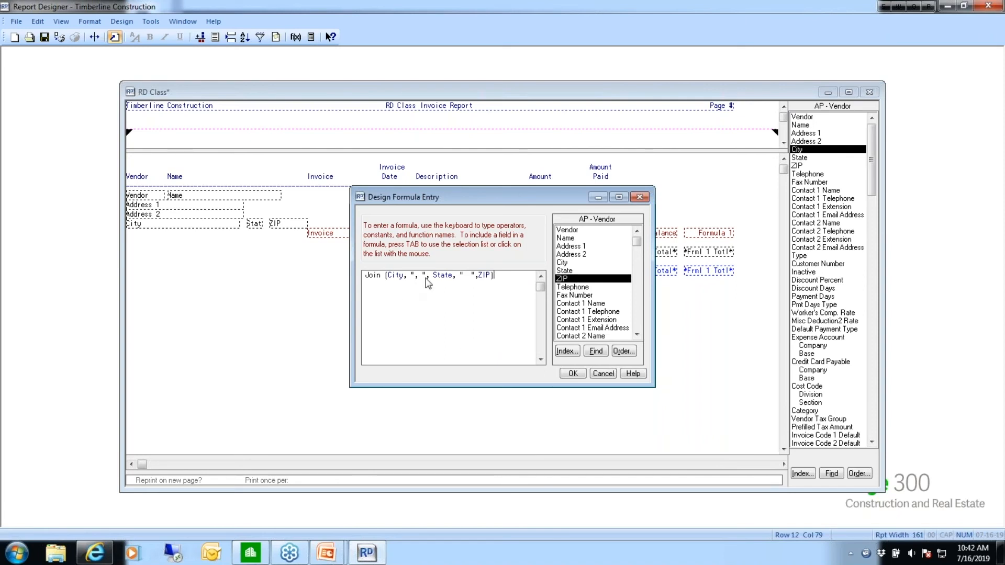
# Save the join formula as City State Zip and close the formula list.
pyautogui.click(572, 374)
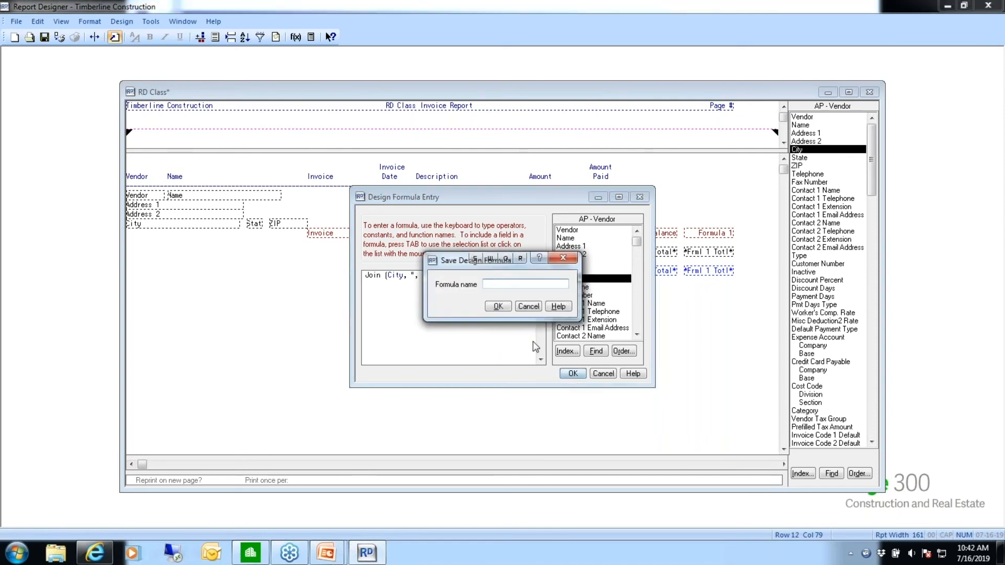
pyautogui.write('City State X')
pyautogui.press('BackSpace')
pyautogui.write('Zip')
pyautogui.click(496, 309)
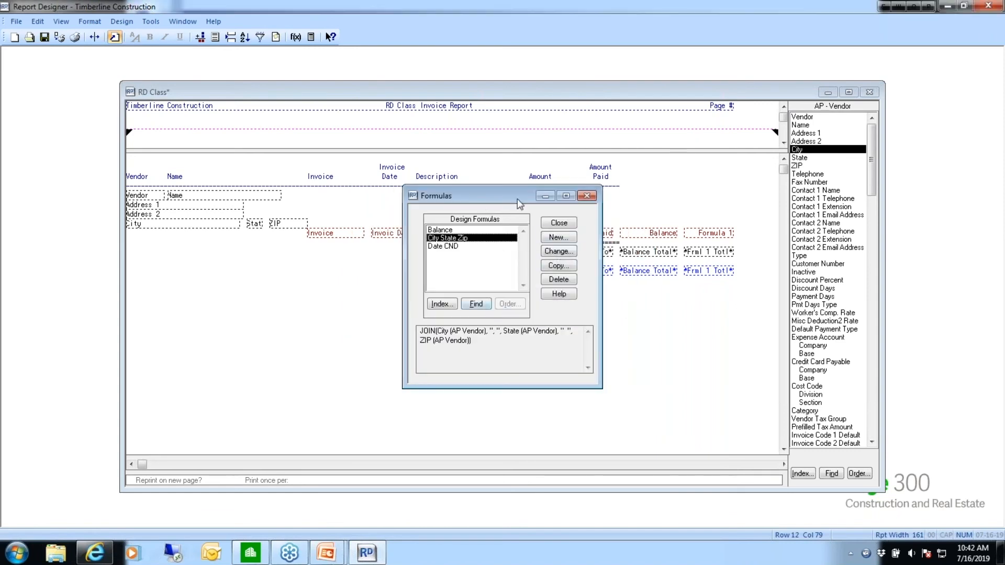
pyautogui.click(559, 224)
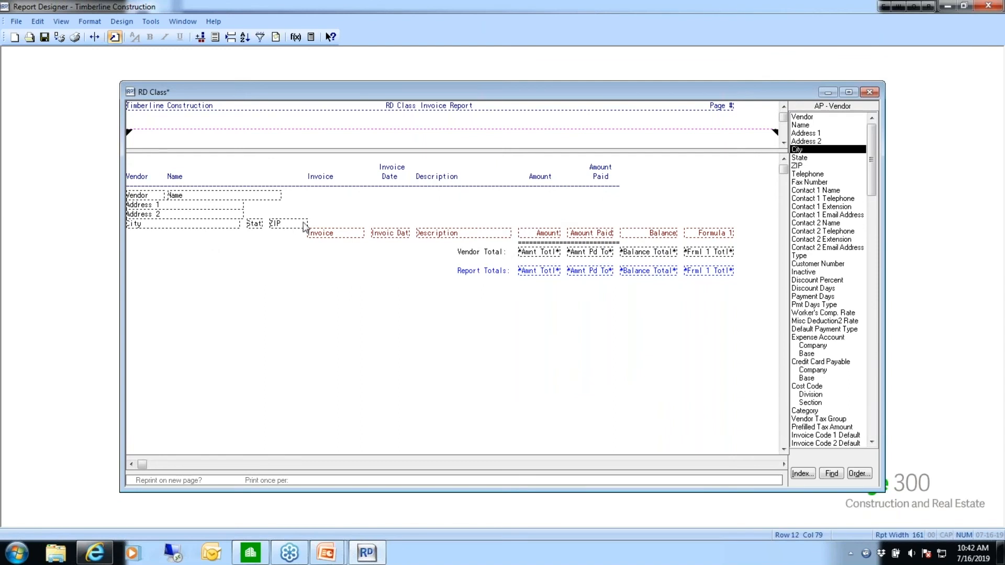
# Delete the City, State and ZIP fields from the row below Address 2, including the fields in the block.
pyautogui.moveTo(310, 226); pyautogui.dragTo(122, 229)
pyautogui.press('Delete')
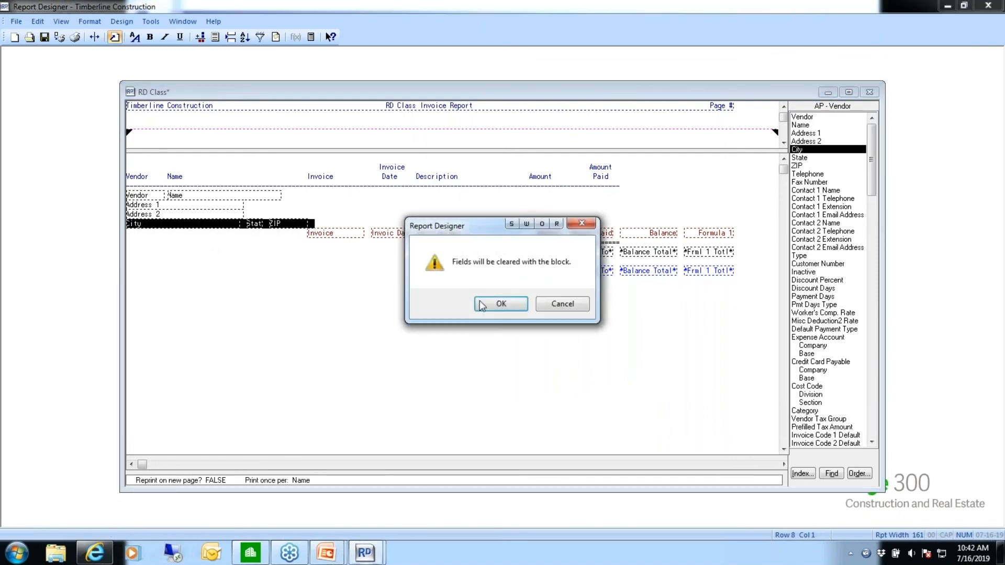
pyautogui.click(502, 304)
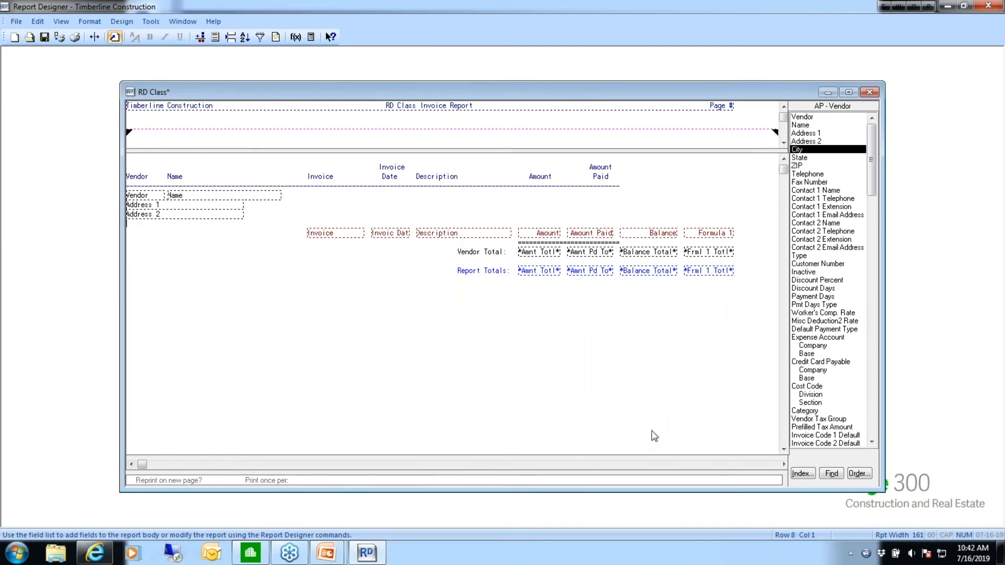
# Add the City State Zip design formula on the row below Address 2 and save the design.
pyautogui.click(803, 474)
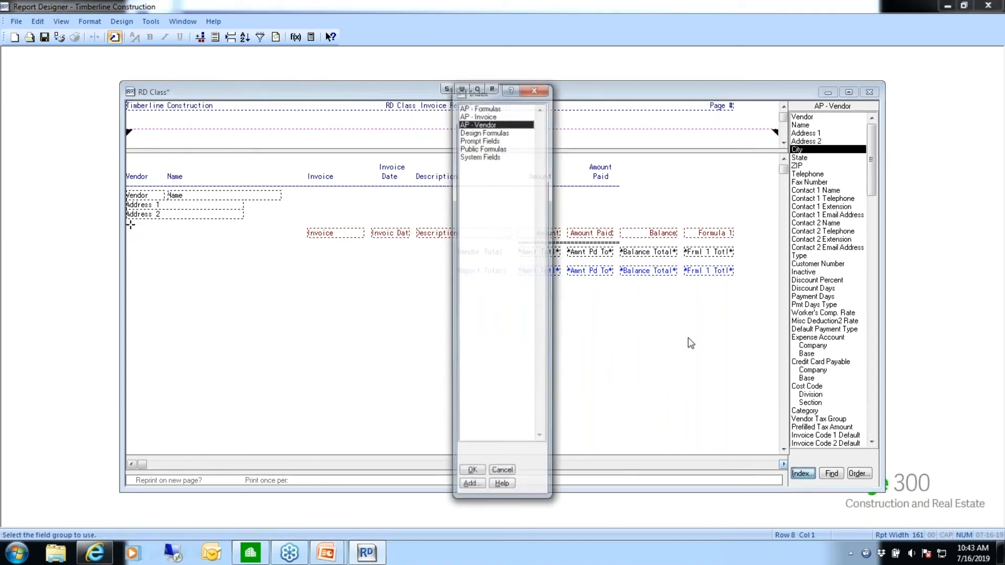
pyautogui.click(488, 132)
pyautogui.doubleClick(488, 133)
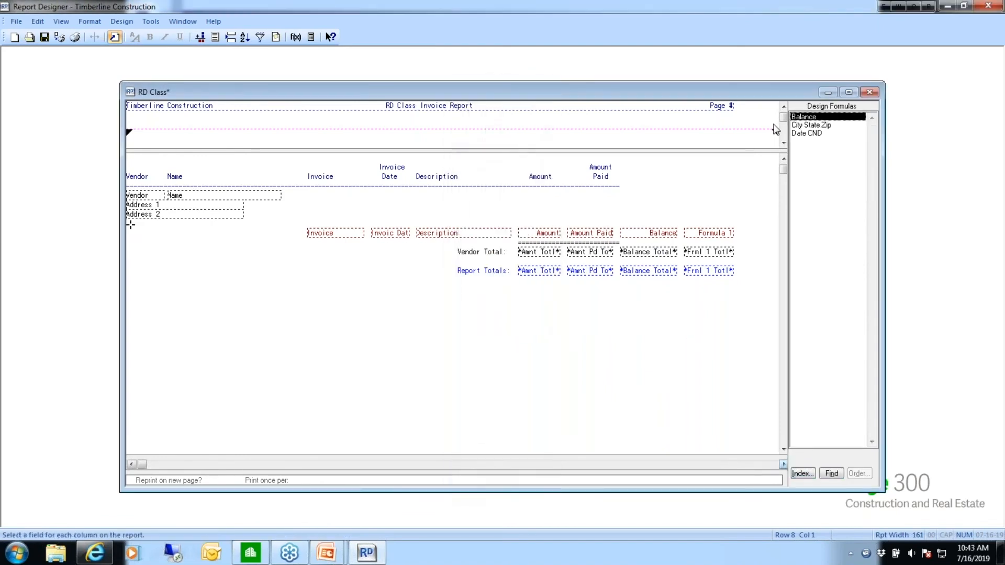
pyautogui.doubleClick(810, 125)
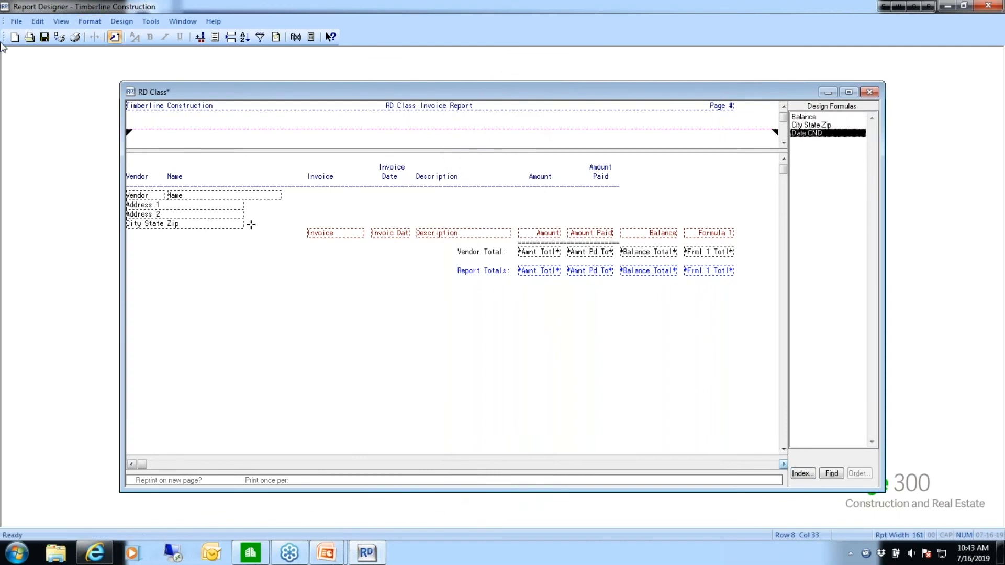
pyautogui.click(44, 37)
# Preview the report from AP Master for invoice dates 1-01-2015 to 5-31-2015 to check the joined address line, then close the preview and print selection.
pyautogui.click(59, 38)
pyautogui.click(521, 288)
pyautogui.click(539, 358)
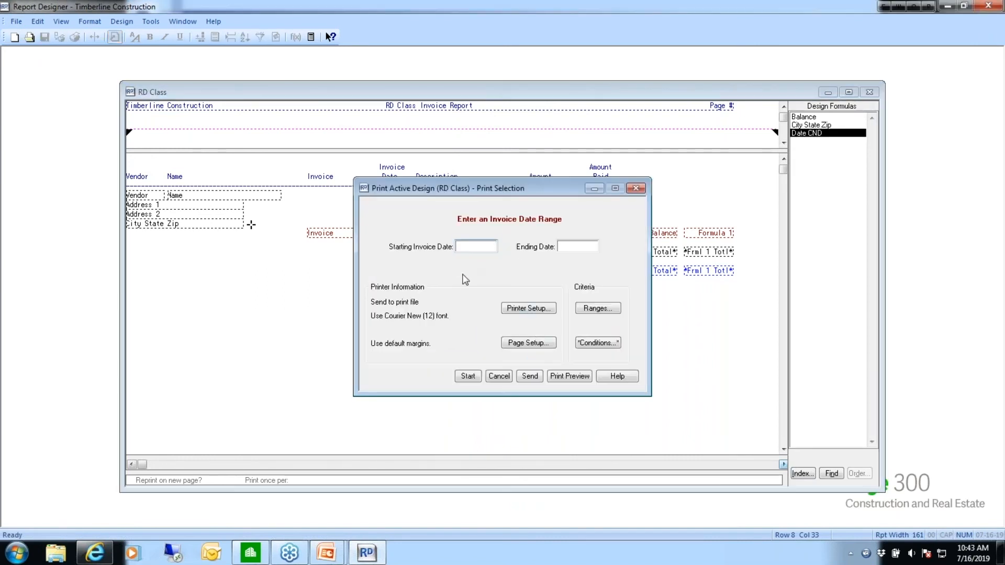
pyautogui.write('010115')
pyautogui.press('Tab')
pyautogui.write('3115')
pyautogui.press('Tab')
pyautogui.click(561, 377)
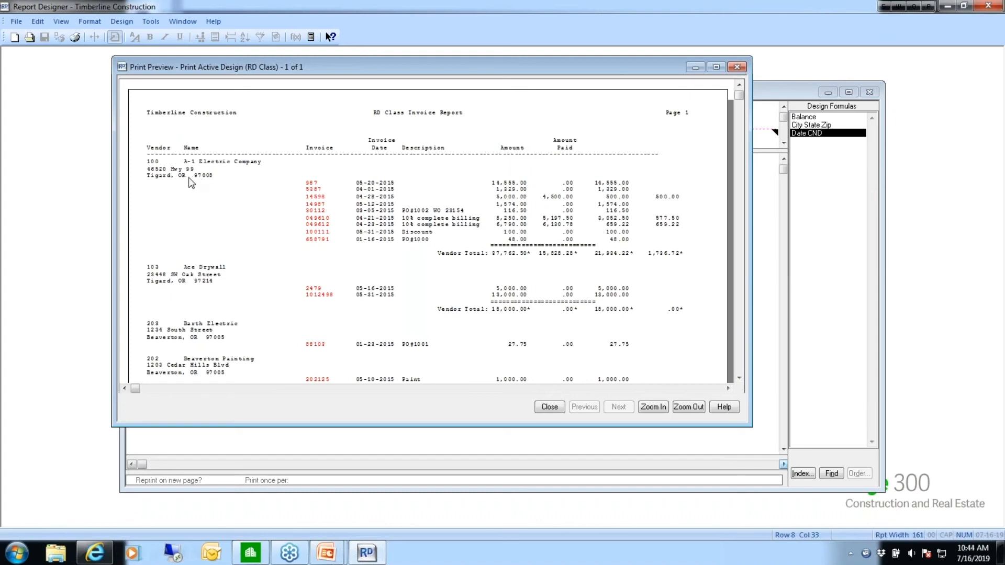
pyautogui.click(550, 406)
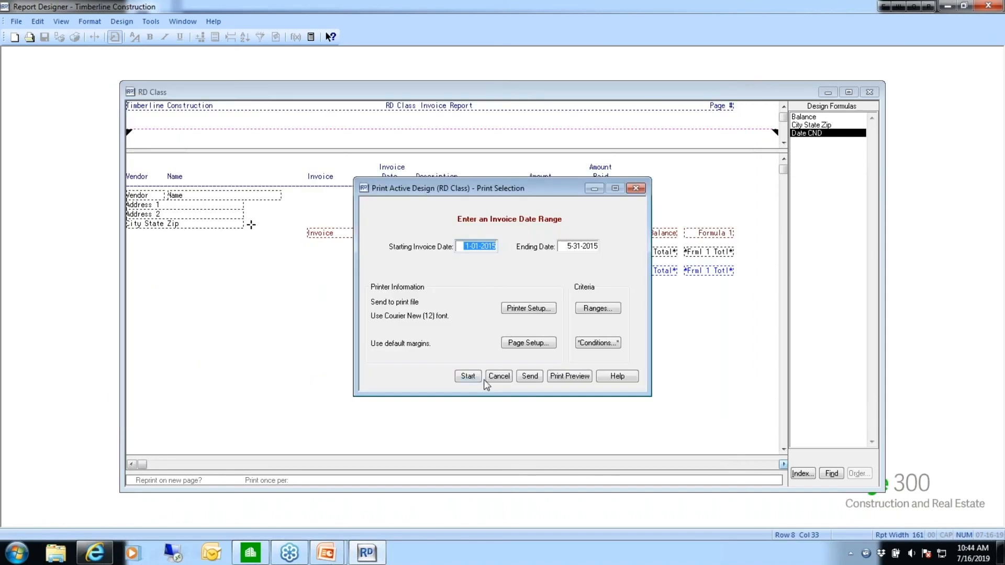
pyautogui.click(495, 378)
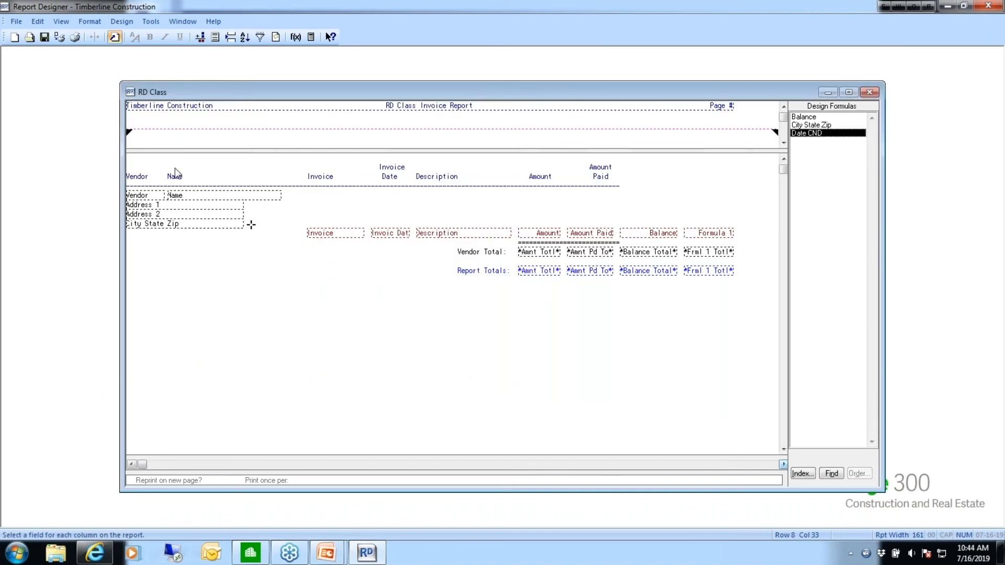
pyautogui.click(59, 37)
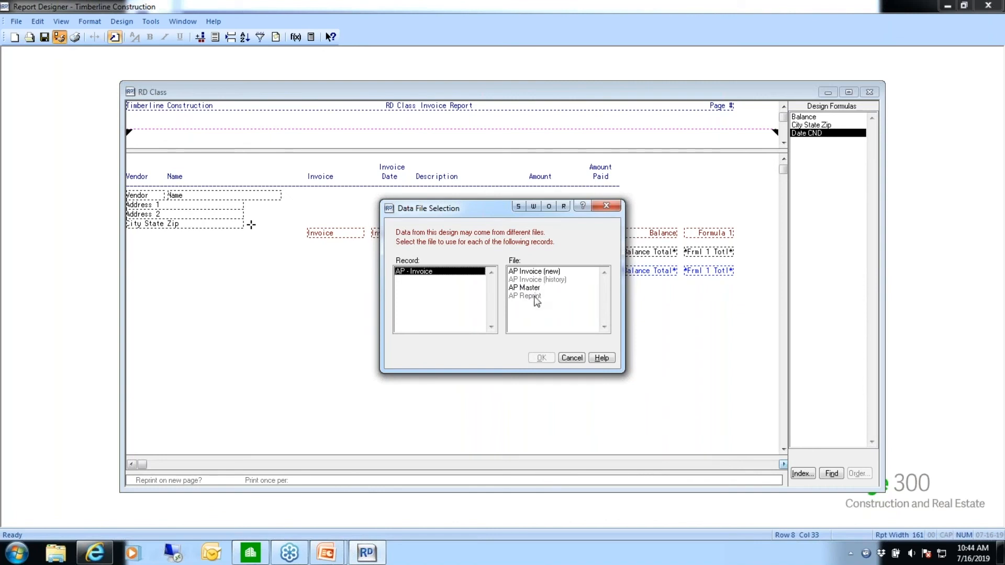
pyautogui.click(523, 288)
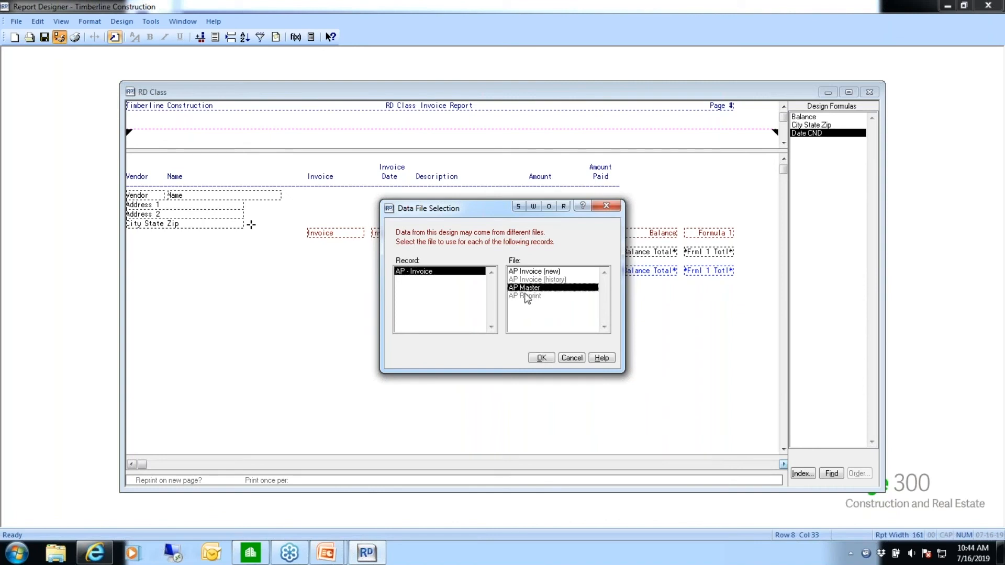
pyautogui.click(572, 358)
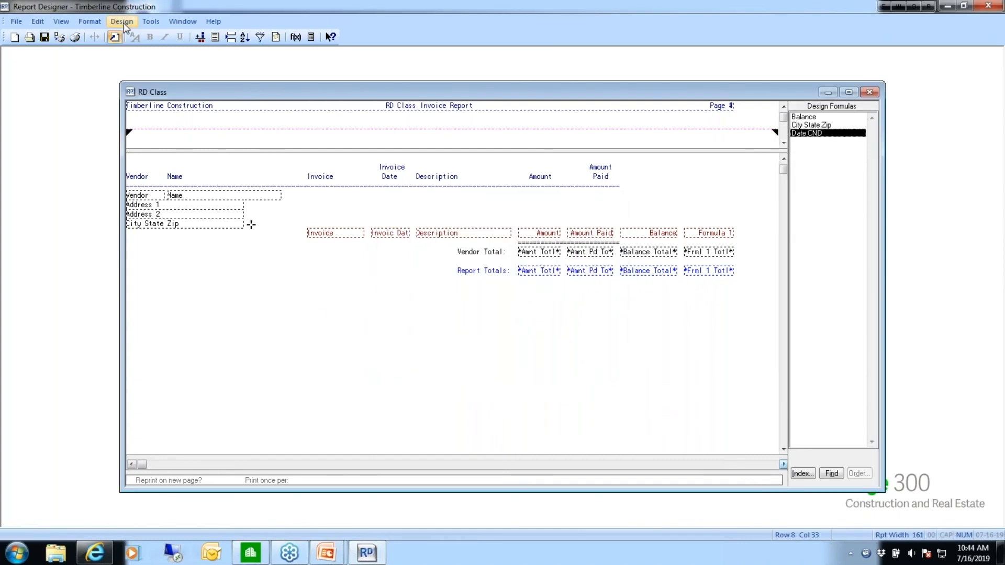
# Set the design's data file for the AP - Invoice record to AP Master, then check the print selection and cancel it.
pyautogui.click(122, 21)
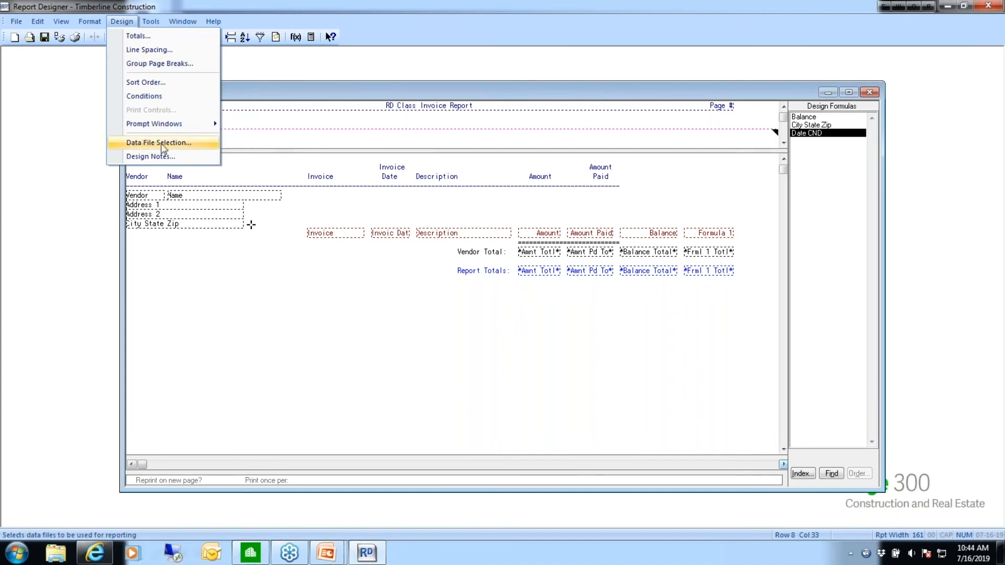
pyautogui.click(163, 145)
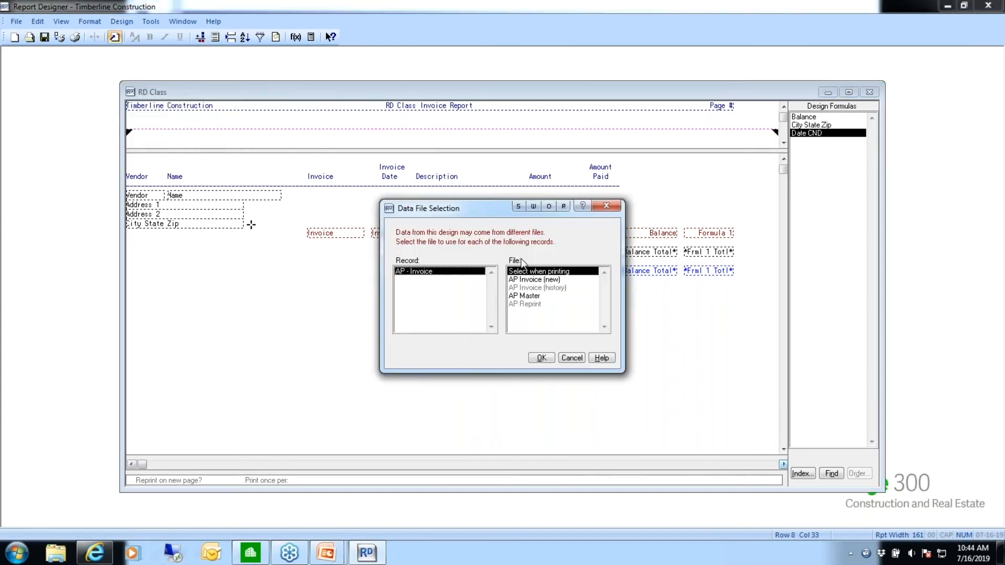
pyautogui.click(533, 298)
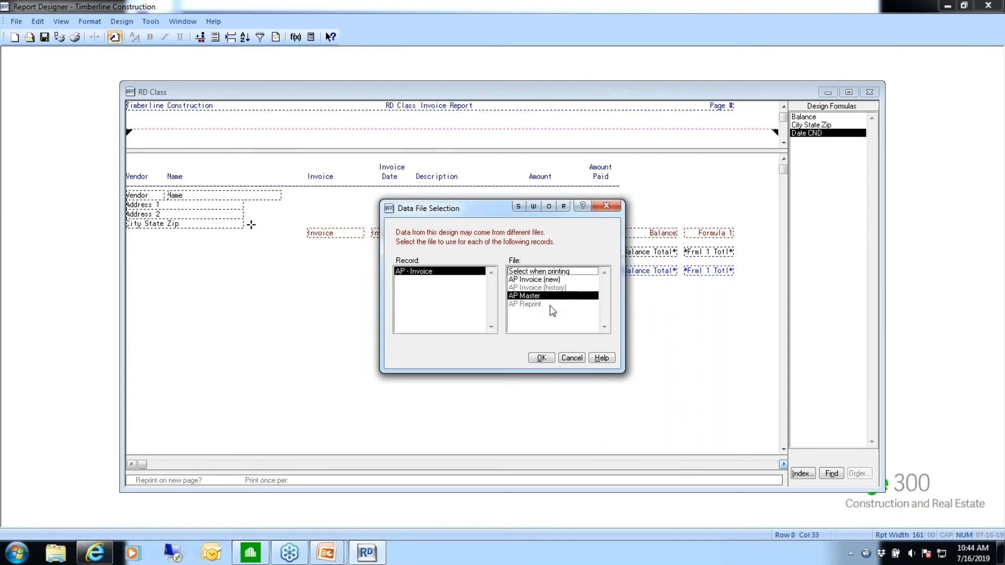
pyautogui.click(540, 358)
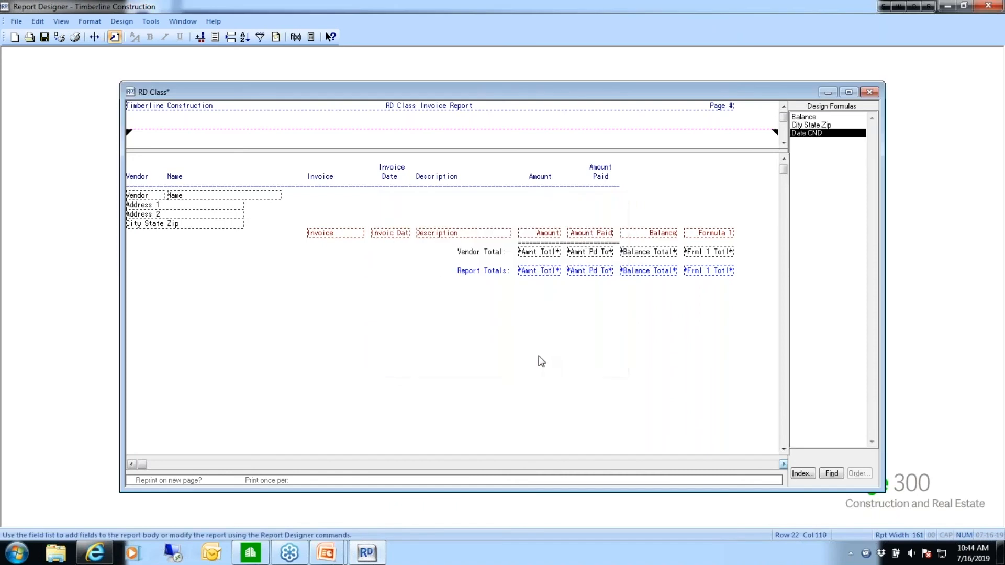
pyautogui.click(60, 39)
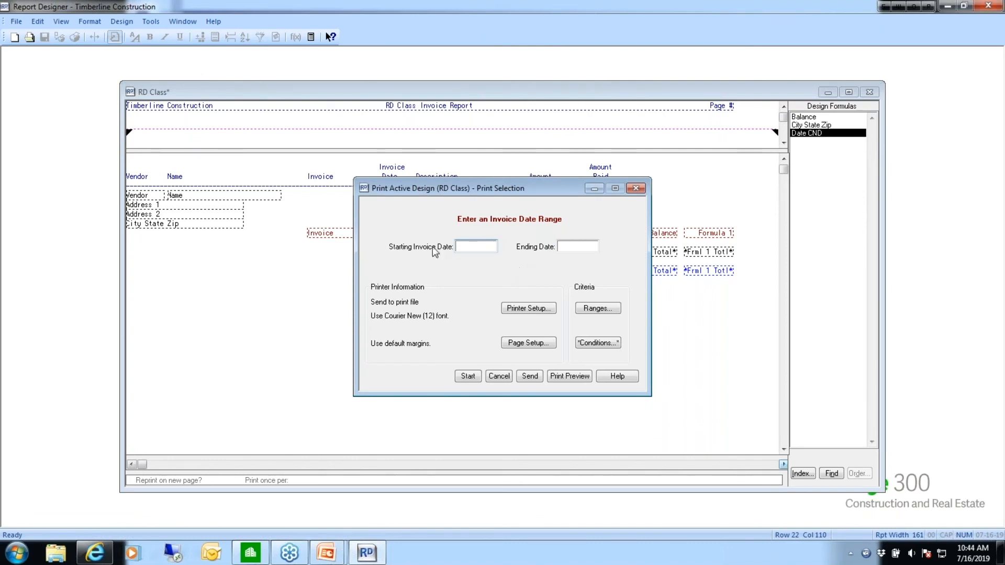
pyautogui.click(502, 379)
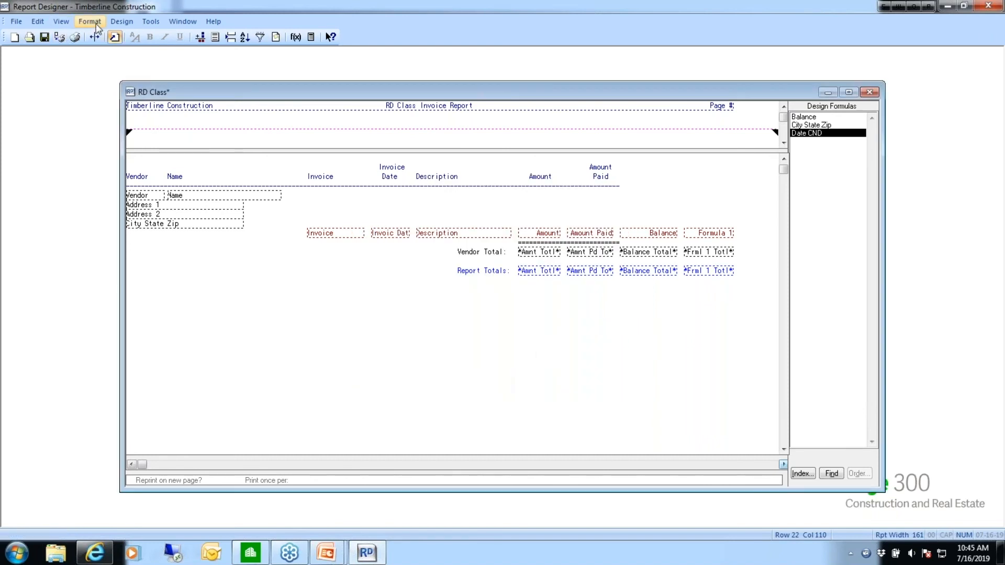
# Examine the company's file locations, including the Reports and Imports entries at the end of the list, and cancel without saving.
pyautogui.click(117, 22)
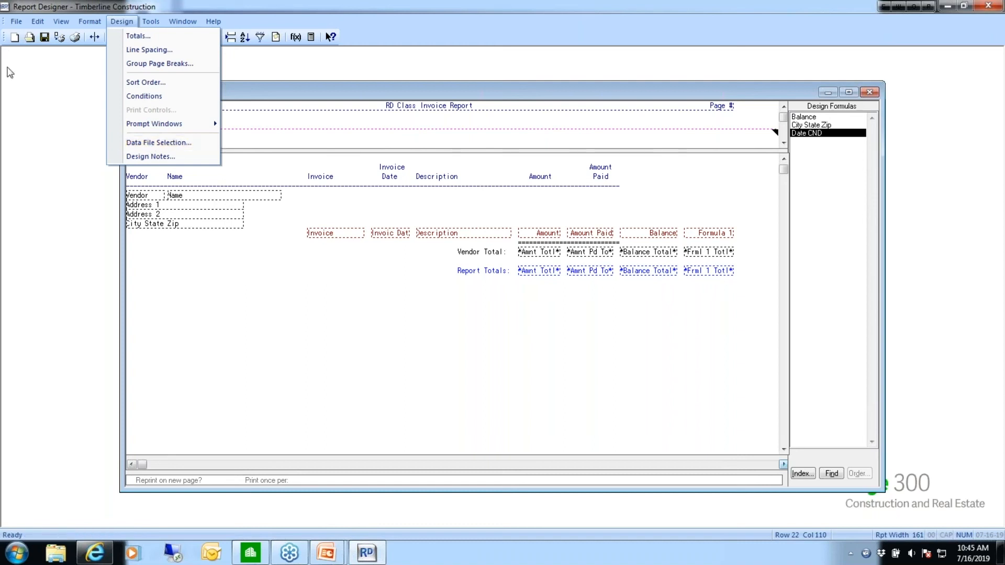
pyautogui.click(16, 22)
pyautogui.click(16, 22)
pyautogui.click(16, 22)
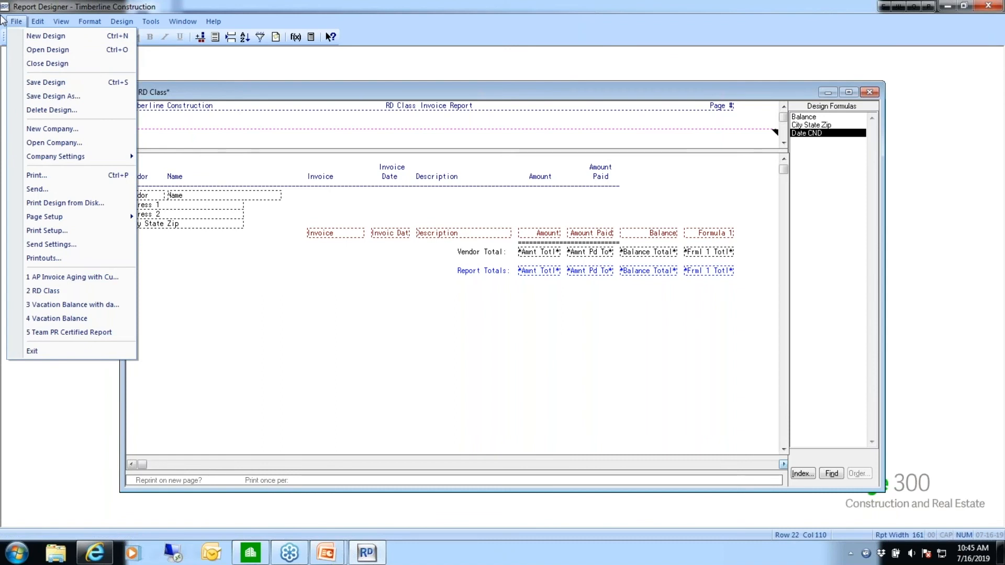
pyautogui.moveTo(27, 162)
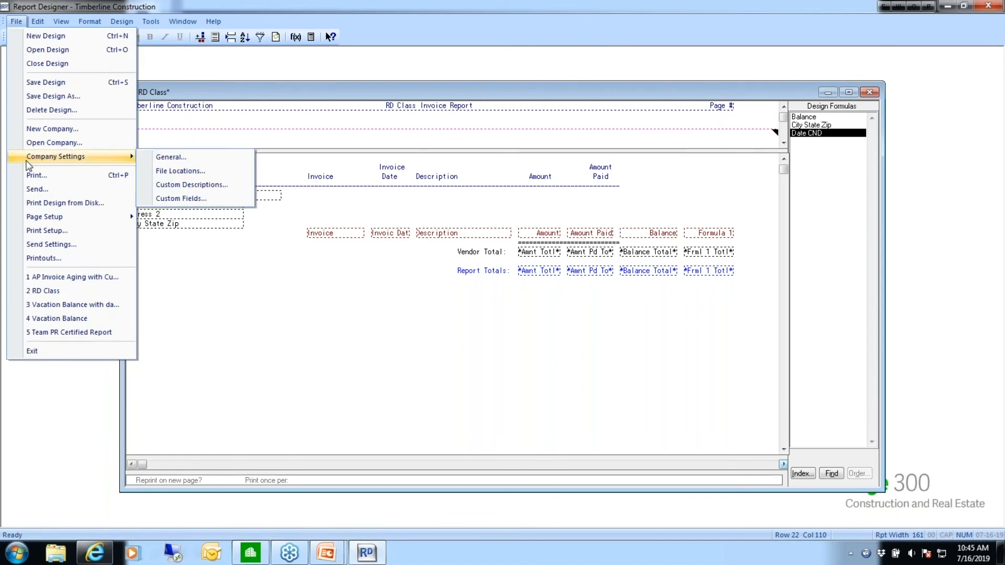
pyautogui.click(180, 175)
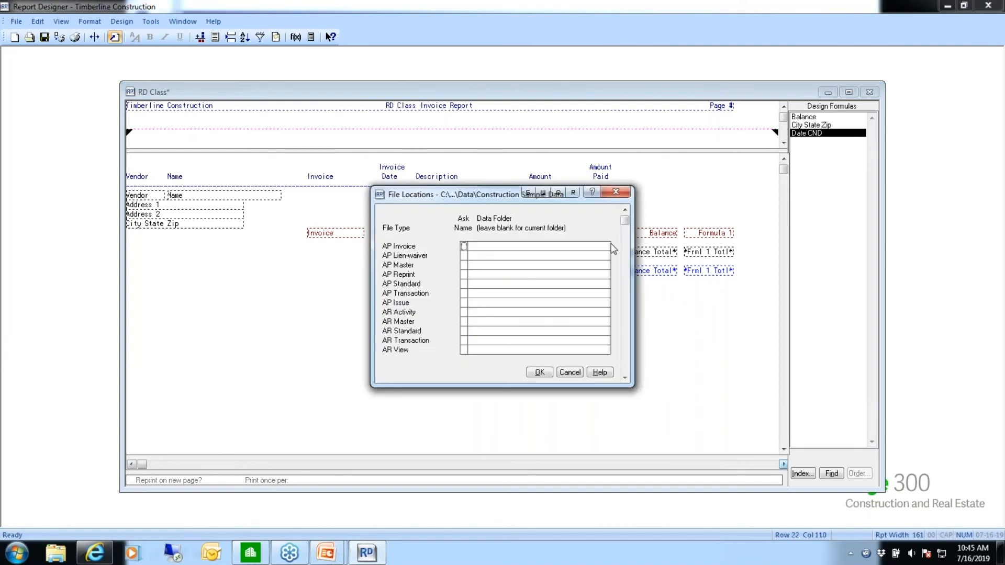
pyautogui.moveTo(625, 221); pyautogui.dragTo(590, 370)
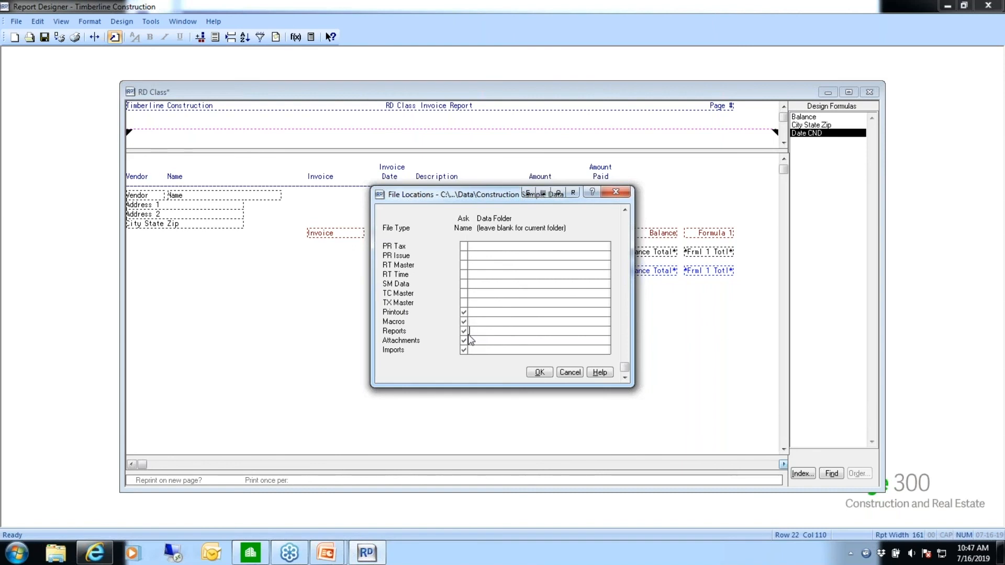
pyautogui.click(469, 334)
pyautogui.click(464, 349)
pyautogui.click(570, 373)
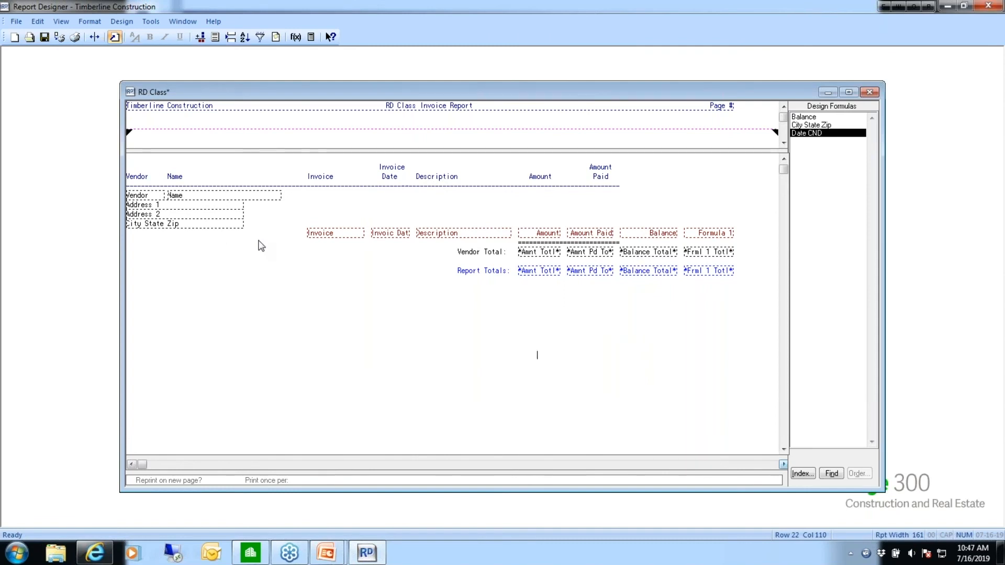
# Switch to the Sage 300 desktop and launch Accounts Payable.
pyautogui.click(251, 554)
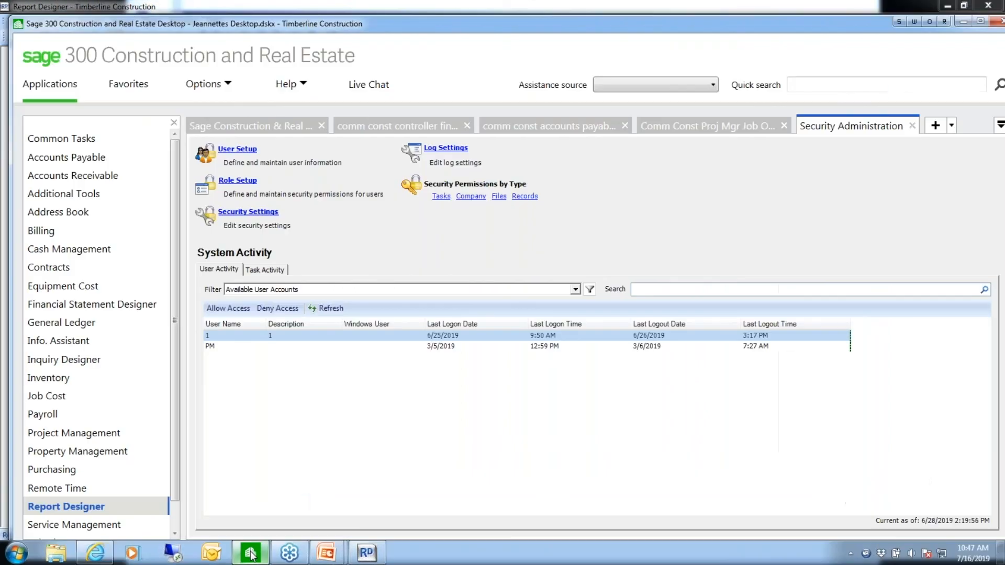
pyautogui.click(75, 157)
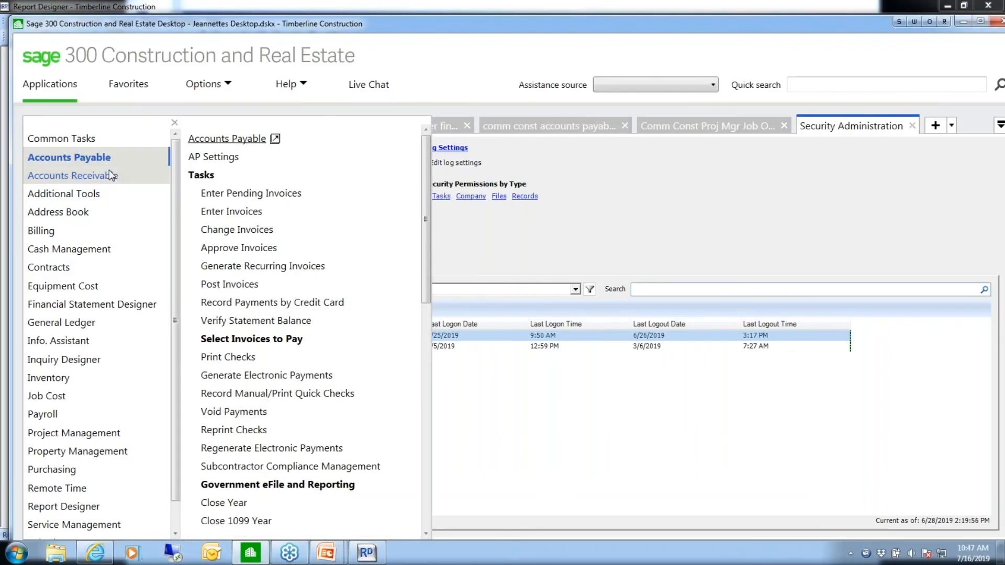
pyautogui.click(209, 138)
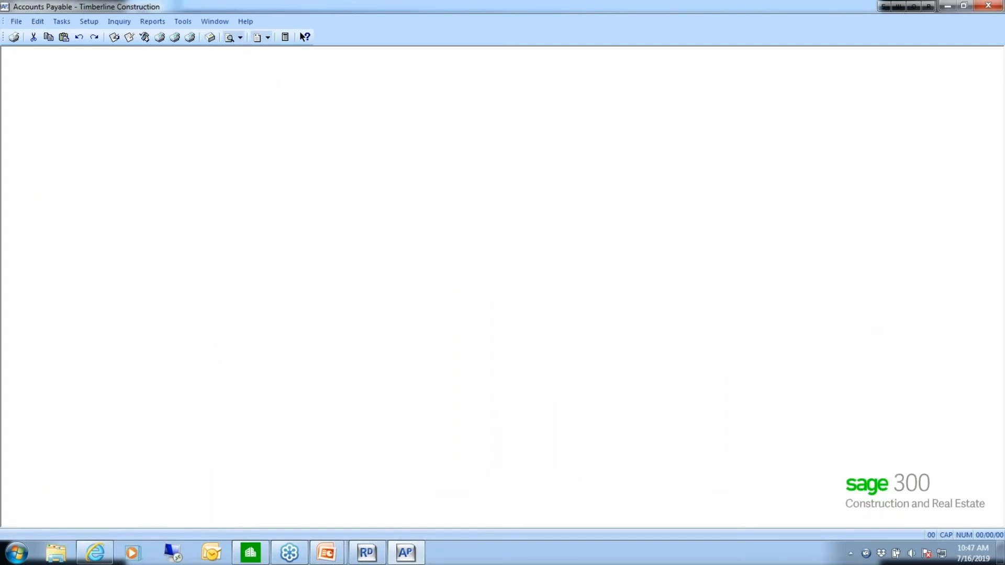
# Switch back to Report Designer and close the RD Class design.
pyautogui.click(370, 555)
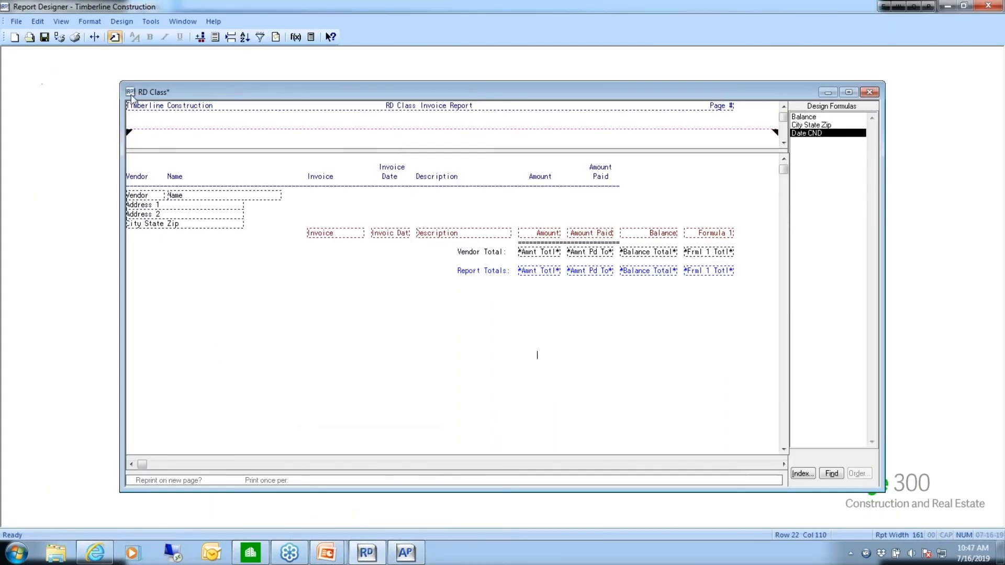
pyautogui.click(14, 23)
pyautogui.click(22, 64)
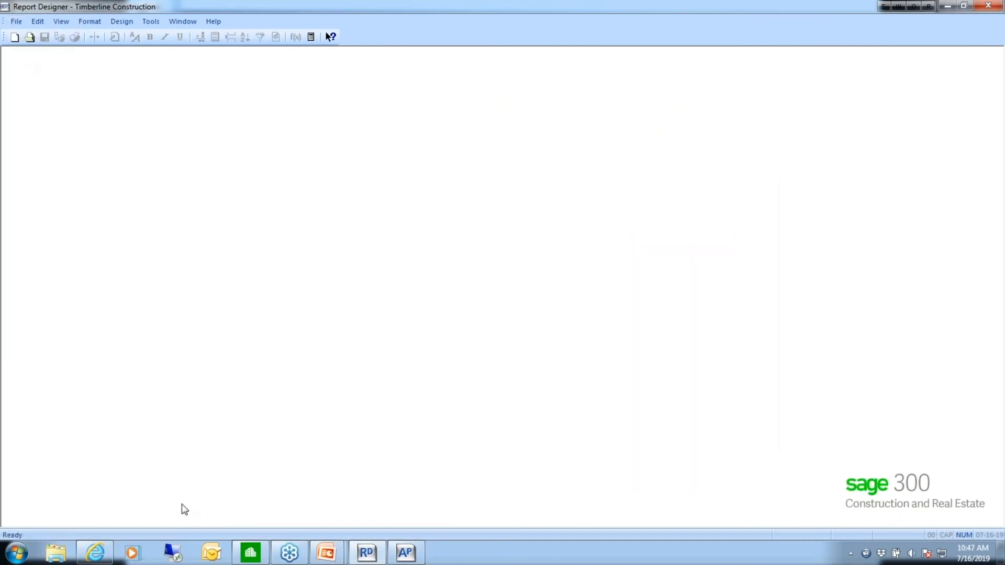
# Switch to Accounts Payable and start a new report entry in Reports Manager named RD Invoice Report.
pyautogui.click(406, 553)
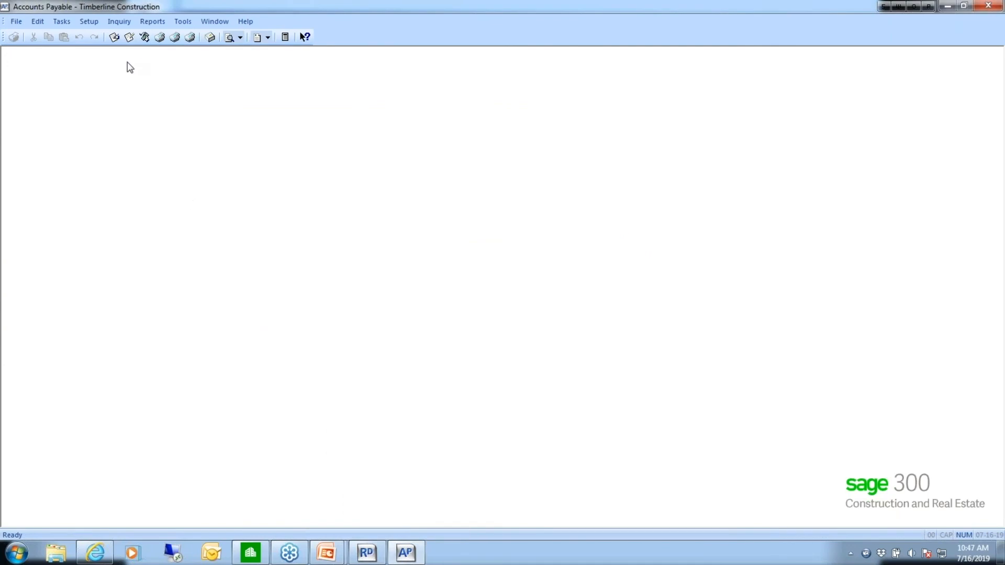
pyautogui.click(159, 23)
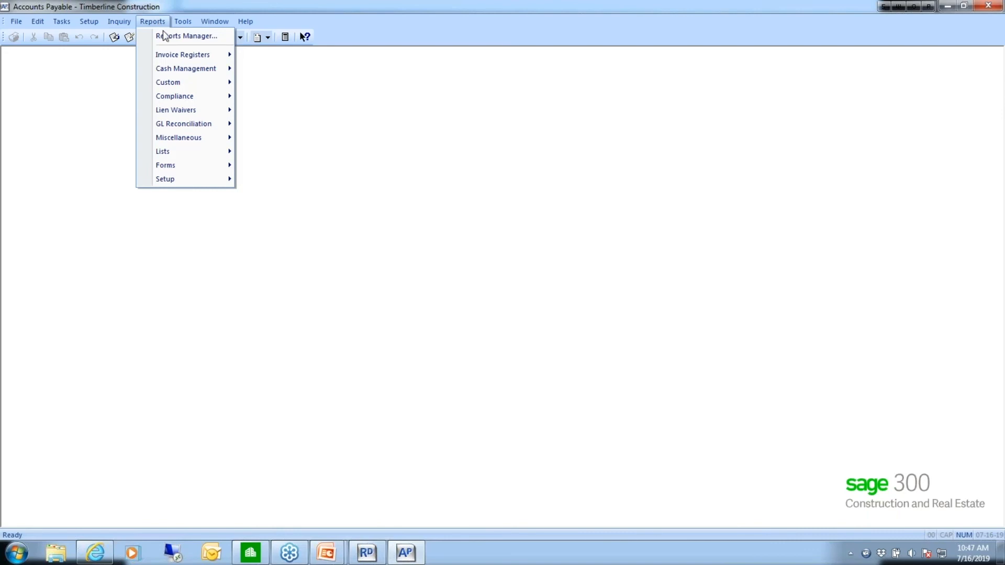
pyautogui.click(167, 35)
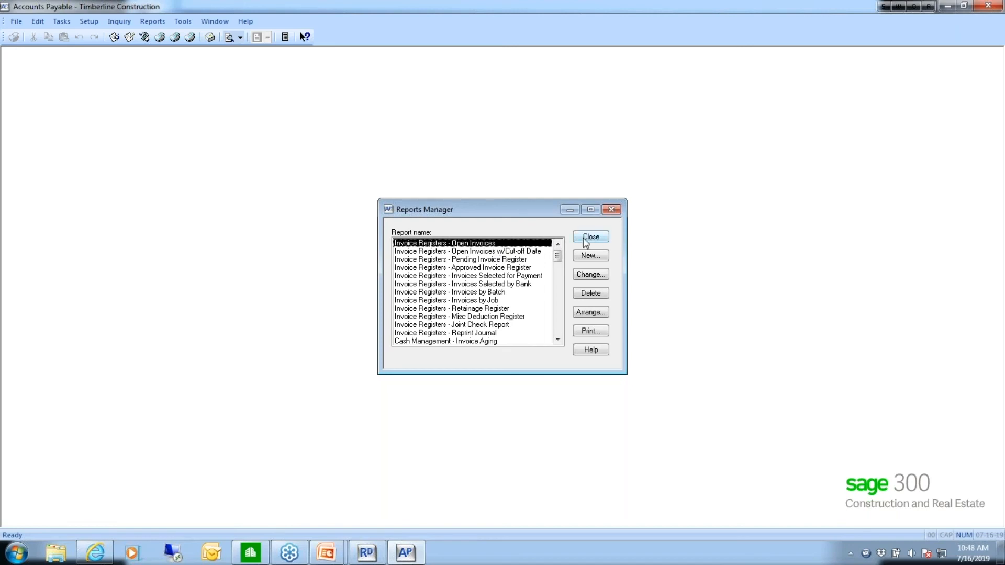
pyautogui.click(591, 256)
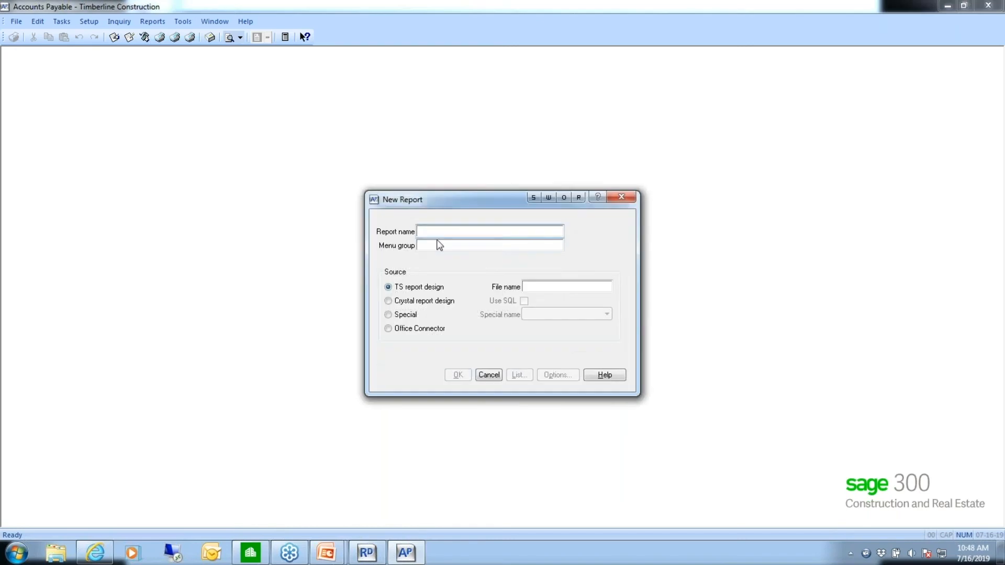
pyautogui.write('RD ')
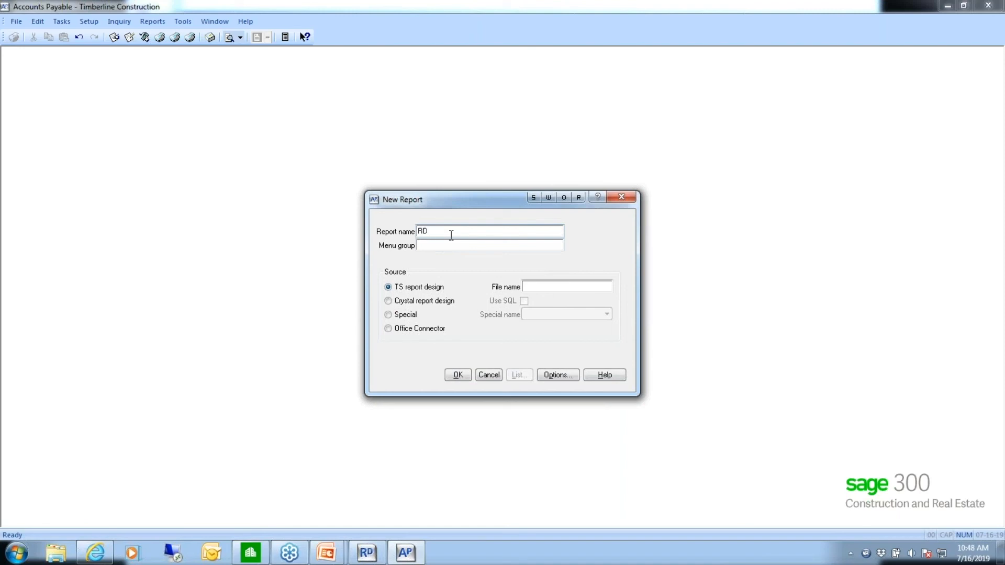
pyautogui.write('Invoice Report')
# Assign the RD Invoice Report entry to the existing Custom menu group.
pyautogui.click(422, 246)
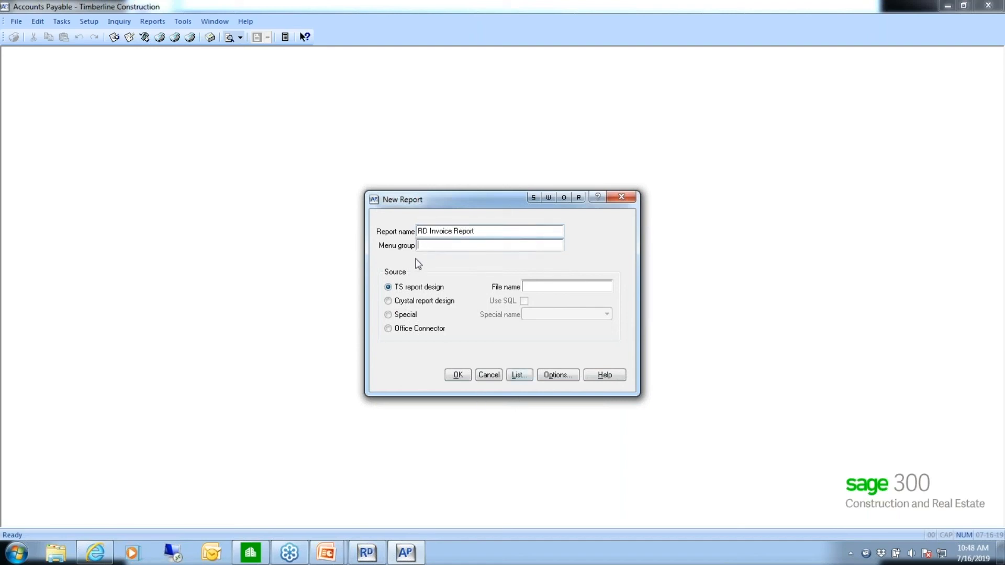
pyautogui.click(518, 376)
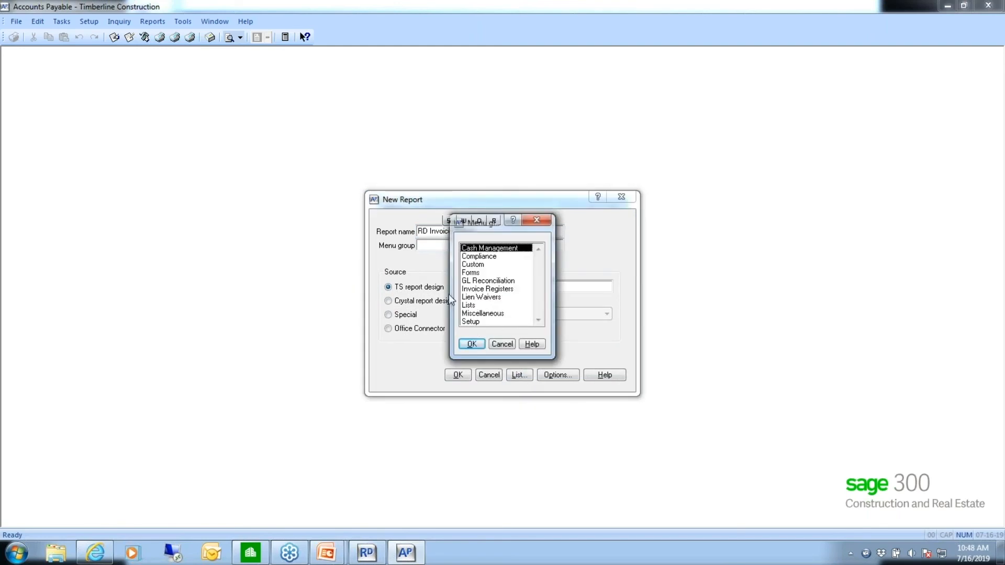
pyautogui.click(479, 266)
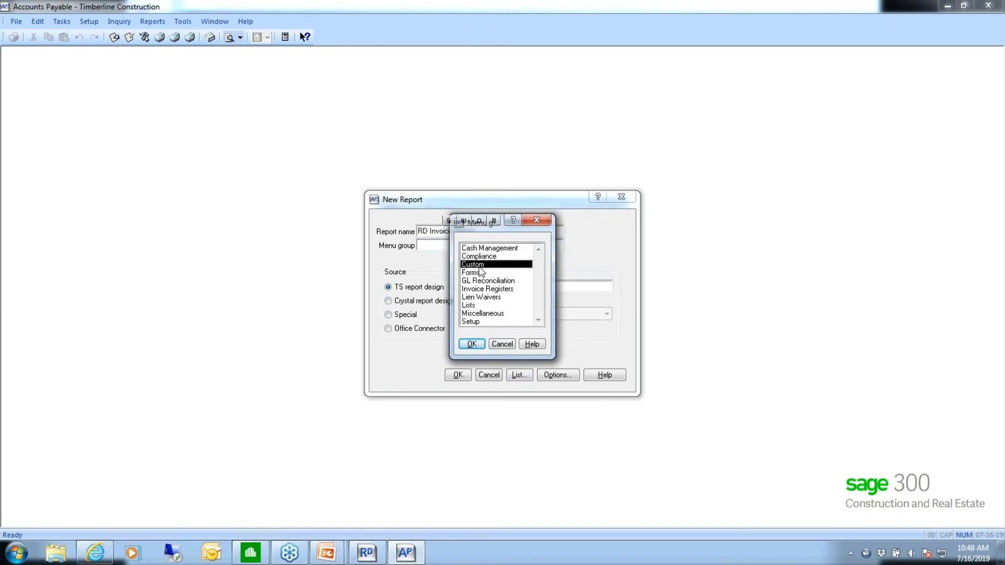
pyautogui.click(472, 344)
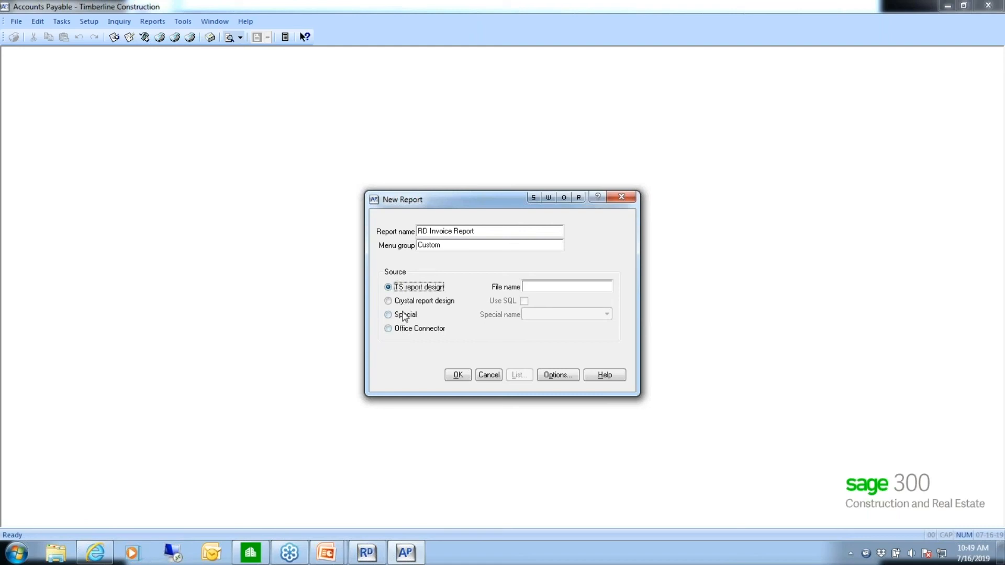
# Link RD Class.rpt from the Construction Sample Data folder as the report's design file, save the entry, and review its settings.
pyautogui.click(531, 288)
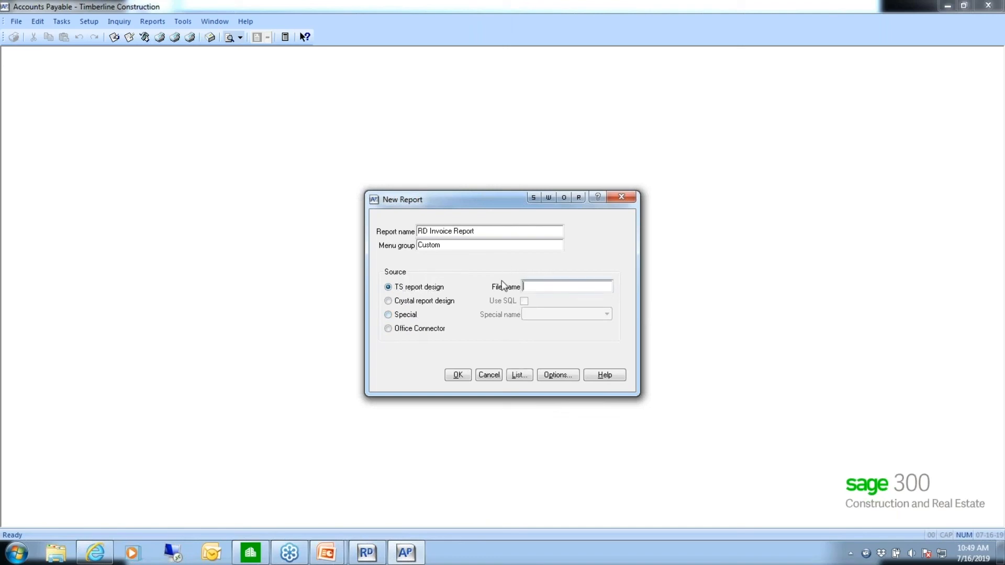
pyautogui.click(517, 376)
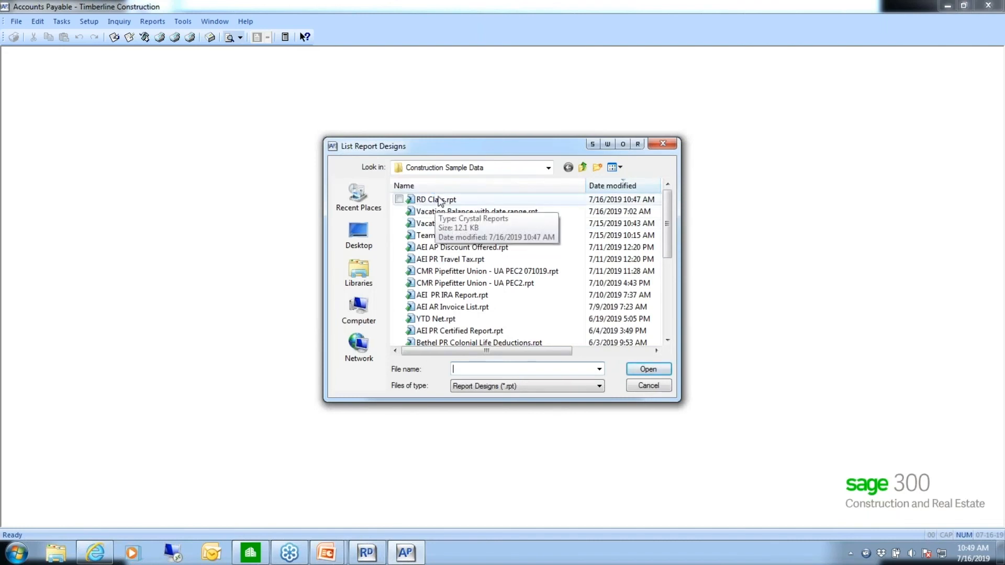
pyautogui.click(438, 204)
pyautogui.doubleClick(437, 201)
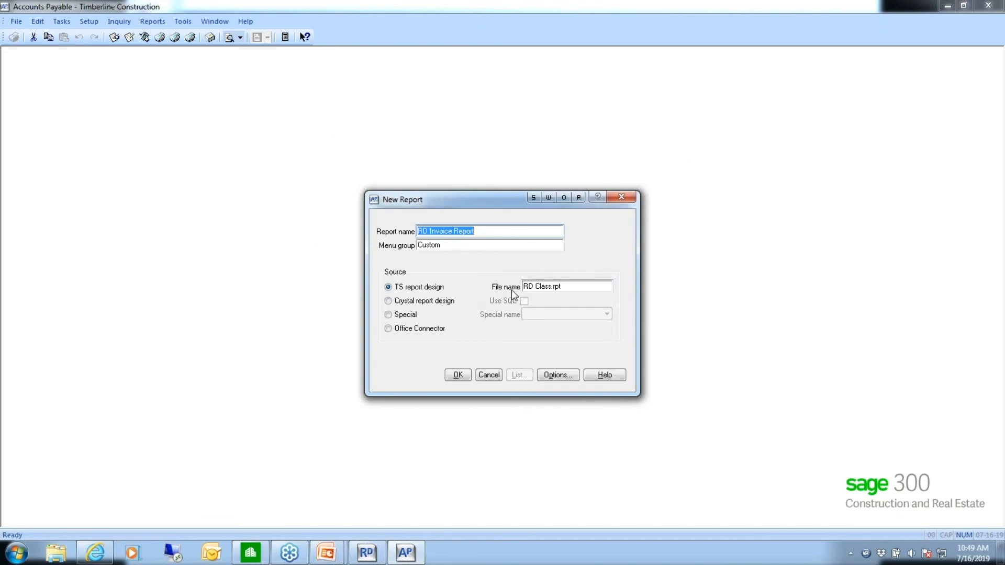
pyautogui.click(458, 376)
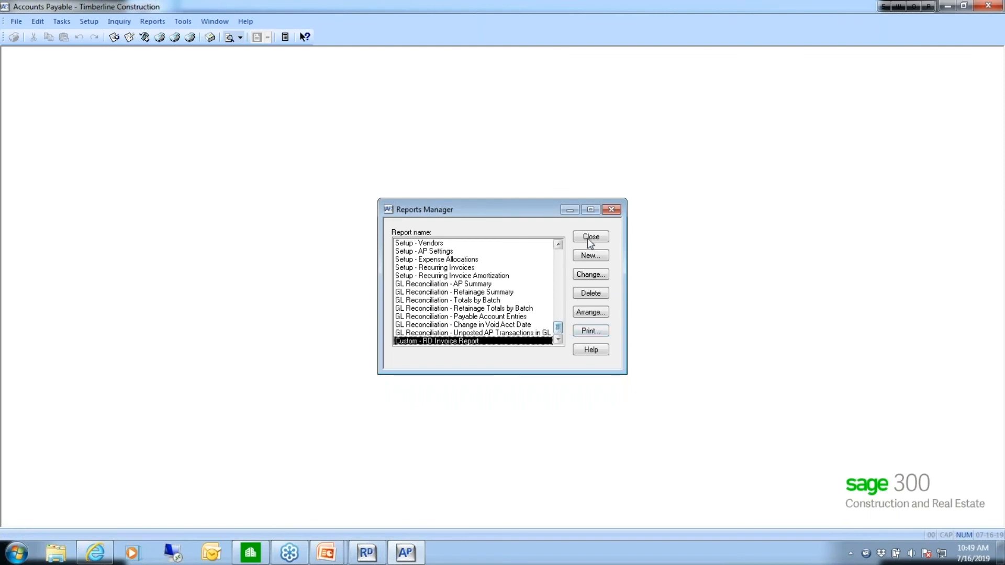
pyautogui.click(594, 277)
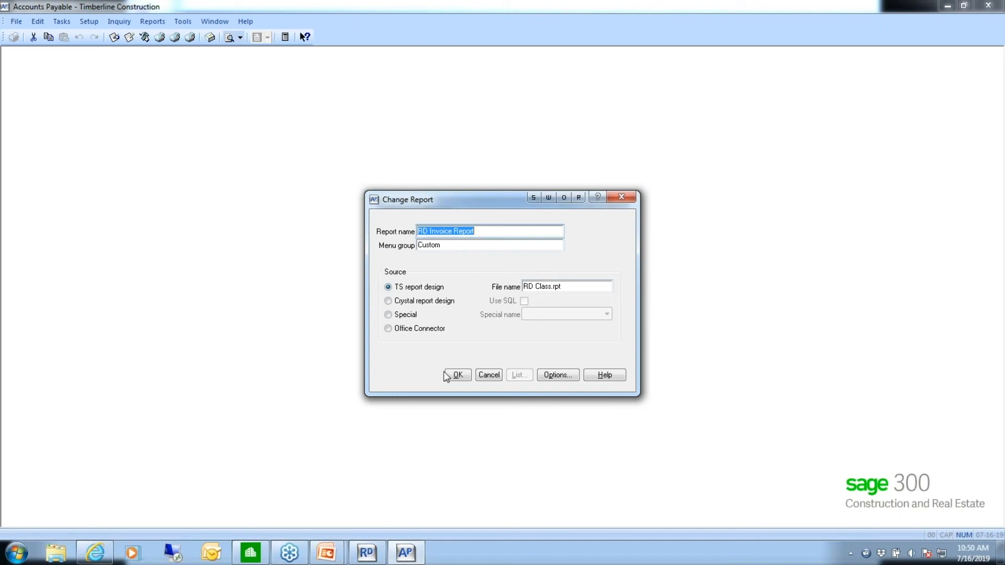
pyautogui.click(457, 375)
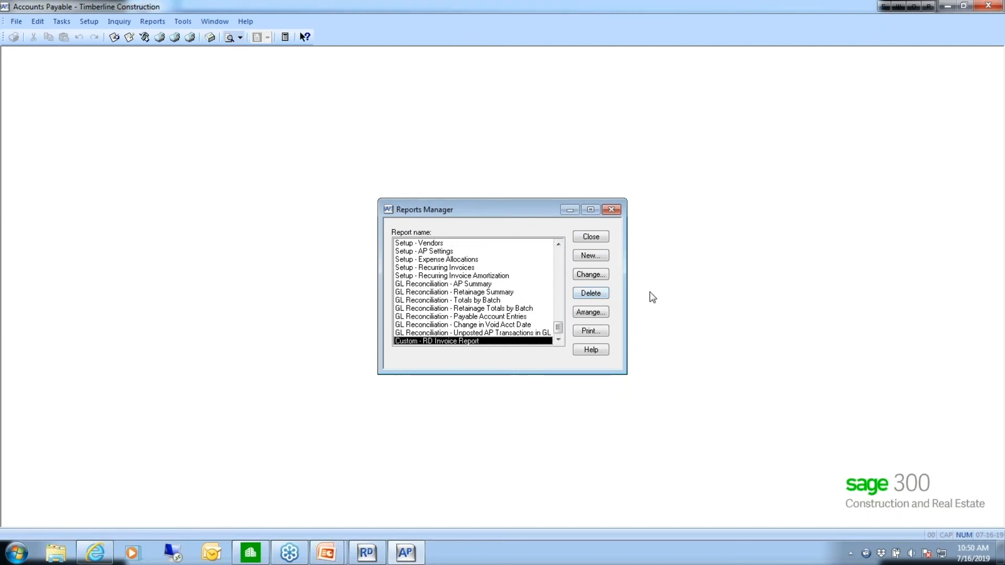
# Arrange the reports menu so Custom - RD Invoice Report sits directly above Custom - Class Open Invoices, and close Reports Manager.
pyautogui.click(592, 314)
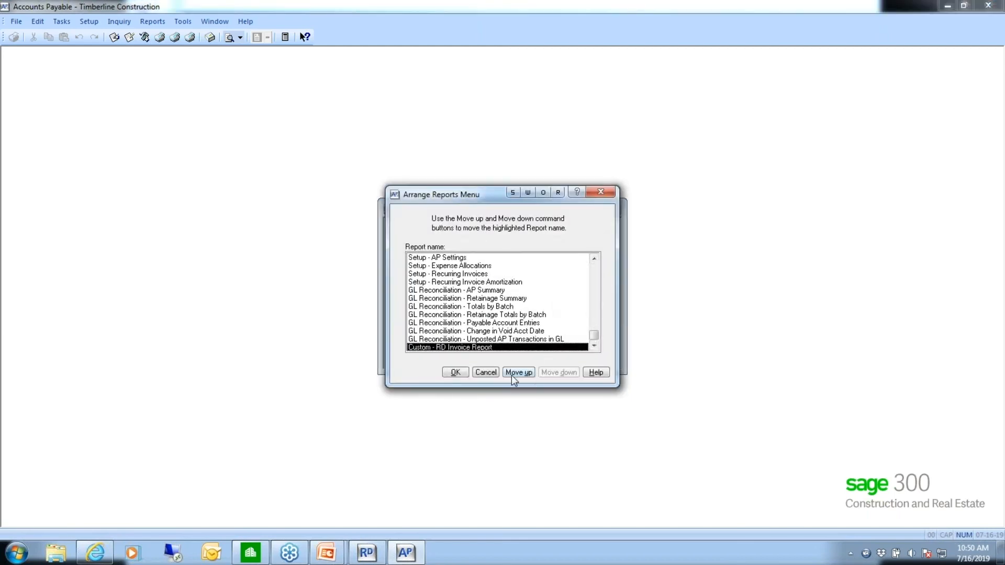
pyautogui.click(518, 372)
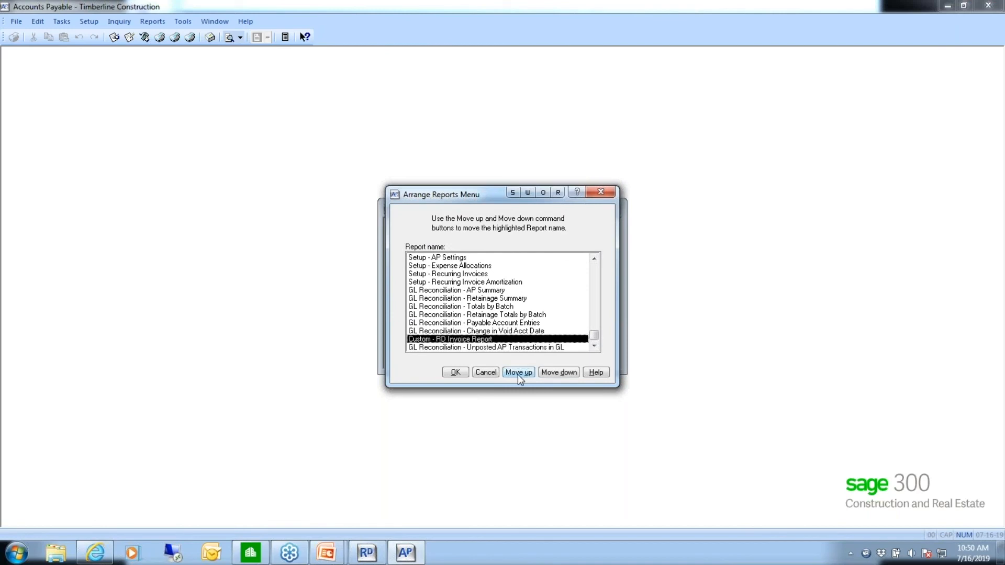
pyautogui.click(520, 372)
pyautogui.click(519, 372)
pyautogui.click(519, 372)
pyautogui.click(519, 372)
pyautogui.click(520, 373)
pyautogui.click(519, 372)
pyautogui.click(519, 372)
pyautogui.click(519, 372)
pyautogui.click(519, 372)
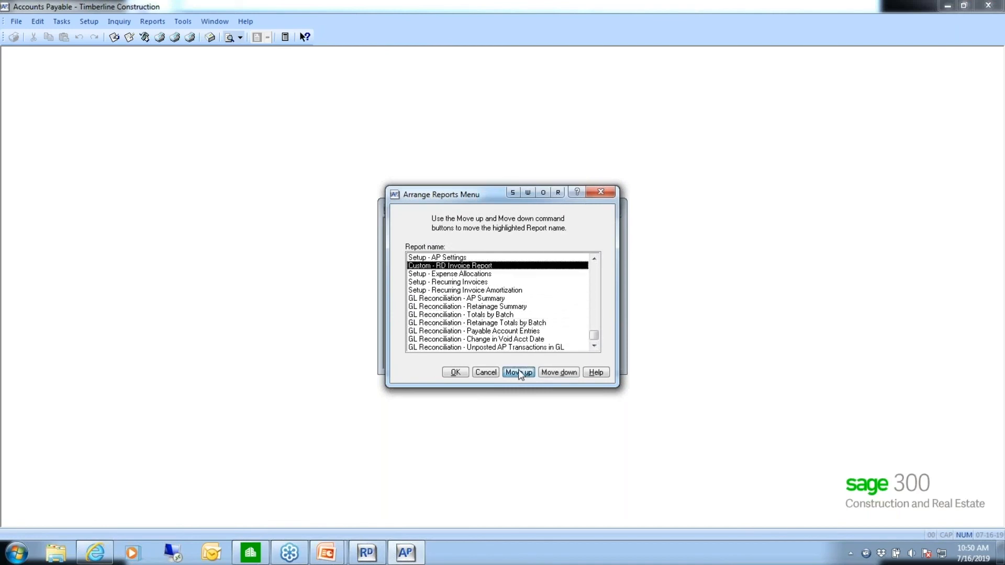
pyautogui.click(520, 373)
pyautogui.click(519, 372)
pyautogui.click(520, 372)
pyautogui.click(518, 373)
pyautogui.click(519, 373)
pyautogui.click(519, 373)
pyautogui.click(519, 373)
pyautogui.click(518, 373)
pyautogui.click(519, 373)
pyautogui.doubleClick(519, 372)
pyautogui.doubleClick(519, 373)
pyautogui.doubleClick(518, 372)
pyautogui.tripleClick(519, 373)
pyautogui.doubleClick(518, 373)
pyautogui.doubleClick(519, 373)
pyautogui.doubleClick(518, 373)
pyautogui.doubleClick(518, 372)
pyautogui.click(519, 373)
pyautogui.doubleClick(518, 373)
pyautogui.doubleClick(519, 373)
pyautogui.doubleClick(518, 373)
pyautogui.click(518, 373)
pyautogui.doubleClick(518, 373)
pyautogui.doubleClick(519, 373)
pyautogui.doubleClick(518, 372)
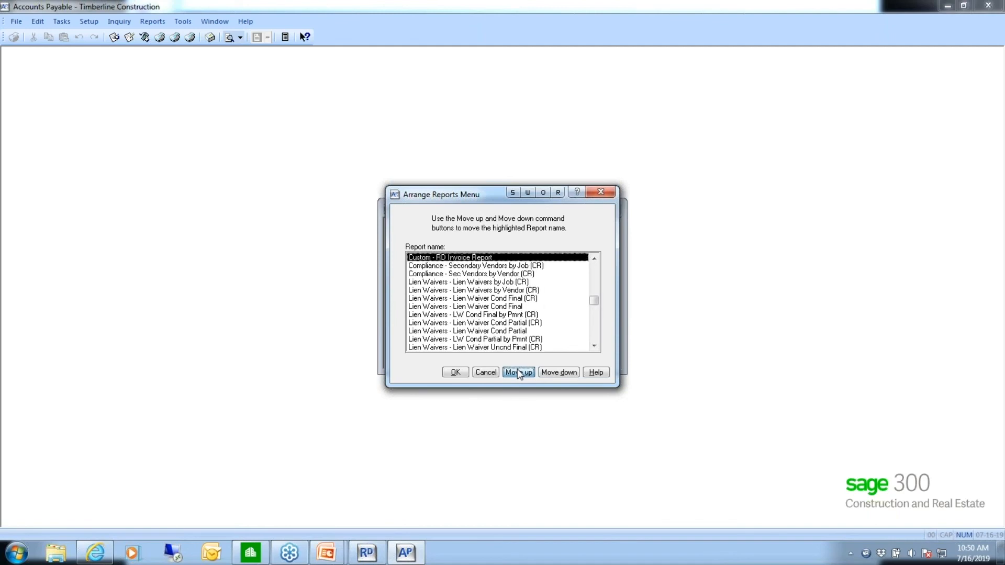
pyautogui.doubleClick(517, 372)
pyautogui.doubleClick(517, 372)
pyautogui.click(518, 373)
pyautogui.doubleClick(517, 372)
pyautogui.doubleClick(517, 372)
pyautogui.doubleClick(518, 372)
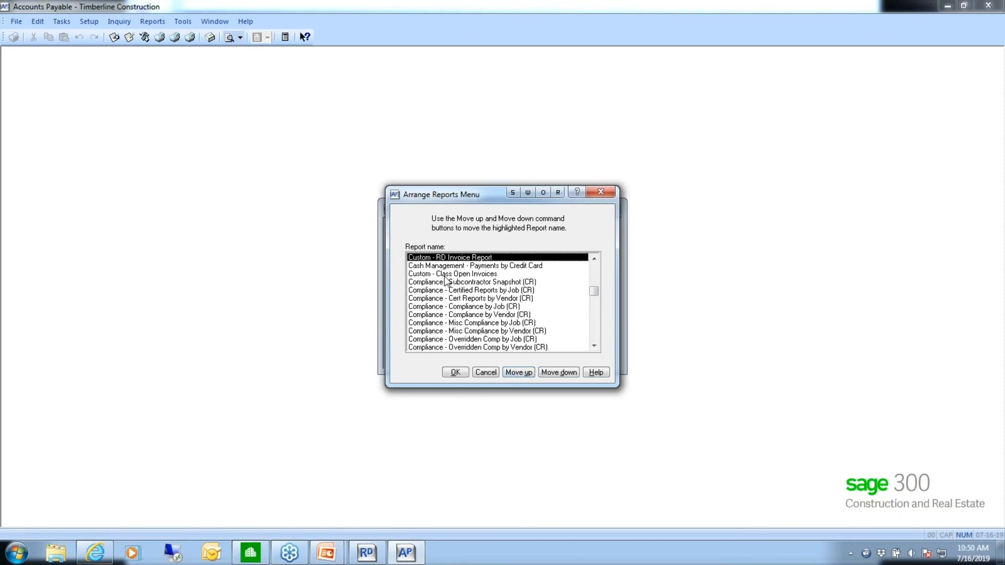
pyautogui.click(558, 374)
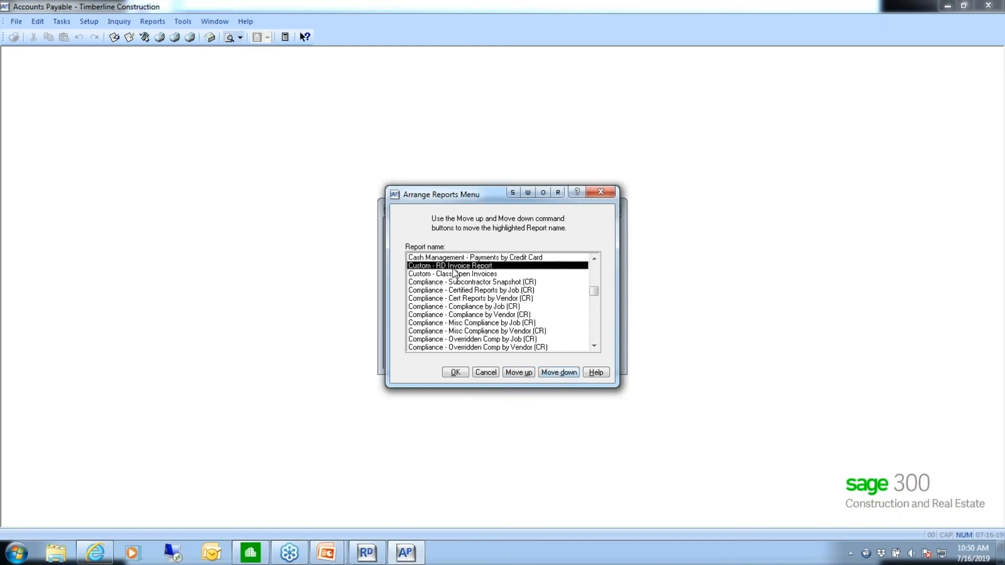
pyautogui.click(455, 373)
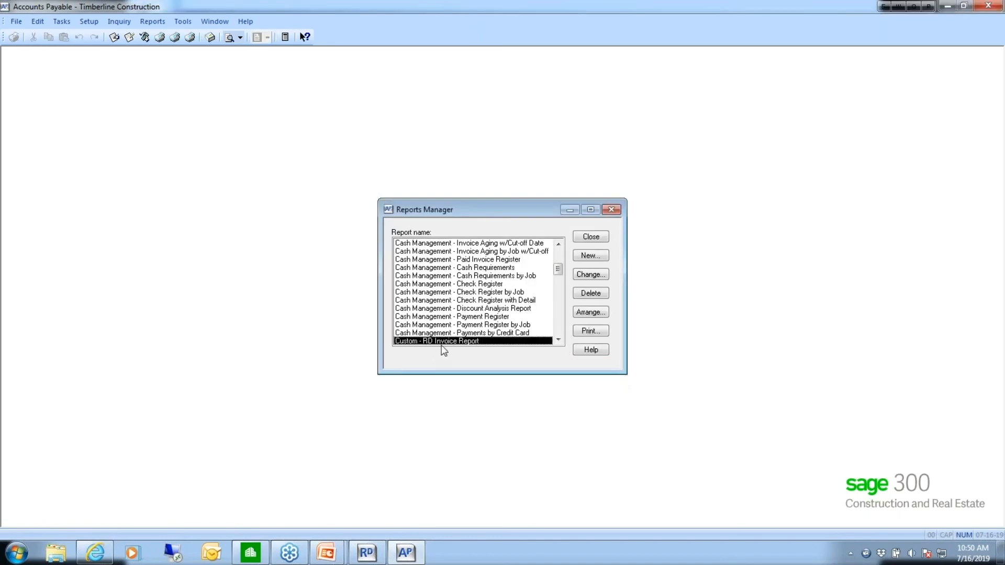
pyautogui.click(589, 239)
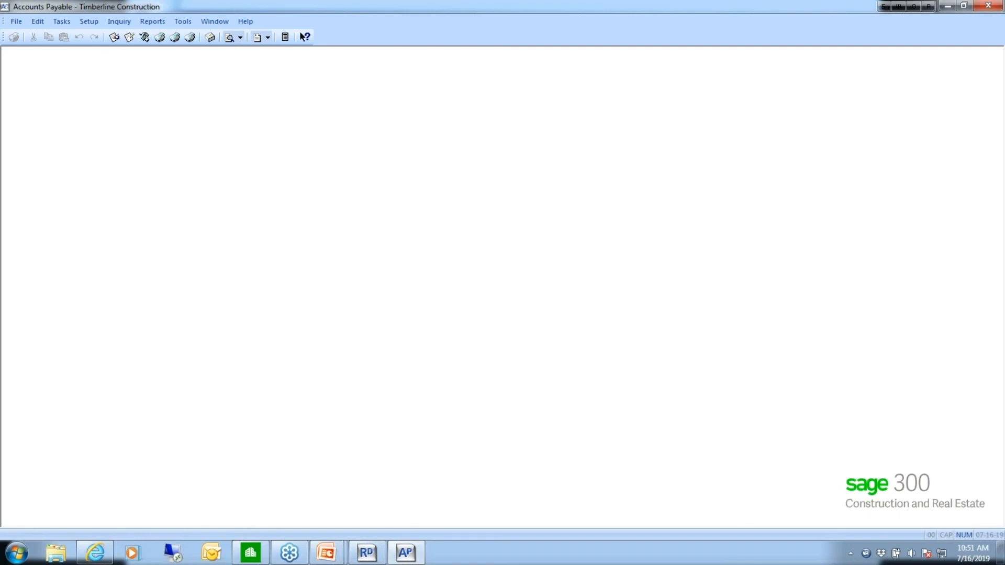
# Open RD Invoice Report from the Custom report group to check its invoice date prompts, and cancel without printing.
pyautogui.click(150, 21)
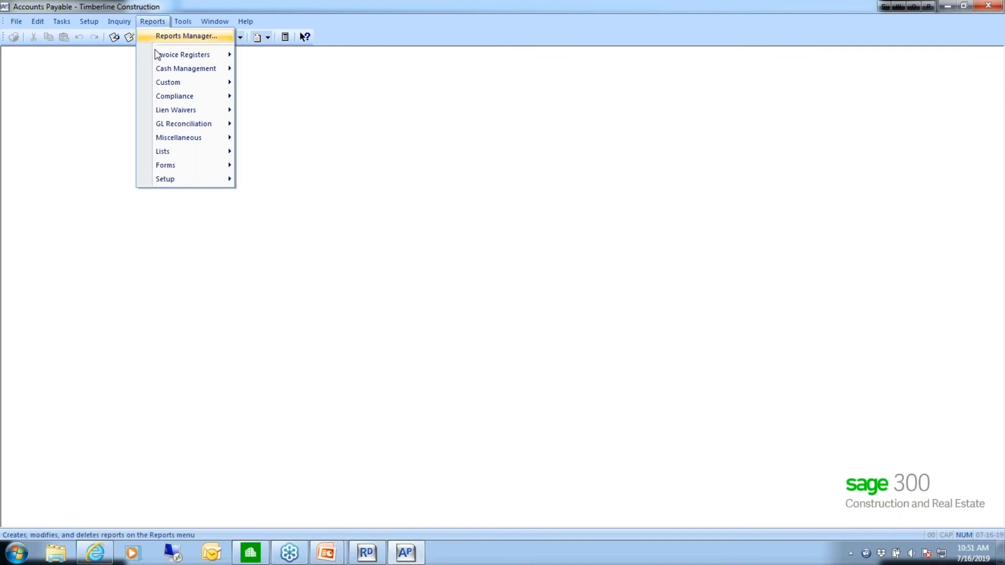
pyautogui.moveTo(161, 85)
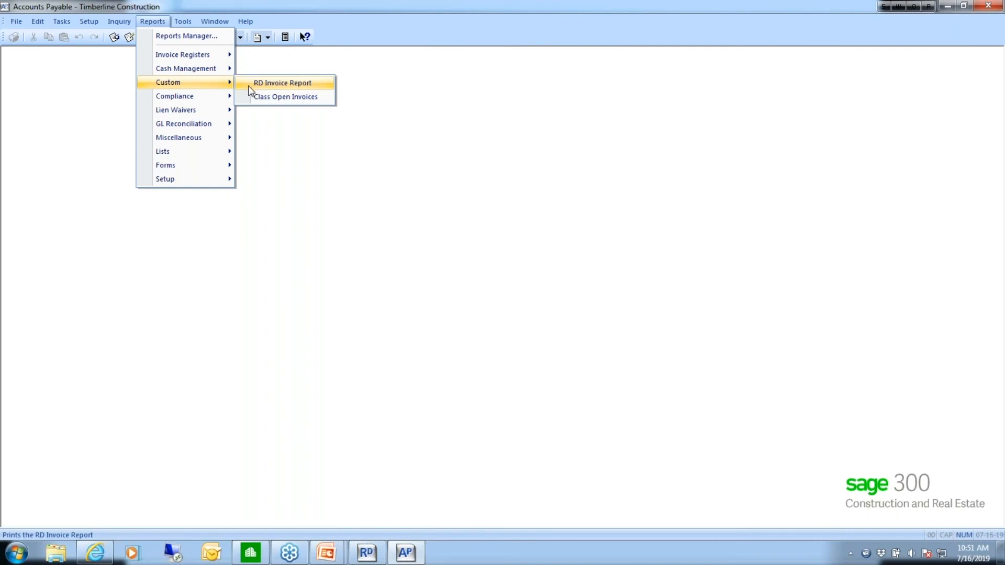
pyautogui.click(276, 82)
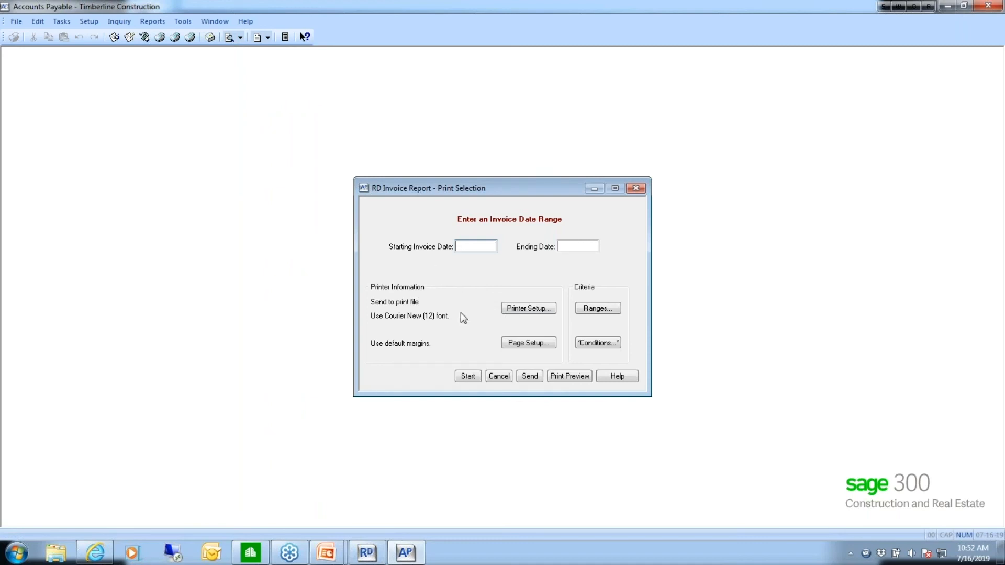
pyautogui.click(496, 377)
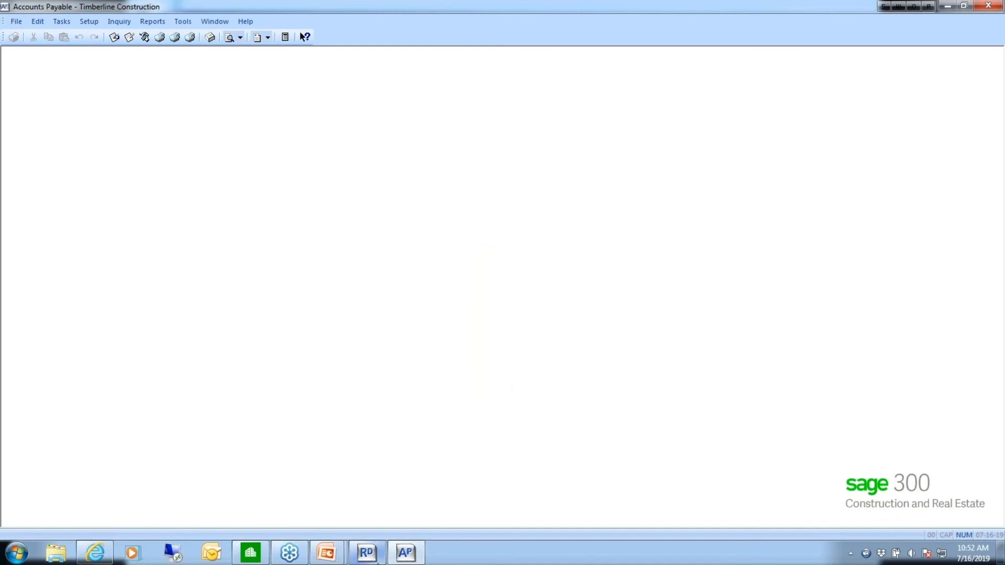
# Switch to Report Designer and reopen the recent RD Class design.
pyautogui.click(366, 553)
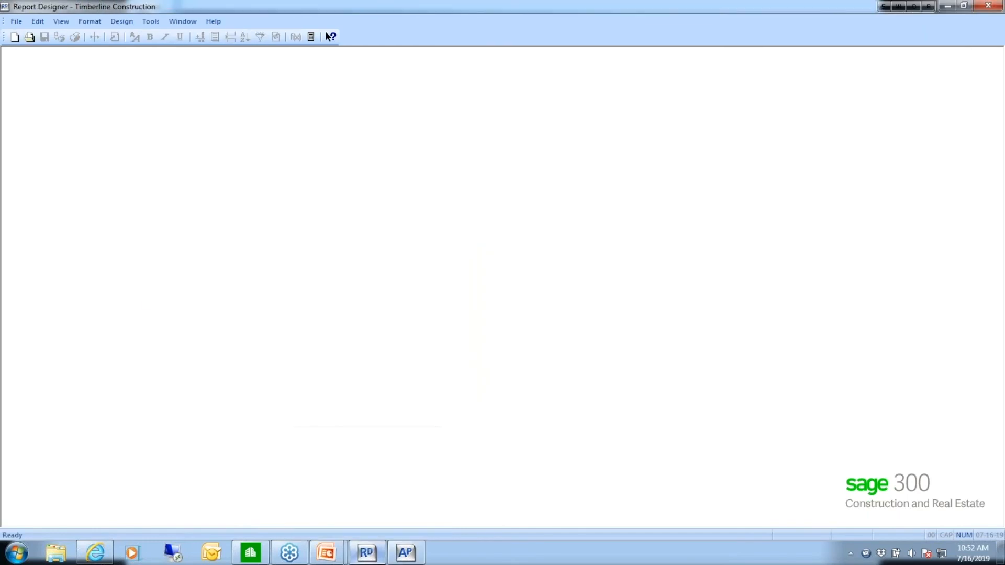
pyautogui.click(17, 23)
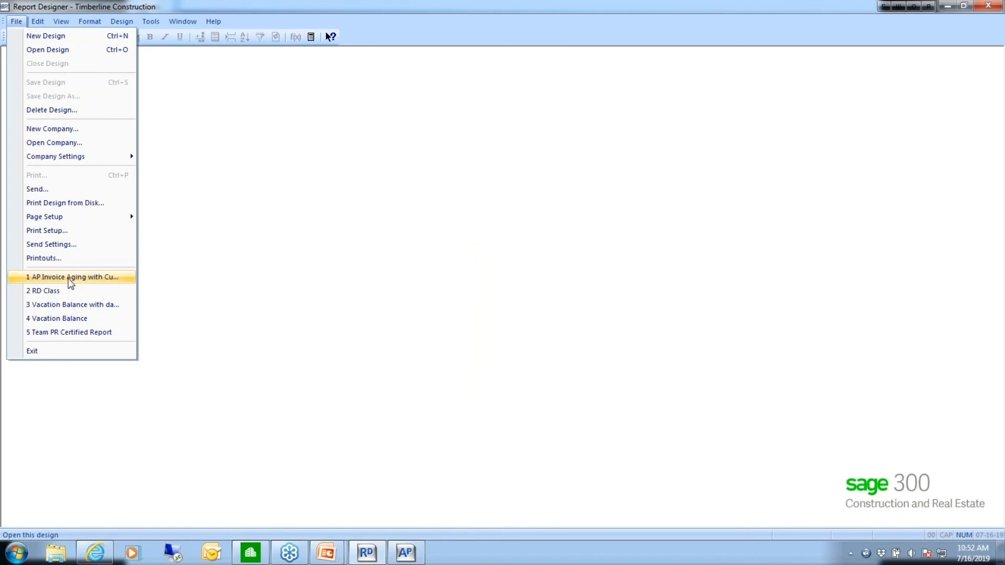
pyautogui.click(52, 291)
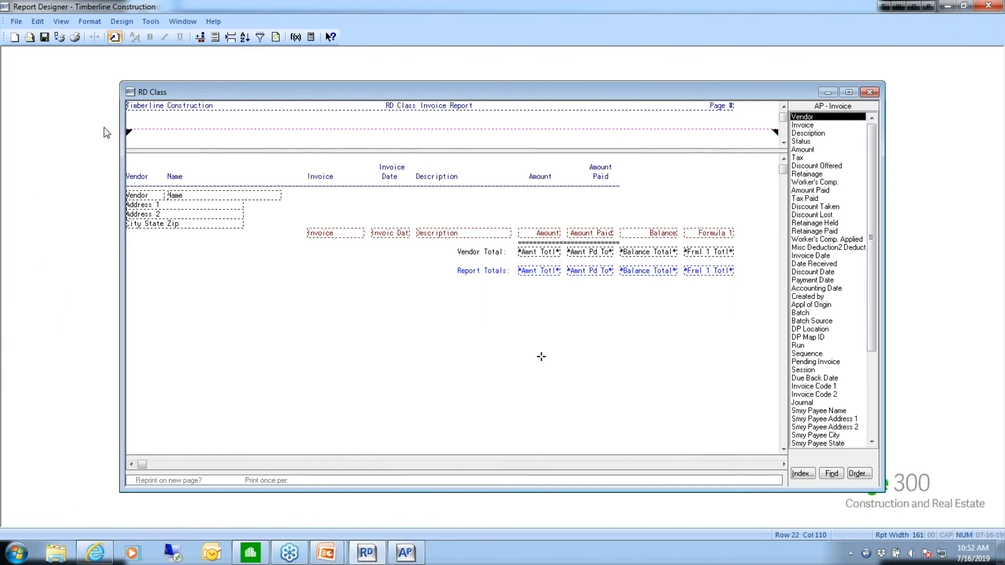
# Examine the RD Class design's security options for full access, password and print access, and cancel without changes.
pyautogui.click(156, 20)
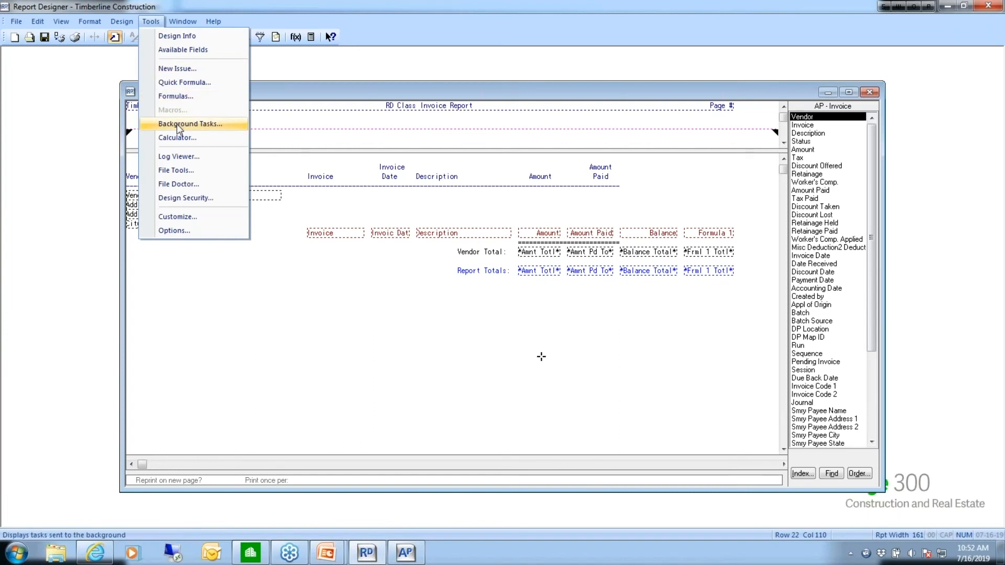
pyautogui.click(197, 199)
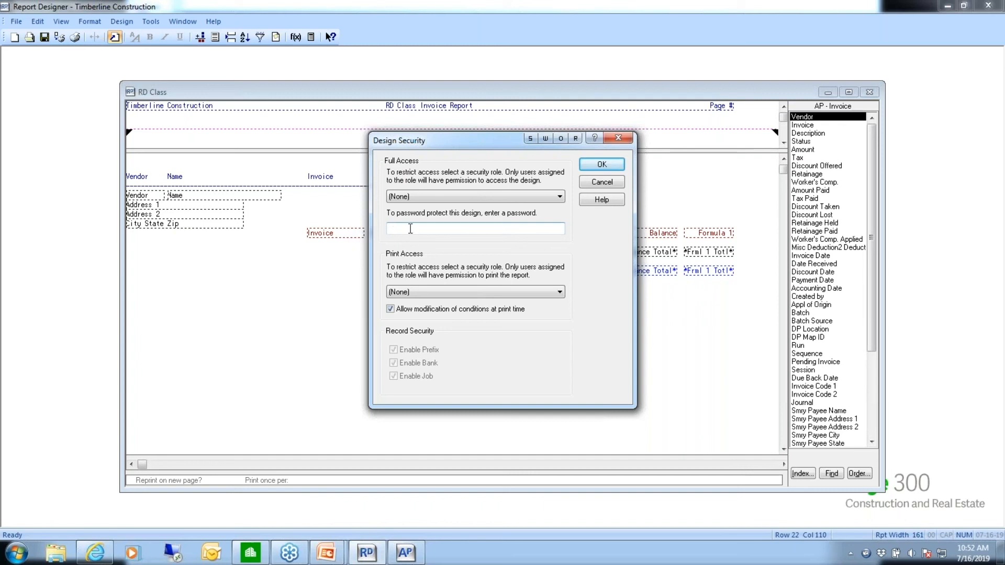
pyautogui.click(603, 182)
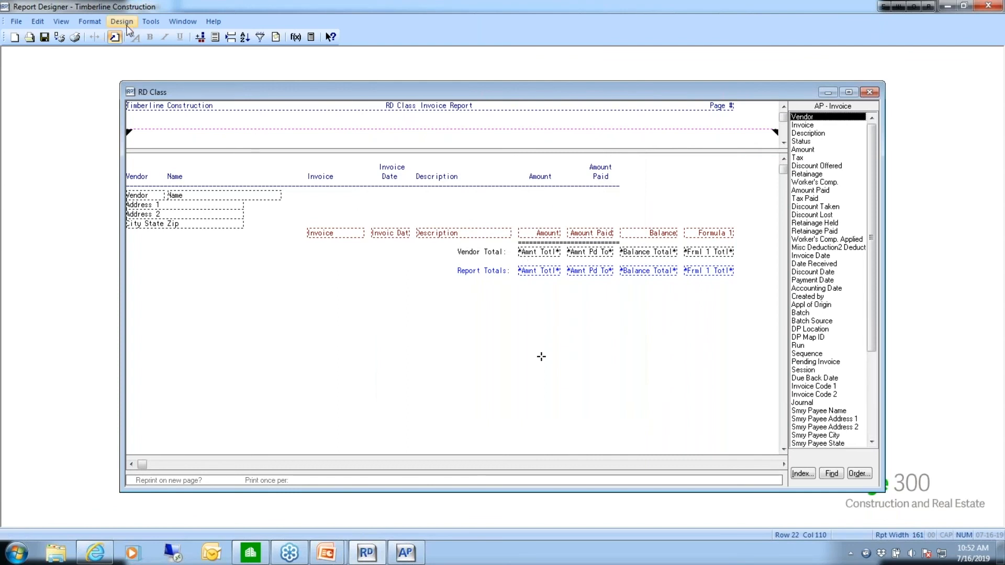
# Examine the RD Class design notes, including the author, description and comments fields, and cancel without changes.
pyautogui.click(127, 23)
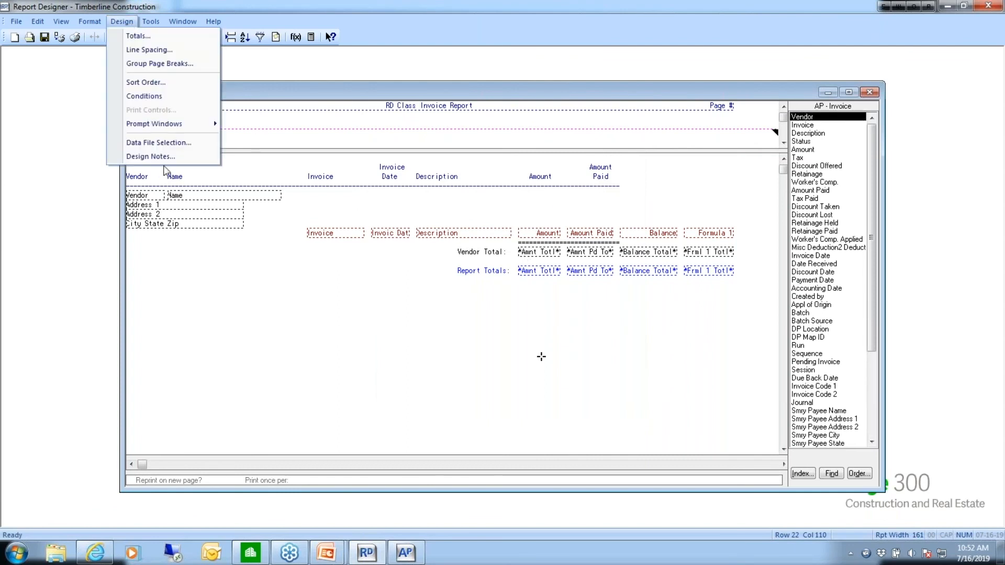
pyautogui.click(151, 157)
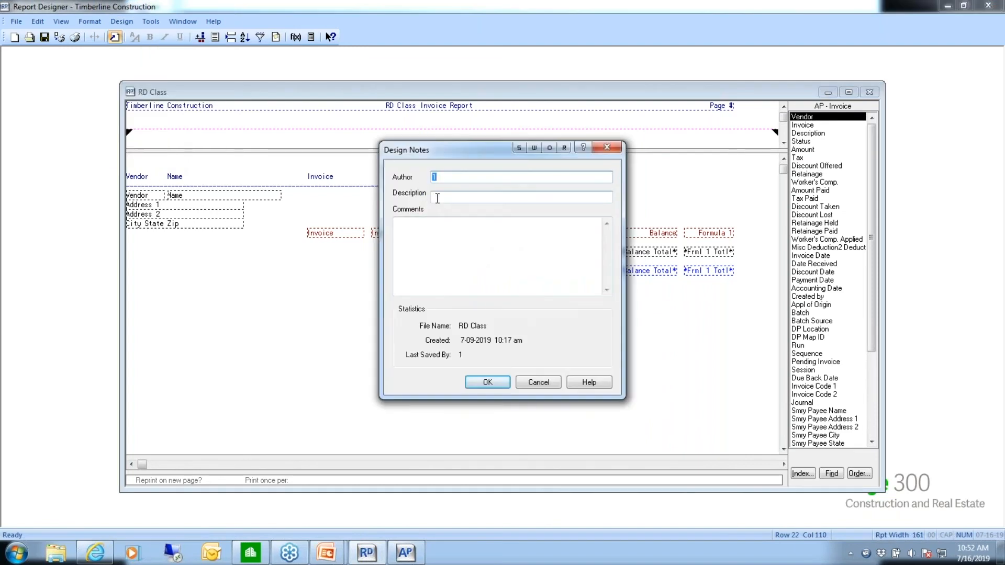
pyautogui.press('Tab')
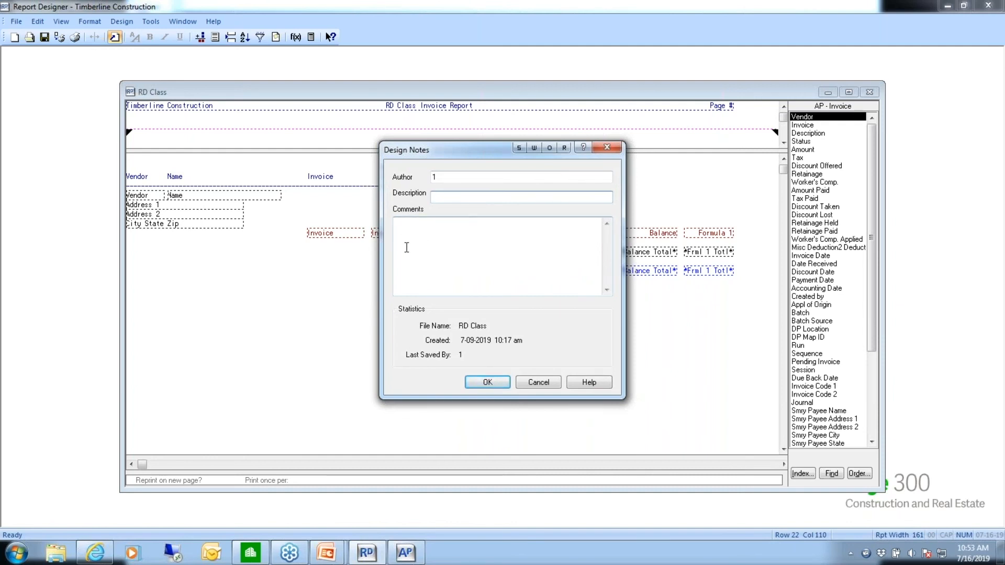
pyautogui.click(542, 384)
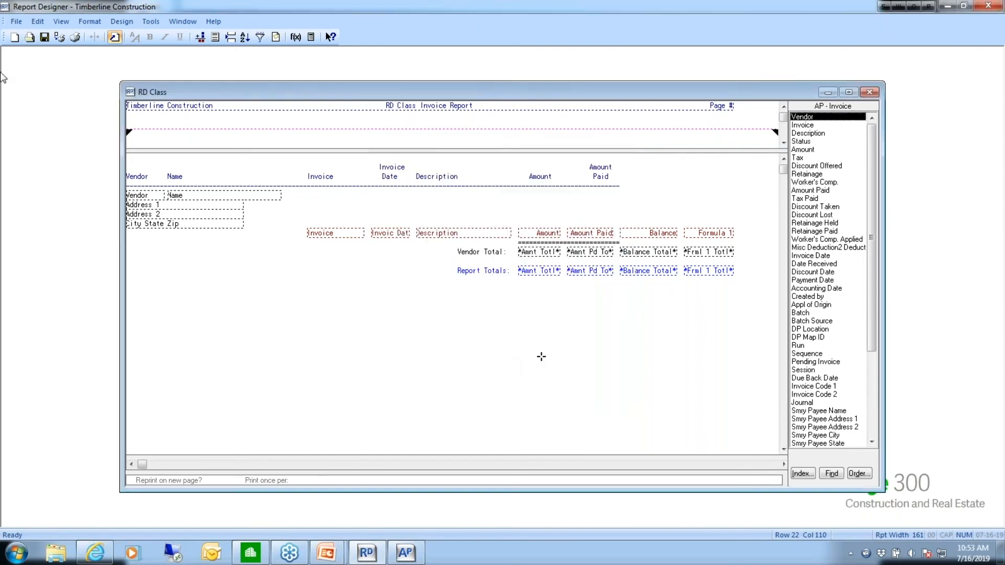
# Open the existing report design JC Category Report.rpt from the Report folder.
pyautogui.click(18, 25)
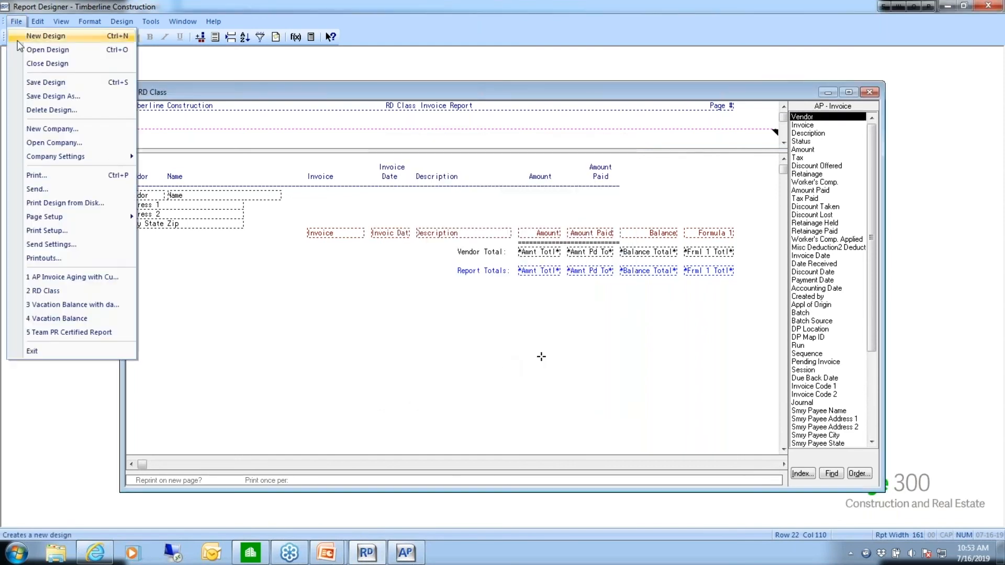
pyautogui.click(24, 49)
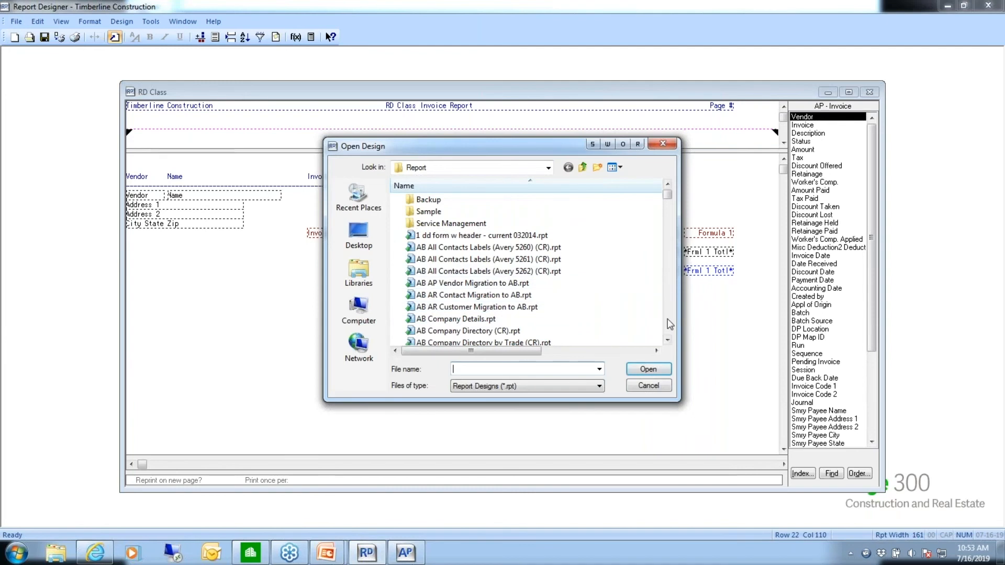
pyautogui.scroll(-10, 670, 314)
pyautogui.scroll(-10, 671, 312)
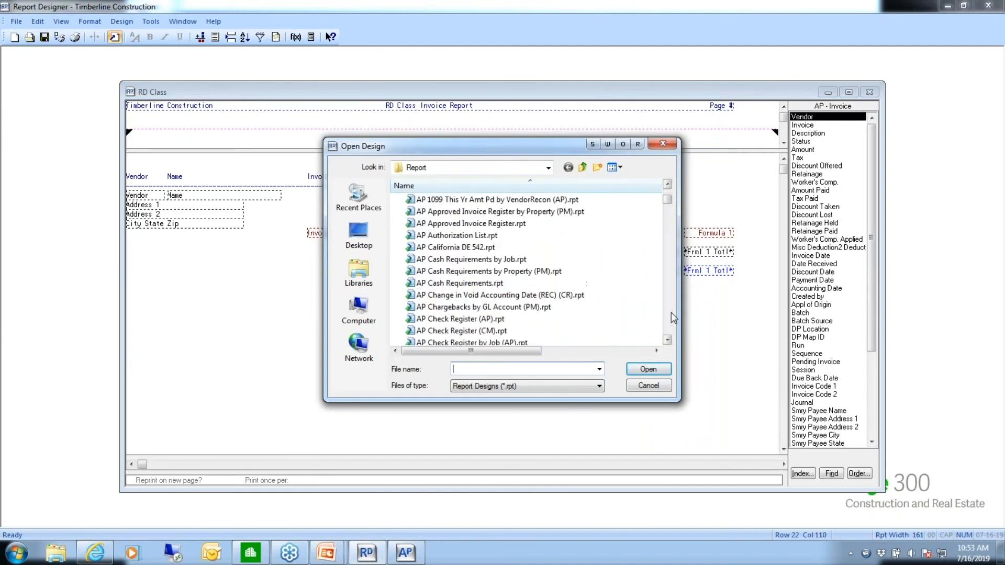
pyautogui.write('j')
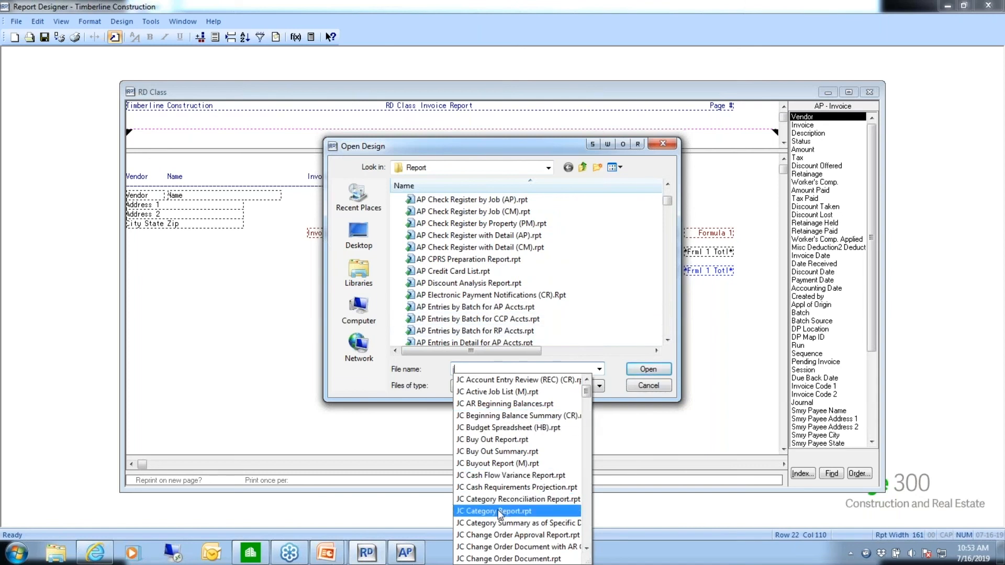
pyautogui.click(500, 512)
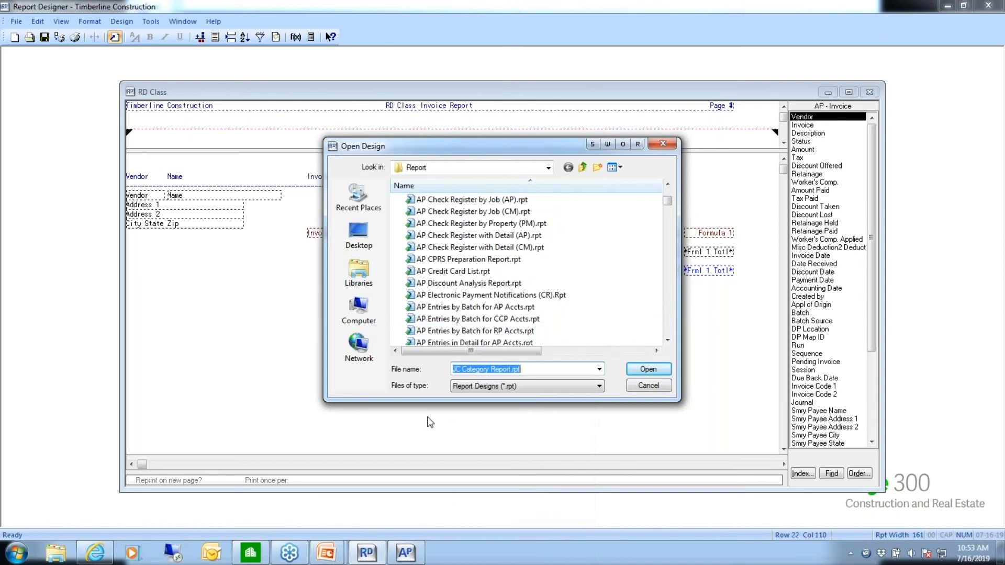
pyautogui.click(667, 371)
# Examine the JC Category Report's design notes for purpose, report prompts and conditions, cancel without changes, and close the design.
pyautogui.click(133, 21)
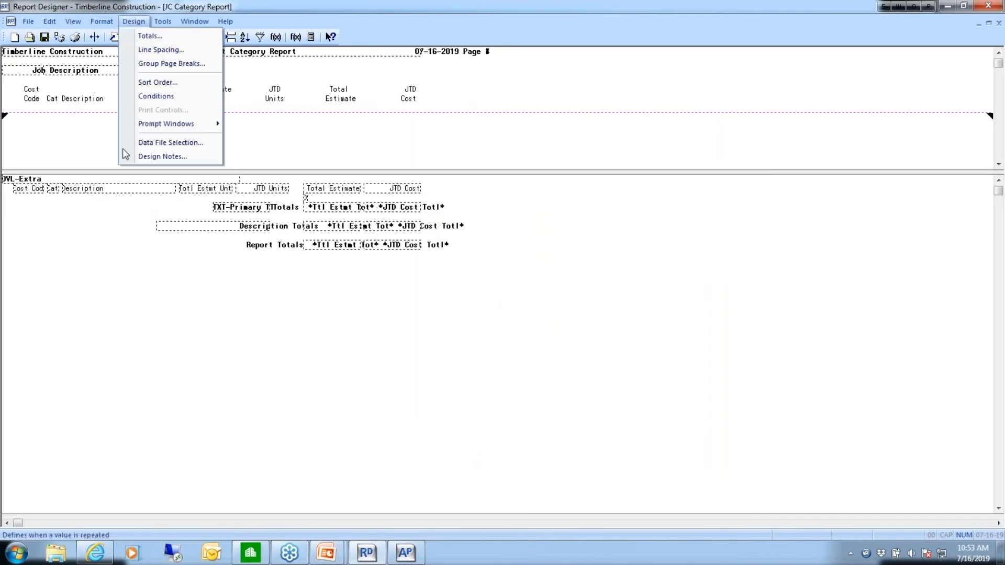
pyautogui.click(146, 156)
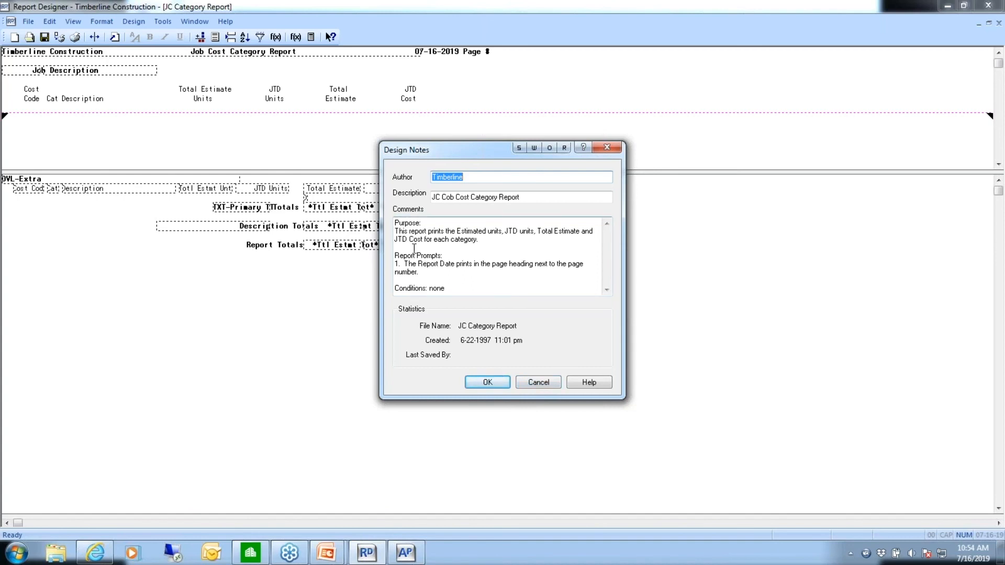
pyautogui.click(539, 382)
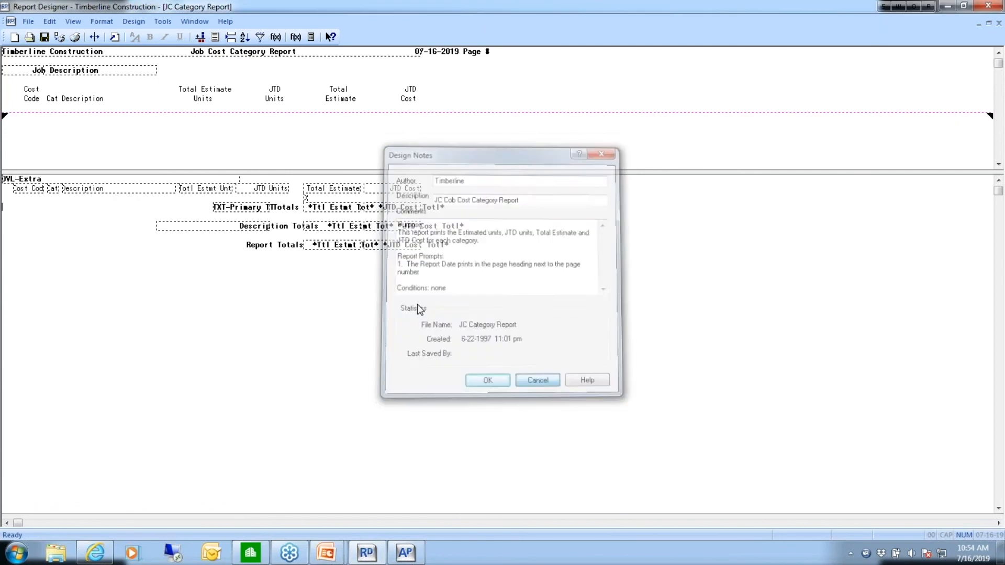
pyautogui.click(6, 130)
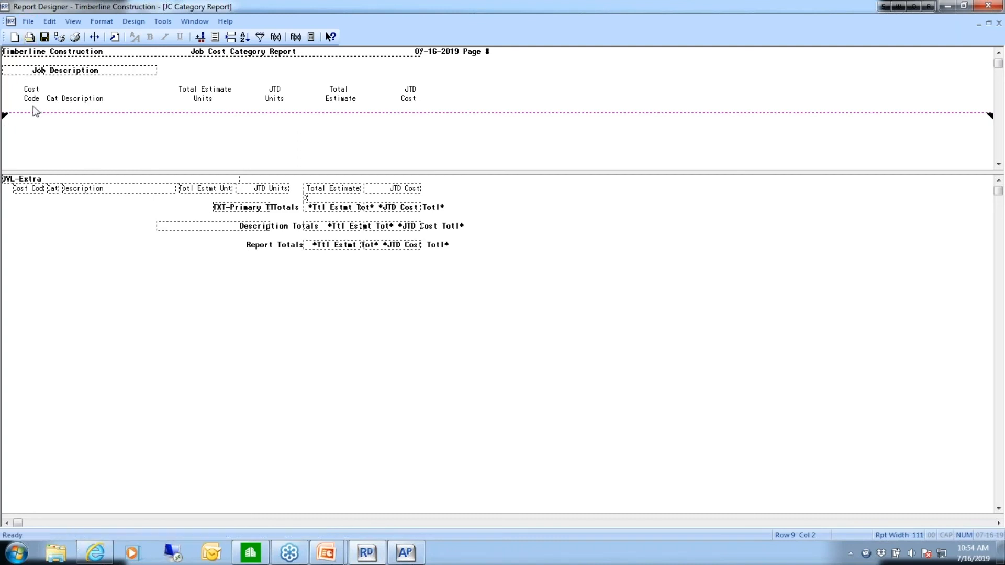
pyautogui.click(28, 21)
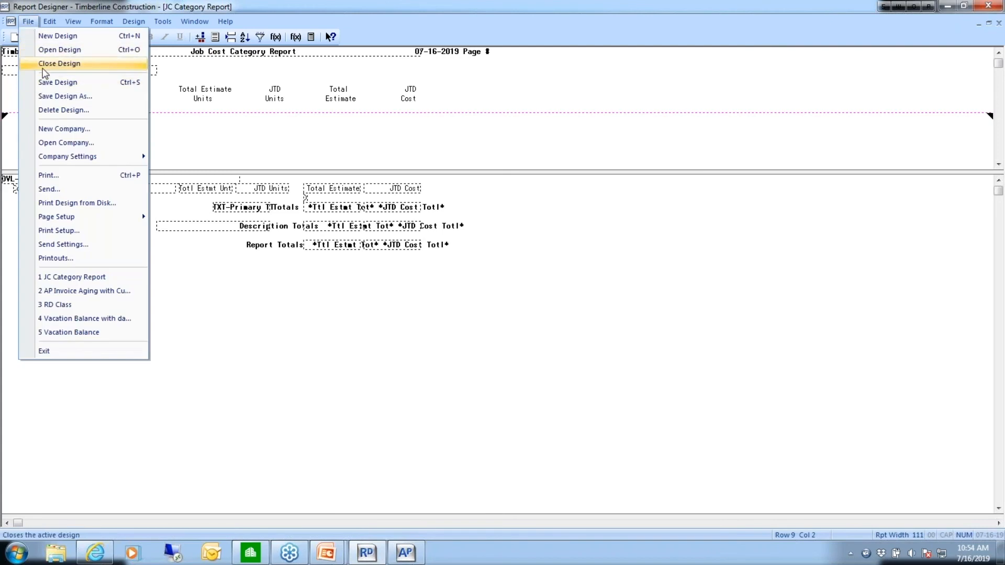
pyautogui.click(45, 65)
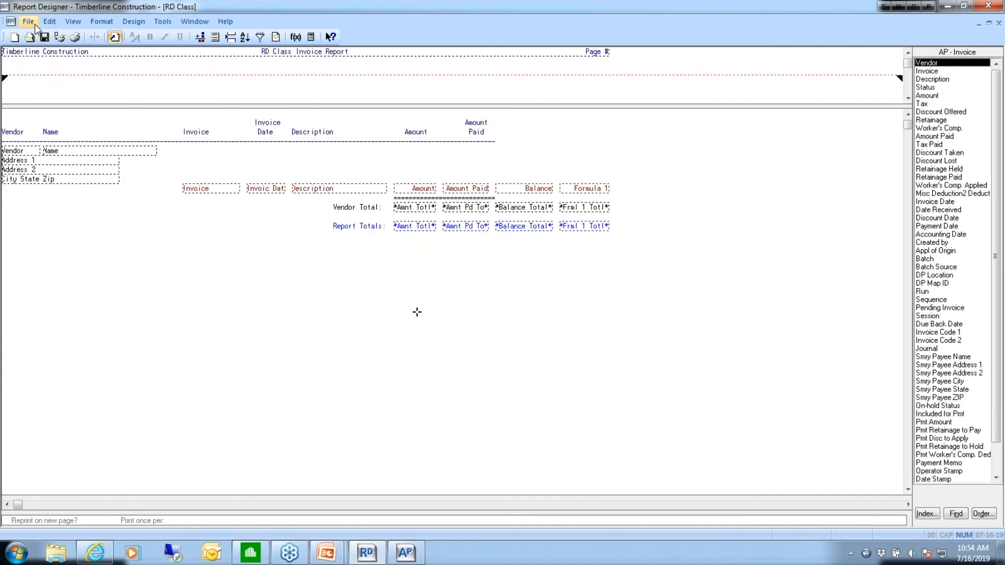
# Hide the RD Class design's field list and show it again.
pyautogui.click(73, 22)
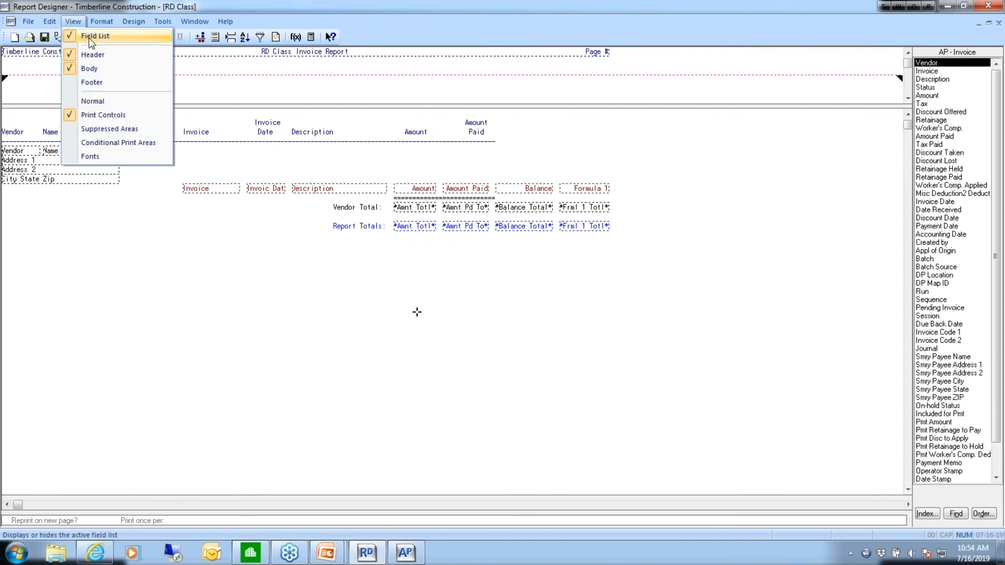
pyautogui.moveTo(101, 22)
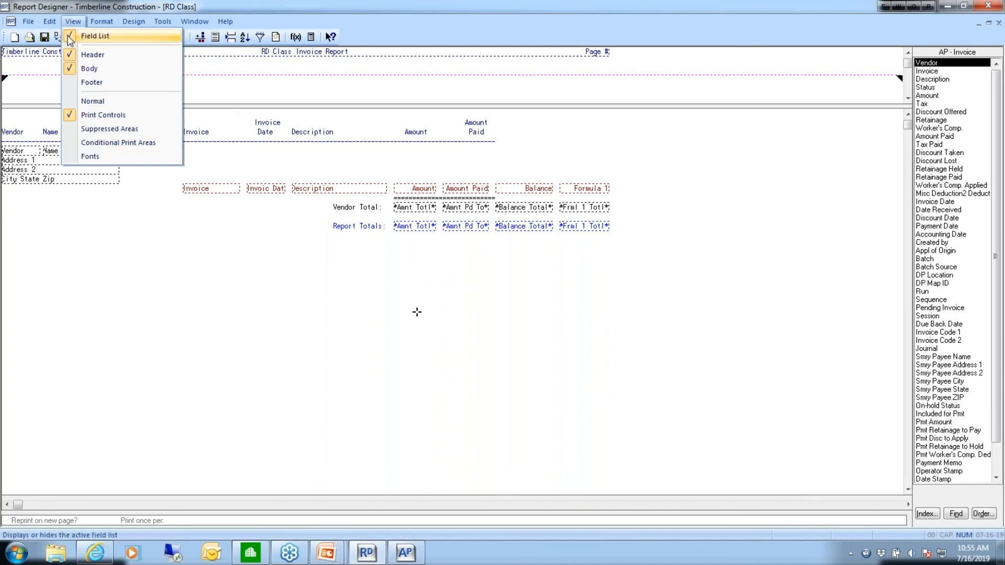
pyautogui.click(70, 36)
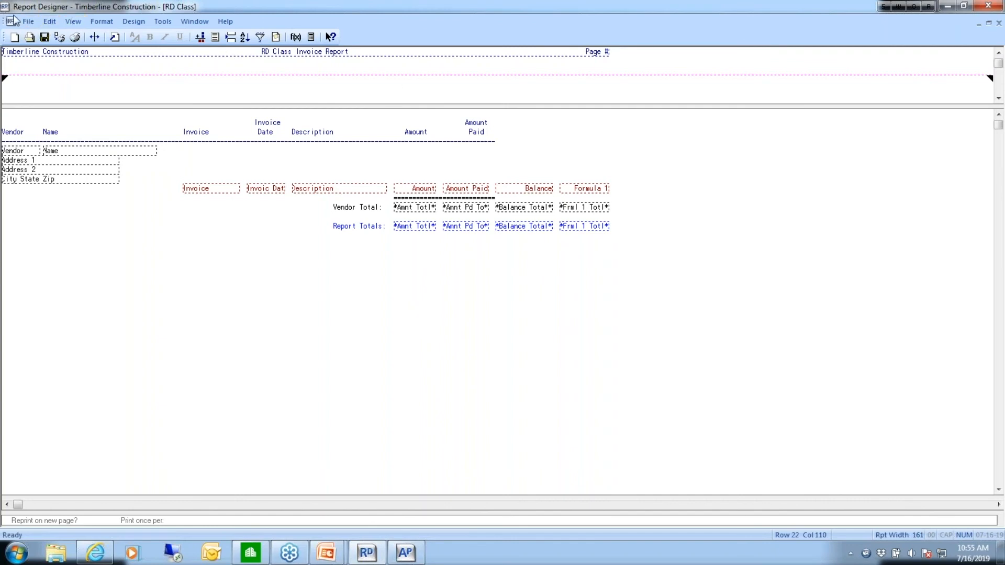
pyautogui.click(73, 22)
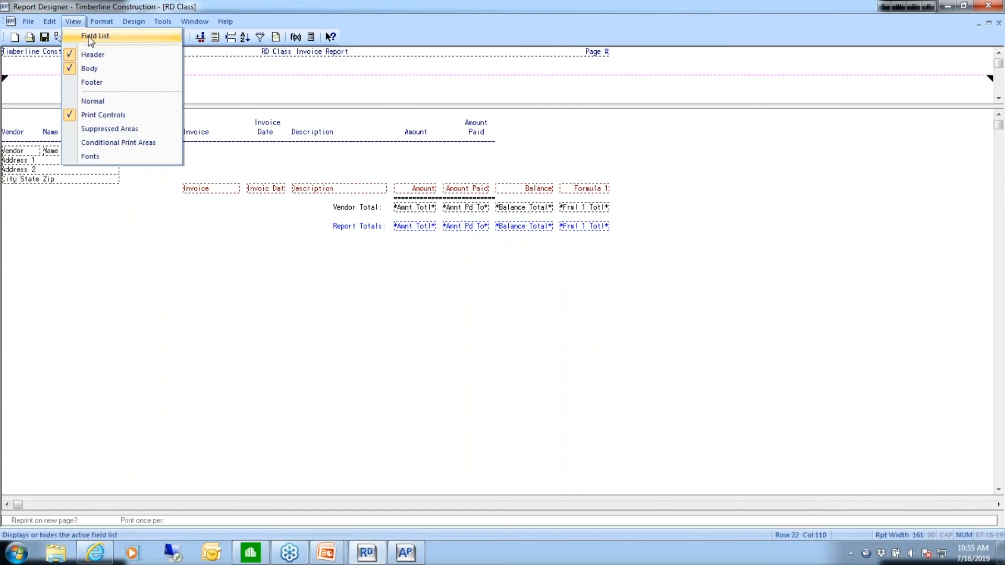
pyautogui.click(91, 38)
# Examine the text format settings of the Invoice and Description fields, including length, justification and abbreviation, without changing them.
pyautogui.click(73, 21)
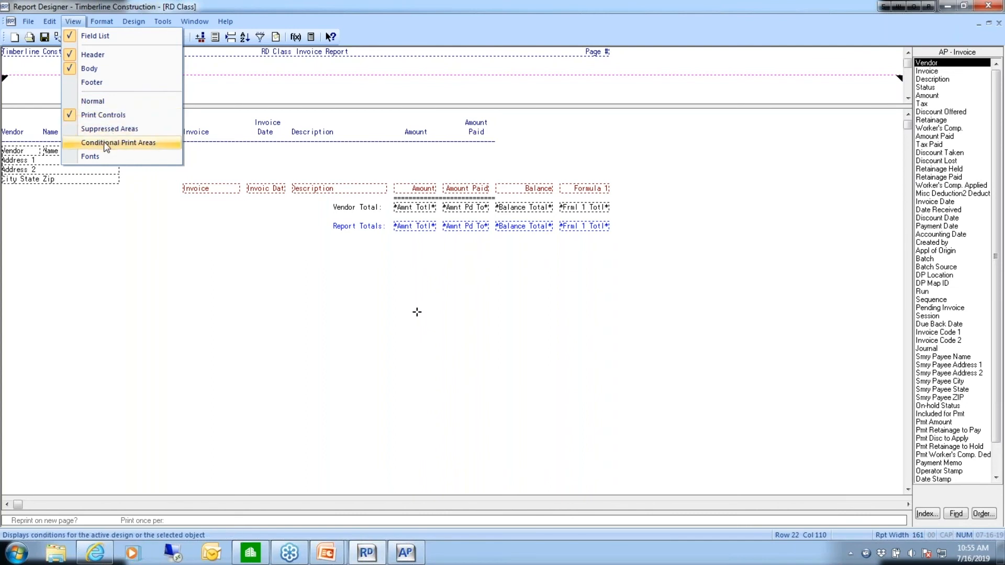
pyautogui.moveTo(98, 29)
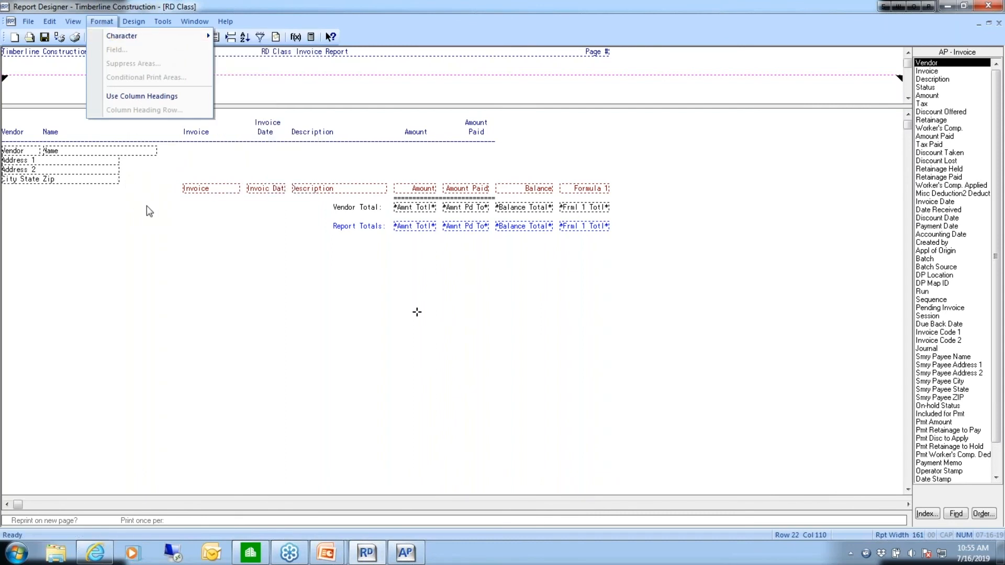
pyautogui.click(211, 191)
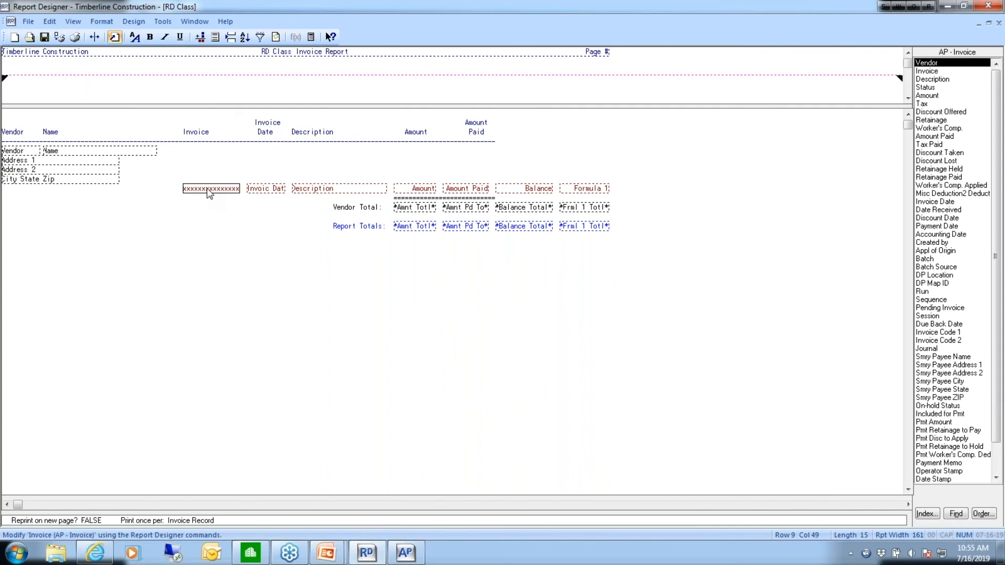
pyautogui.doubleClick(207, 187)
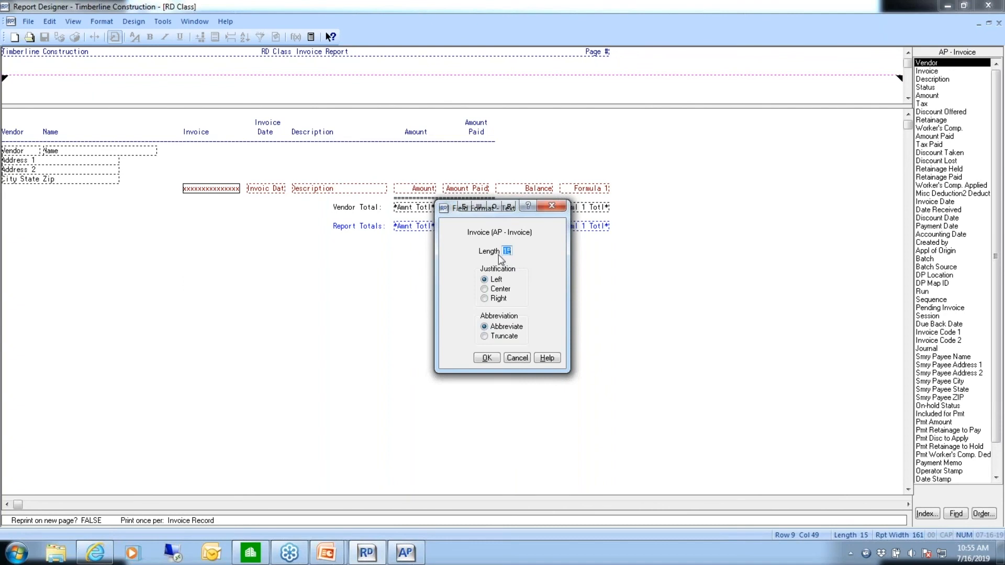
pyautogui.click(487, 359)
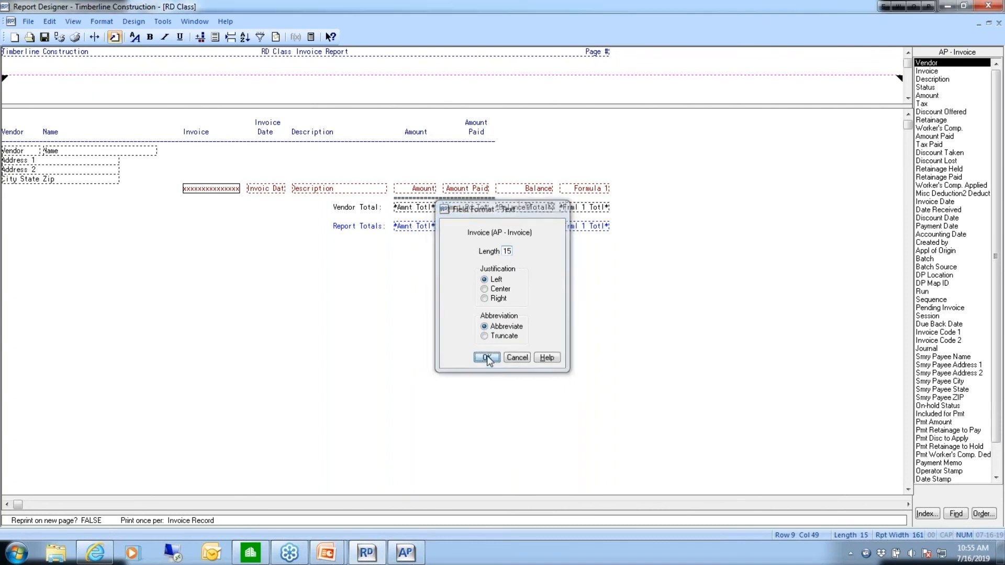
pyautogui.doubleClick(344, 195)
pyautogui.click(517, 358)
# Examine the number format settings of the Amount field in the invoice row, and cancel without changes.
pyautogui.click(418, 192)
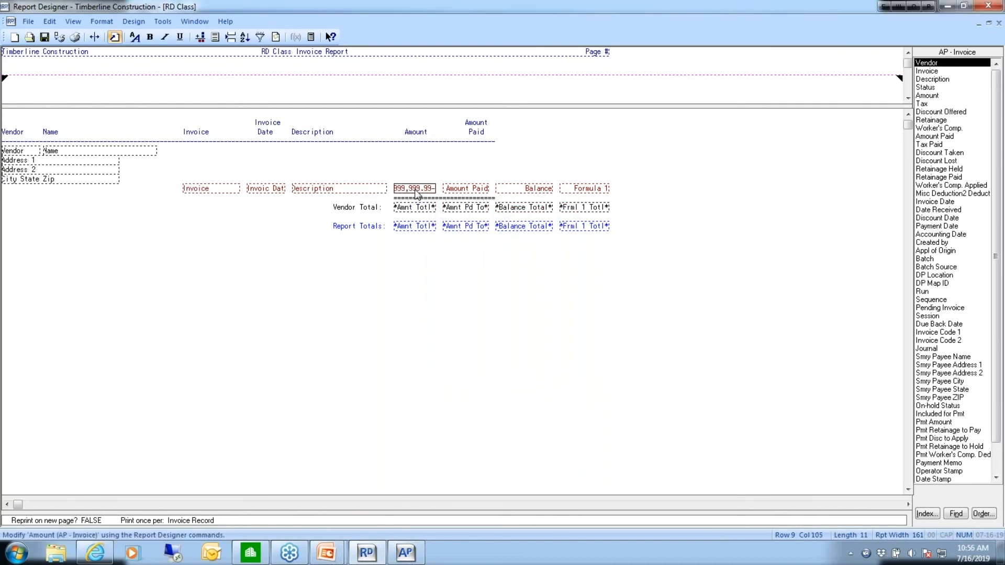
pyautogui.doubleClick(417, 192)
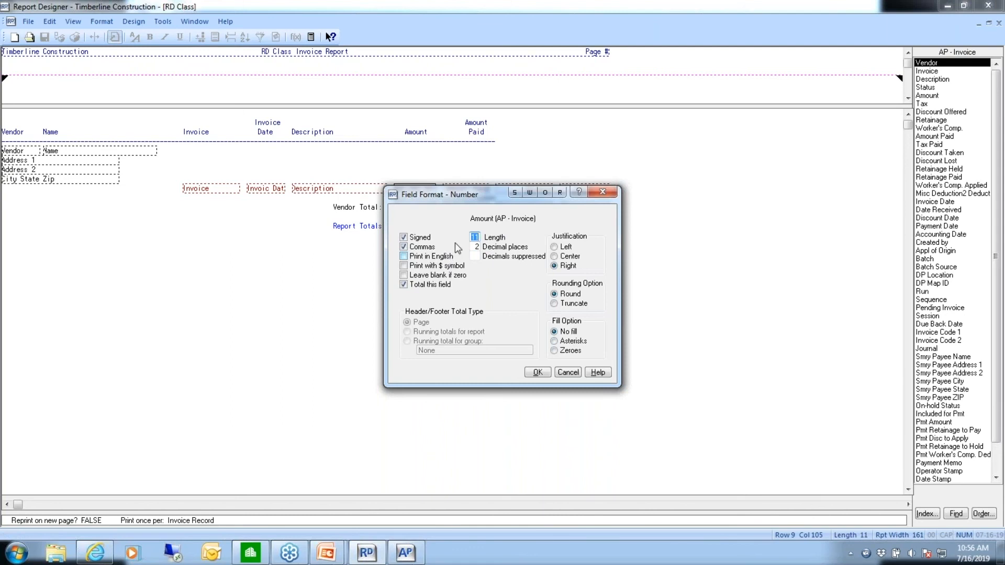
pyautogui.click(565, 373)
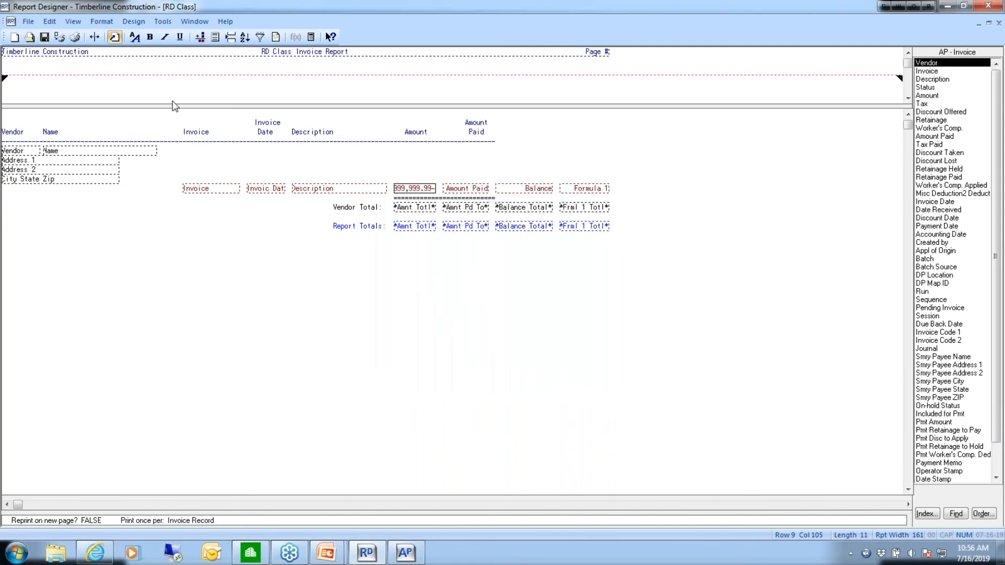
# Examine the RD Class design's totals settings, including total levels, summary level and total indicator, and cancel without changes.
pyautogui.click(74, 22)
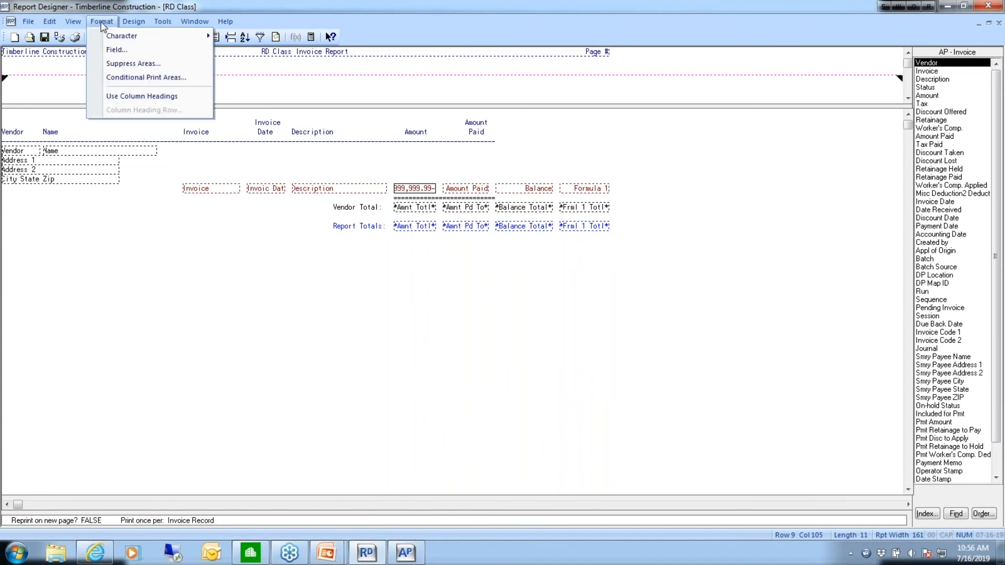
pyautogui.moveTo(135, 30)
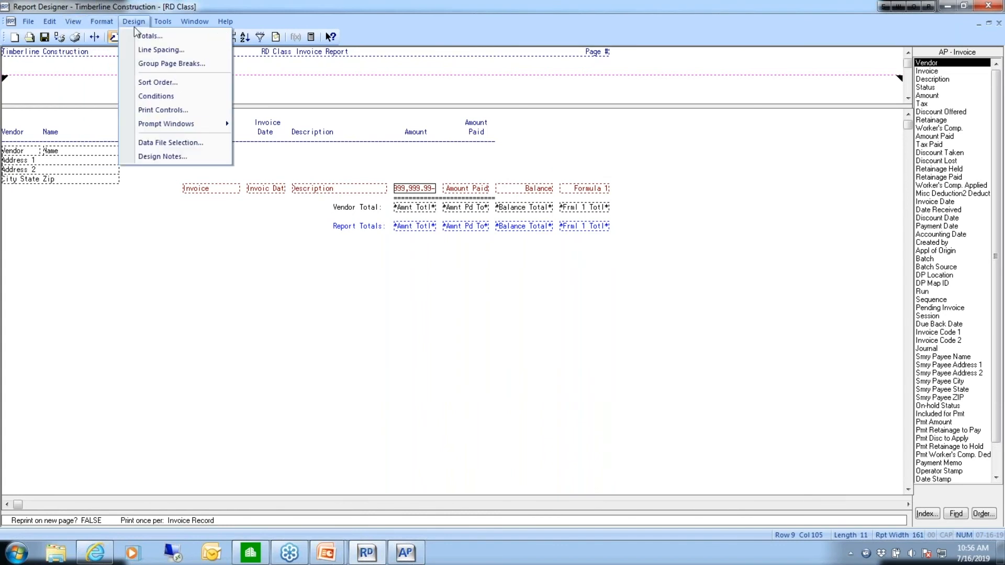
pyautogui.click(159, 36)
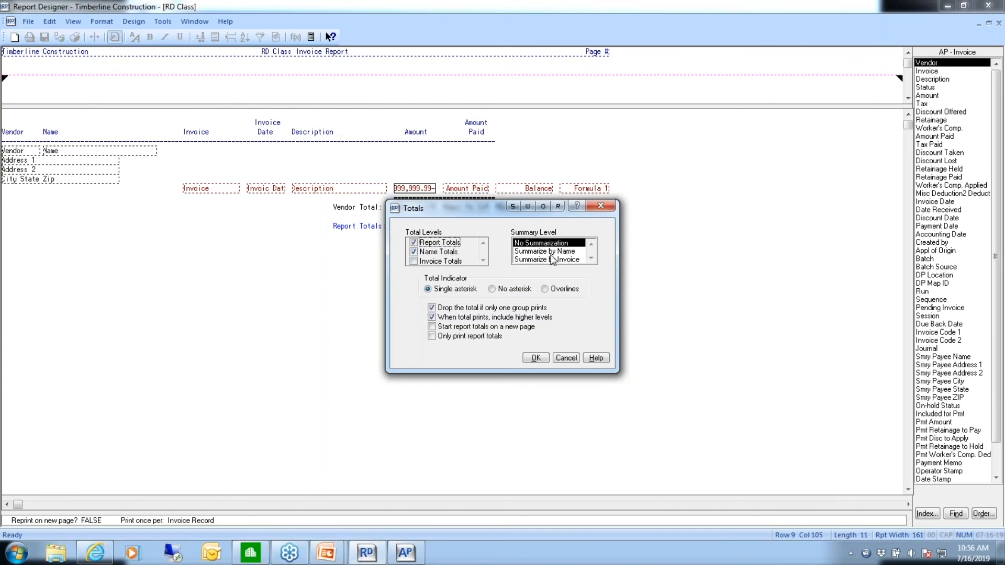
pyautogui.click(565, 358)
# Check the print order of the invoices in the sort order settings, recheck the total levels against it, and cancel both dialogs.
pyautogui.click(133, 22)
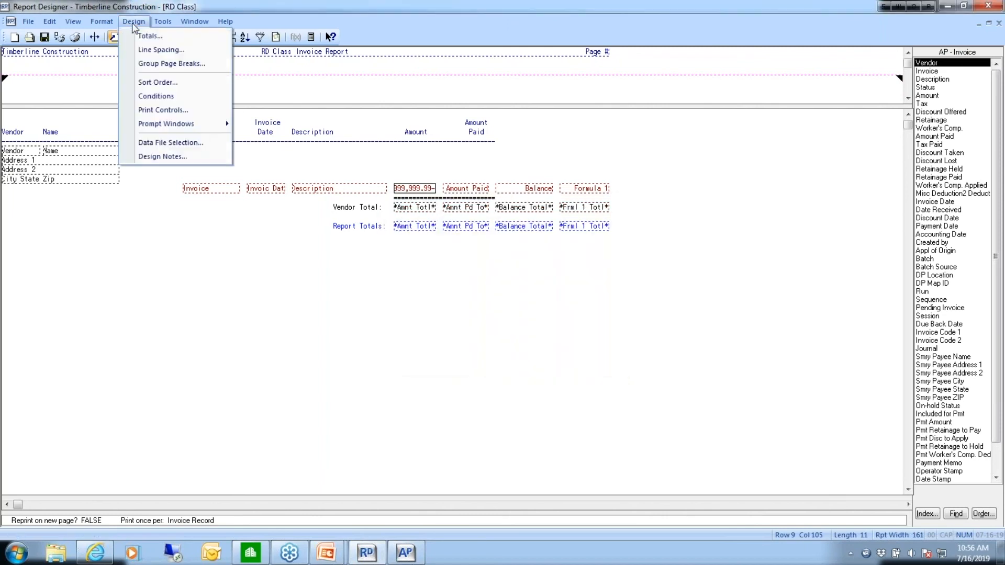
pyautogui.click(144, 82)
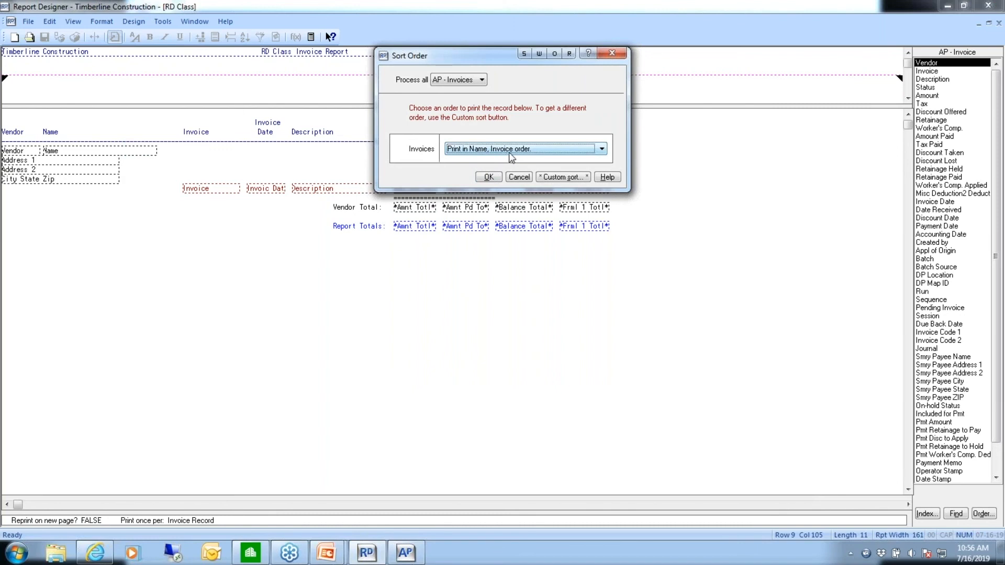
pyautogui.click(519, 178)
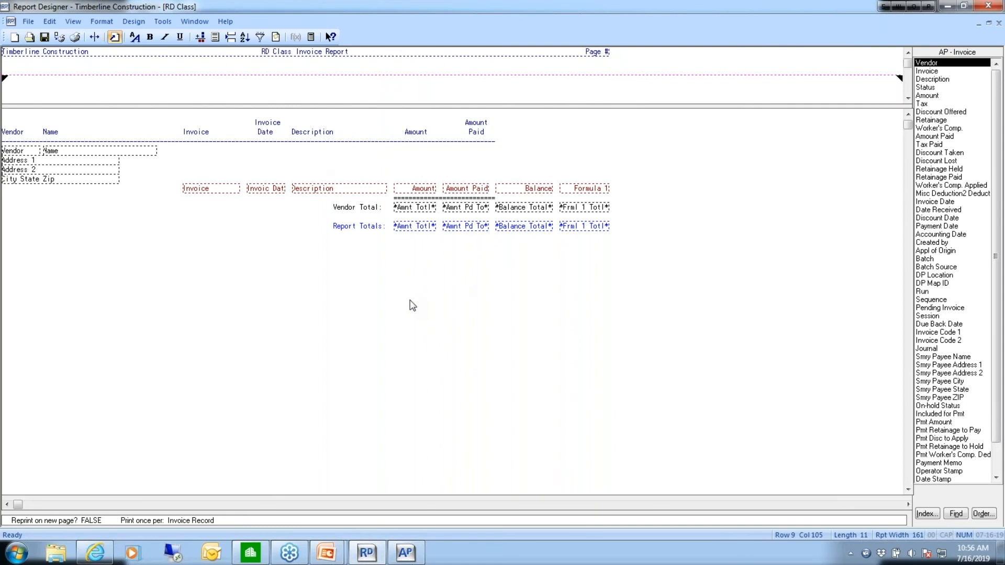
pyautogui.click(124, 24)
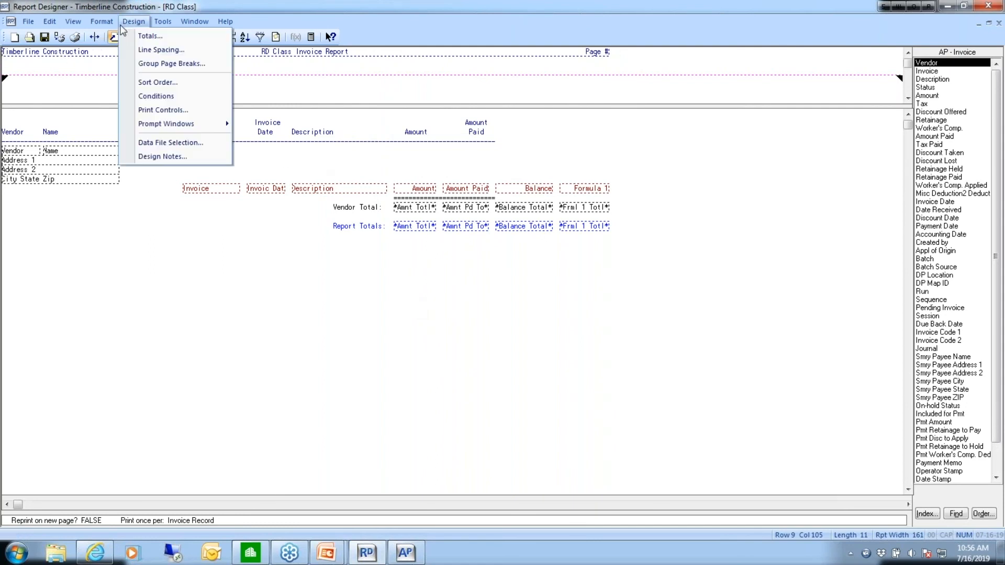
pyautogui.click(127, 37)
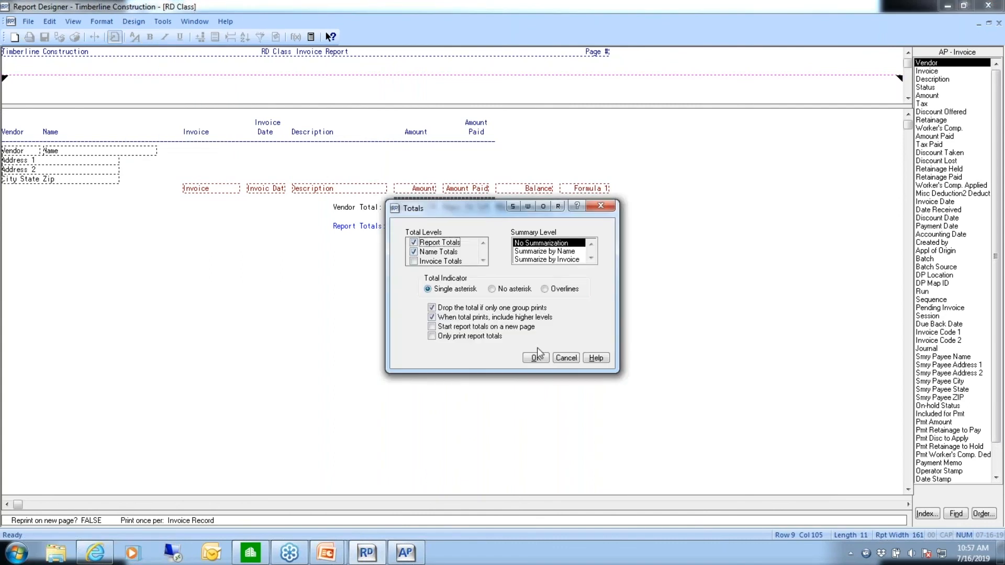
pyautogui.click(566, 359)
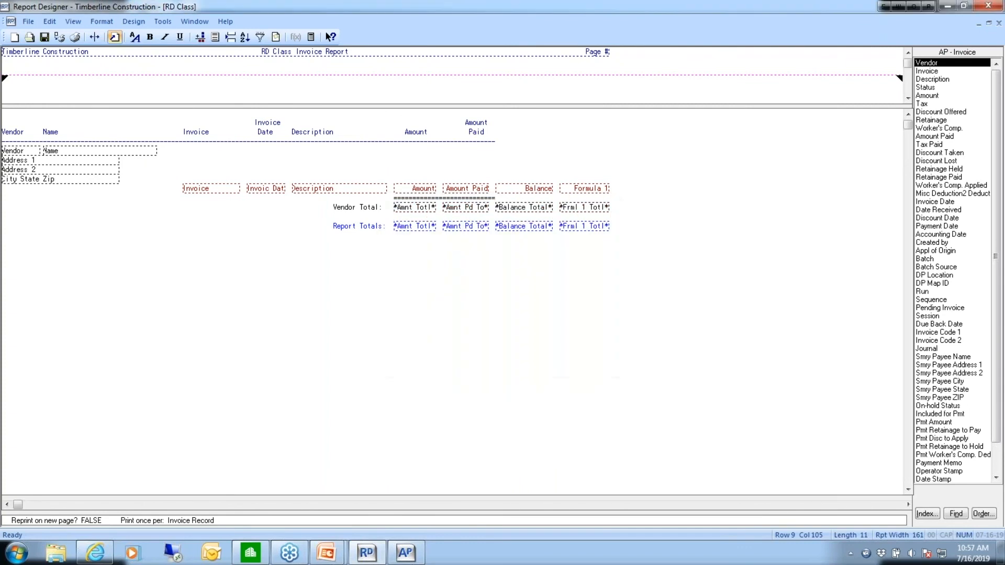
# Examine the line spacing between names, invoices and invoice records, and accept the existing settings.
pyautogui.click(134, 21)
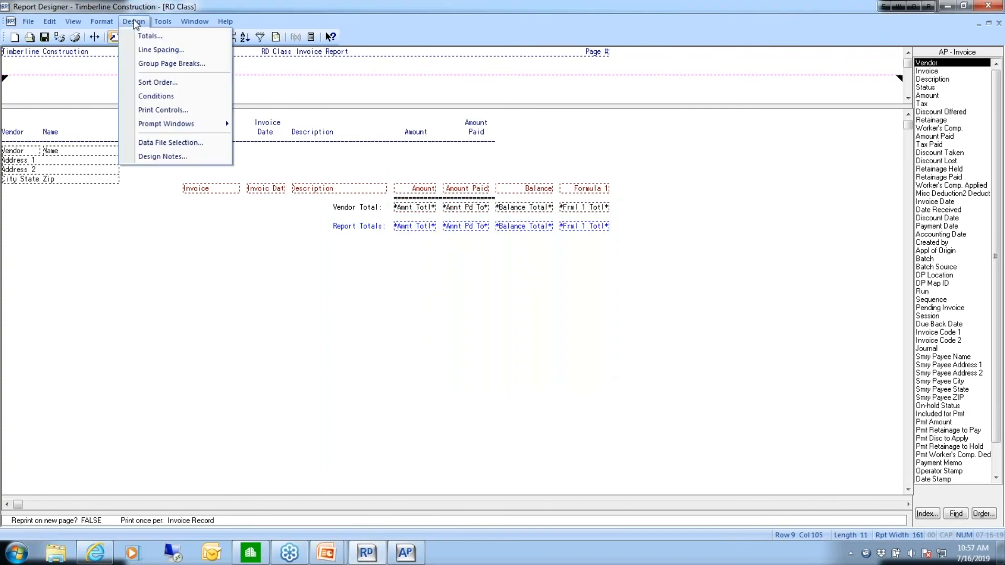
pyautogui.click(134, 50)
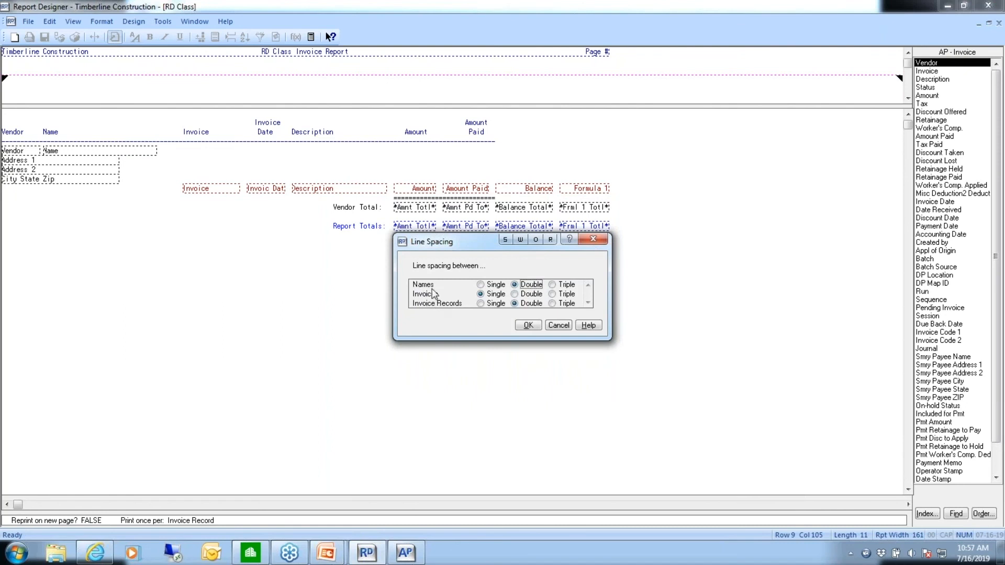
pyautogui.click(528, 325)
# Examine the unconditional and conditional group page break settings of the RD Class design, and accept the existing settings.
pyautogui.click(134, 22)
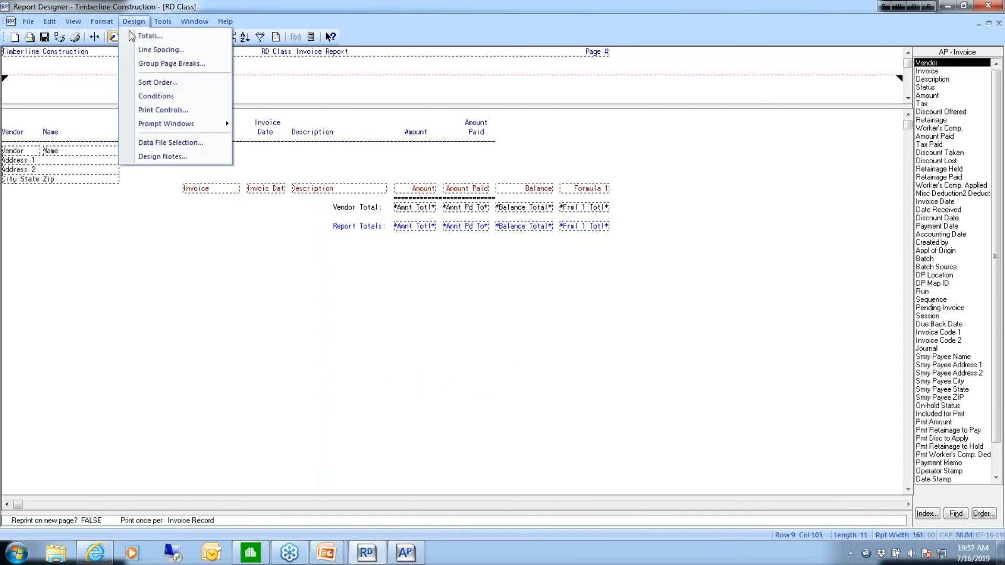
pyautogui.click(139, 65)
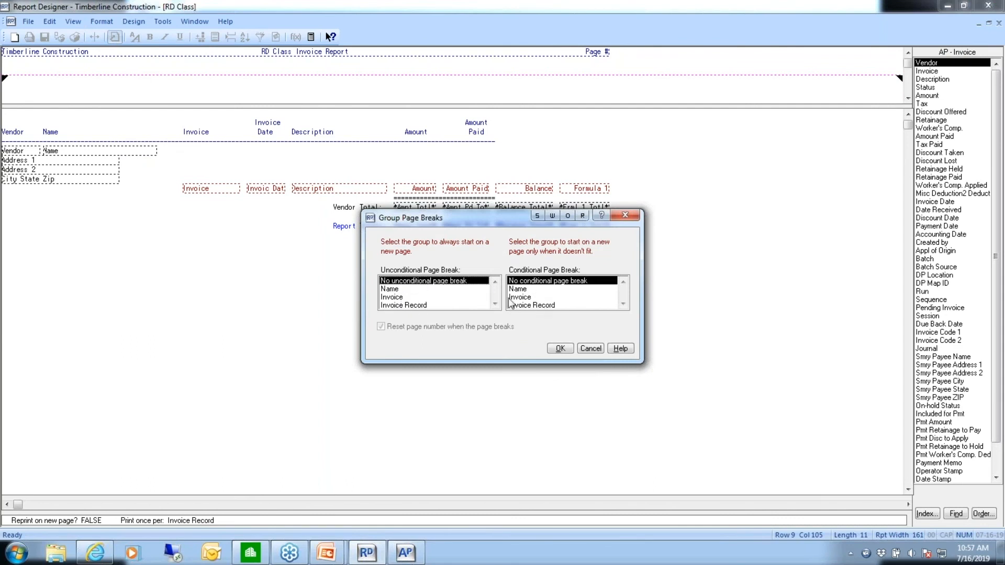
pyautogui.click(561, 349)
# Preview the design info report for the RD Class design, maximized and zoomed in for reading.
pyautogui.click(131, 22)
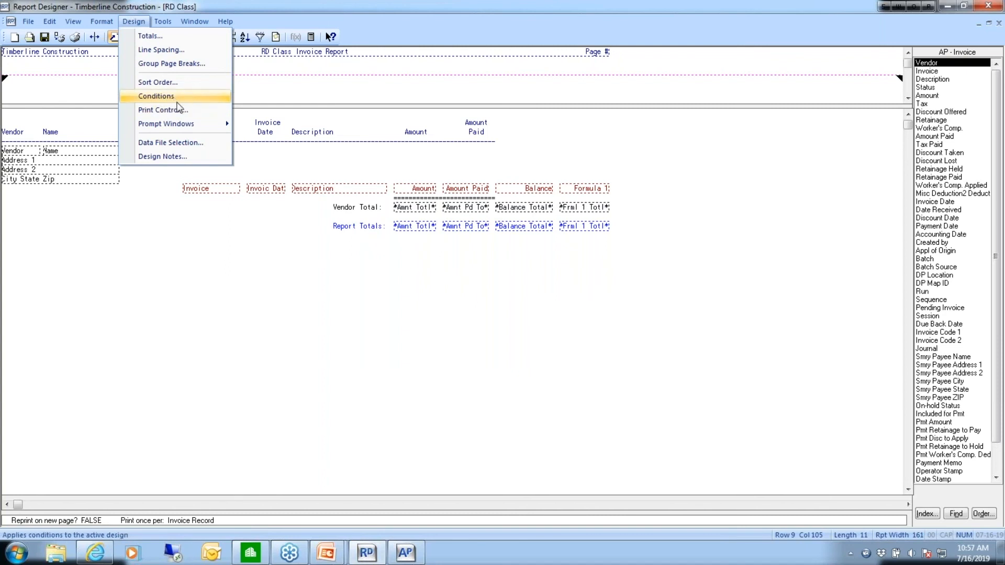
pyautogui.moveTo(178, 124)
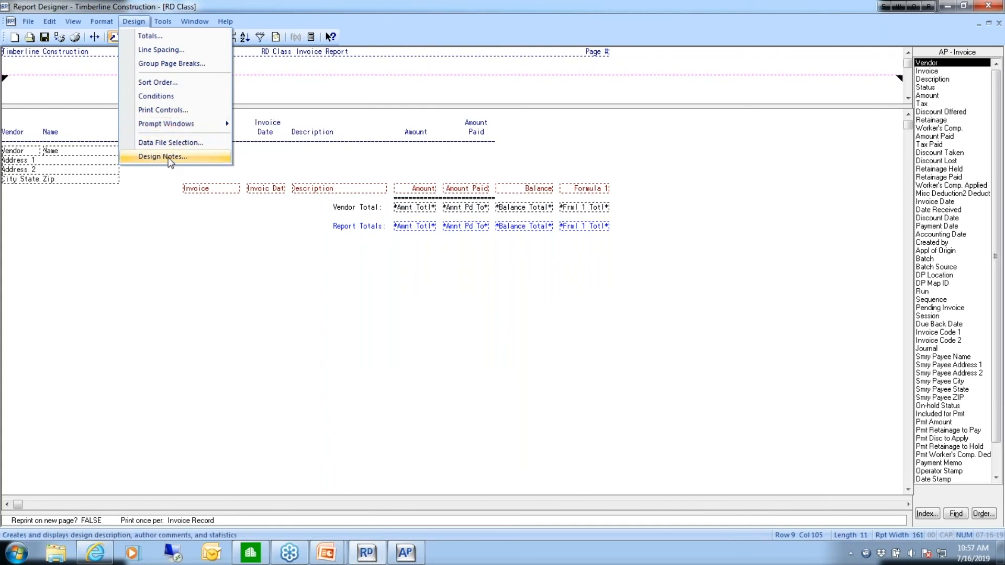
pyautogui.moveTo(169, 24)
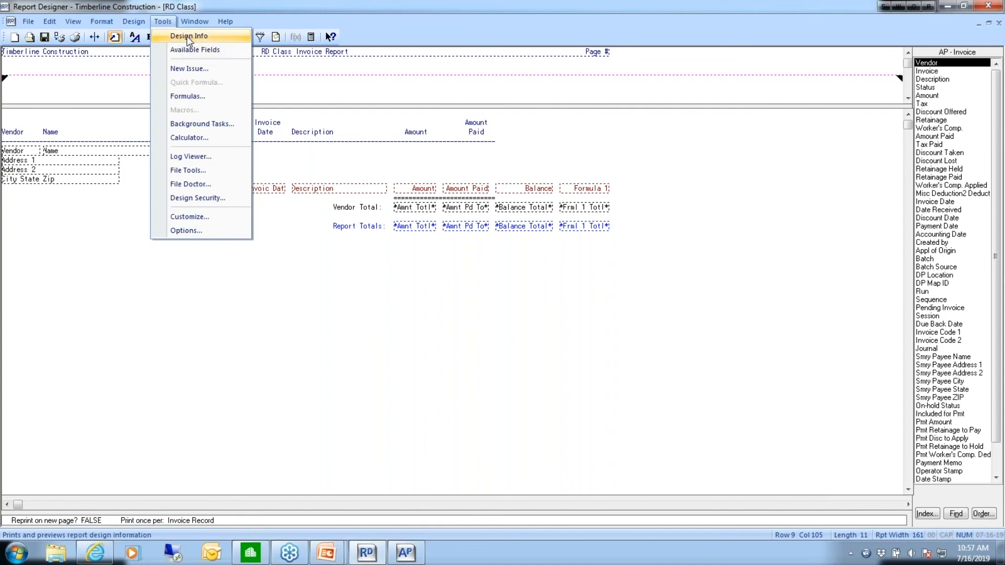
pyautogui.click(189, 37)
pyautogui.click(584, 328)
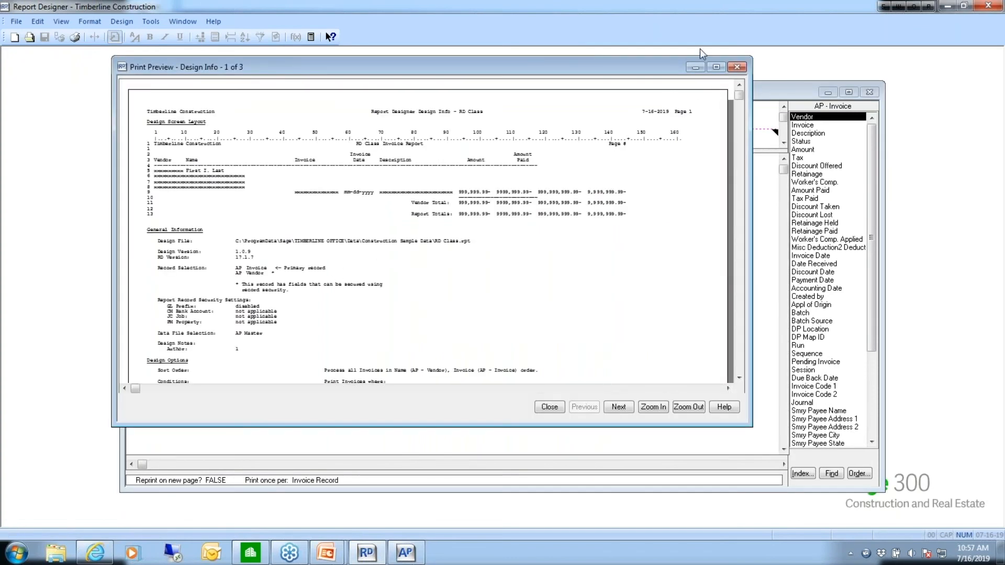
pyautogui.click(717, 66)
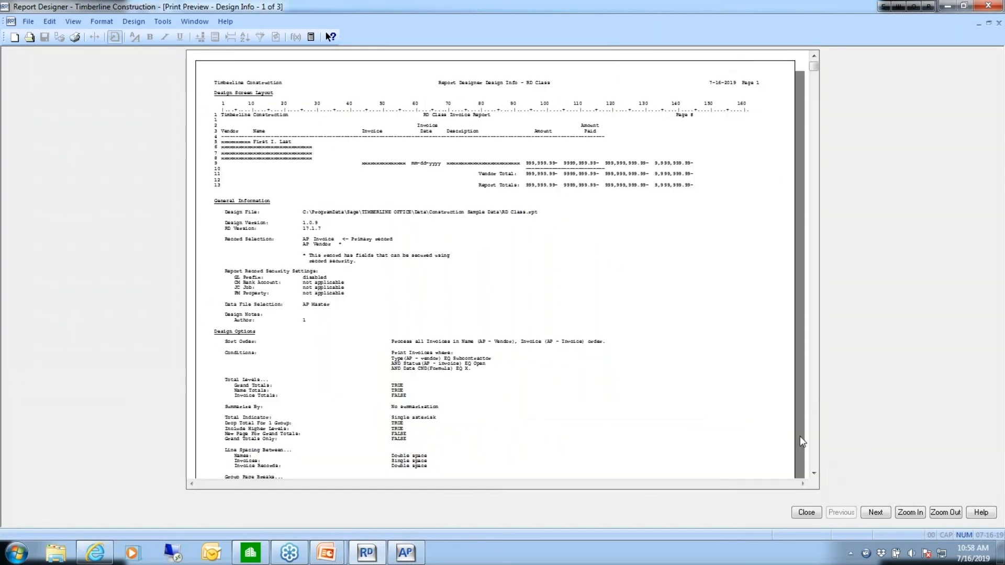
pyautogui.click(911, 513)
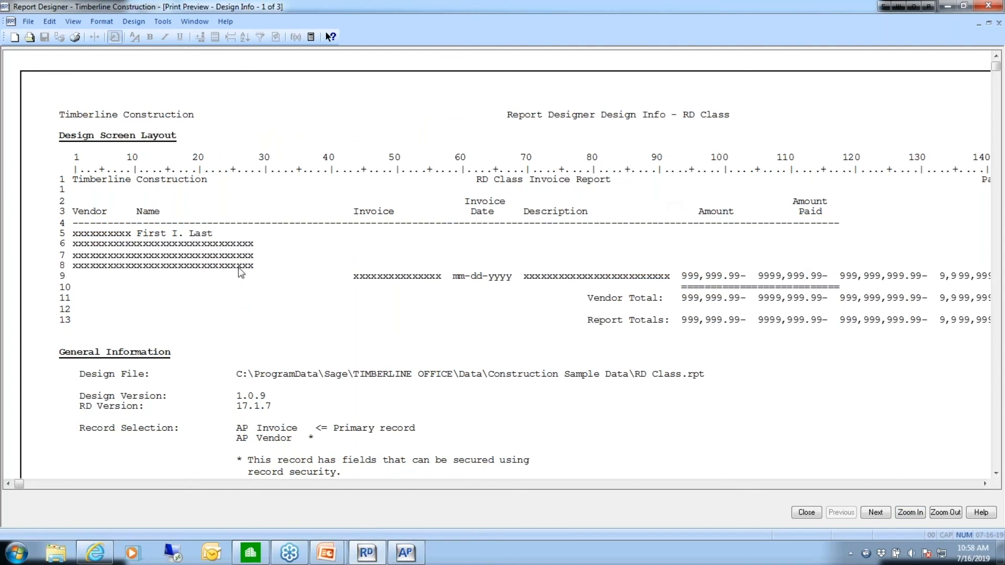
# Examine the first page of the design info, from general information and design options to print options and prompt windows.
pyautogui.click(997, 474)
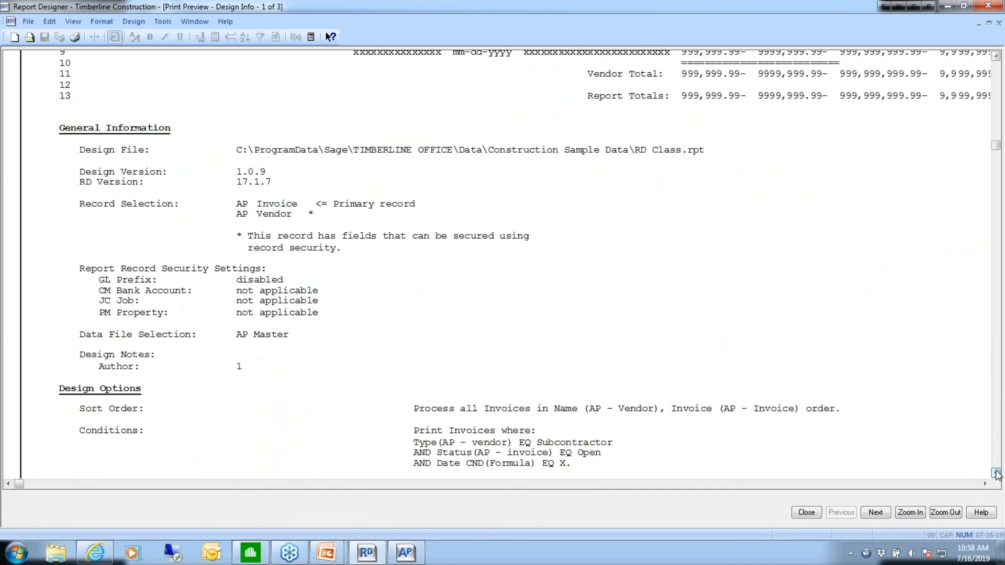
pyautogui.click(996, 474)
pyautogui.click(996, 473)
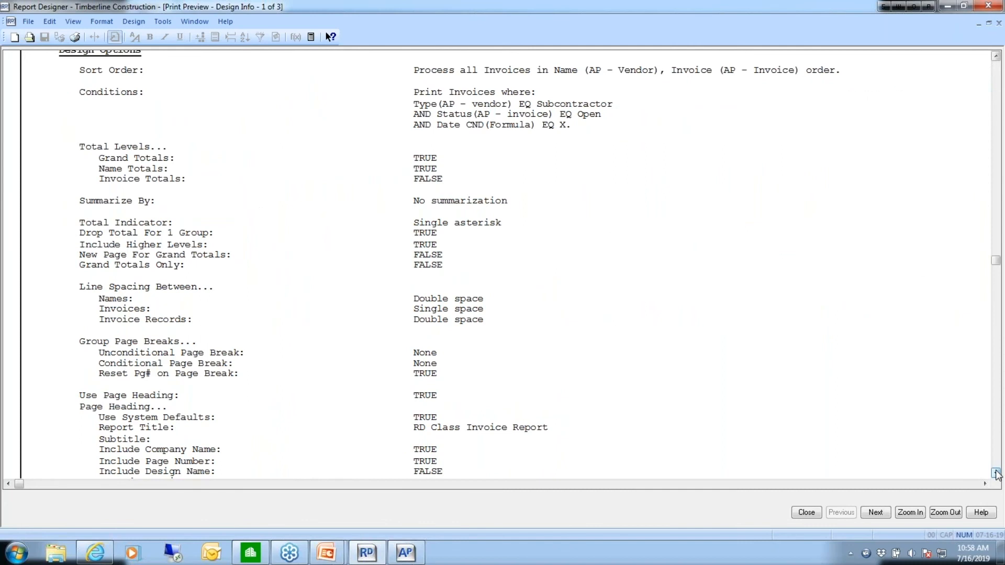
pyautogui.click(996, 474)
pyautogui.click(997, 474)
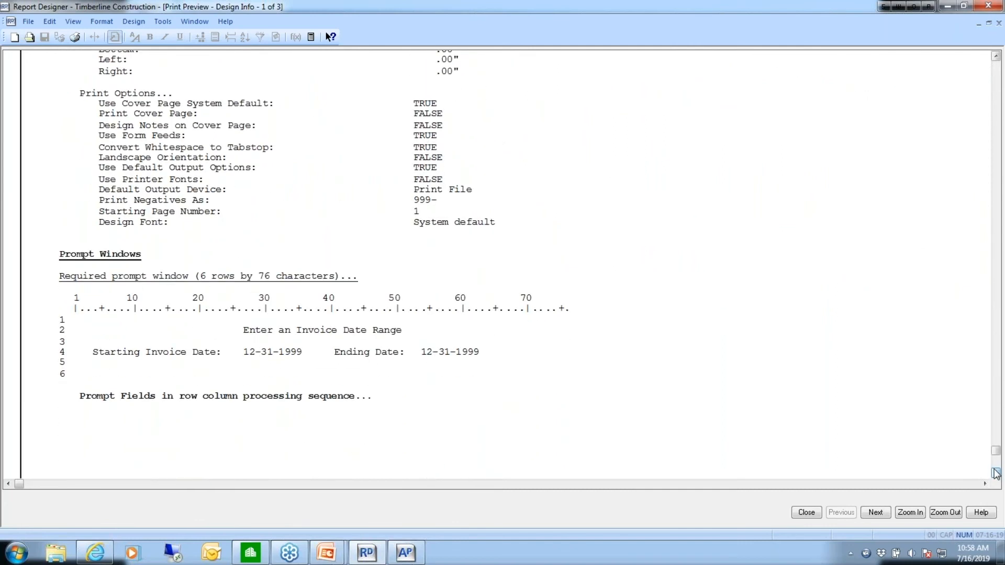
# Go to the third page of the design info and examine the print controls, conditional printing and suppress areas.
pyautogui.click(872, 518)
pyautogui.click(872, 518)
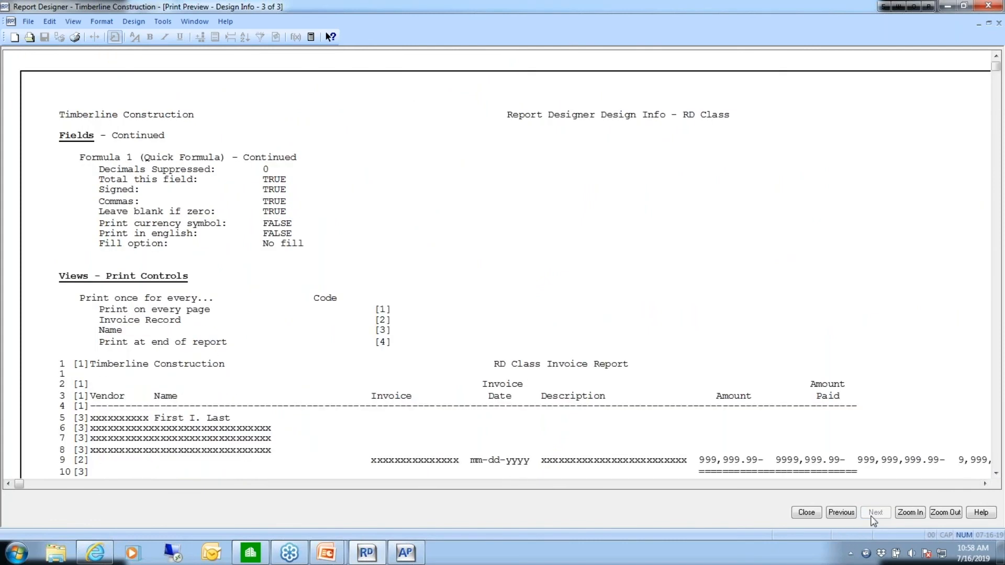
pyautogui.click(996, 474)
pyautogui.click(996, 476)
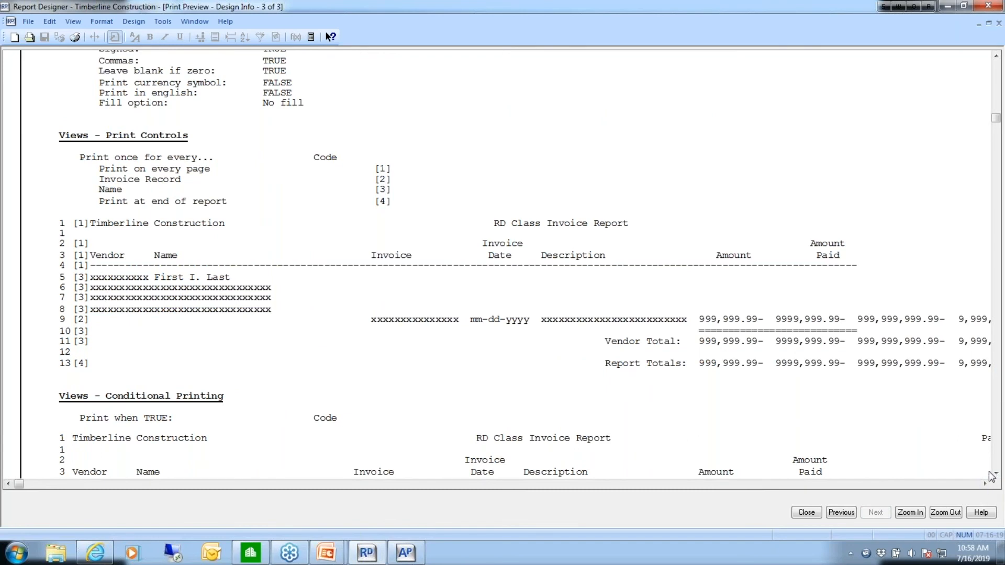
pyautogui.moveTo(996, 473); pyautogui.dragTo(996, 473)
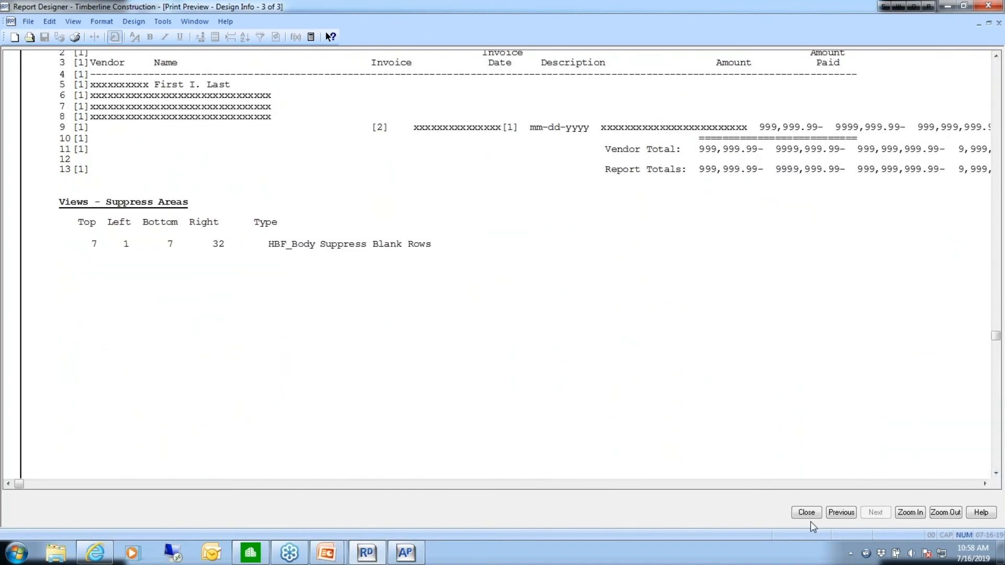
# Return to the first page of the design info and close the print preview.
pyautogui.click(843, 512)
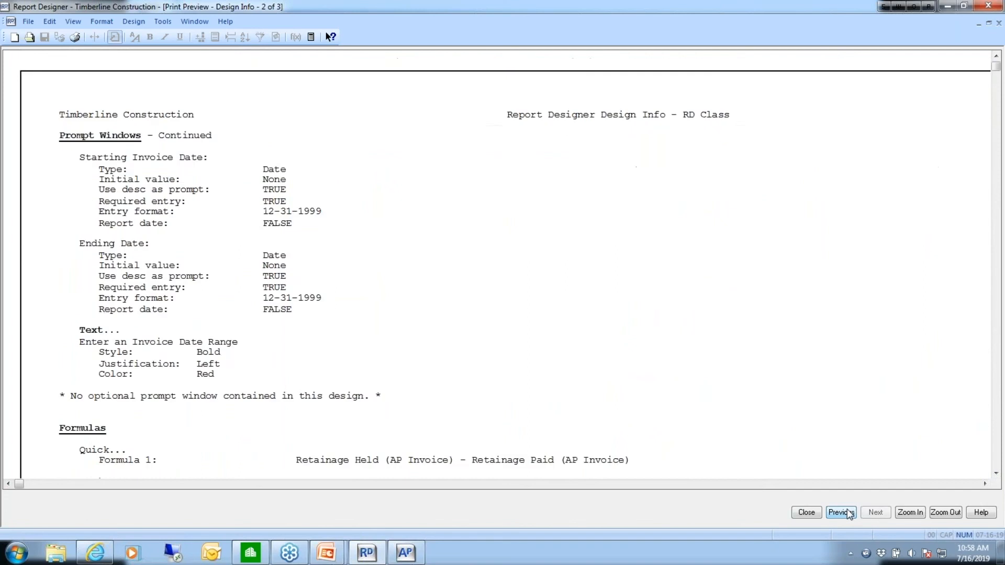
pyautogui.click(843, 512)
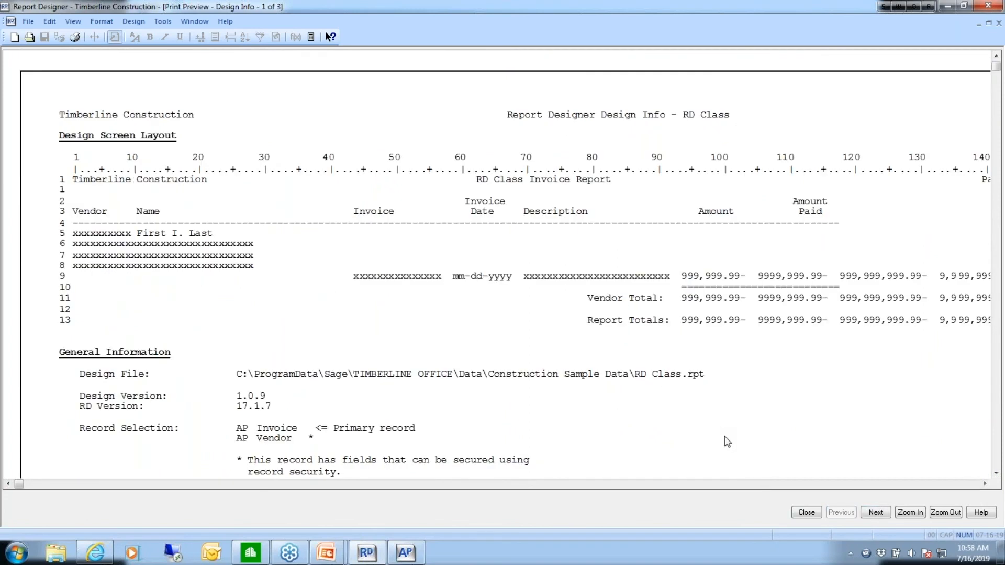
pyautogui.click(805, 512)
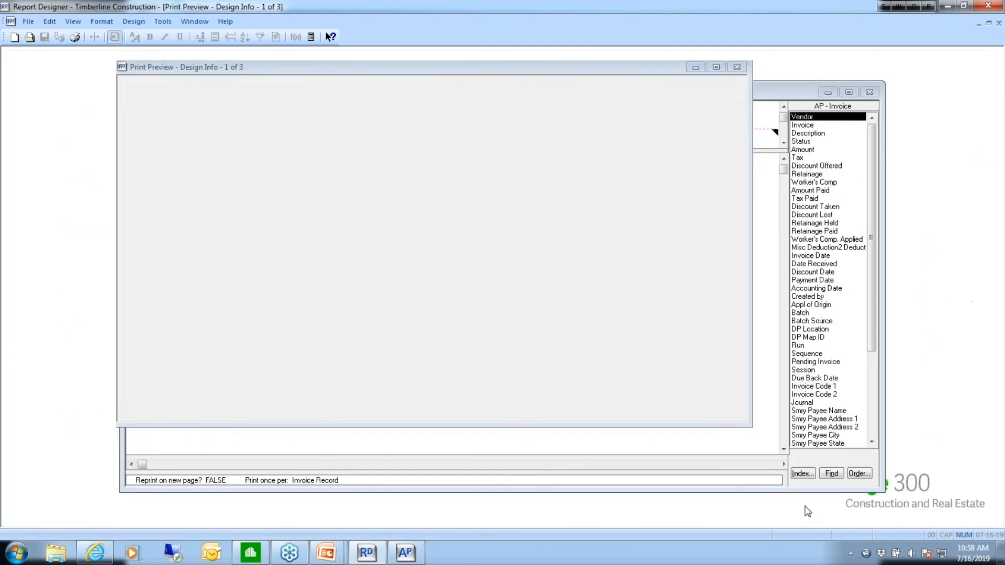
pyautogui.click(514, 327)
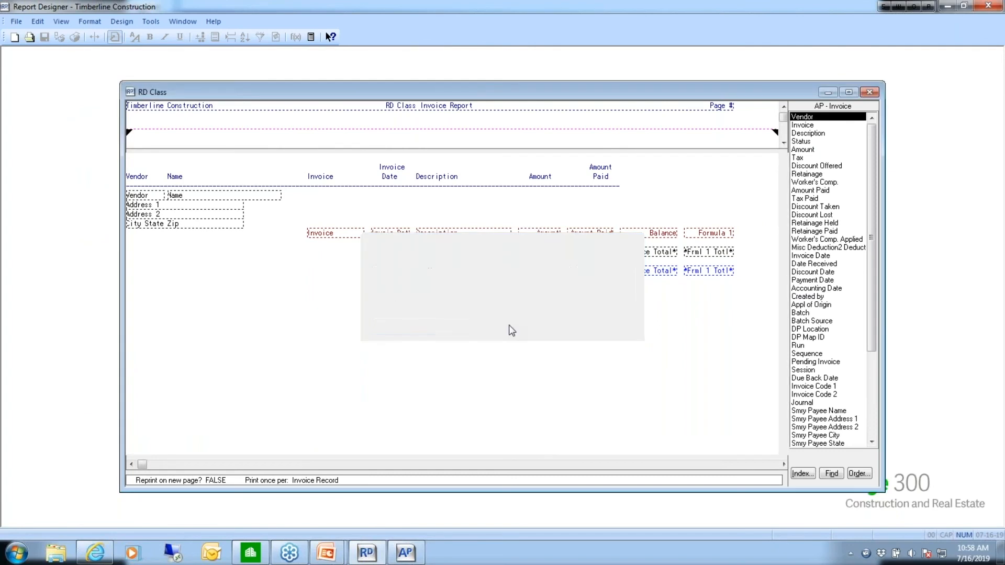
pyautogui.click(144, 21)
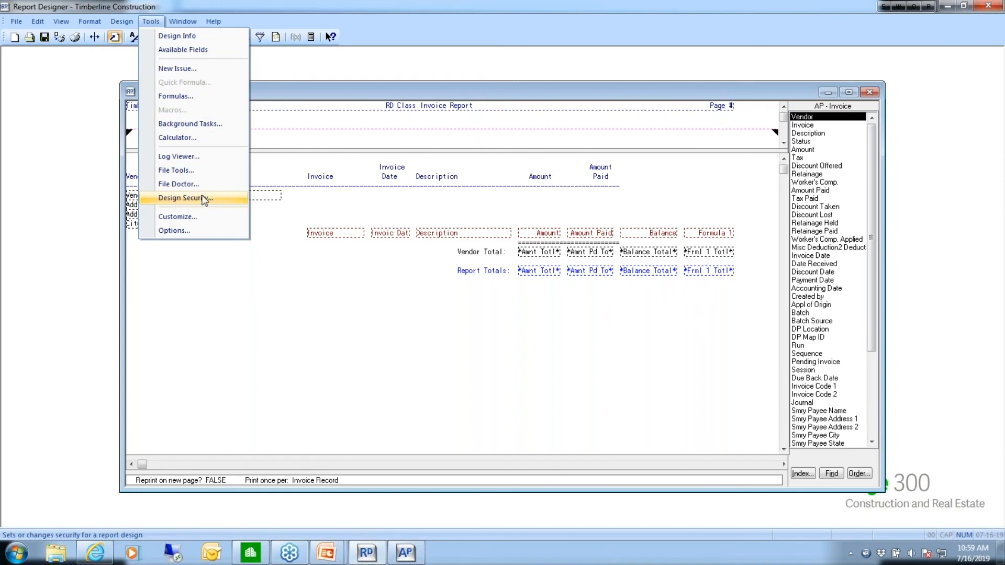
pyautogui.click(258, 269)
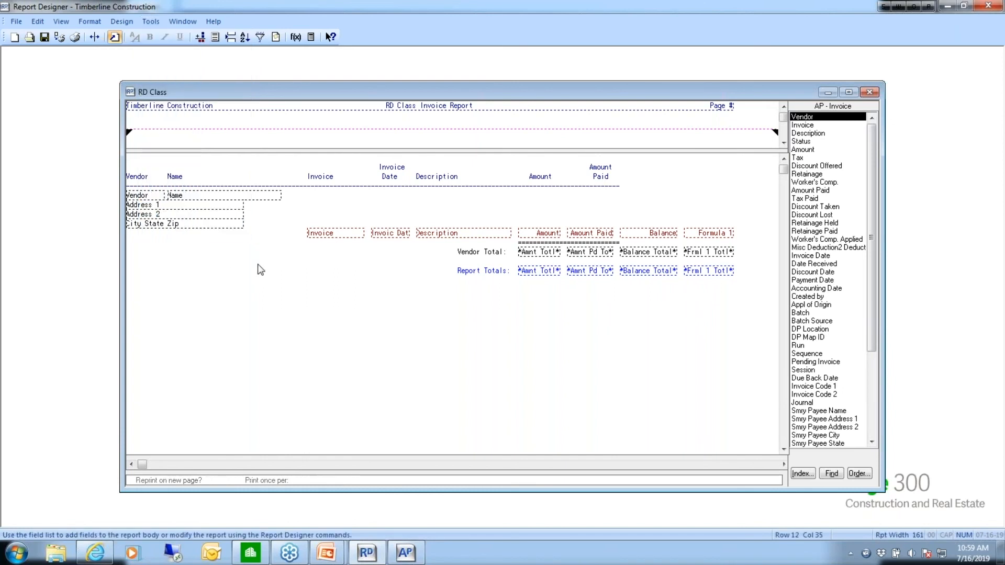
pyautogui.click(62, 21)
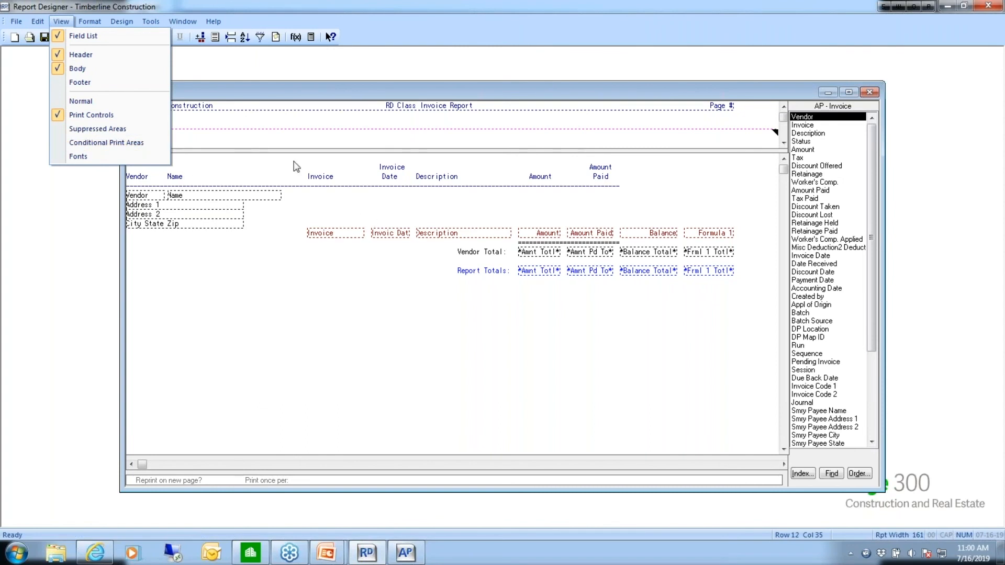
pyautogui.click(346, 59)
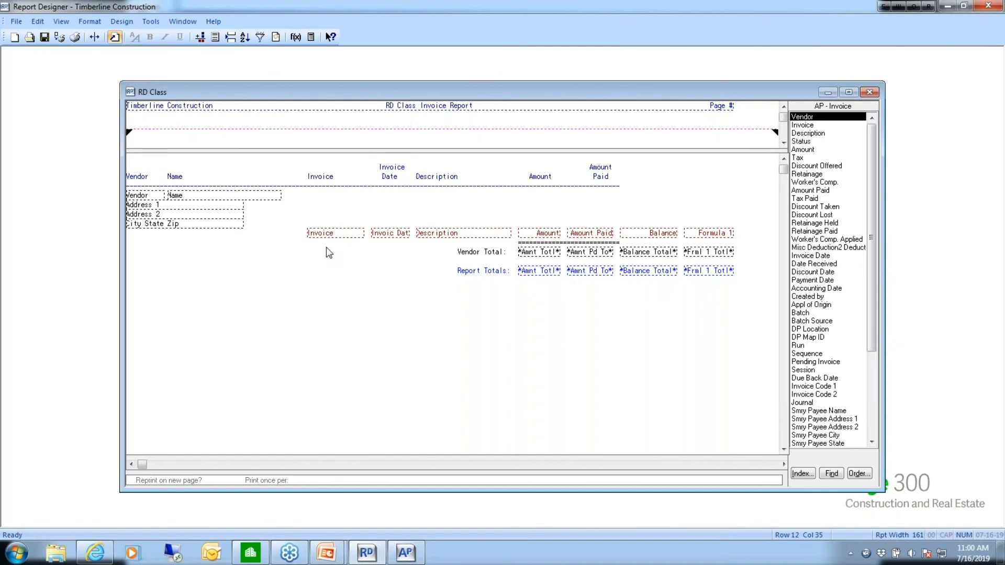
# Compare the print frequency of the Invoice and vendor Name fields, examine the Name field's print controls, and cancel without changes.
pyautogui.click(351, 237)
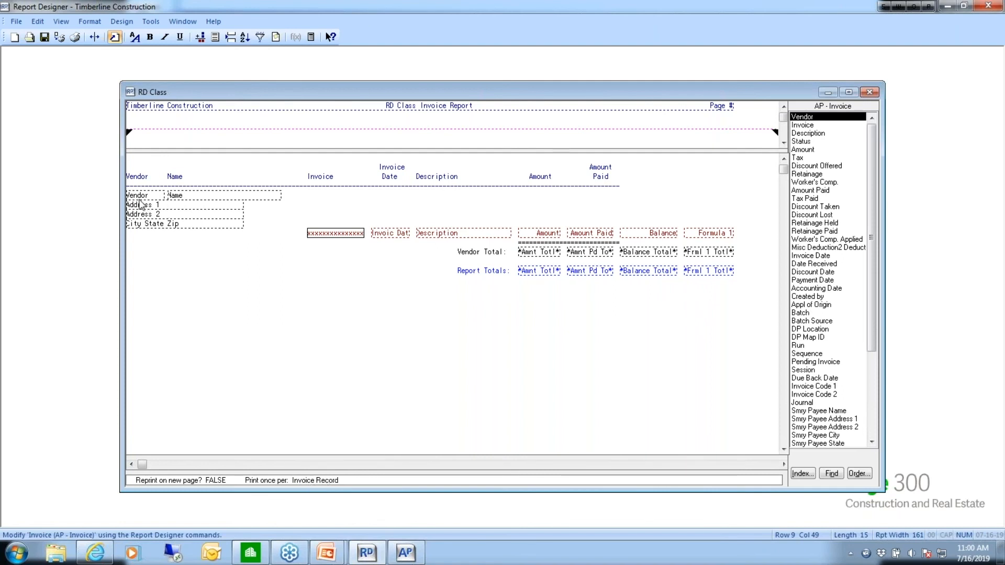
pyautogui.click(182, 198)
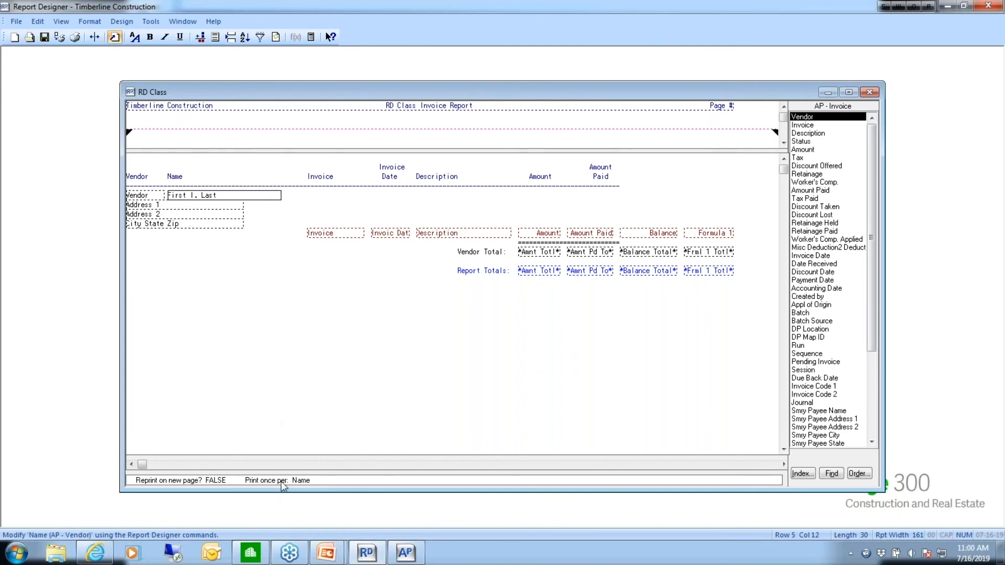
pyautogui.doubleClick(314, 480)
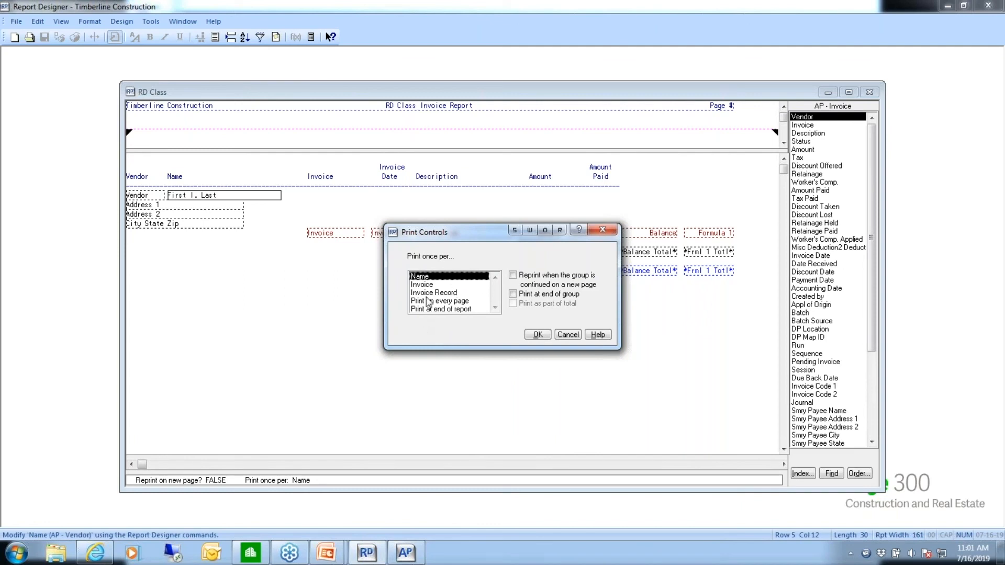
pyautogui.click(568, 335)
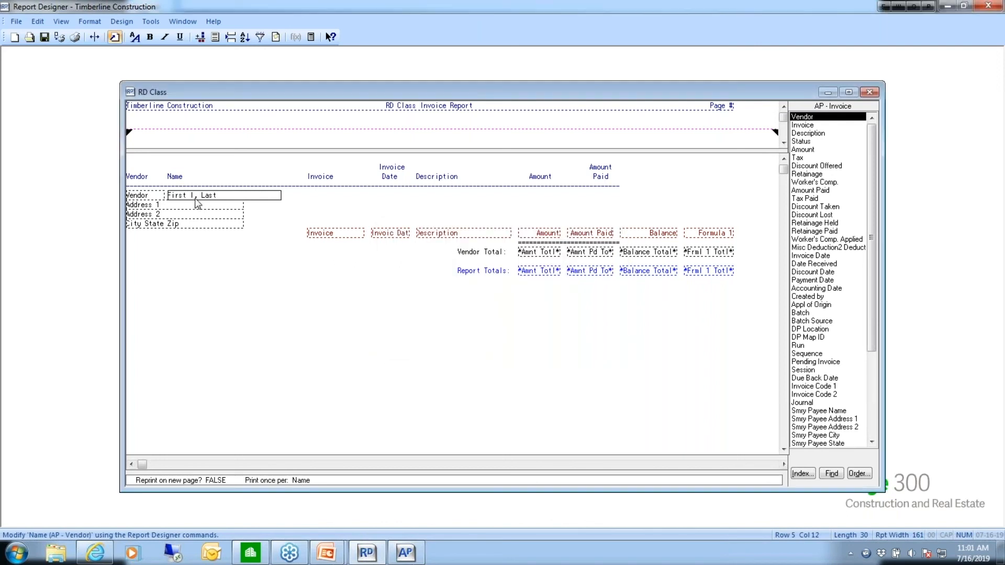
pyautogui.click(123, 23)
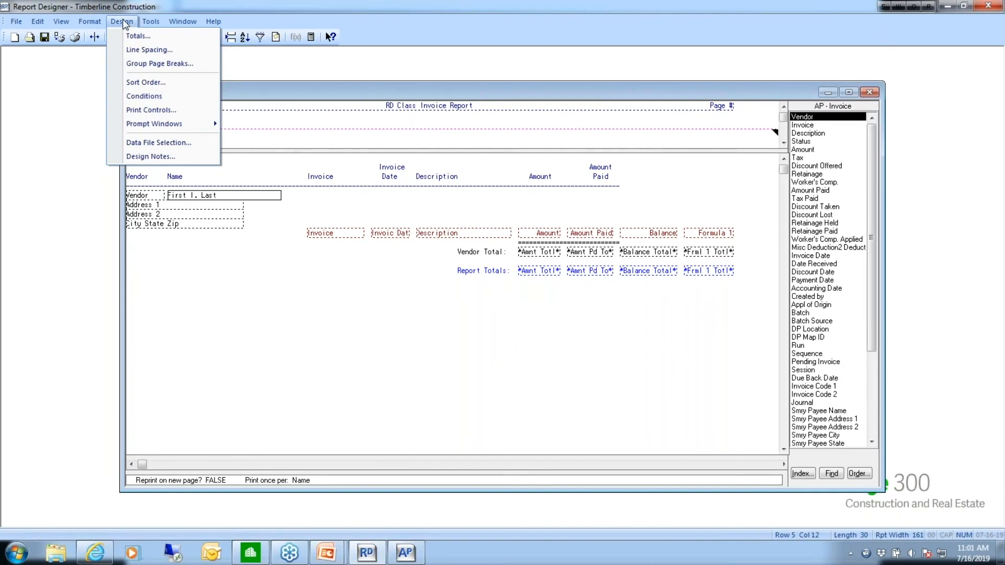
pyautogui.click(159, 110)
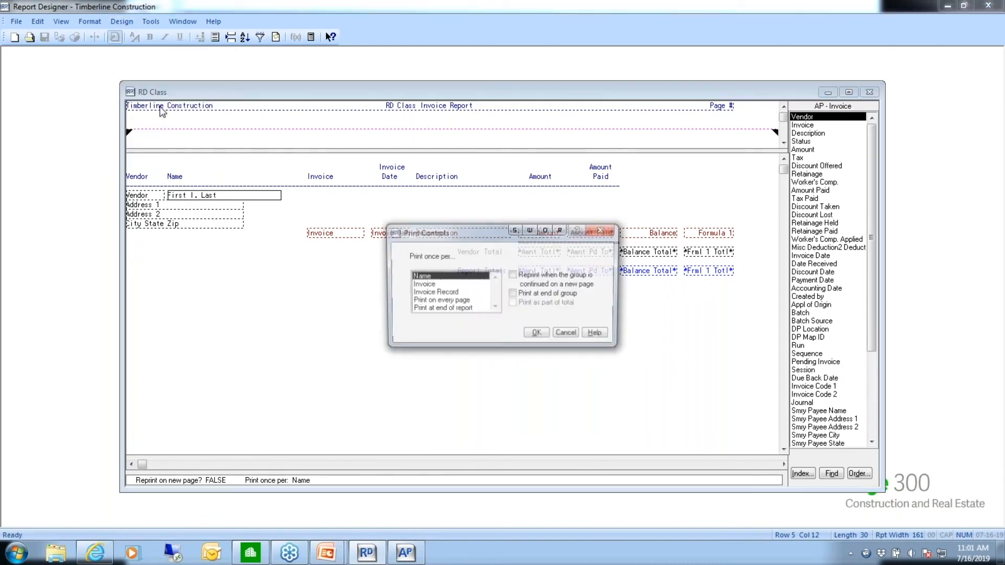
pyautogui.click(566, 335)
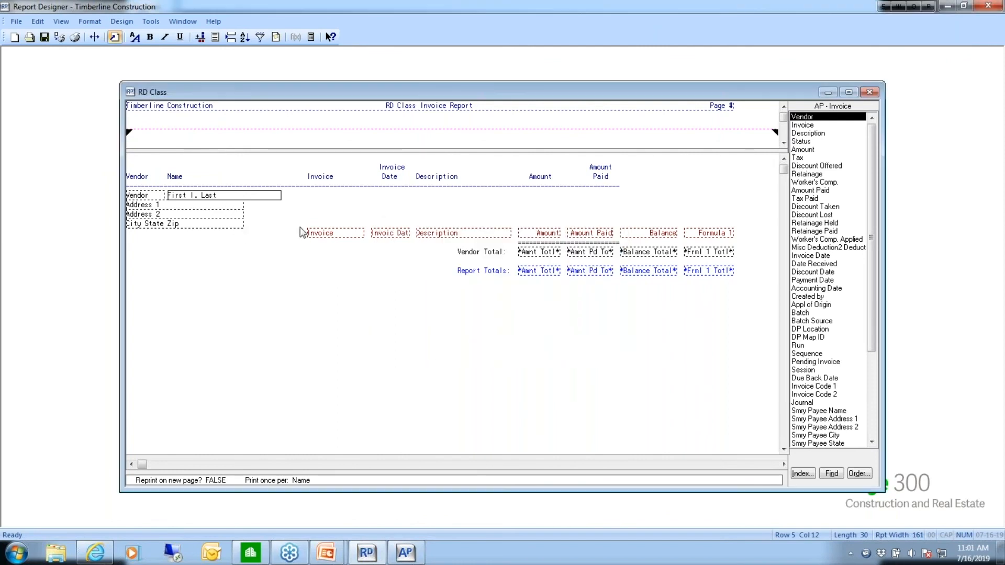
# Examine the print controls of the Invoice field in the invoice row, and cancel without changes.
pyautogui.click(329, 236)
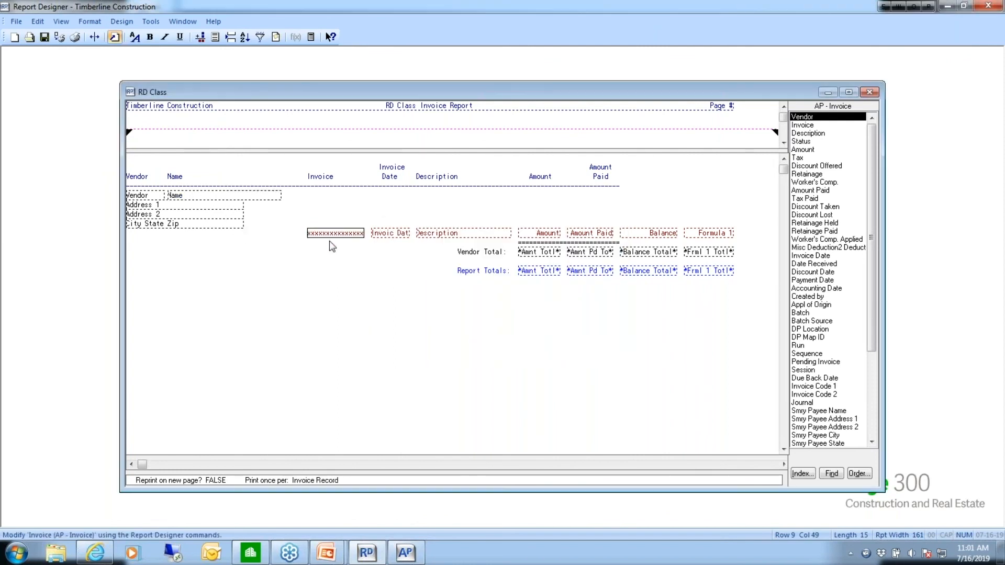
pyautogui.doubleClick(393, 480)
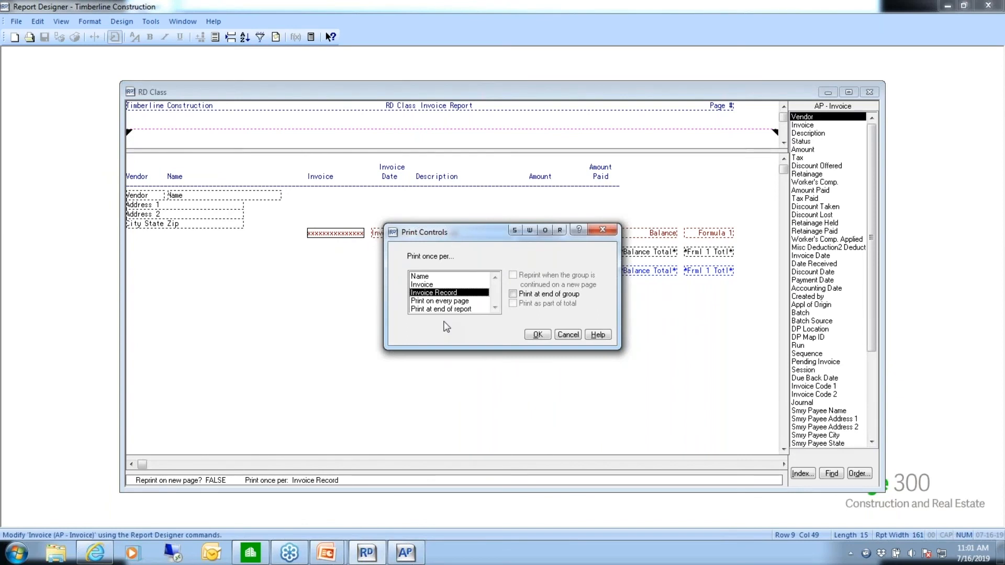
pyautogui.click(568, 335)
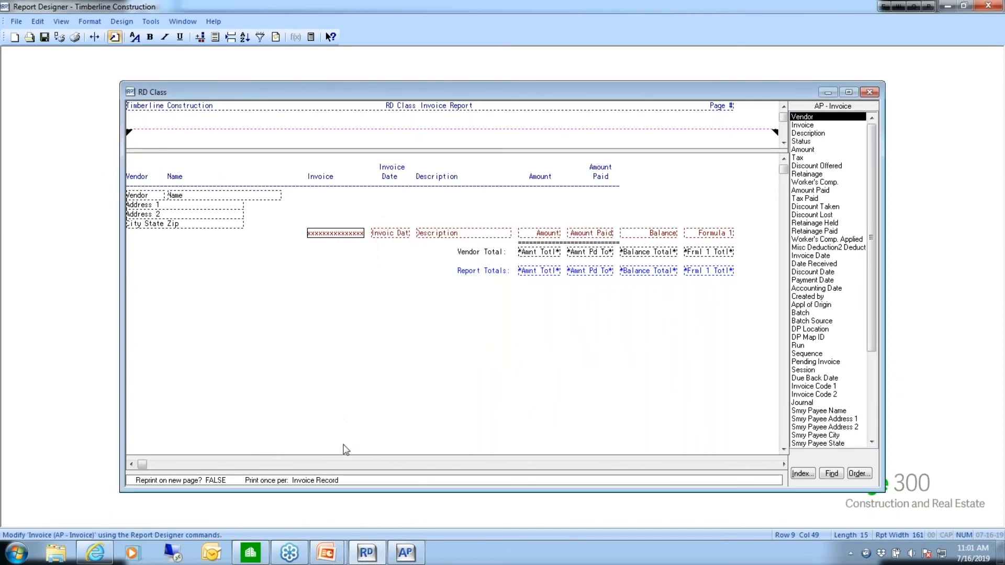
# Switch to the PowerPoint slide show at the Design Options - Suppress slide.
pyautogui.hotkey('alt', 'Tab')
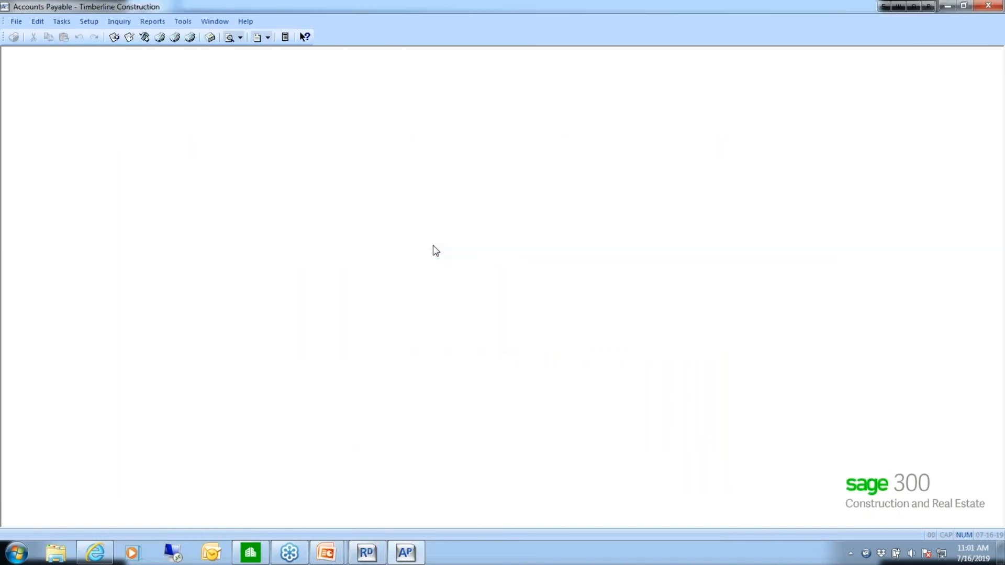
pyautogui.hotkey('alt', 'Tab')
pyautogui.press('Tab')
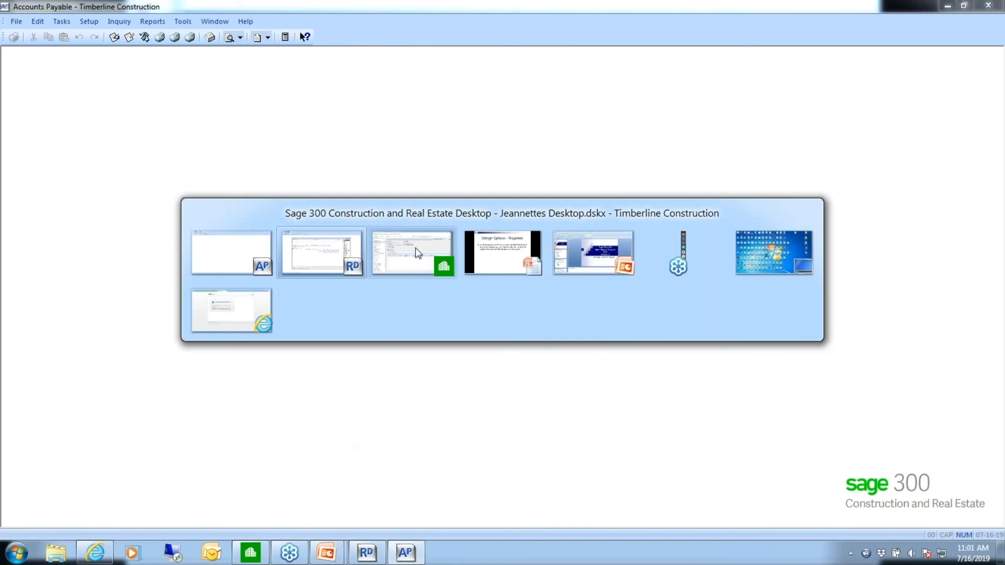
pyautogui.click(498, 259)
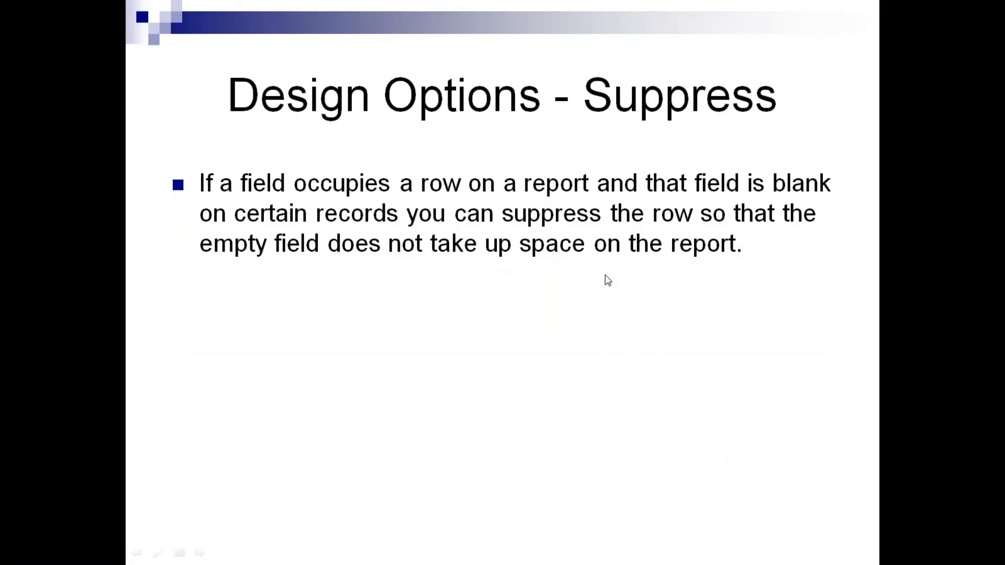
# Advance the slide show past the Design Options - Maintenance slide to the Tips and Reminders slide.
pyautogui.click(646, 285)
pyautogui.click(646, 286)
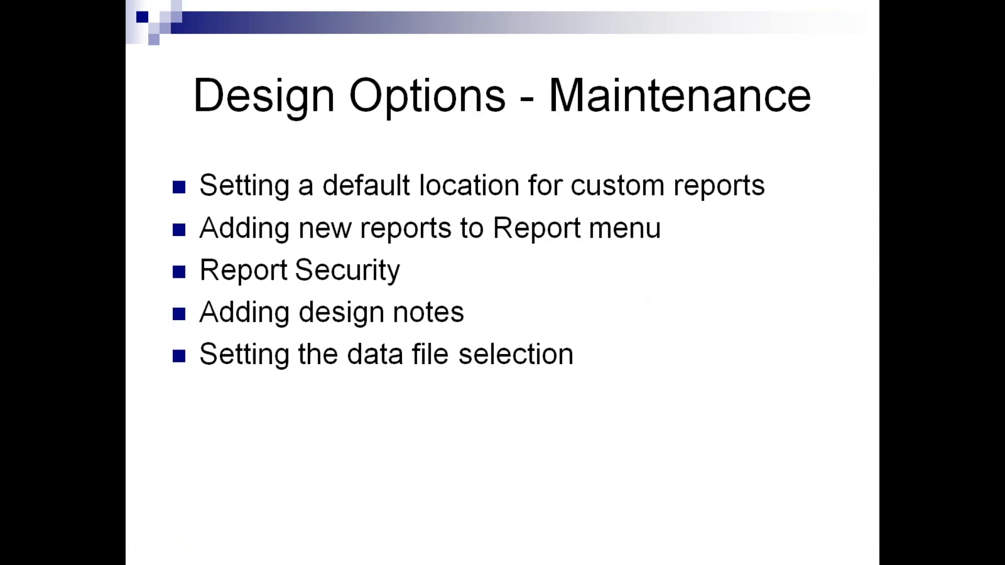
pyautogui.press('Right')
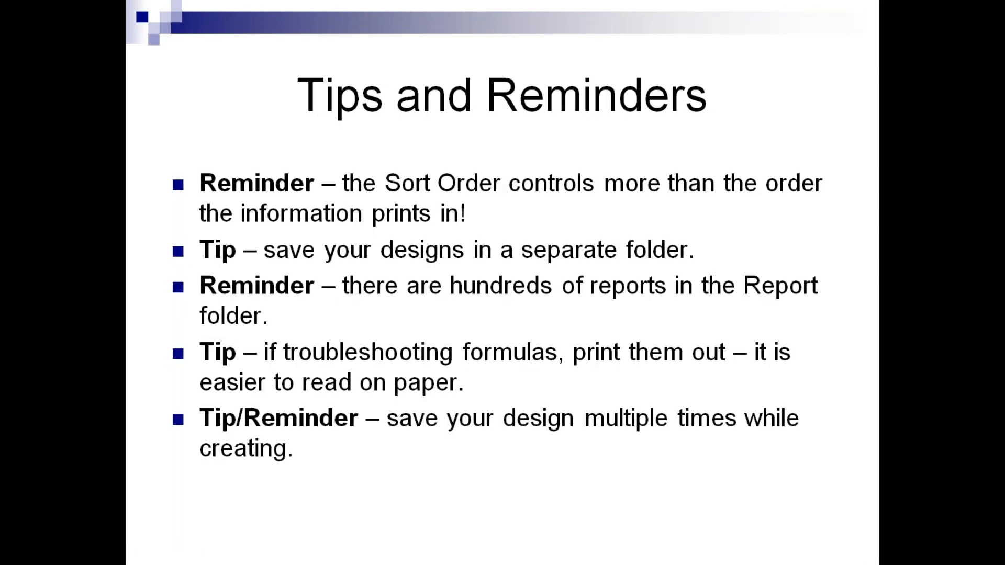
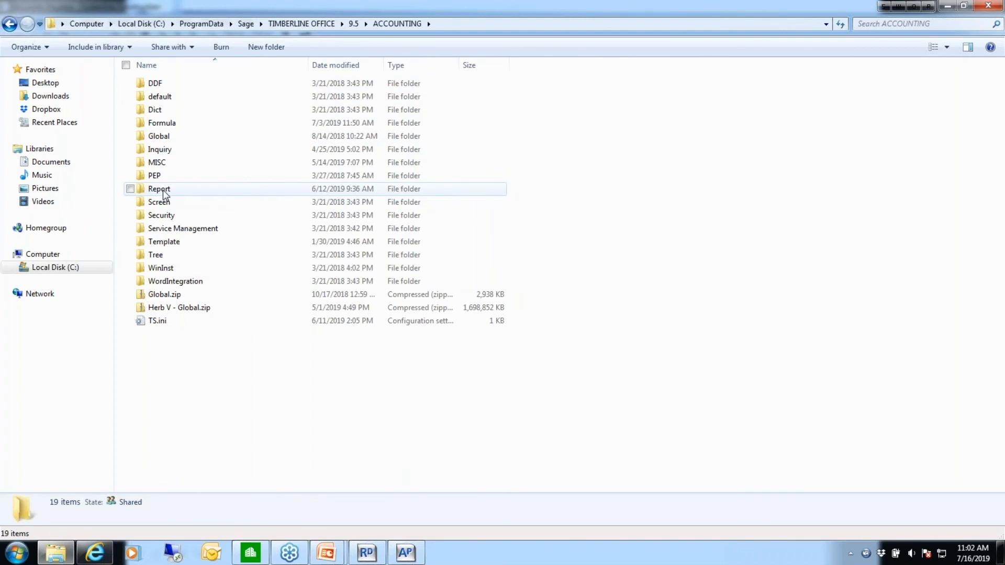
# Open the Report folder inside the ACCOUNTING folder in Windows Explorer and look through its report files.
pyautogui.doubleClick(159, 189)
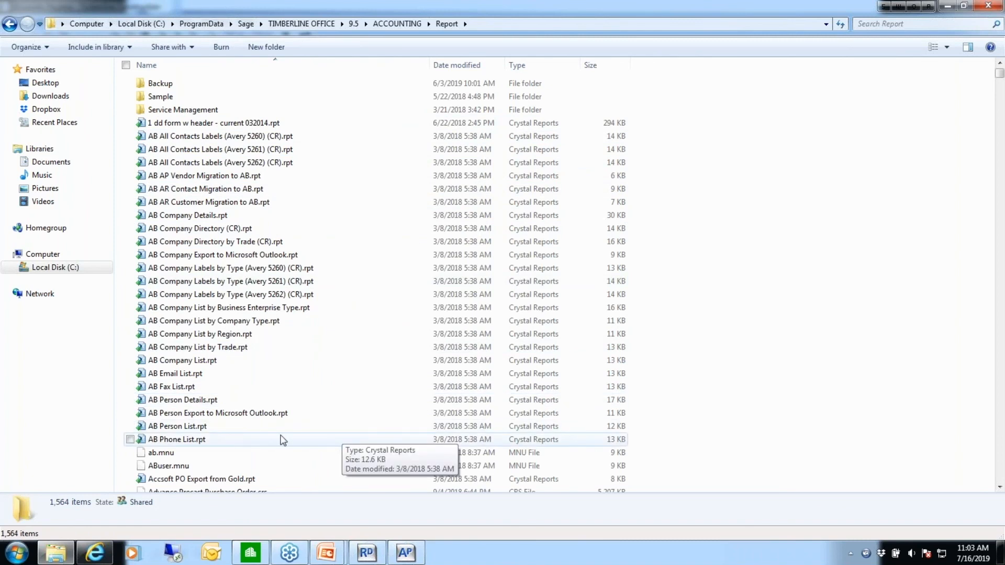
pyautogui.click(1000, 487)
pyautogui.click(1001, 488)
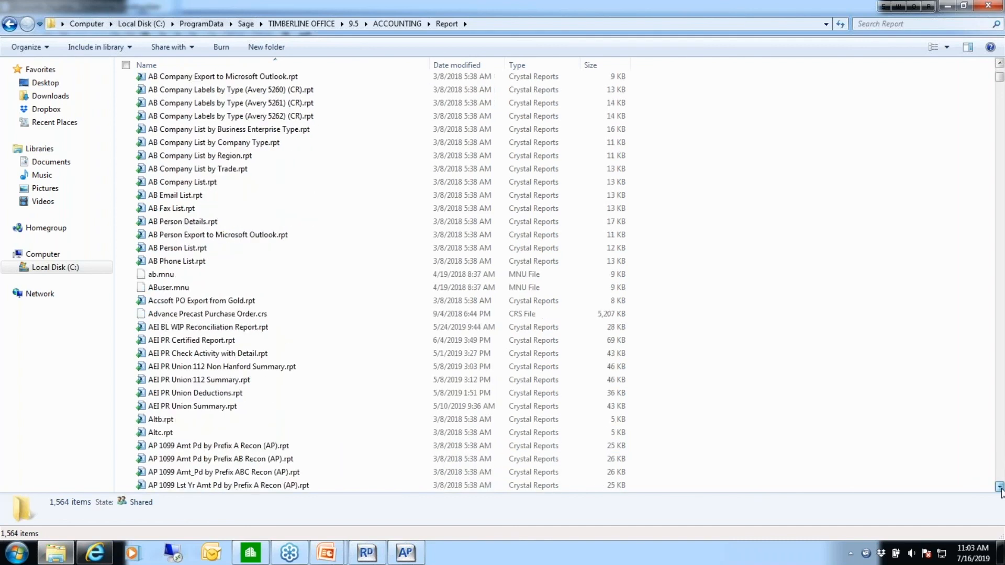
pyautogui.click(1001, 488)
pyautogui.click(1001, 488)
pyautogui.click(1001, 488)
pyautogui.click(1000, 488)
pyautogui.click(1000, 488)
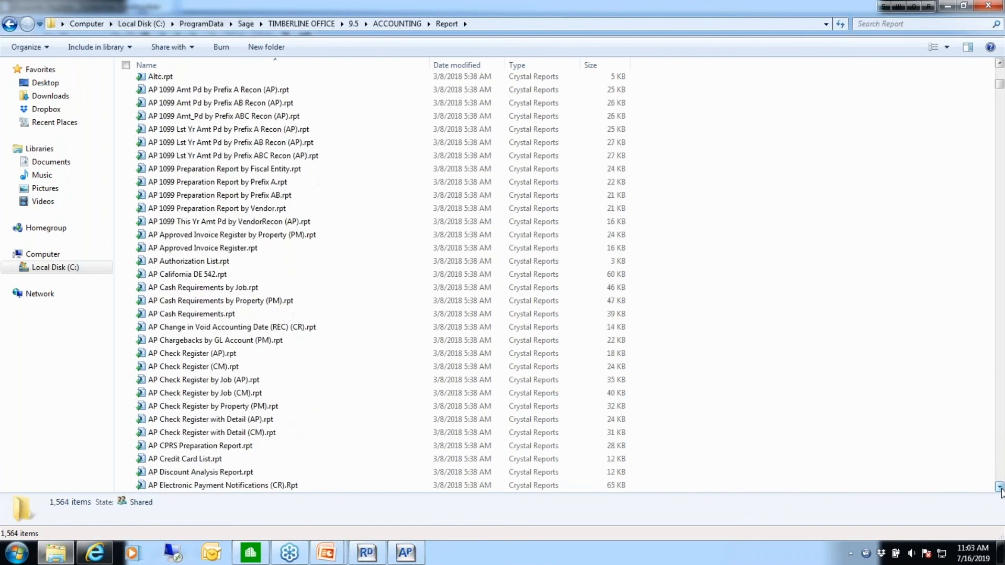
pyautogui.click(1000, 488)
pyautogui.click(1000, 488)
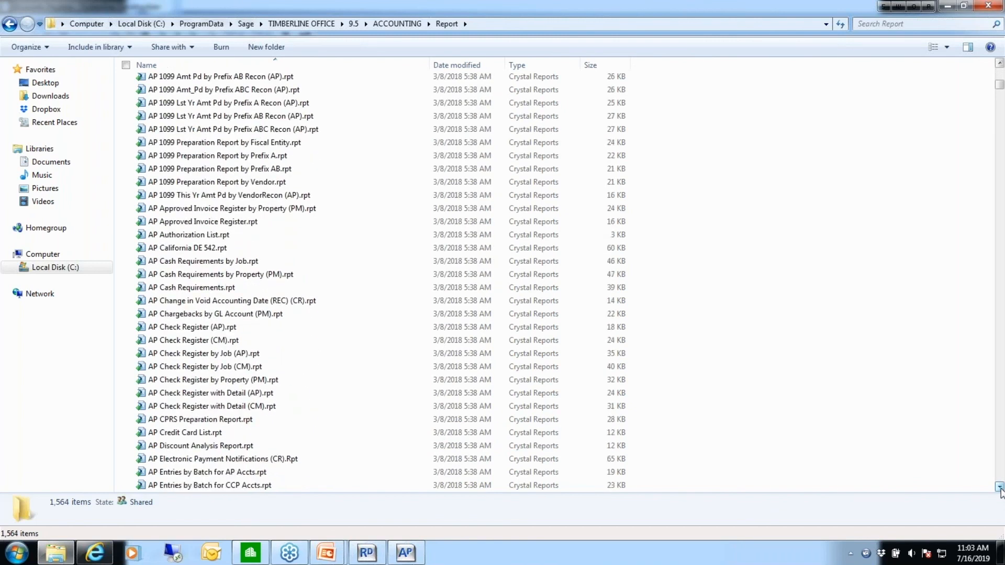
pyautogui.click(1001, 488)
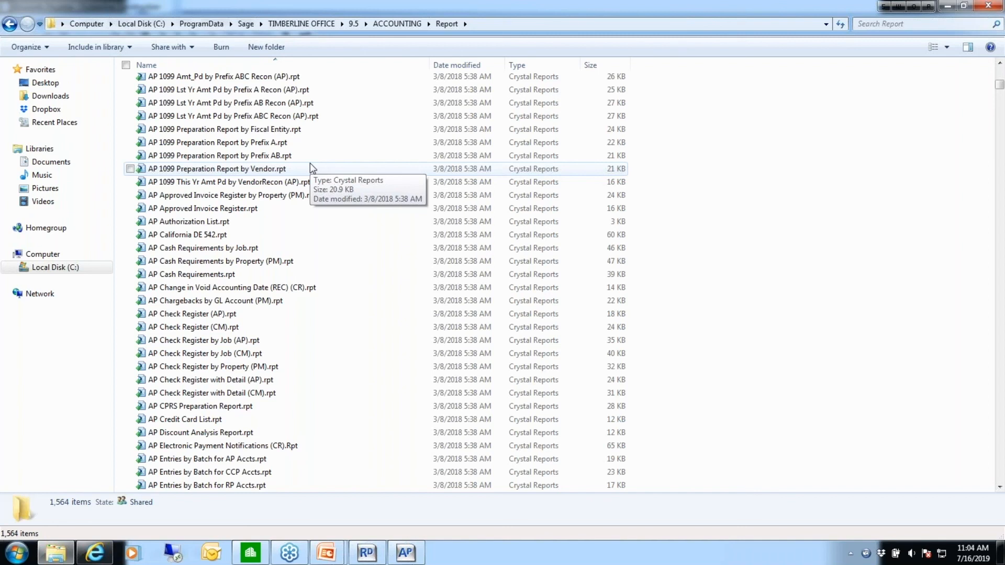
# Switch back to the PowerPoint slide show at the Tips and Reminders slide.
pyautogui.hotkey('alt', 'Tab')
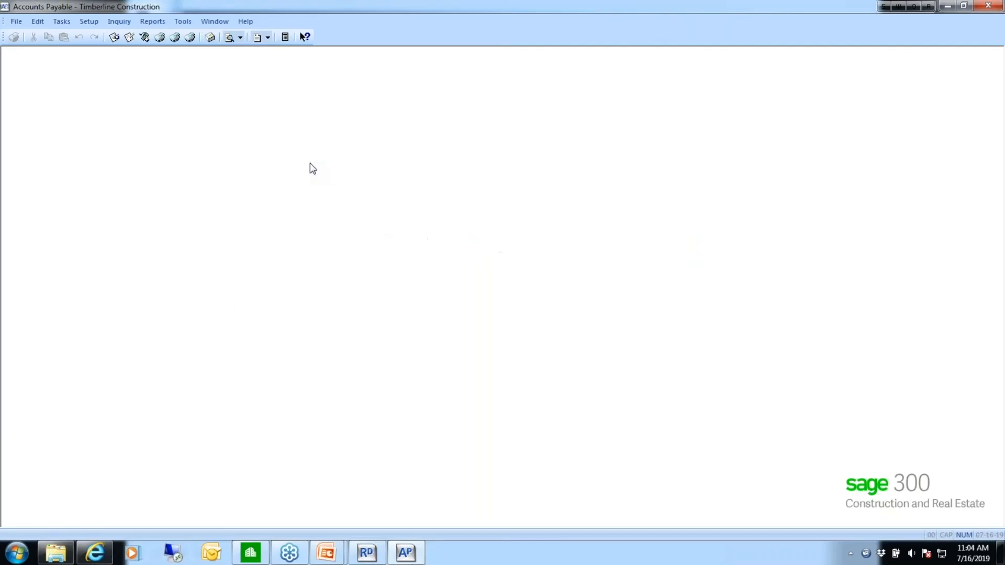
pyautogui.hotkey('alt', 'Tab')
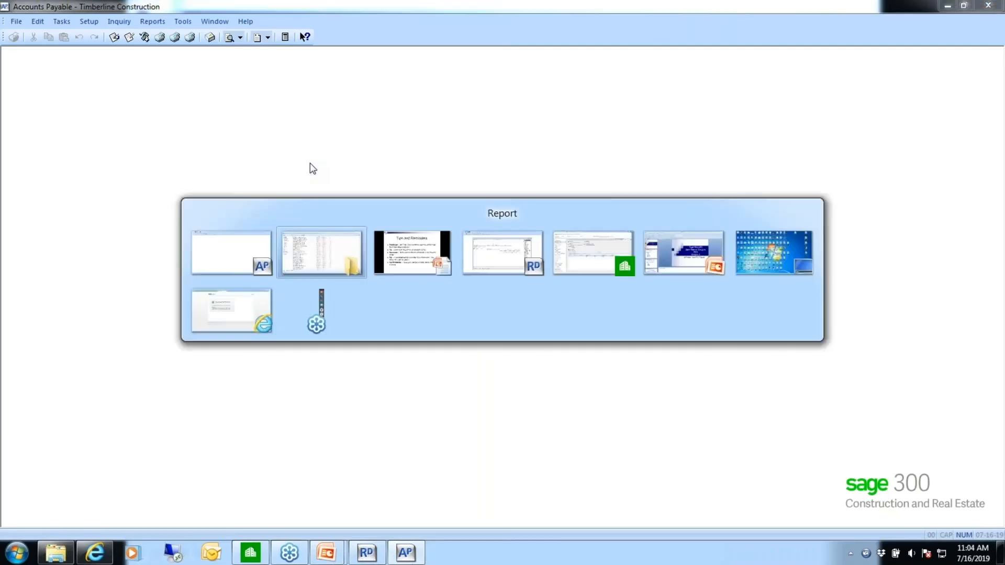
pyautogui.click(415, 255)
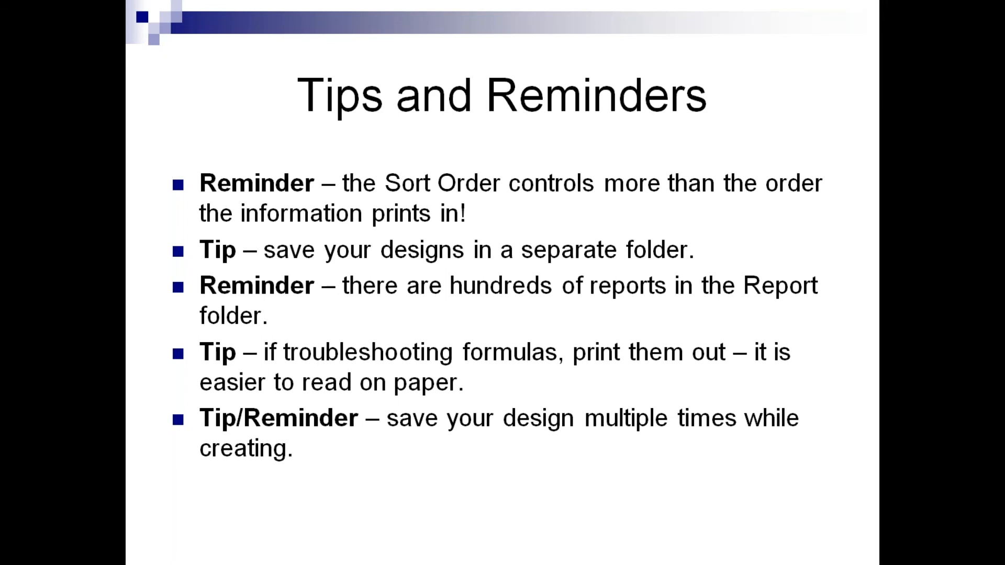
# Switch to Report Designer and open the list of design formulas for the RD Class design.
pyautogui.hotkey('alt', 'Tab')
pyautogui.hotkey('alt', 'Tab')
pyautogui.hotkey('alt', 'Tab')
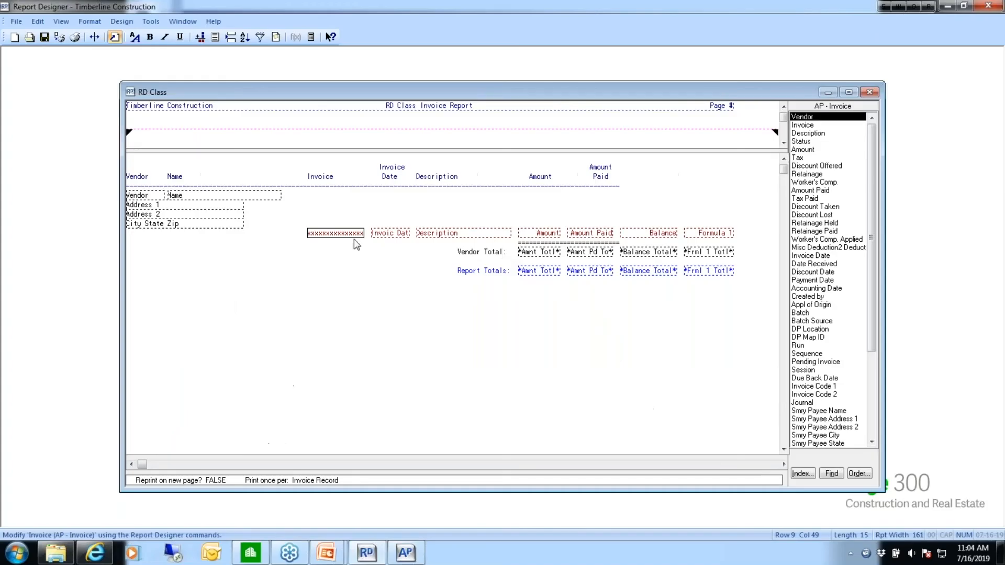
pyautogui.click(152, 22)
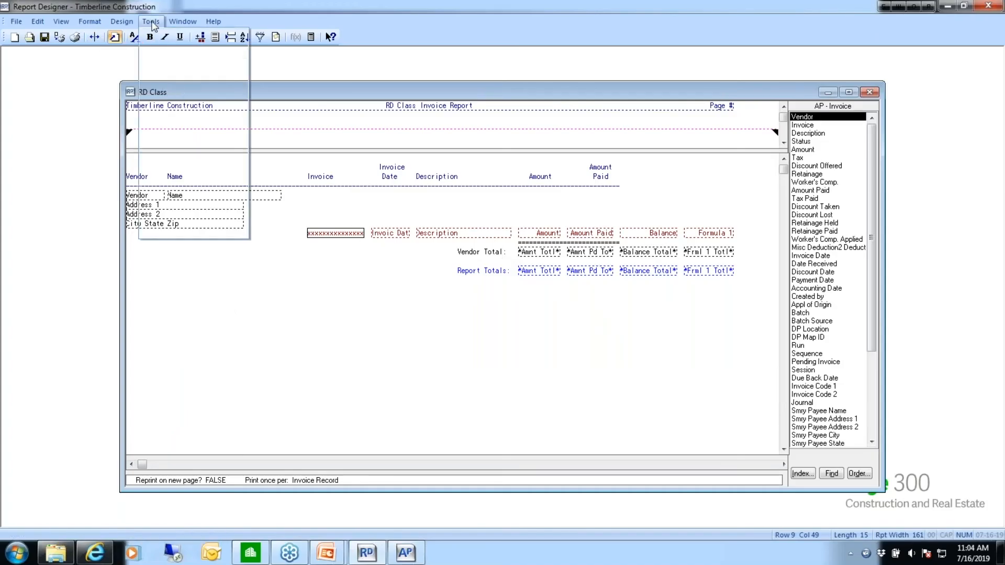
pyautogui.click(188, 96)
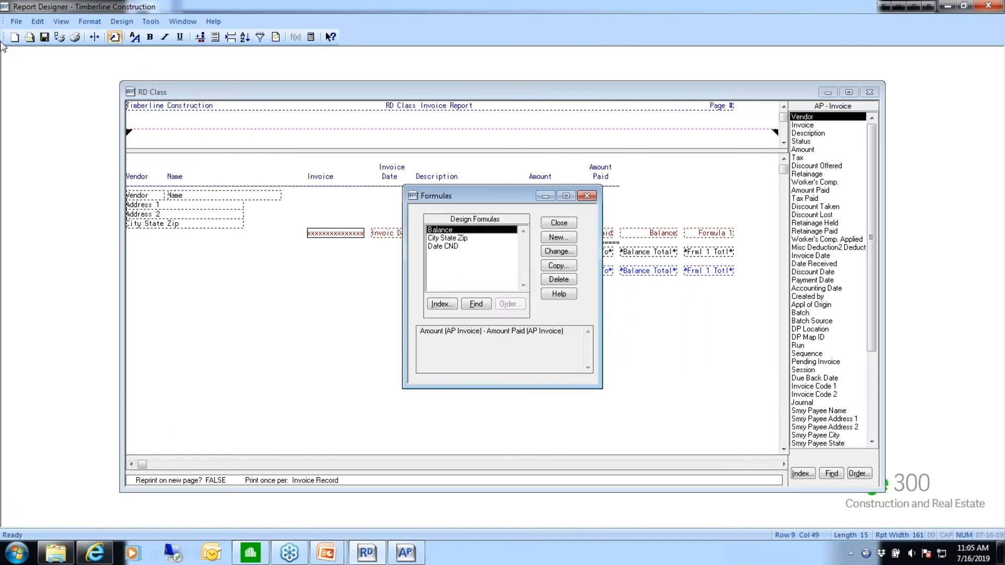
# Print-preview the design formulas, examine them in a maximized, zoomed-out view, and close the preview.
pyautogui.click(17, 22)
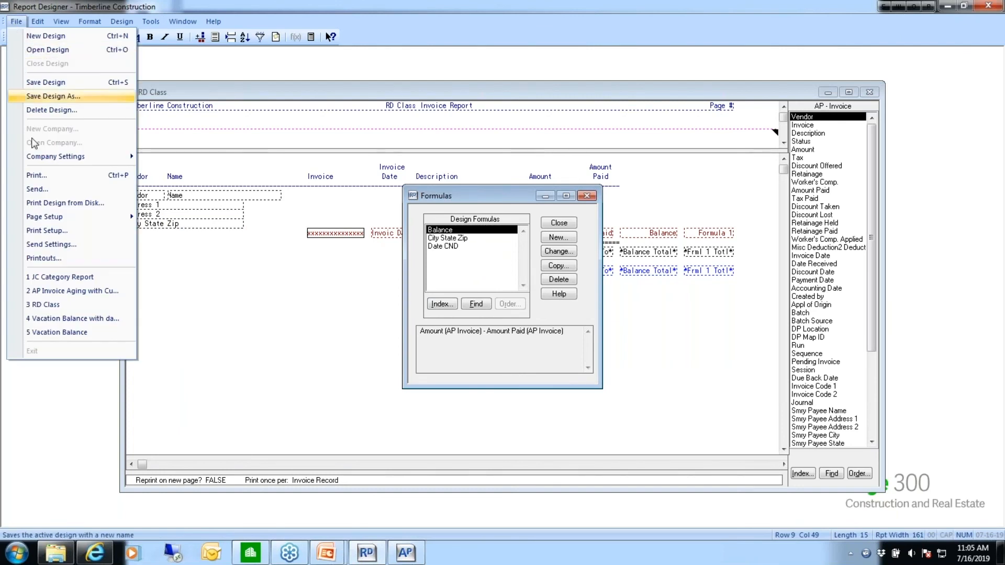
pyautogui.click(45, 177)
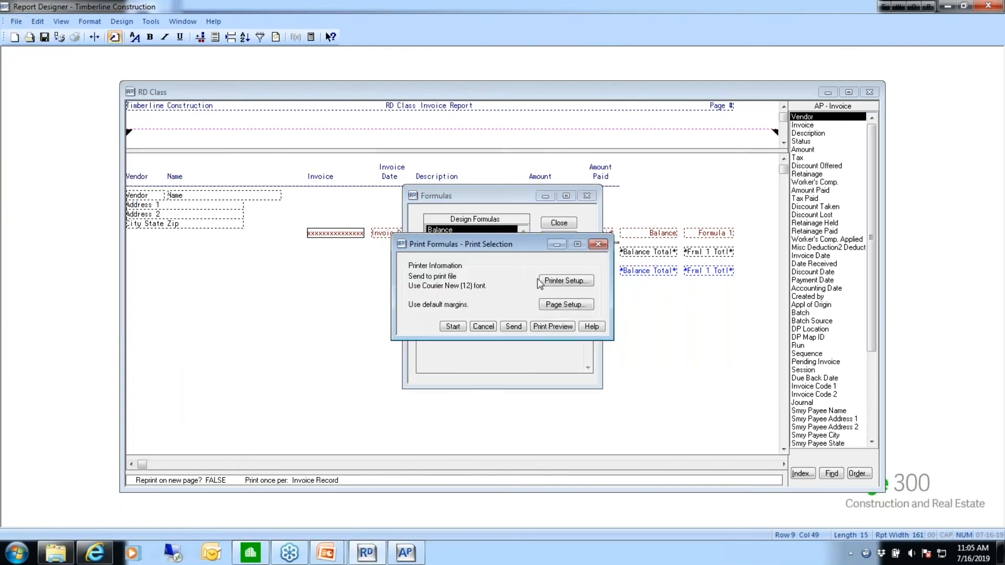
pyautogui.click(548, 325)
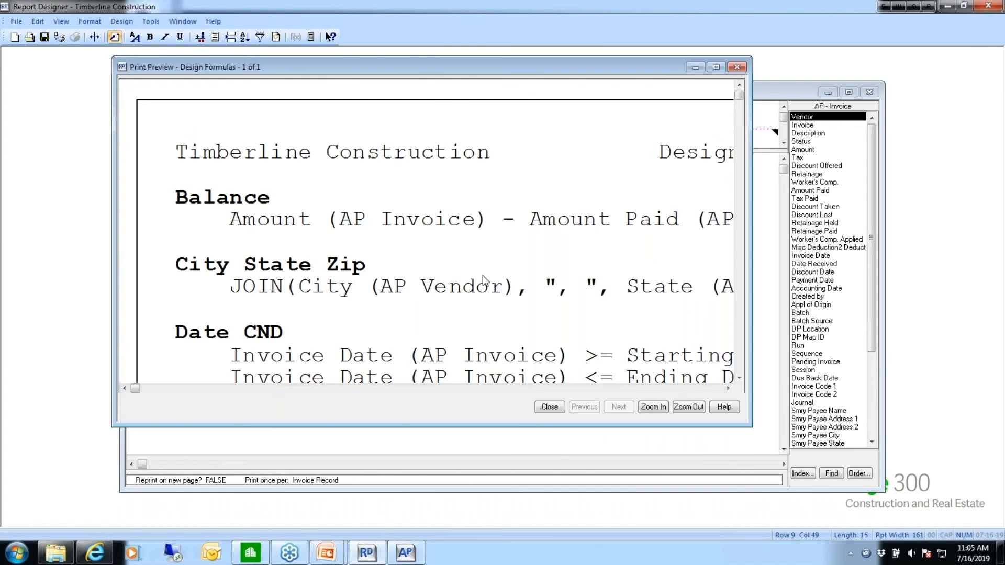
pyautogui.click(716, 68)
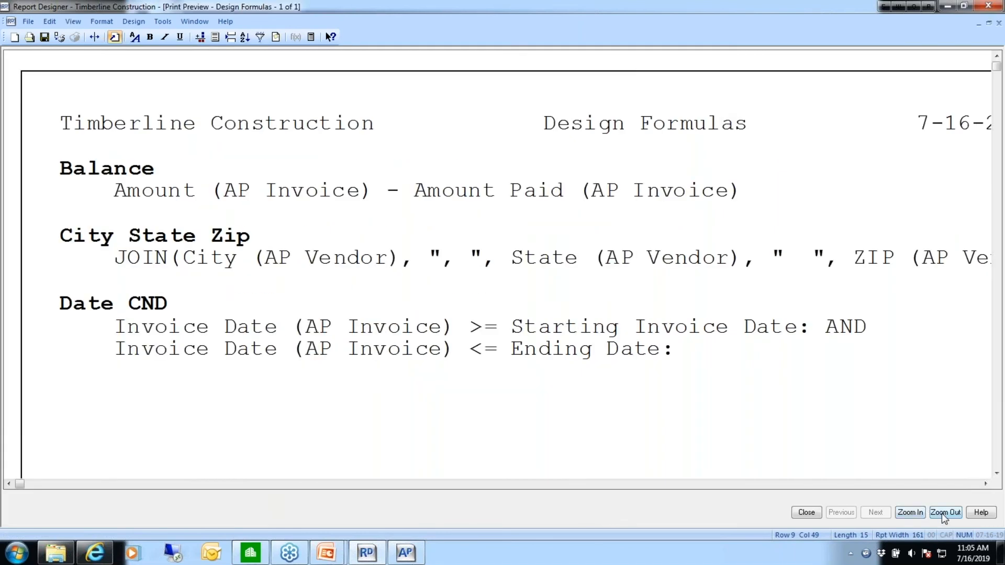
pyautogui.click(945, 512)
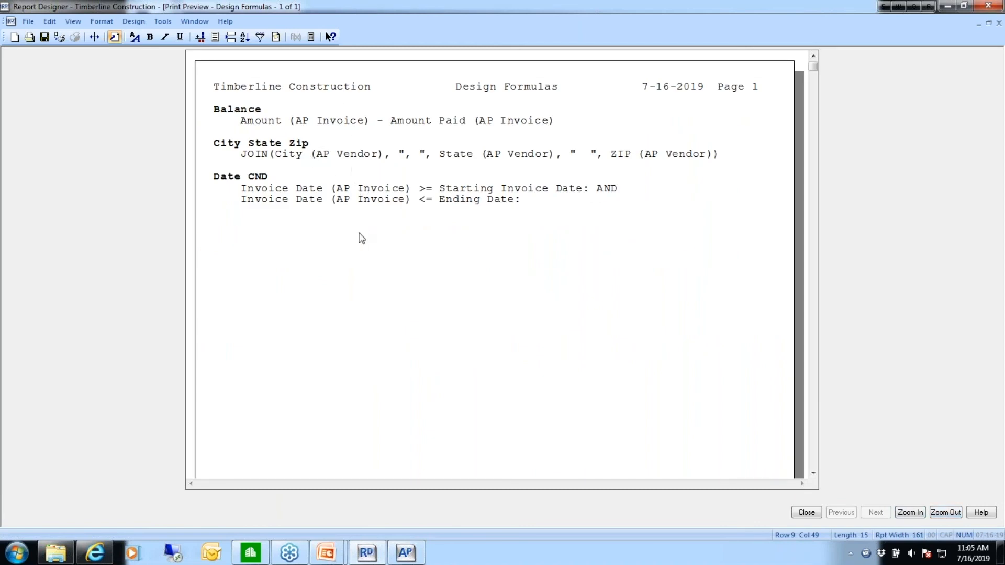
pyautogui.click(29, 24)
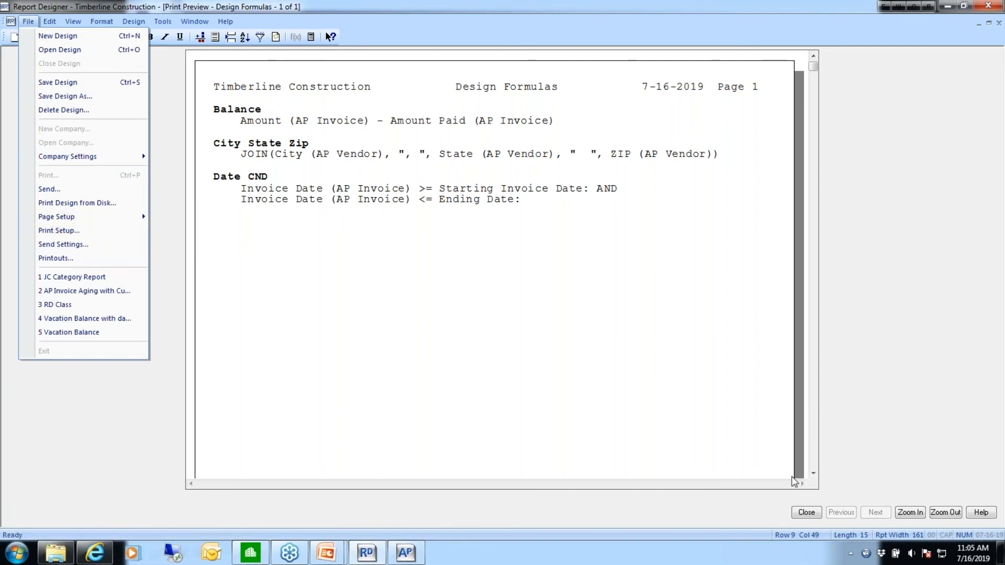
pyautogui.click(319, 341)
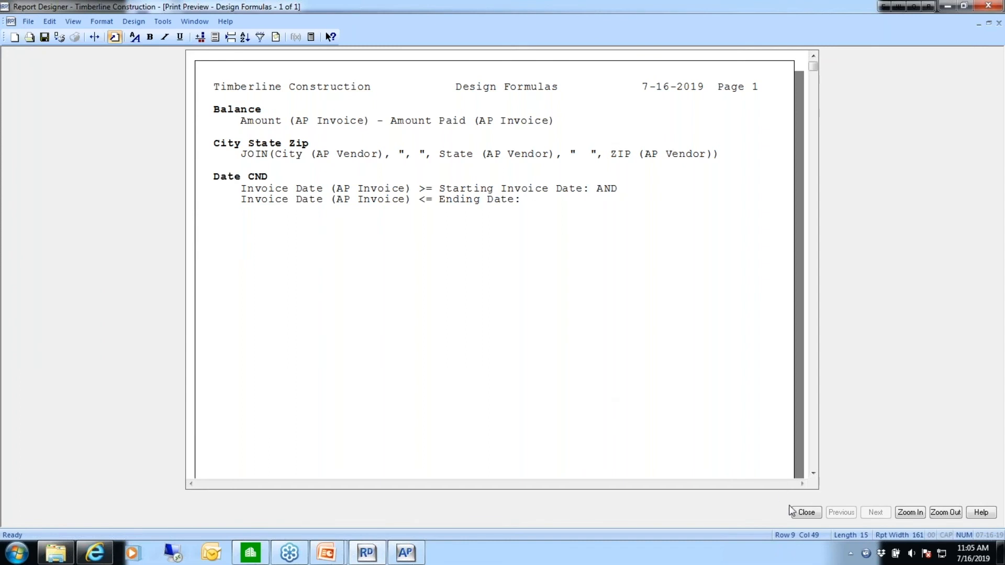
pyautogui.click(807, 513)
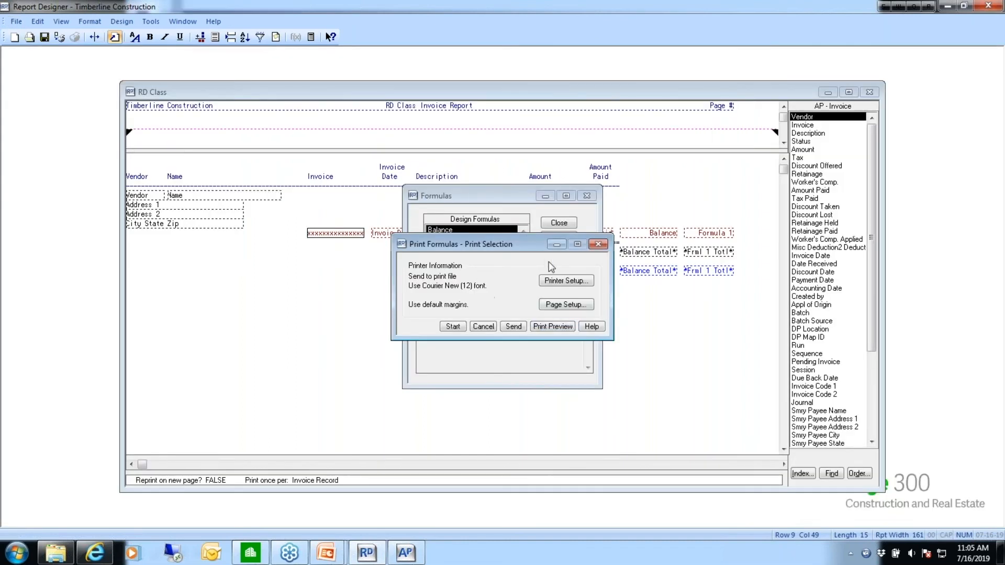
# Turn off printing to file for the formulas printout so it goes to the HP Officejet 4500, and cancel printing.
pyautogui.click(559, 283)
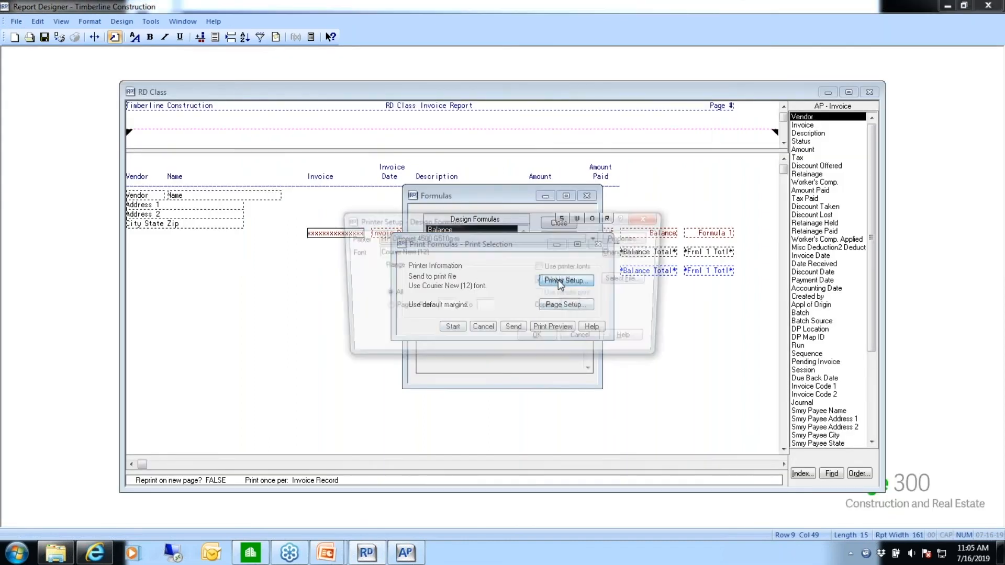
pyautogui.click(560, 282)
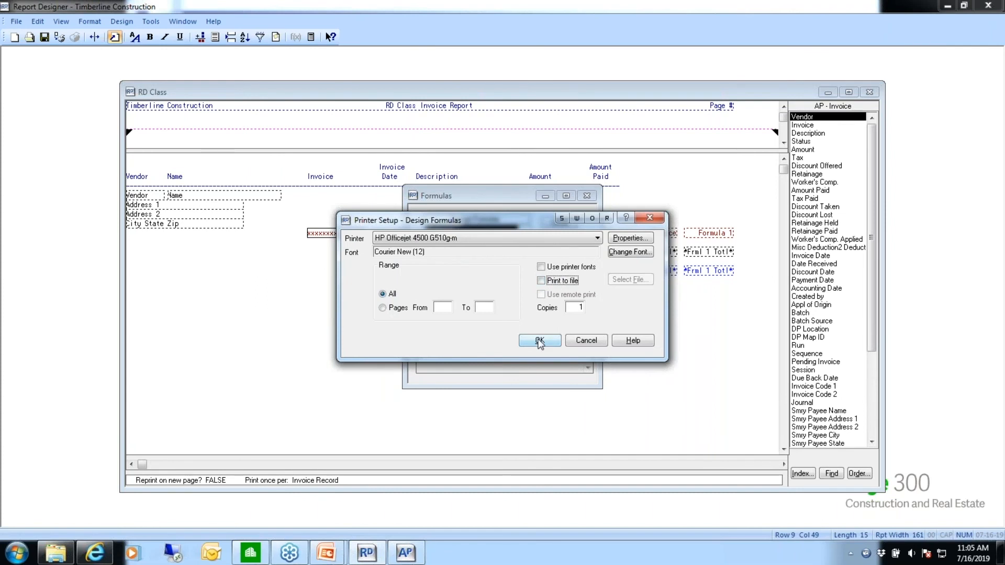
pyautogui.click(540, 341)
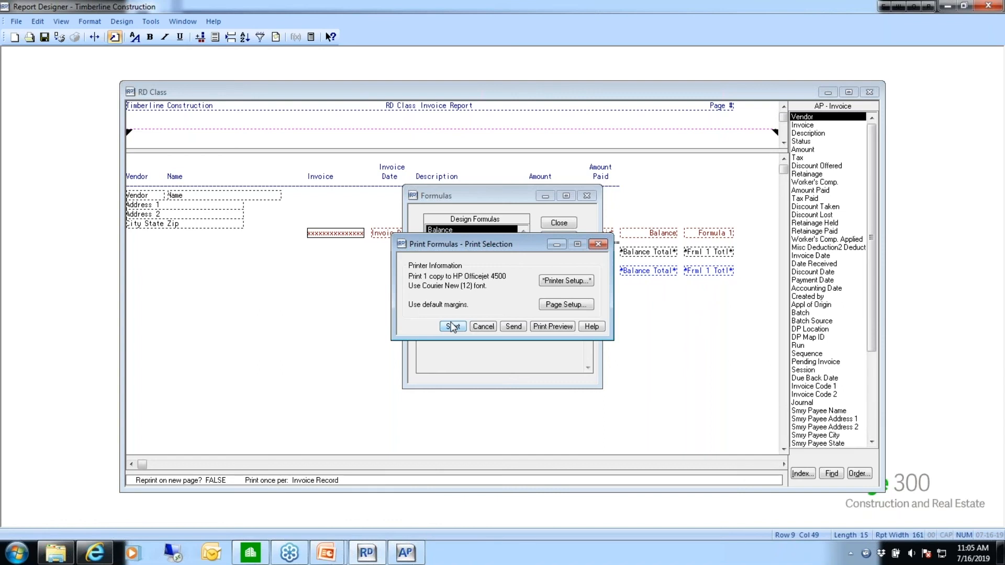
pyautogui.click(485, 330)
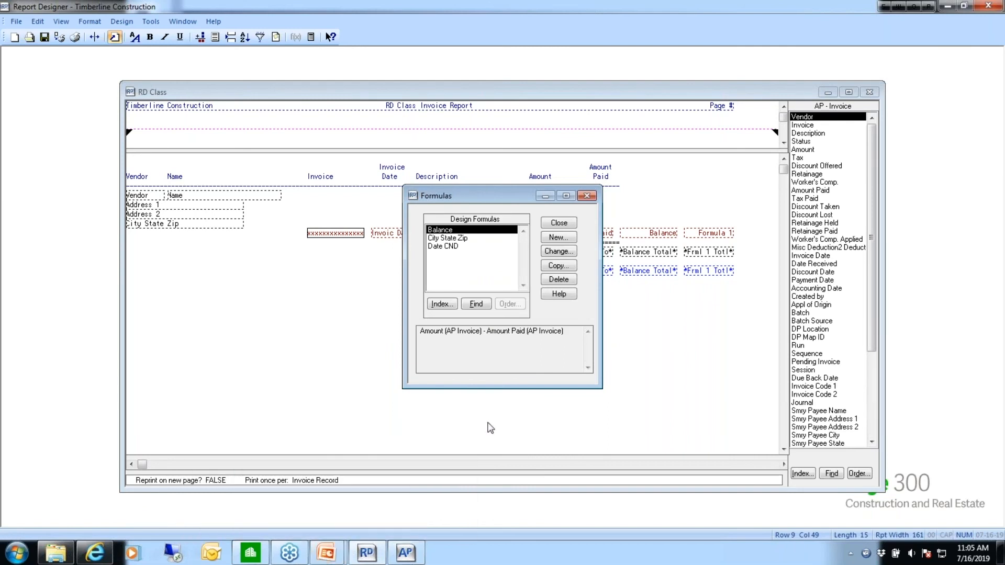
# Return to the PowerPoint slide show from Report Designer.
pyautogui.hotkey('alt', 'Tab')
pyautogui.hotkey('alt', 'Tab')
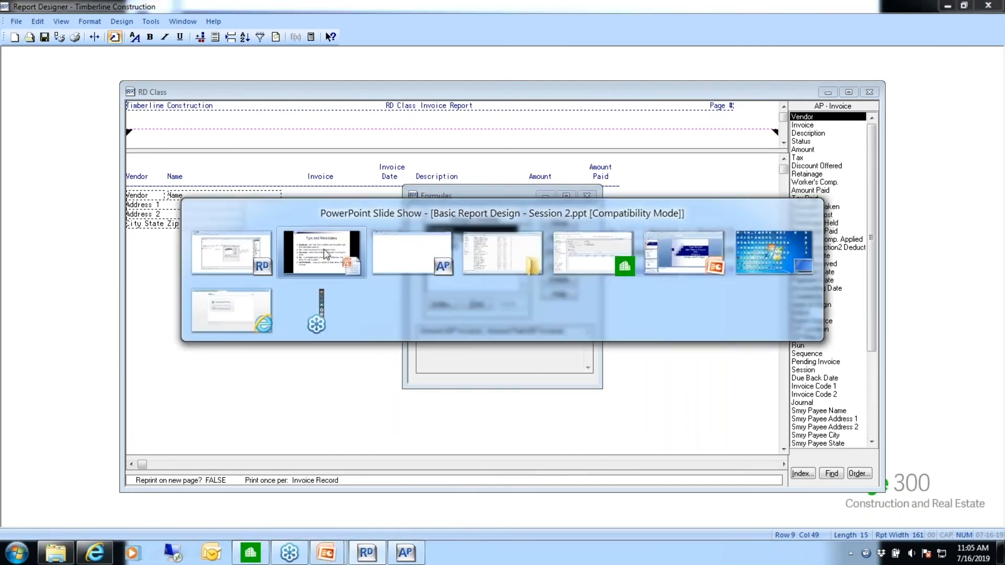